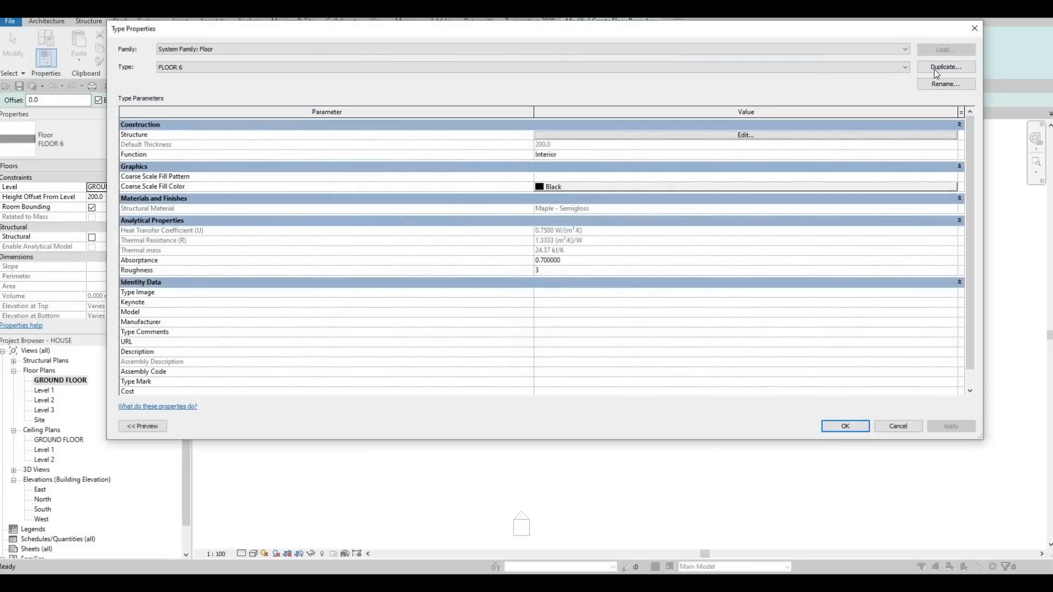
- Duplicate the FLOOR 6 type as FLOOR 7 and open its layer structure for editing
left_click(940, 68)
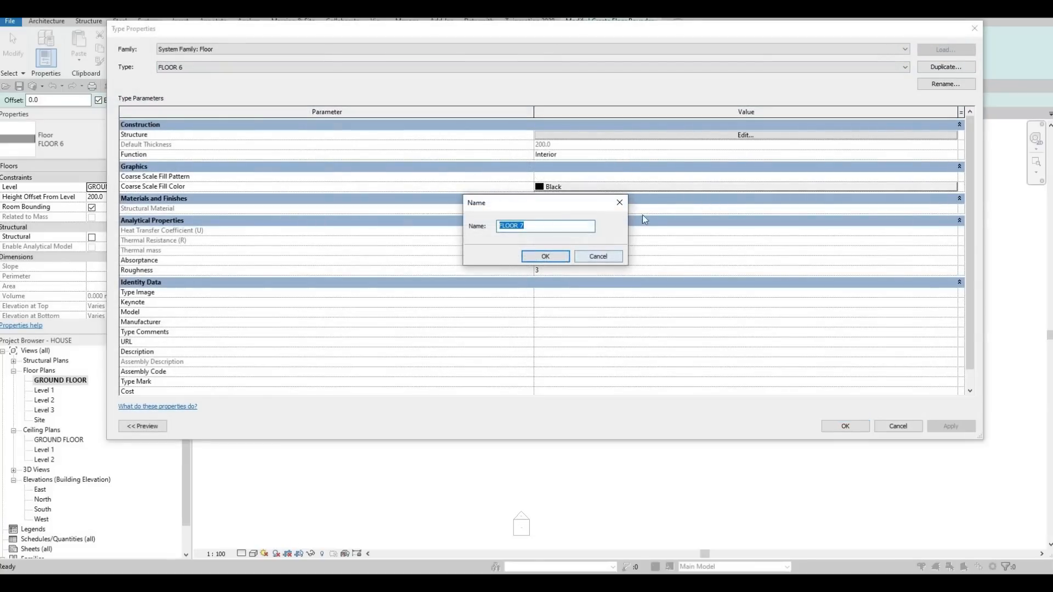
left_click(563, 261)
left_click(446, 136)
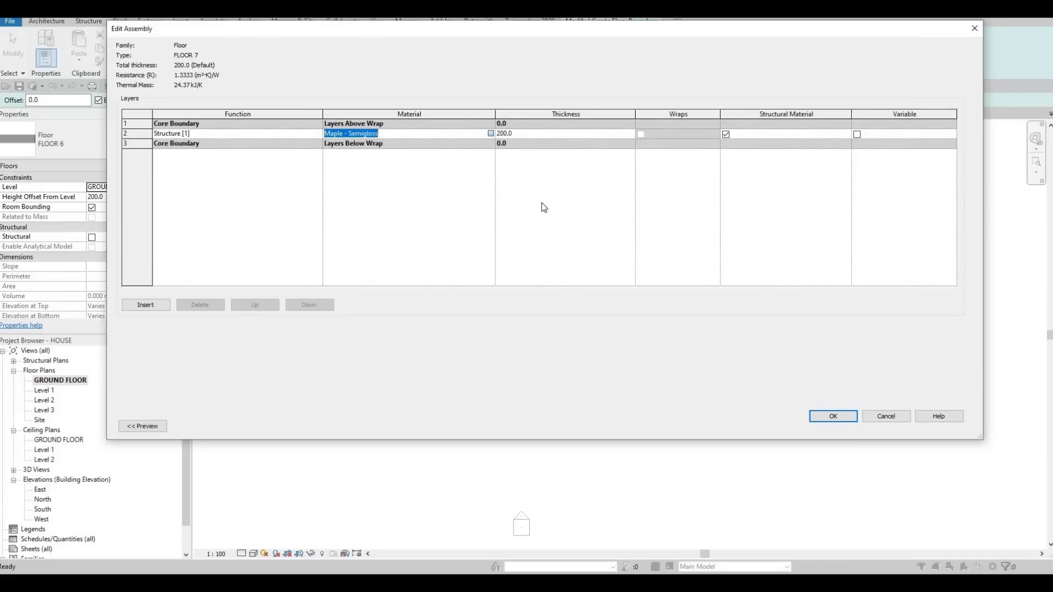
- Assign the Concrete, C35/45 material from the AEC Materials library to the floor type's structure layer and accept the type
left_click(490, 134)
scroll(290, 318, "down", 4)
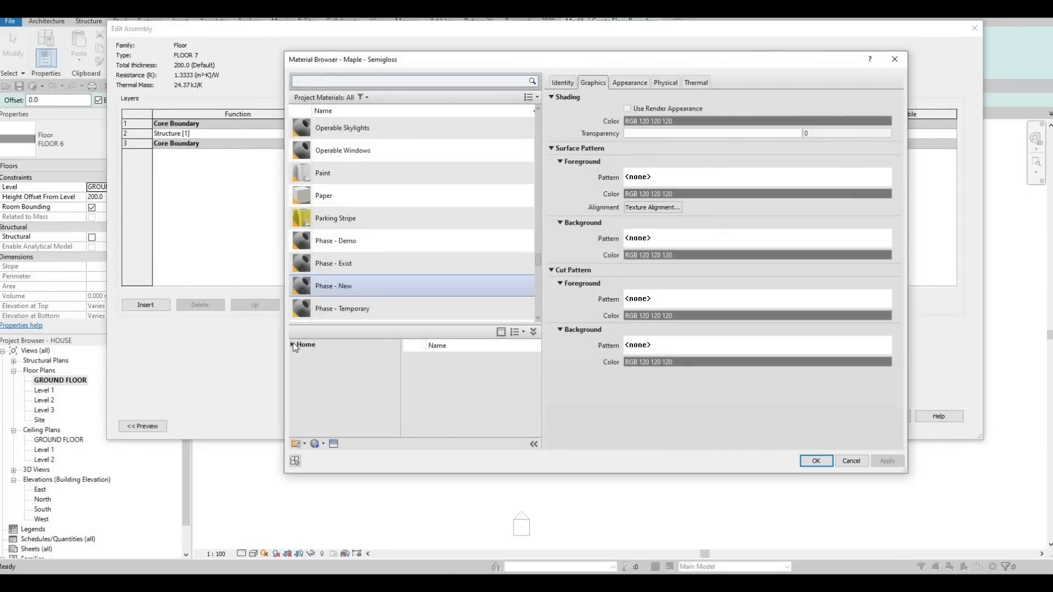
left_click(292, 344)
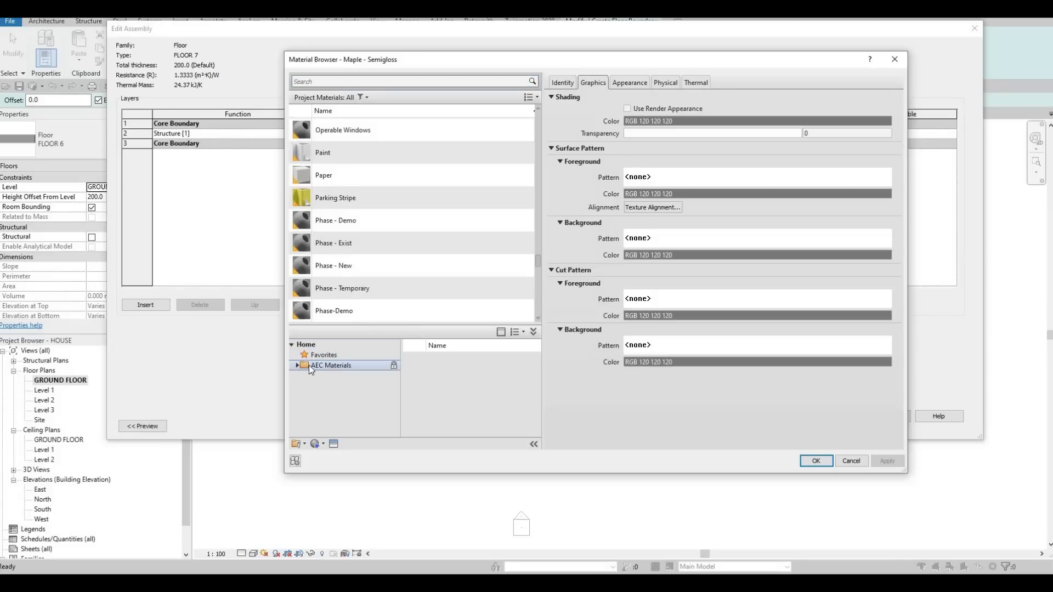
left_click(297, 365)
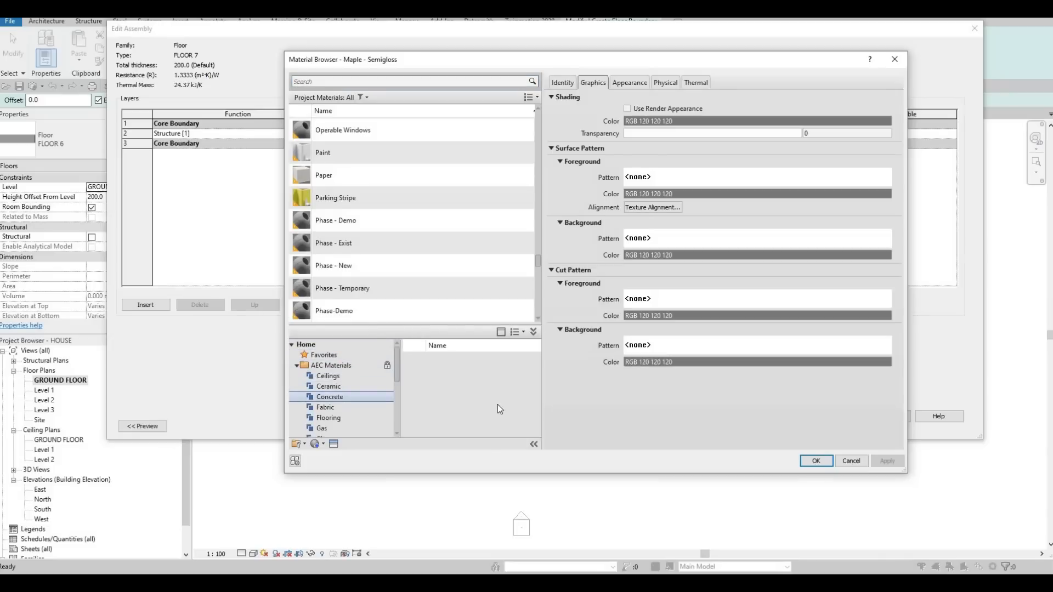
scroll(509, 407, "down", 3)
left_click(515, 394)
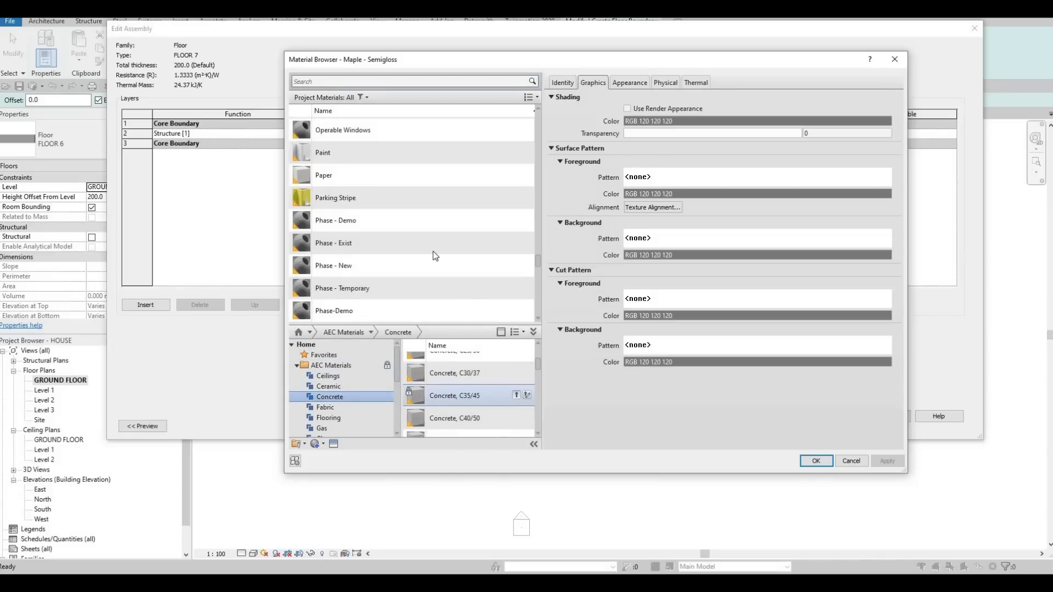
left_click(815, 461)
left_click(835, 415)
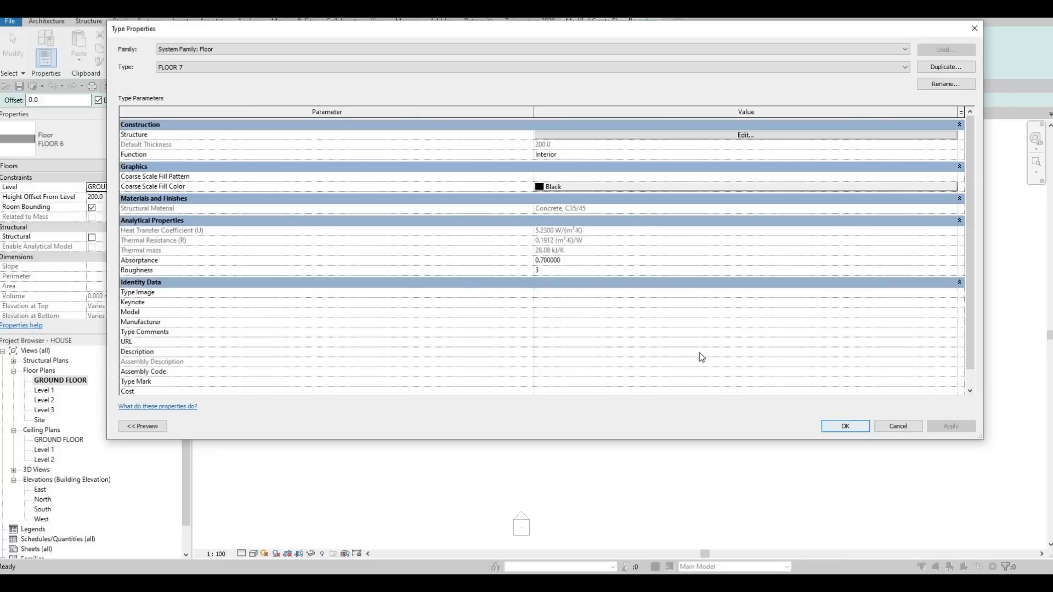
left_click(843, 424)
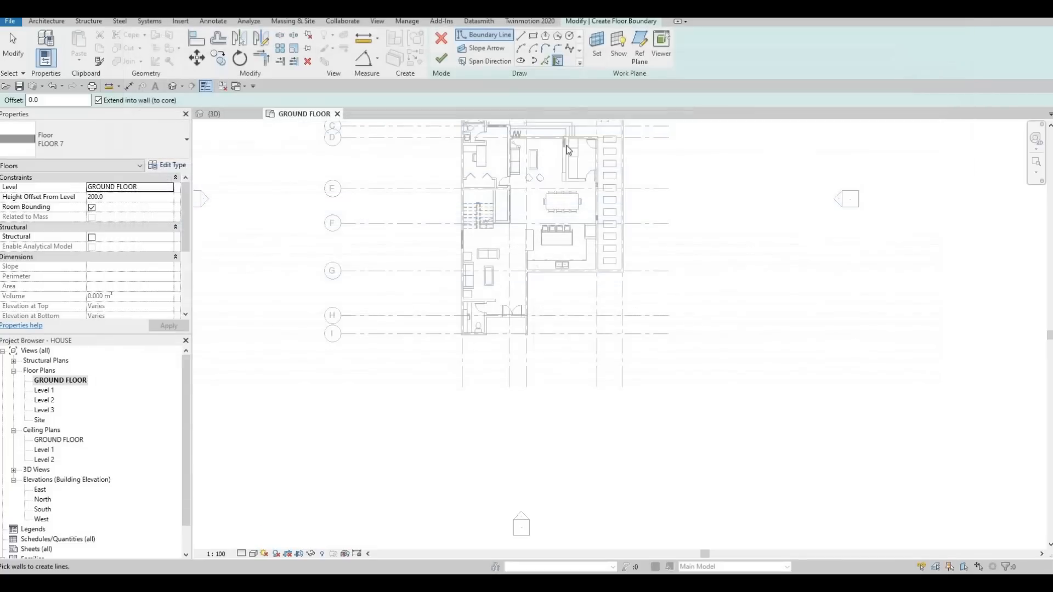
- Sketch a rectangular floor boundary about 7340 mm deep from the kitchen's outer corner to the outer face of the entrance side wall
left_click(533, 37)
scroll(618, 289, "up", 5)
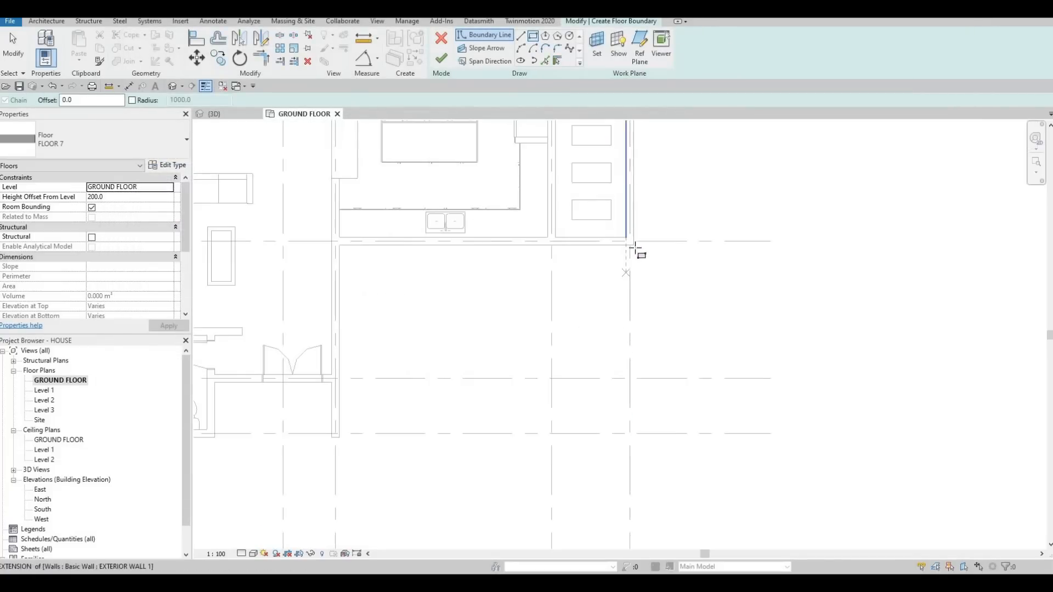
left_click(633, 245)
middle_click_drag(362, 488, 412, 395)
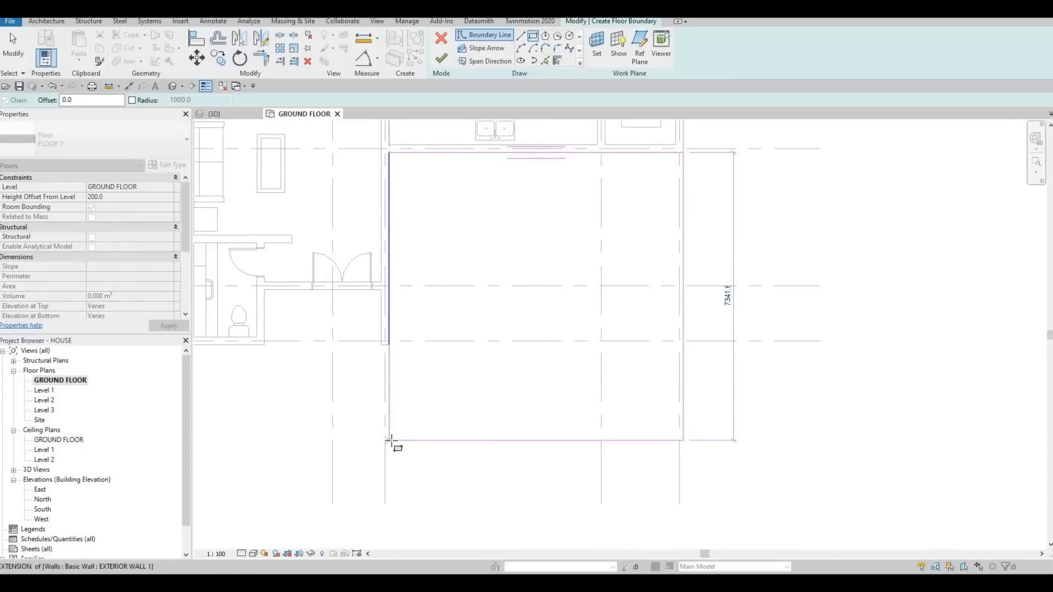
left_click(388, 440)
middle_click_drag(445, 222, 590, 196)
key("Escape")
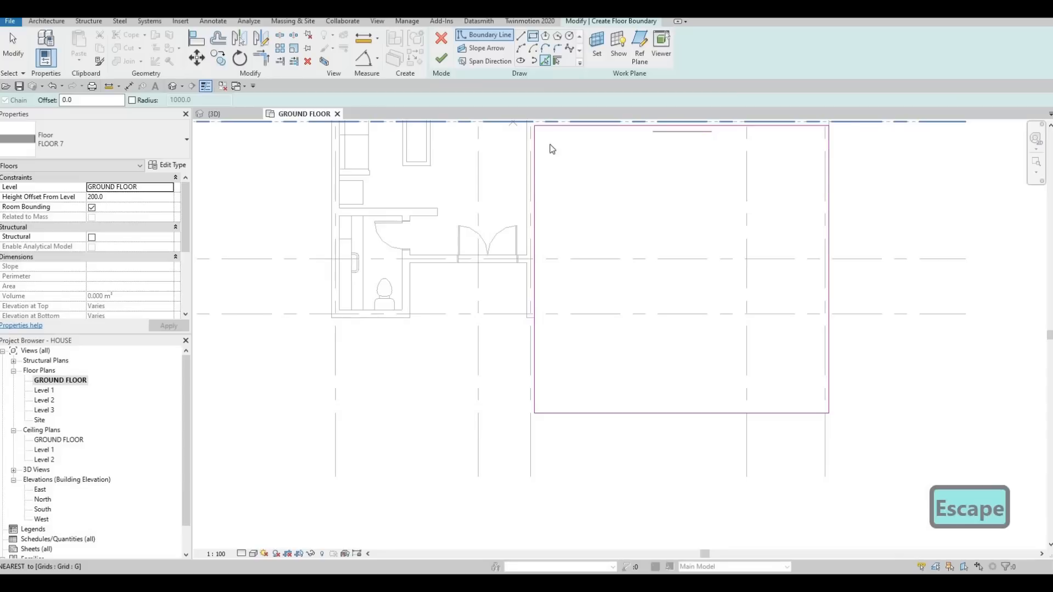
- Add boundary lines along the outer face of the entrance door wall and the adjoining toilet wall face
left_click(545, 61)
left_click(511, 264)
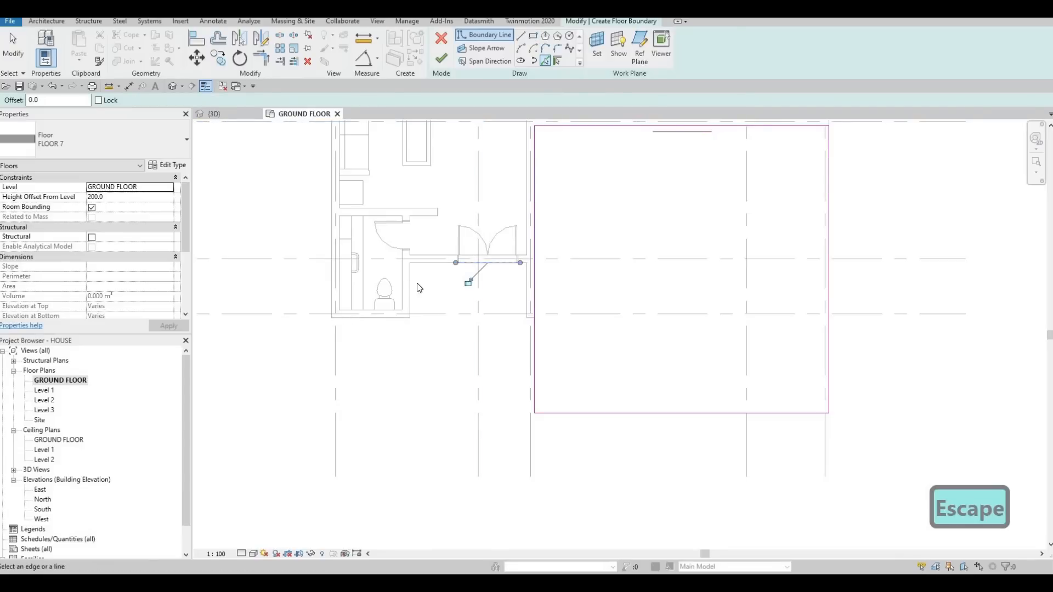
left_click(409, 286)
- Draw boundary lines from the toilet wall's outer corner, 2200 mm across and about 2440 mm down to the rectangle's lower edge level
middle_click_drag(394, 356, 495, 323)
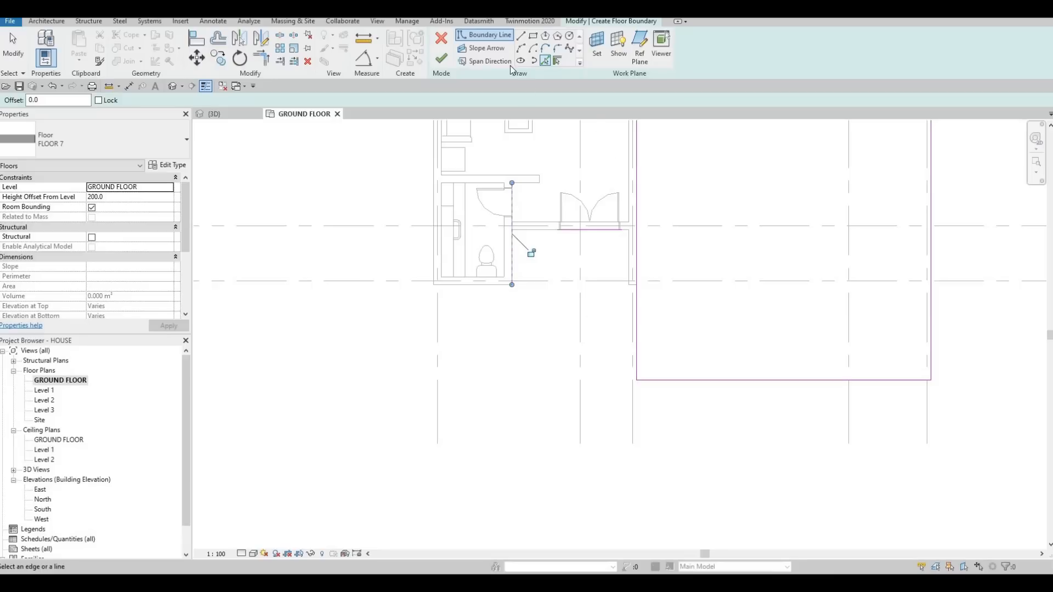
key("l")
key("i")
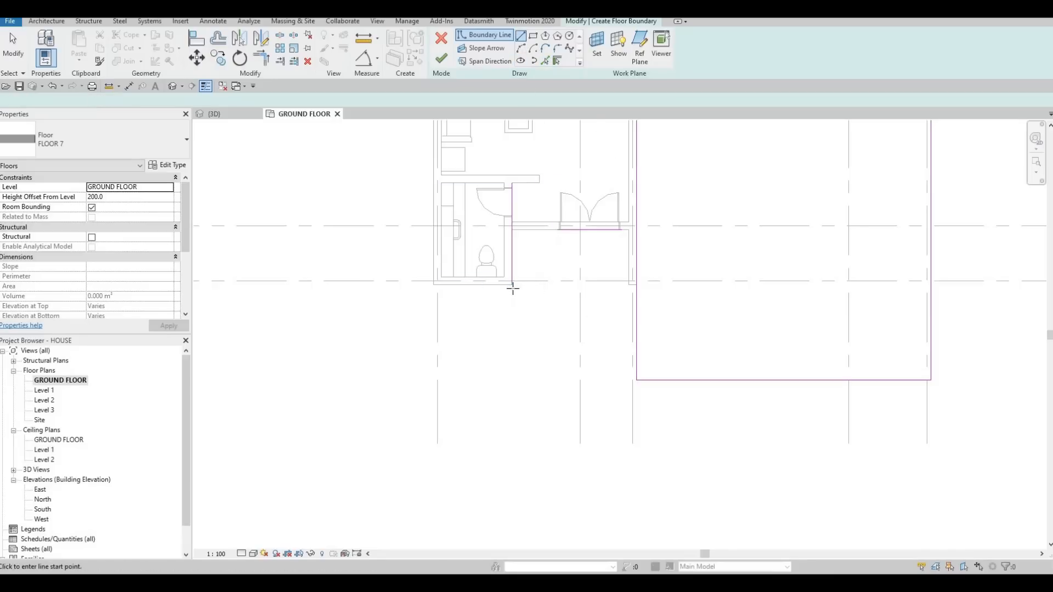
left_click(511, 285)
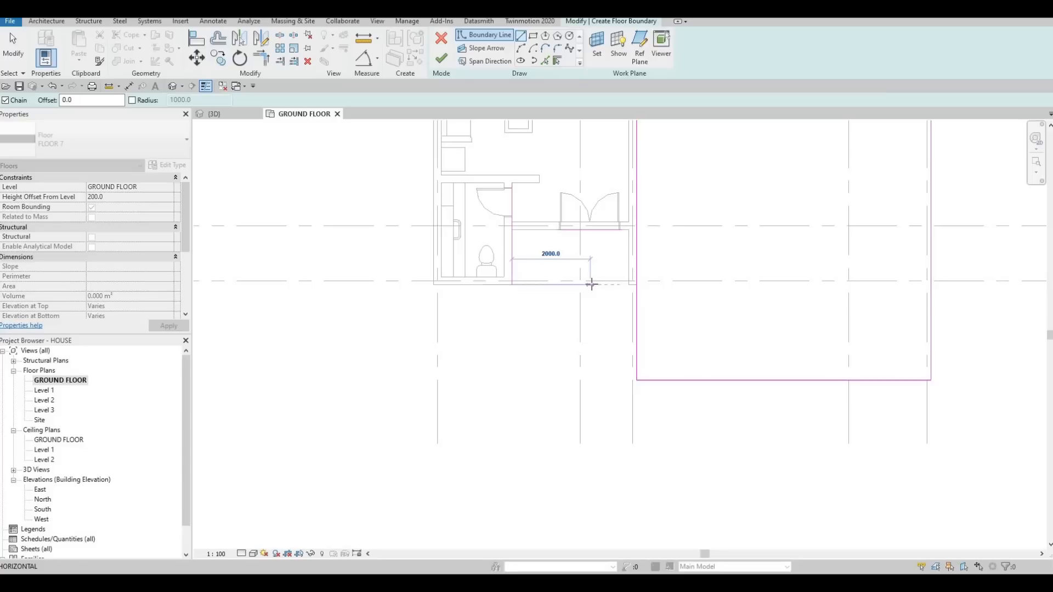
left_click(597, 368)
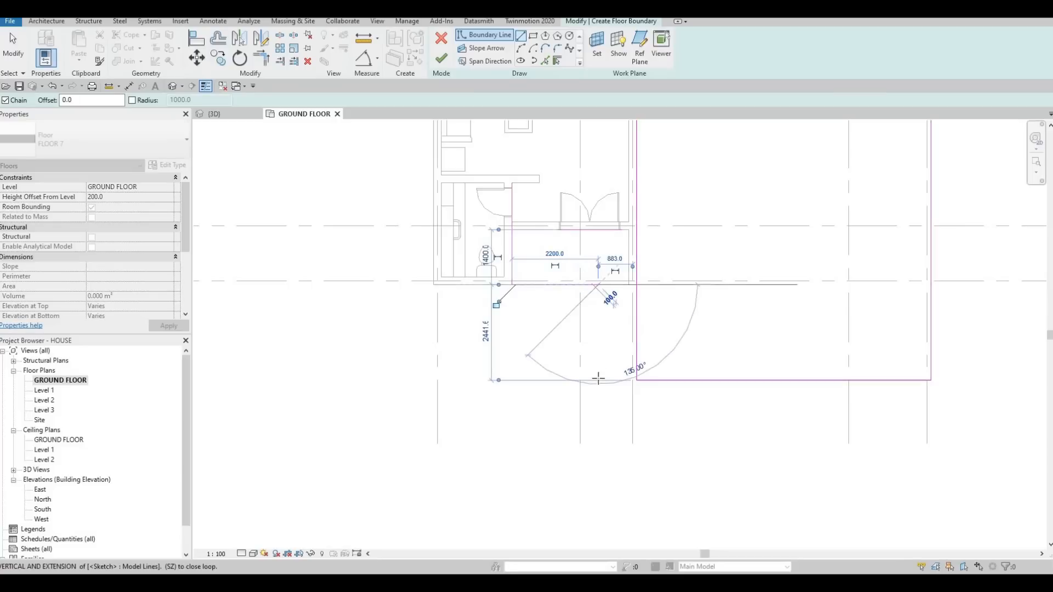
left_click(598, 380)
key("Escape")
key("Escape")
key("Escape")
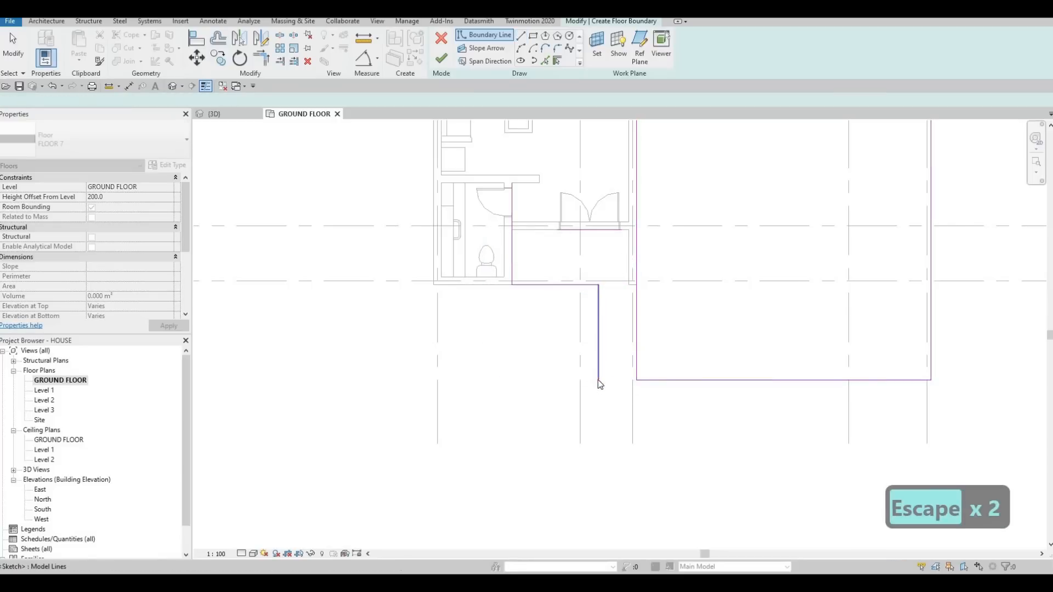
- Trim and extend the boundary lines into one closed outline covering the entrance recess and the rectangle, and finish the floor
key("t")
key("r")
left_click(599, 348)
left_click(658, 379)
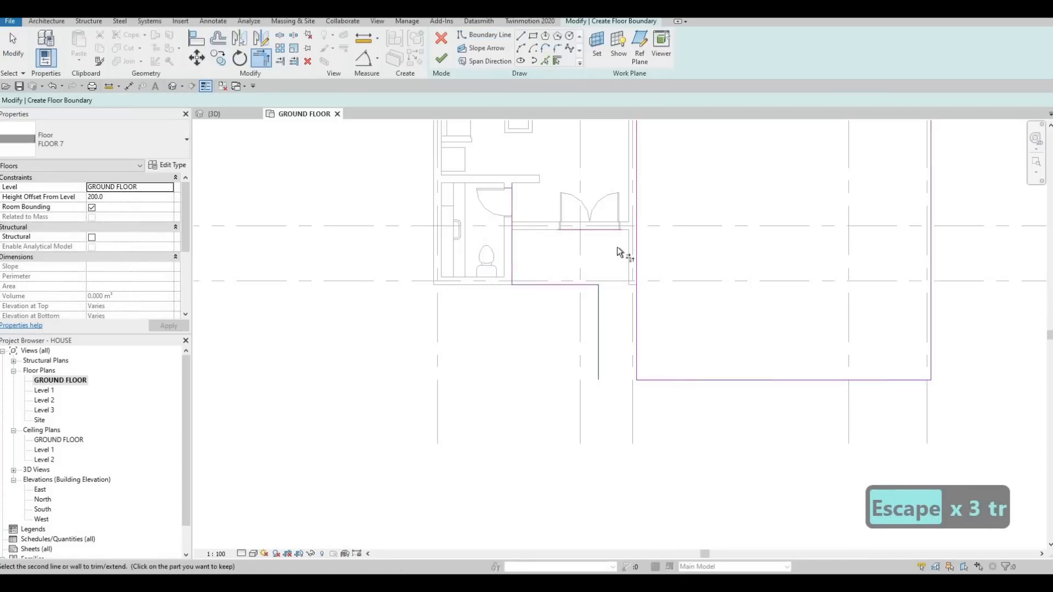
left_click(643, 213)
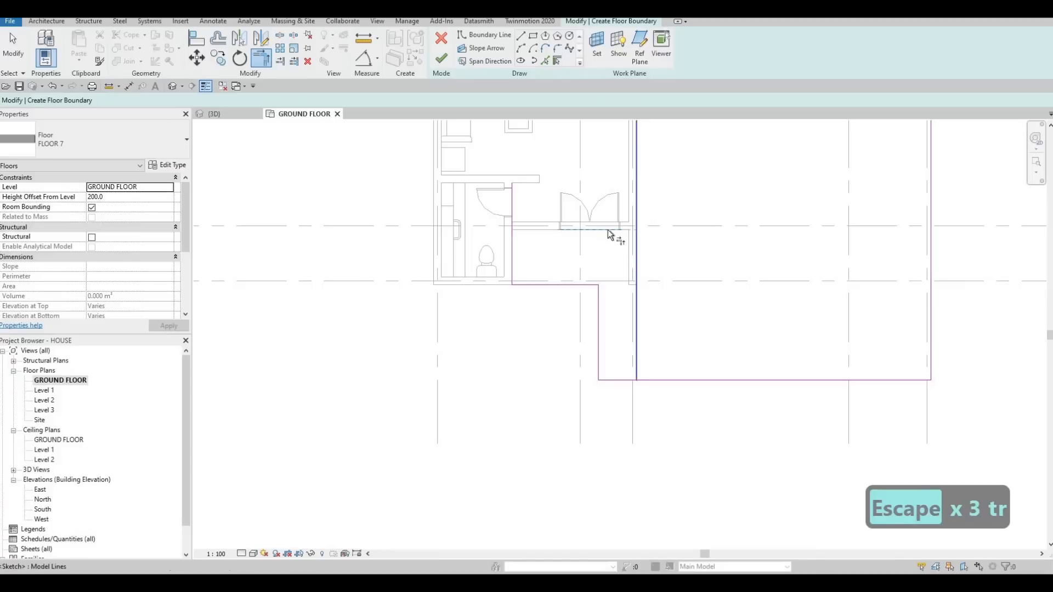
left_click(611, 231)
left_click(512, 258)
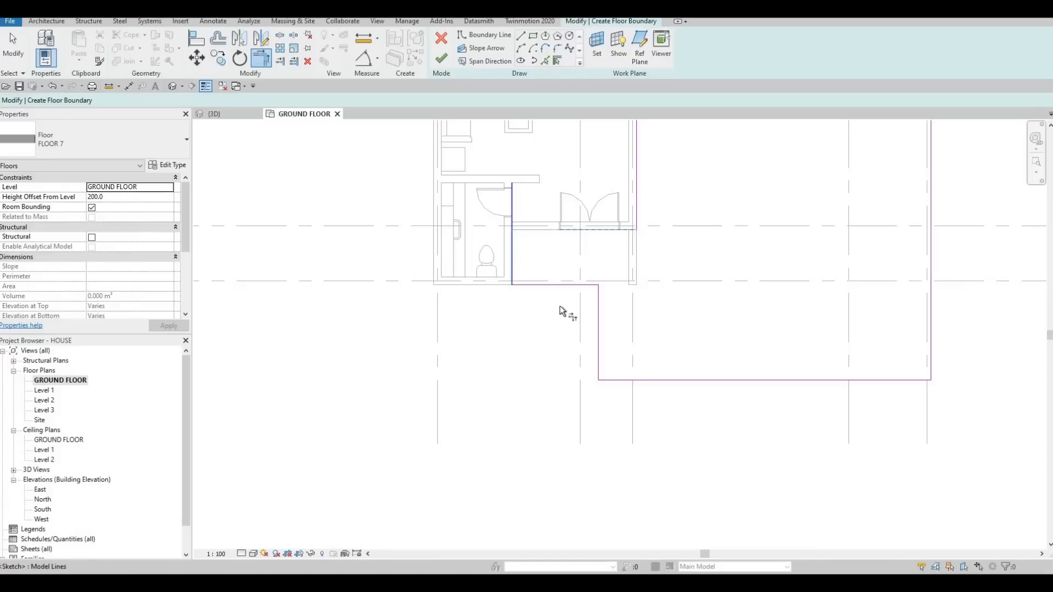
middle_click_drag(560, 319, 566, 325)
scroll(566, 326, "down", 5)
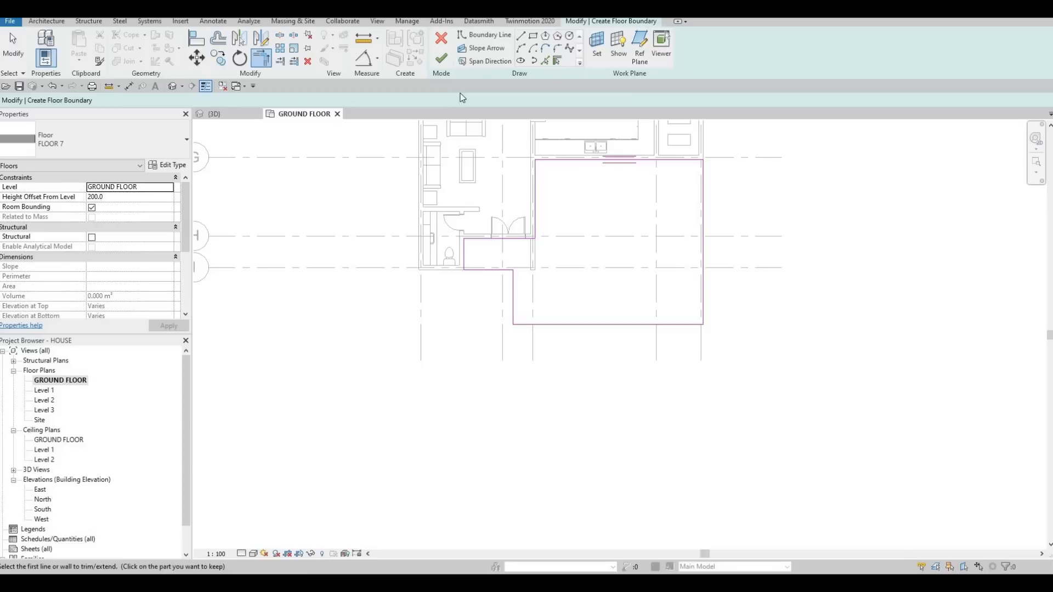
left_click(442, 59)
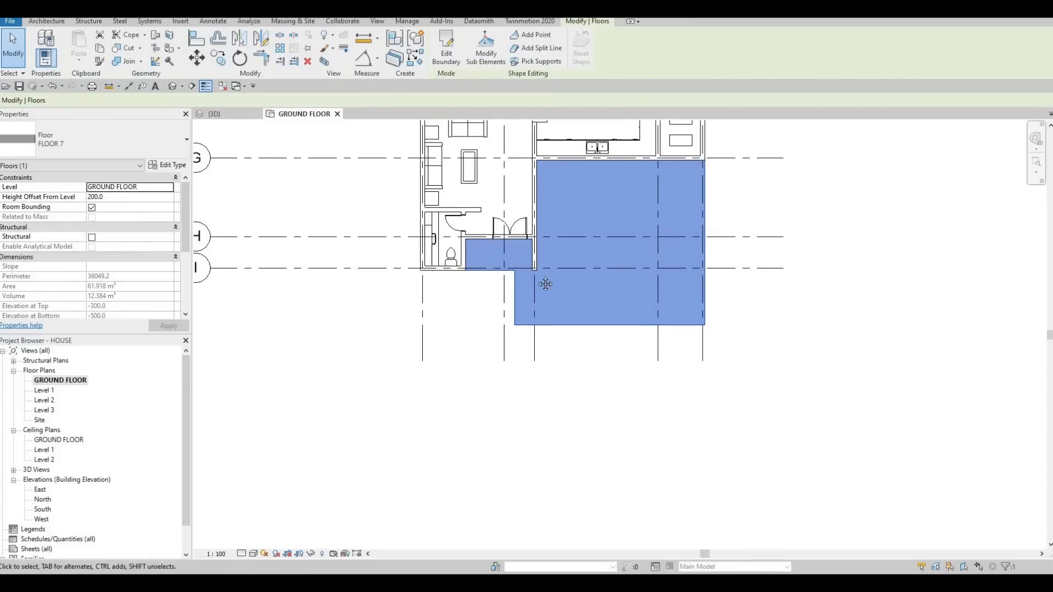
- Examine the new front floor slab in the 3D view and return to the GROUND FLOOR plan with nothing selected
scroll(548, 299, "down", 1)
middle_click_drag(548, 299, 579, 226)
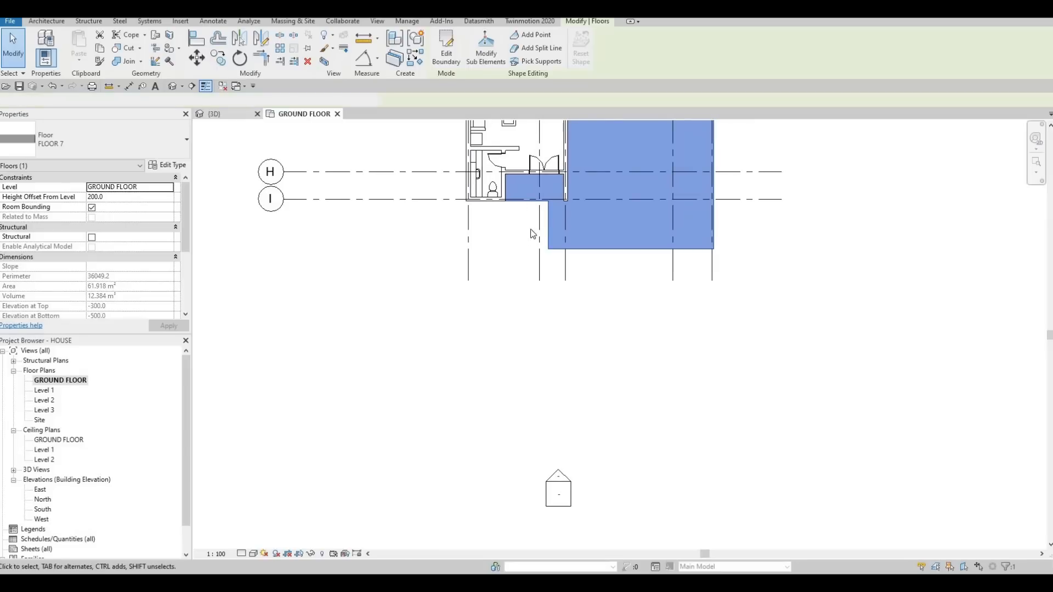
key("ctrl+Tab")
middle_click_drag(615, 269, 515, 298, "shift")
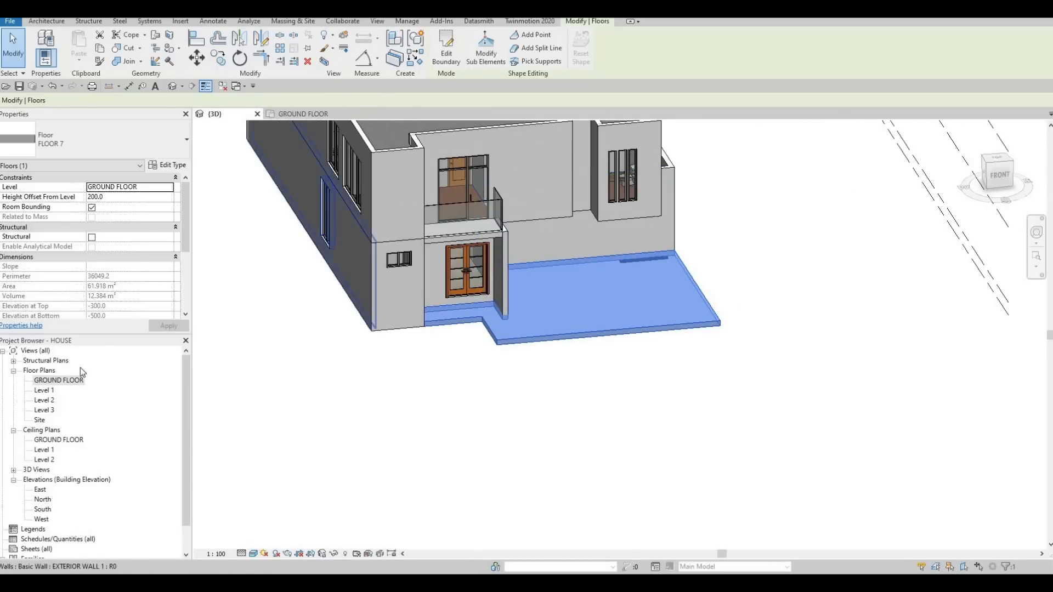
key("ctrl+Tab")
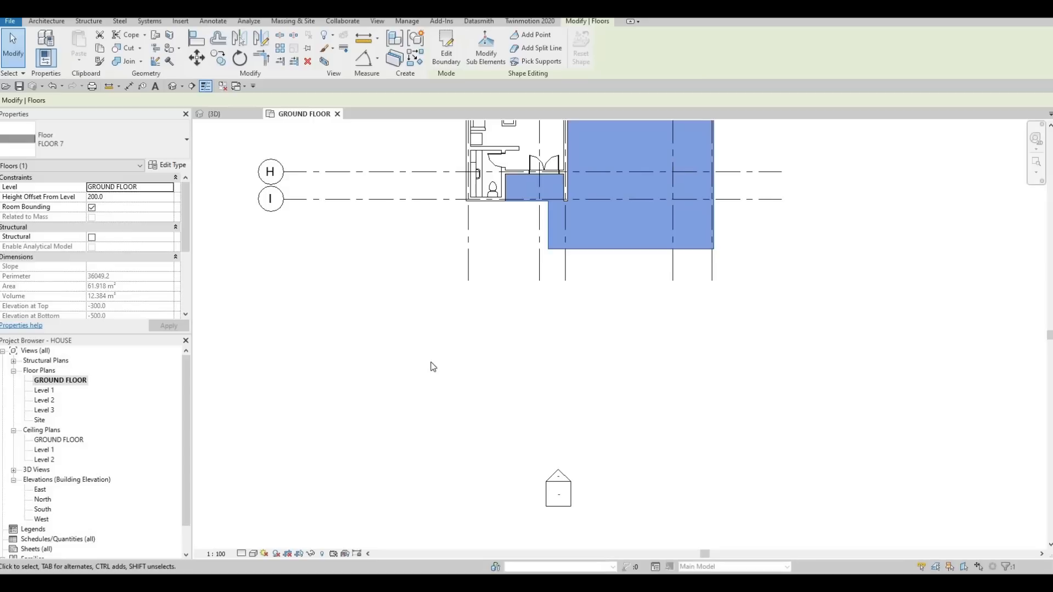
middle_click_drag(554, 286, 511, 342)
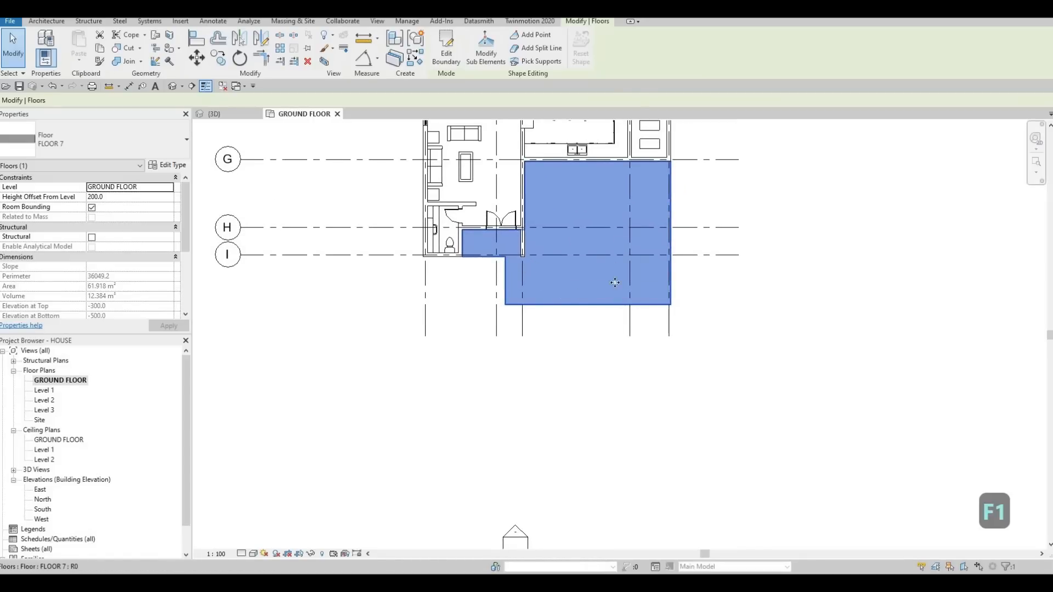
key("Escape")
key("Escape")
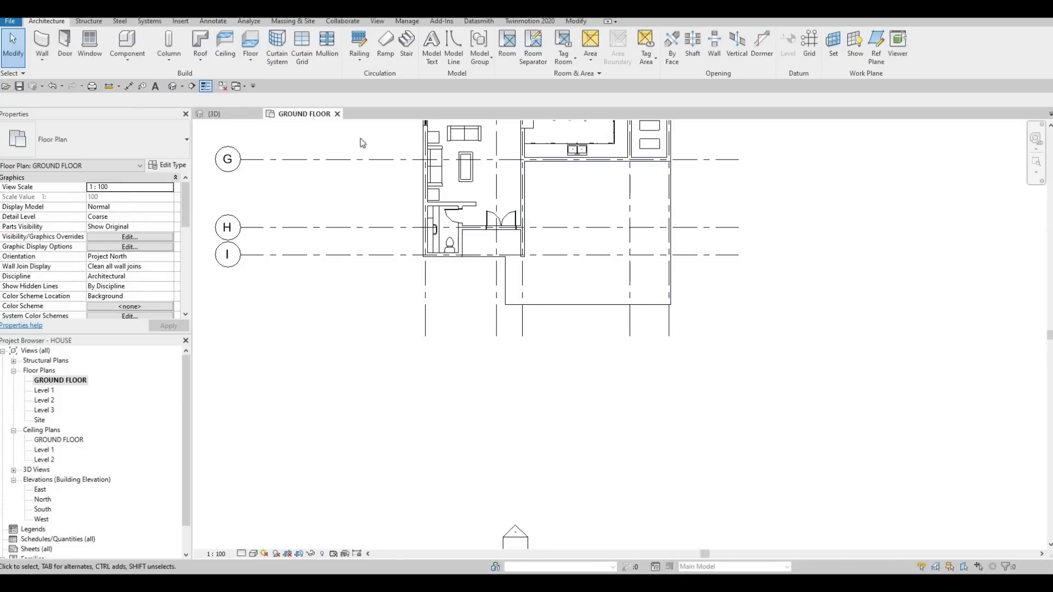
middle_click_drag(480, 317, 424, 303, "shift")
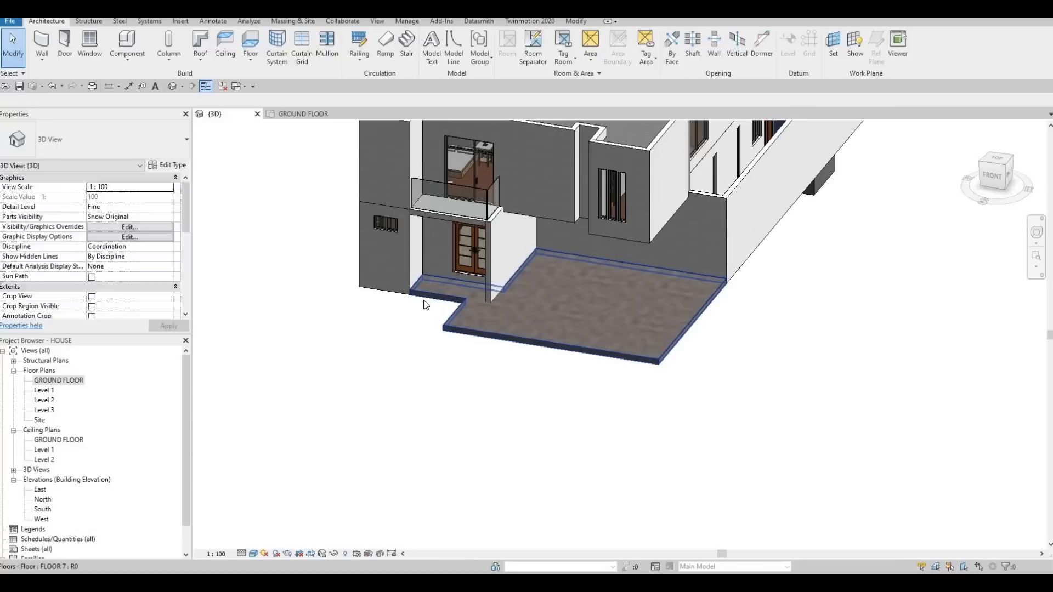
scroll(606, 301, "down", 2)
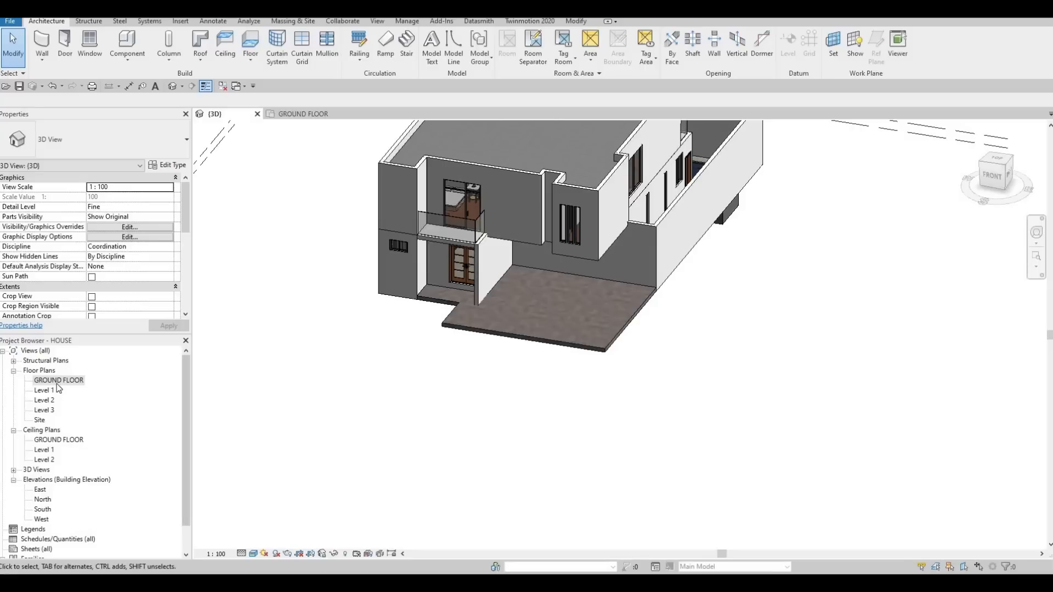
middle_click_drag(528, 329, 431, 395)
scroll(431, 395, "down", 1)
key("Escape")
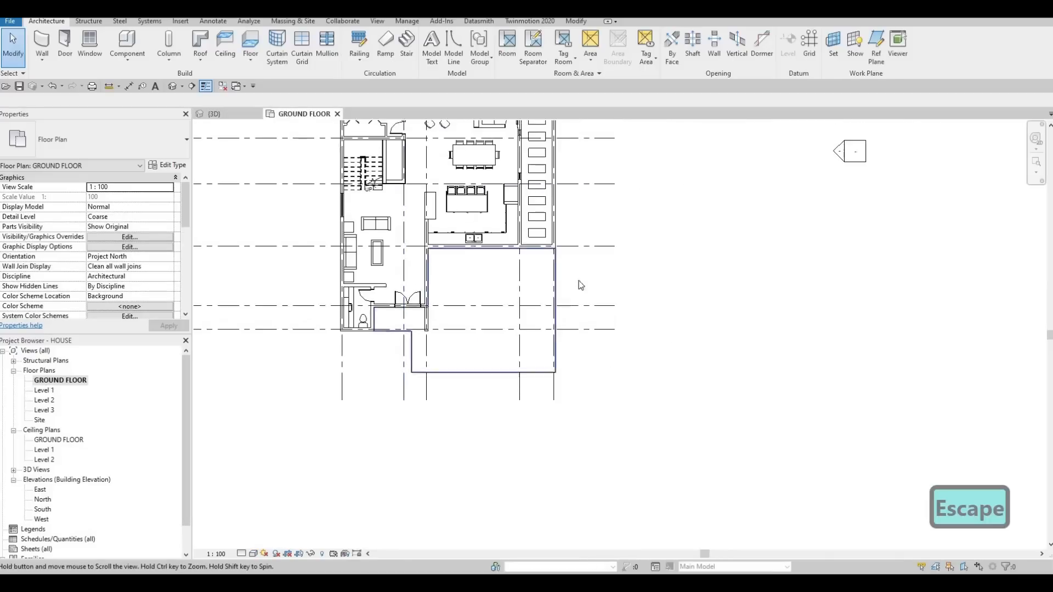
- Shorten the exterior wall along grid 5 so its lower end stops just short of grid G, making it 14300 mm long
middle_click_drag(578, 281, 590, 362)
middle_click_drag(578, 249, 581, 230)
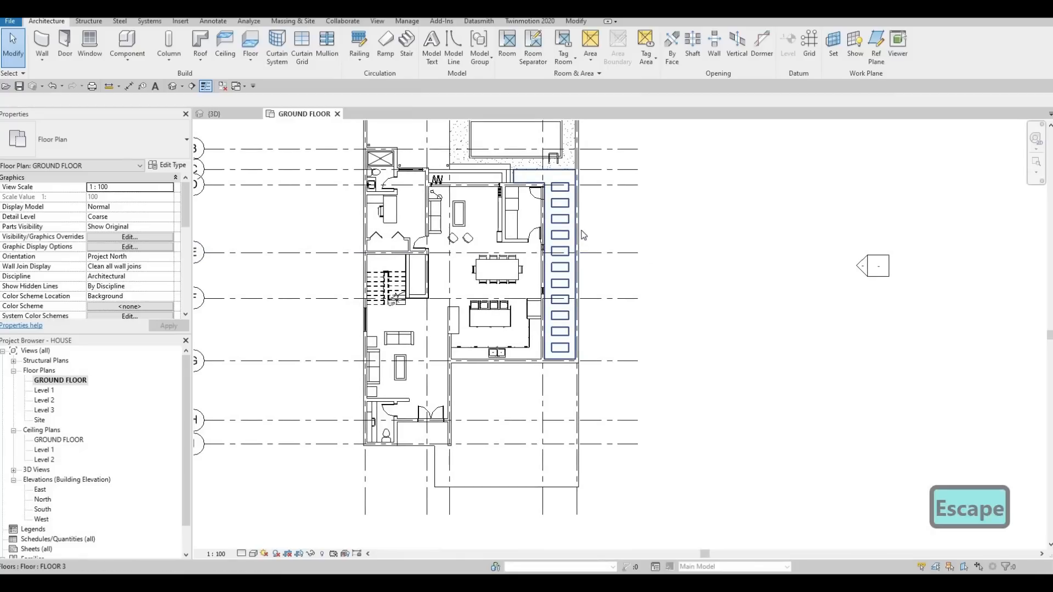
left_click(581, 230)
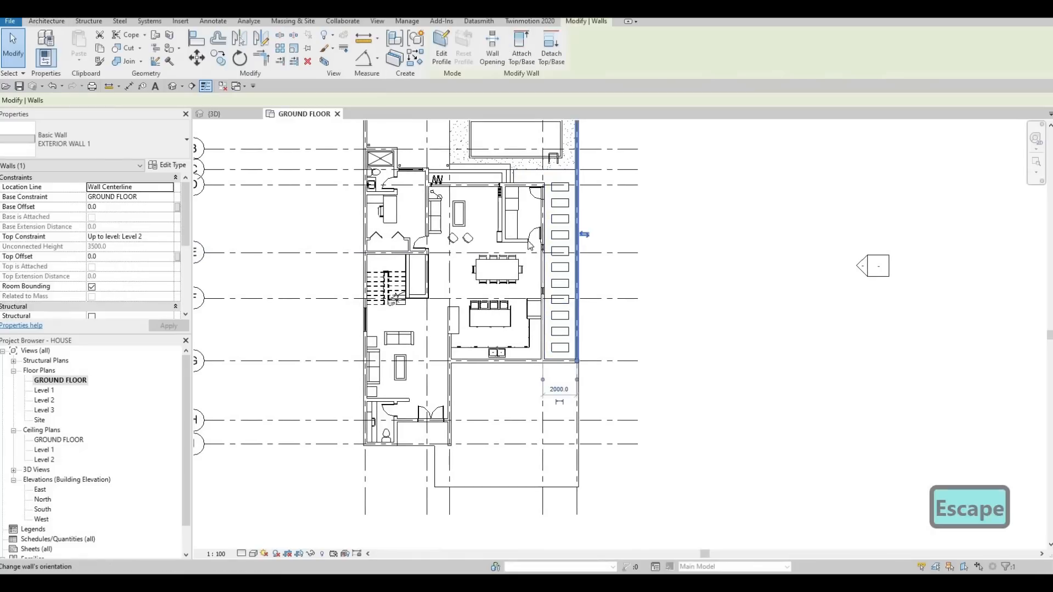
scroll(568, 366, "up", 5)
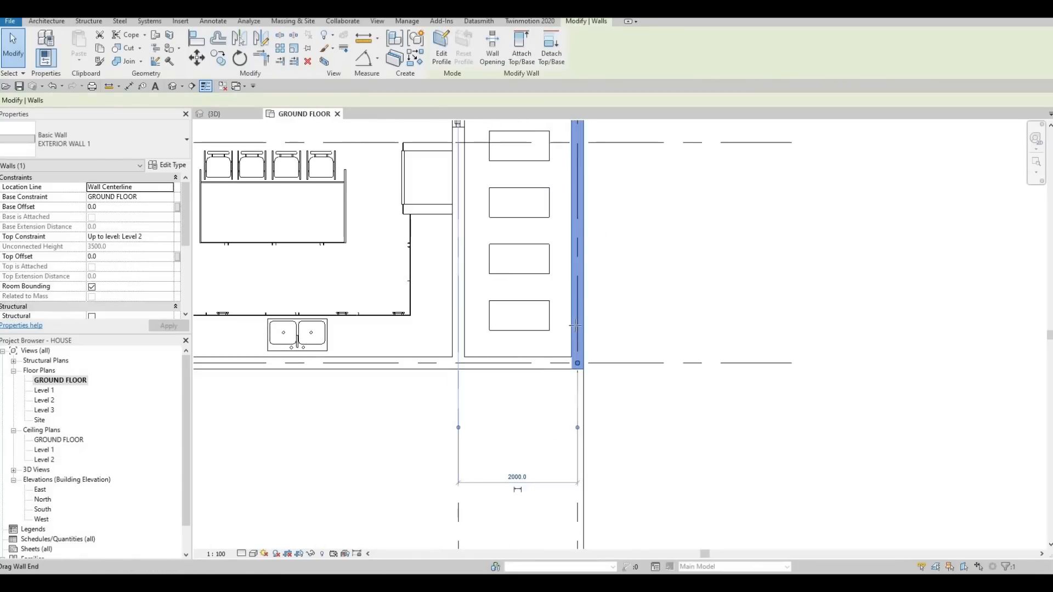
scroll(559, 307, "down", 4)
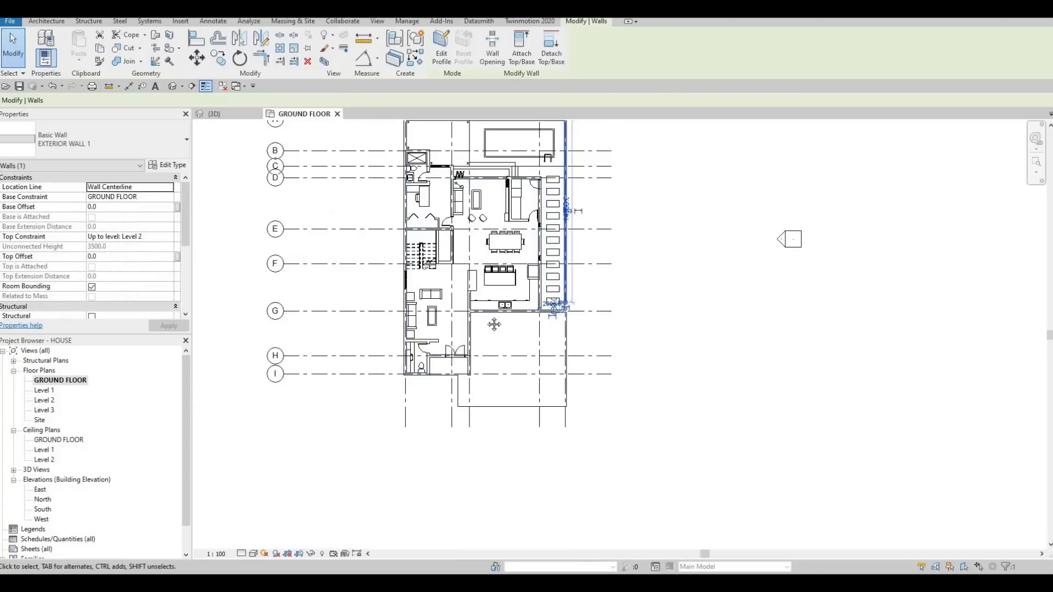
scroll(455, 231, "down", 3)
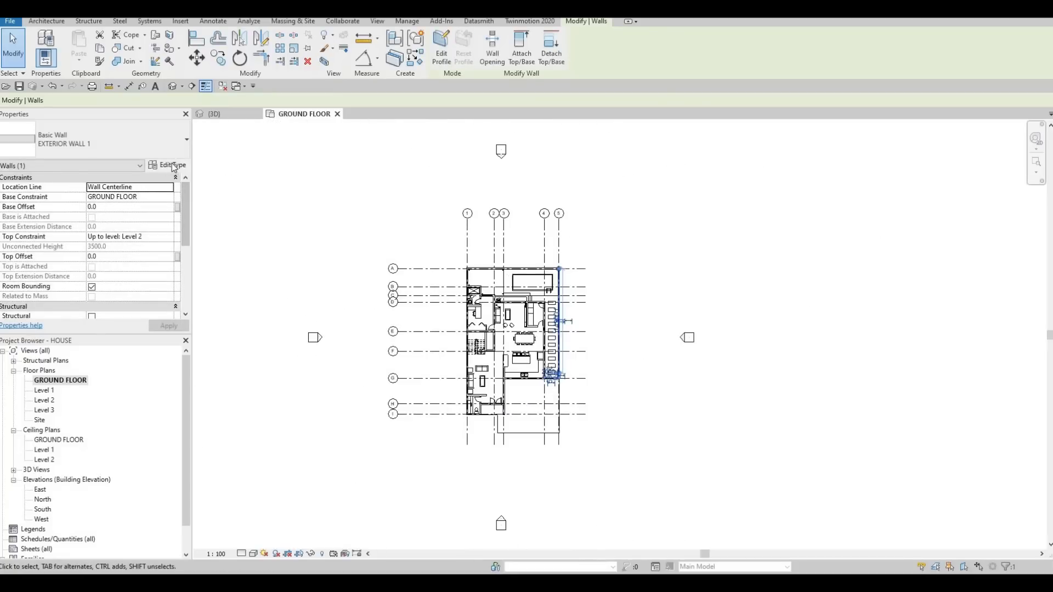
- Duplicate the grid 5 wall's type as EXTERIOR WALL 2, accept its 200 mm structure unchanged, and deselect the wall
left_click(170, 166)
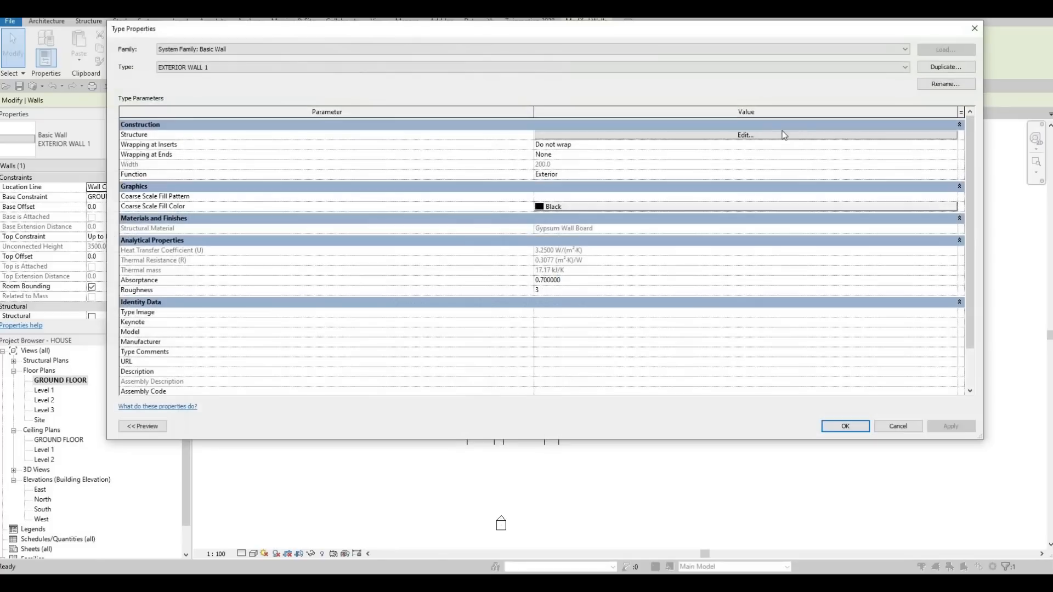
left_click(945, 66)
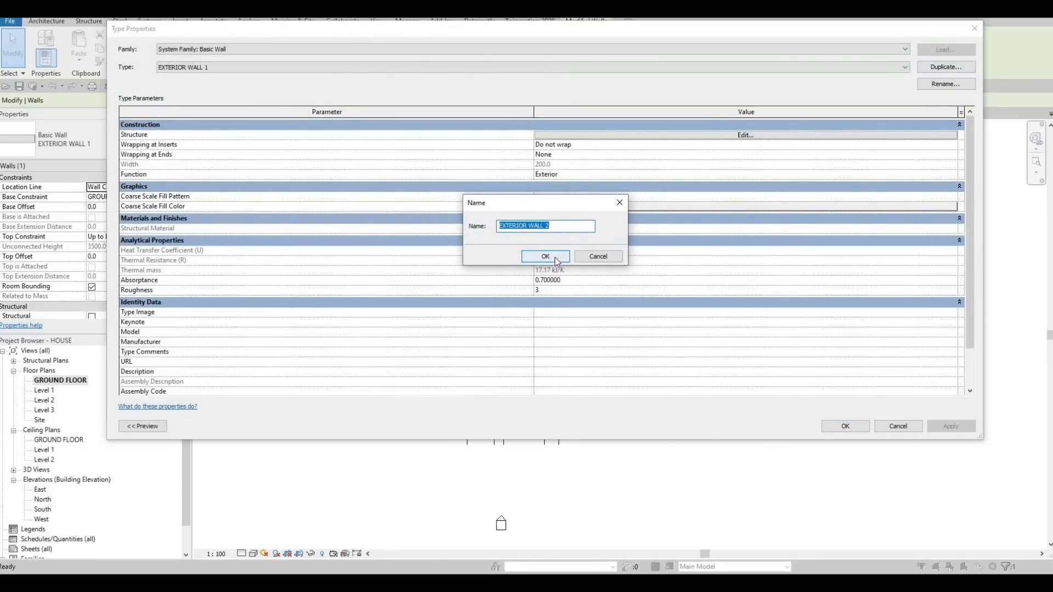
key("Return")
left_click(713, 135)
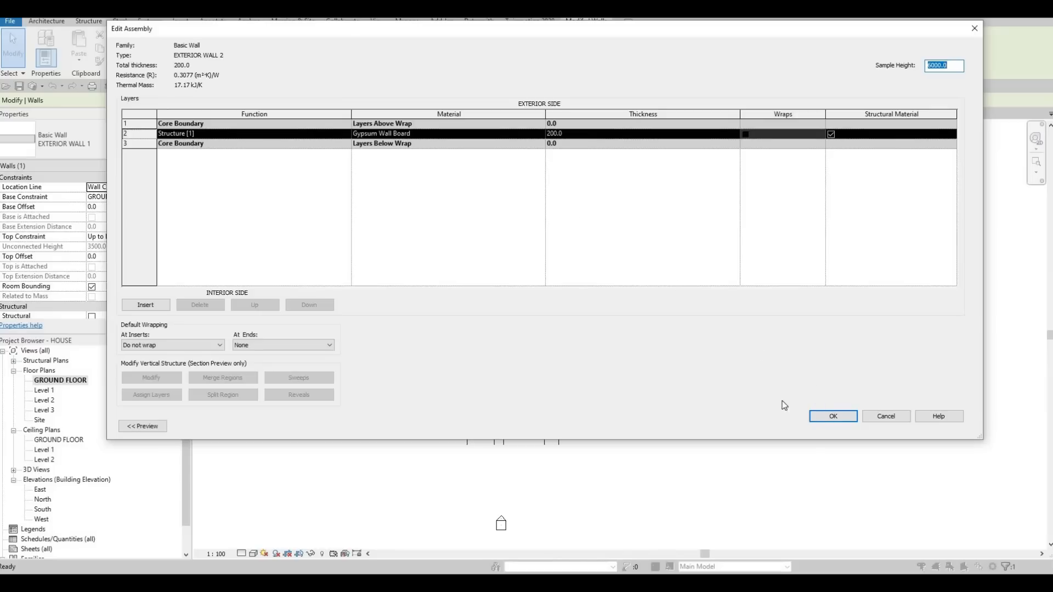
left_click(828, 416)
key("Return")
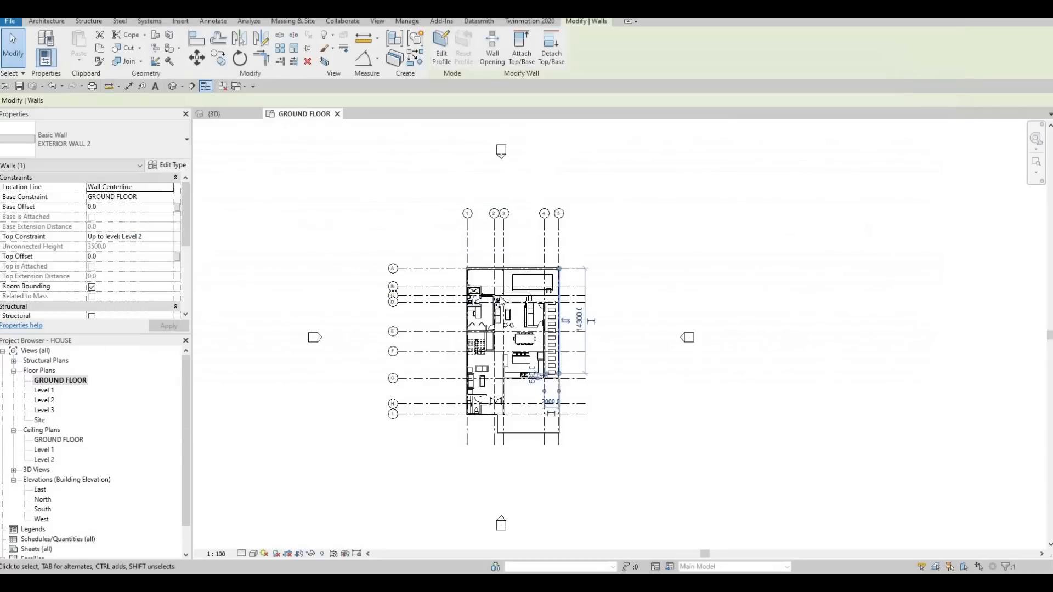
scroll(497, 303, "up", 3)
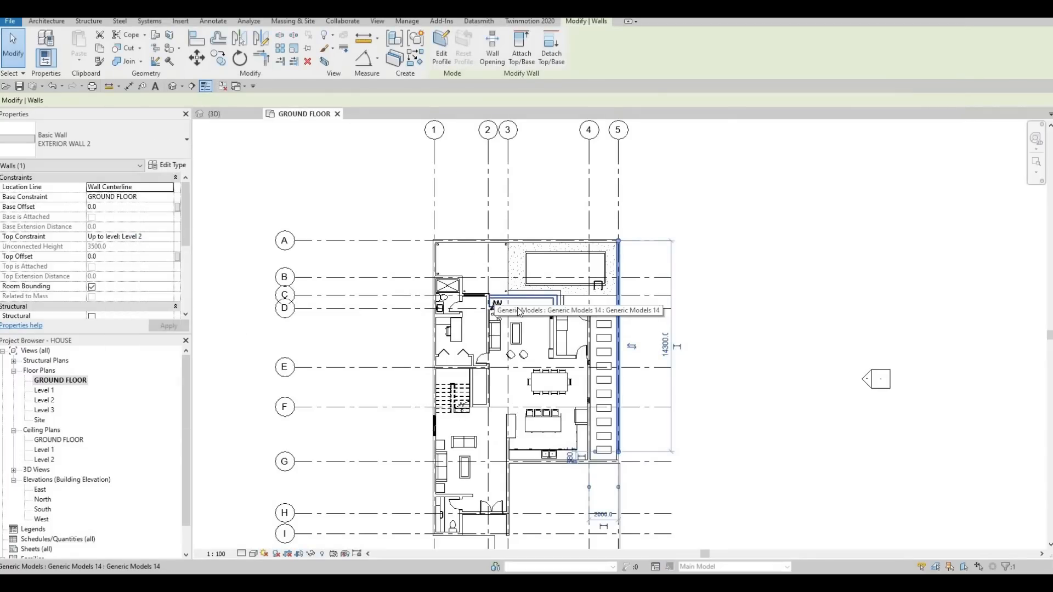
key("Escape")
- Change the rear exterior wall along grid A to the EXTERIOR WALL 2 type
key("Escape")
left_click(538, 239)
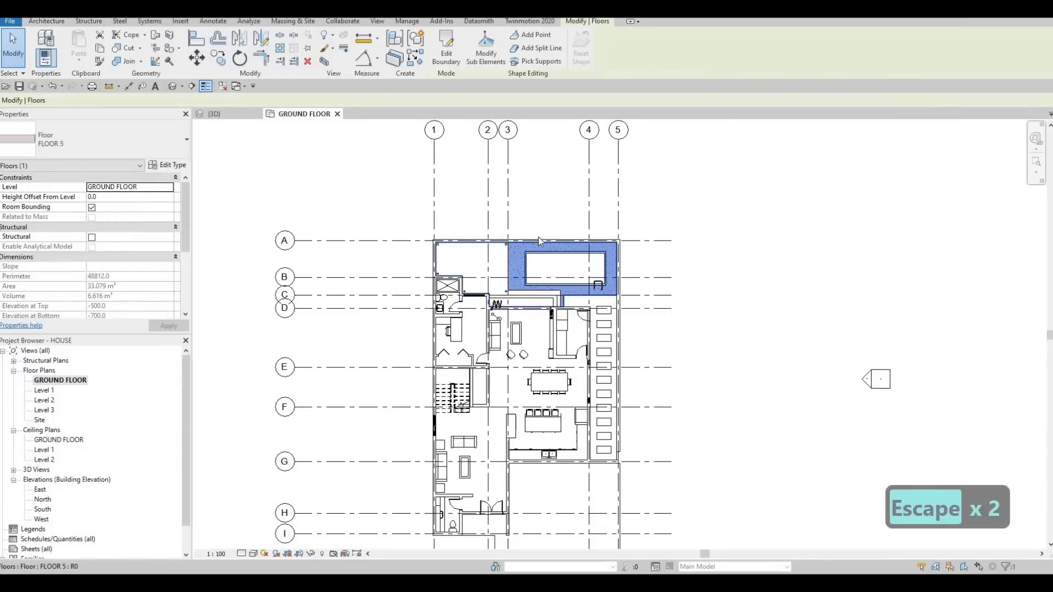
key("Escape")
left_click(538, 240)
left_click(94, 141)
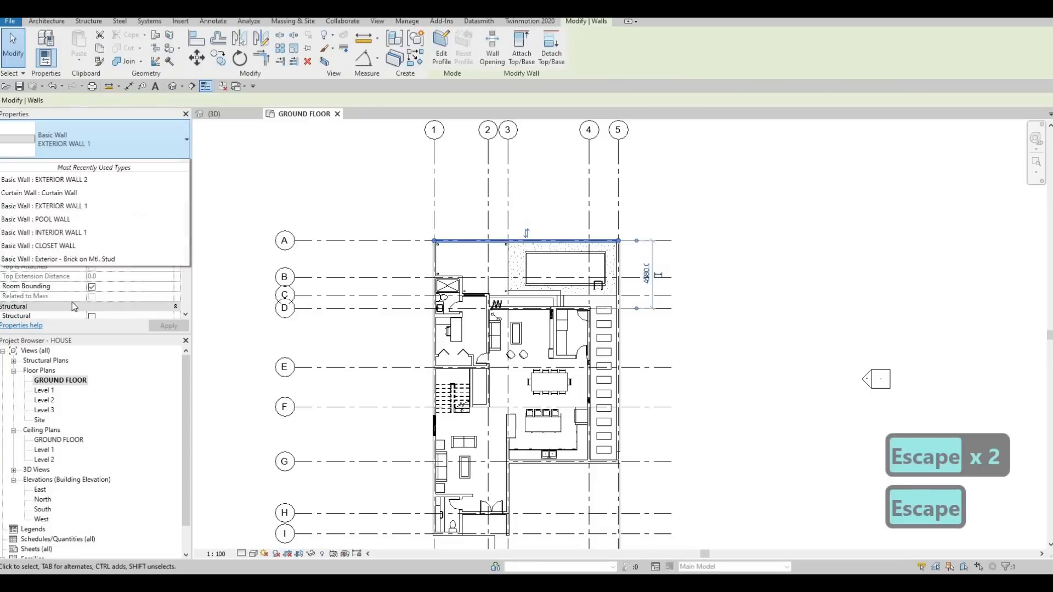
key("Escape")
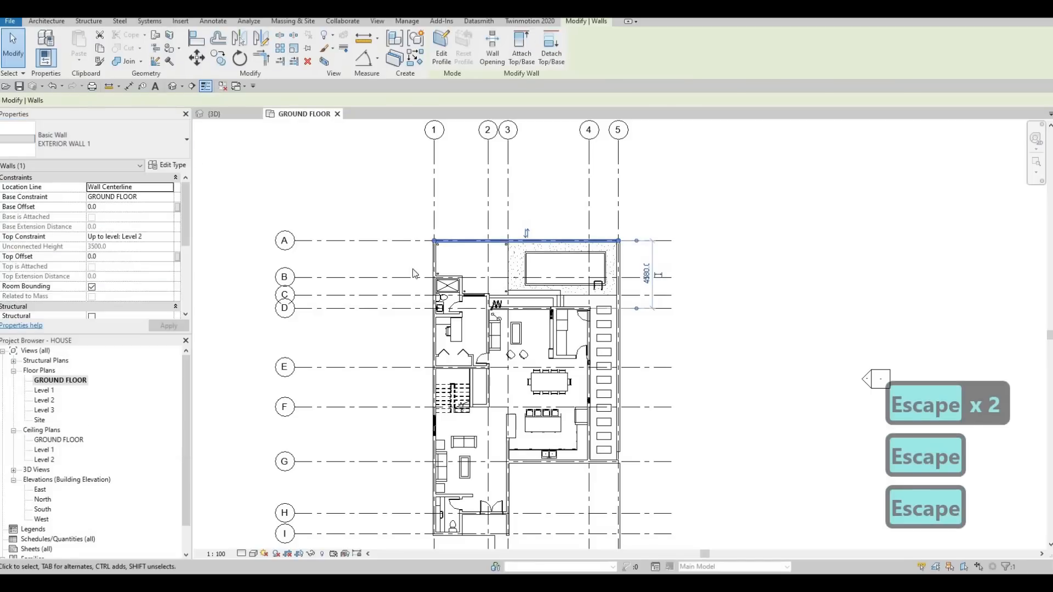
- Shorten the exterior wall along grid 1 so its upper end stops at grid B beside the shower
scroll(425, 252, "up", 5)
left_click(449, 247)
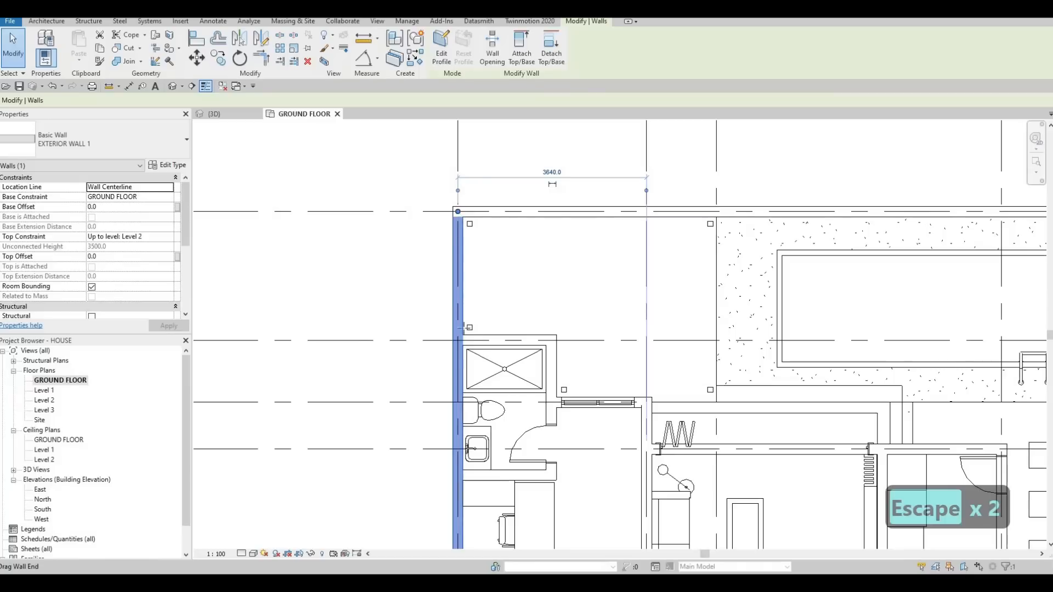
left_click_drag(463, 327, 458, 340)
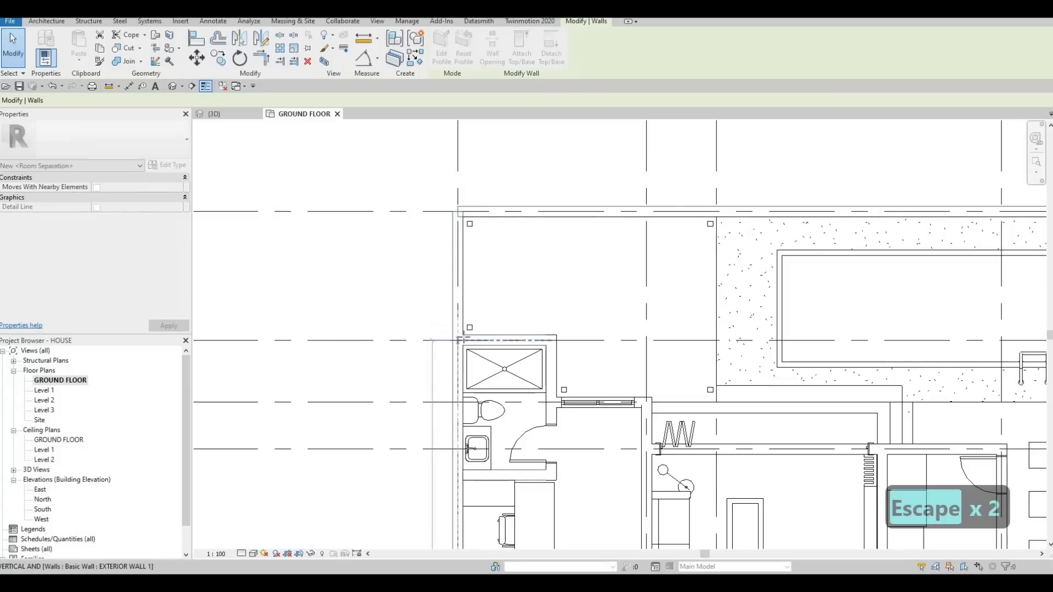
key("Escape")
key("Escape")
left_click(493, 265)
key("Escape")
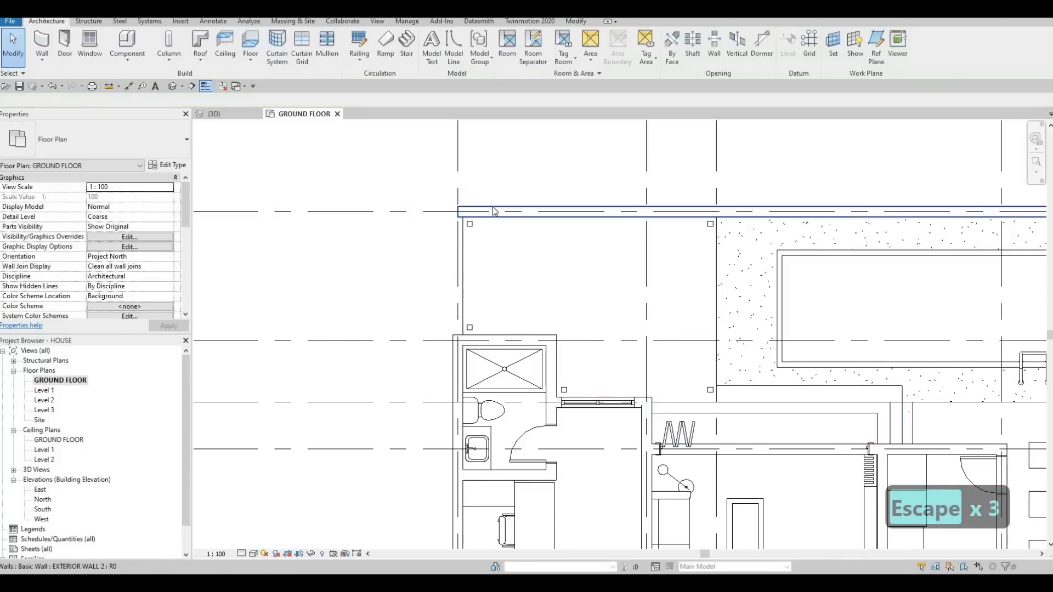
- Draw a wall matching the grid A wall along grid 1, from grid A to a point short of the shower wall
left_click(493, 211)
key("c")
key("s")
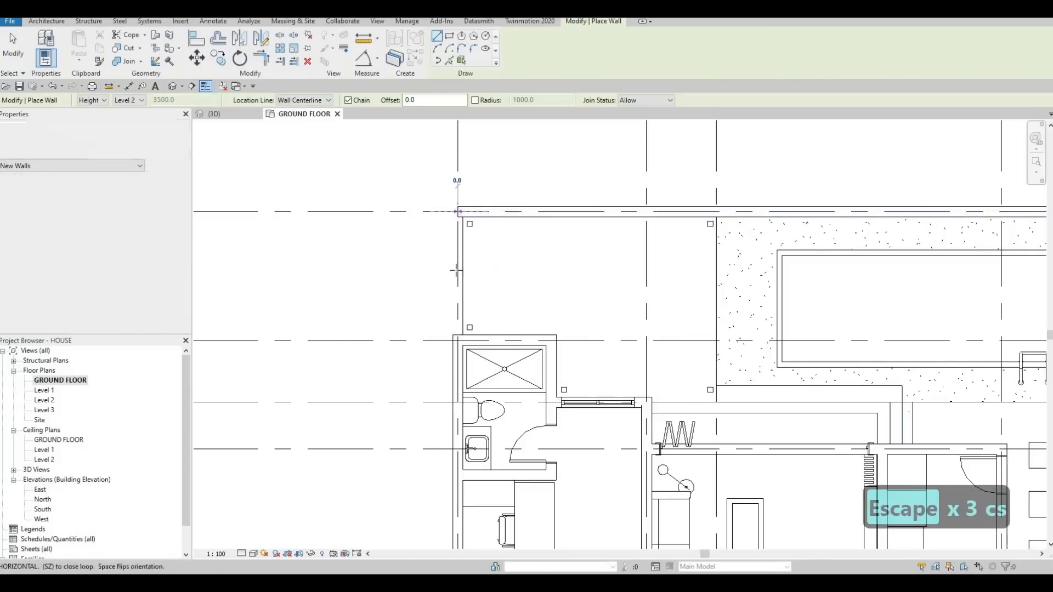
left_click(458, 299)
key("Escape")
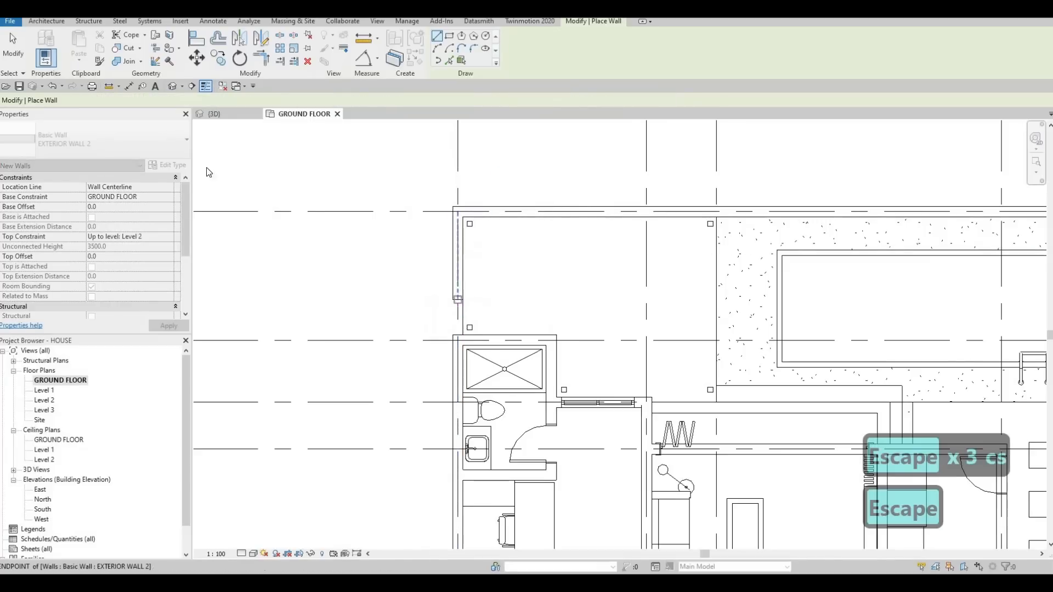
key("Escape")
key("Escape")
- Lower the grid 5 boundary wall in the 3D view by setting its Top Offset to -1000
left_click(214, 113)
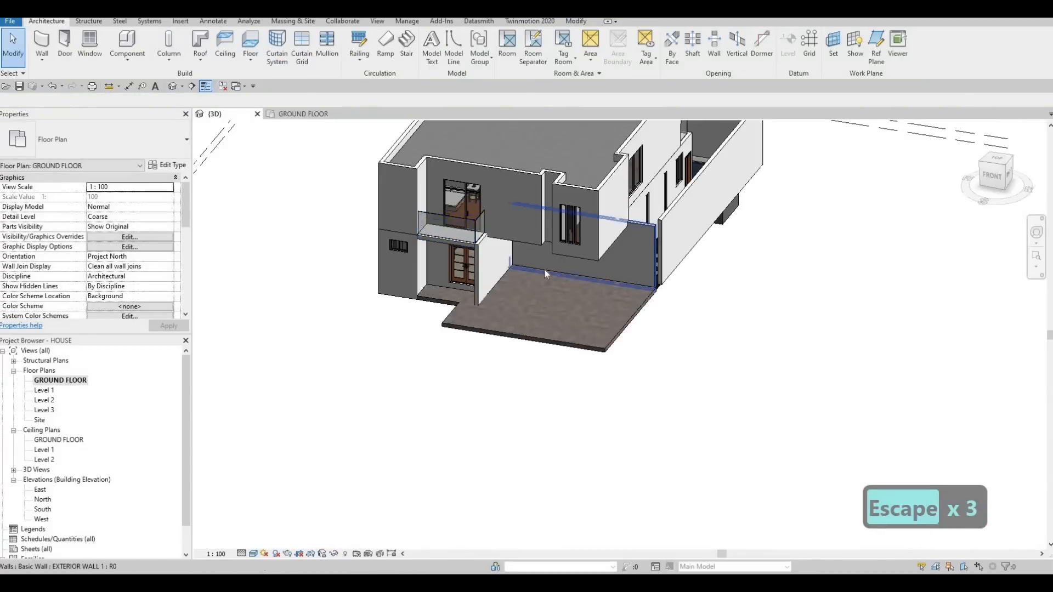
middle_click_drag(544, 273, 721, 234, "shift")
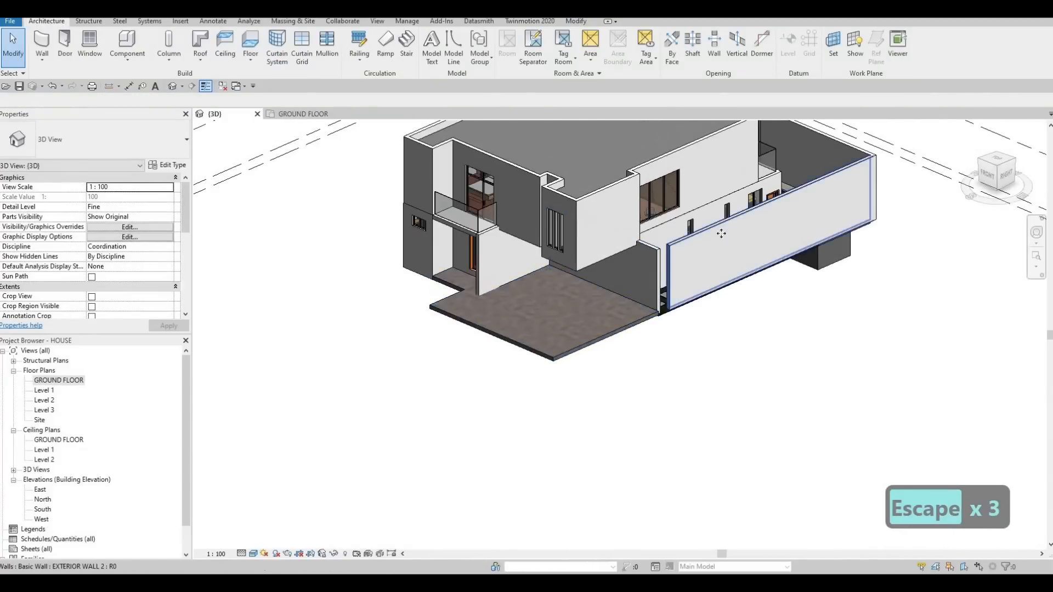
left_click(774, 229)
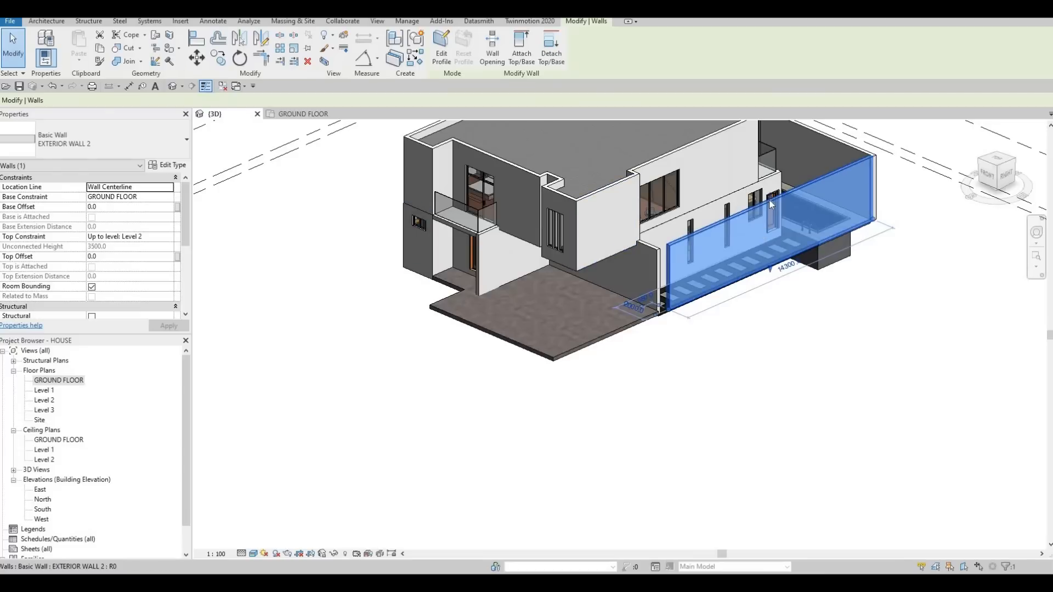
left_click_drag(770, 203, 769, 221)
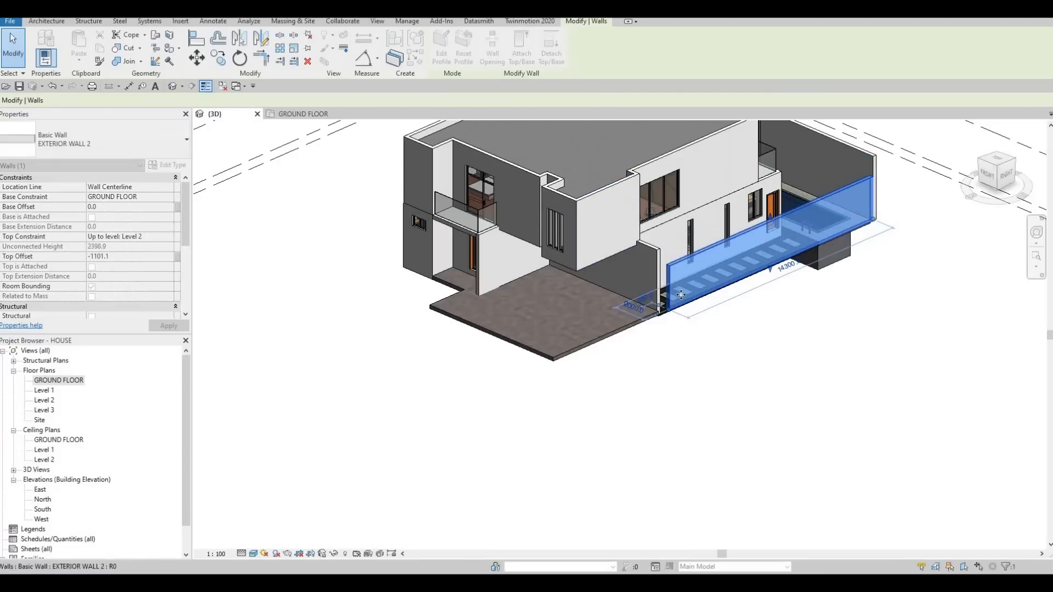
middle_click_drag(723, 210, 653, 218)
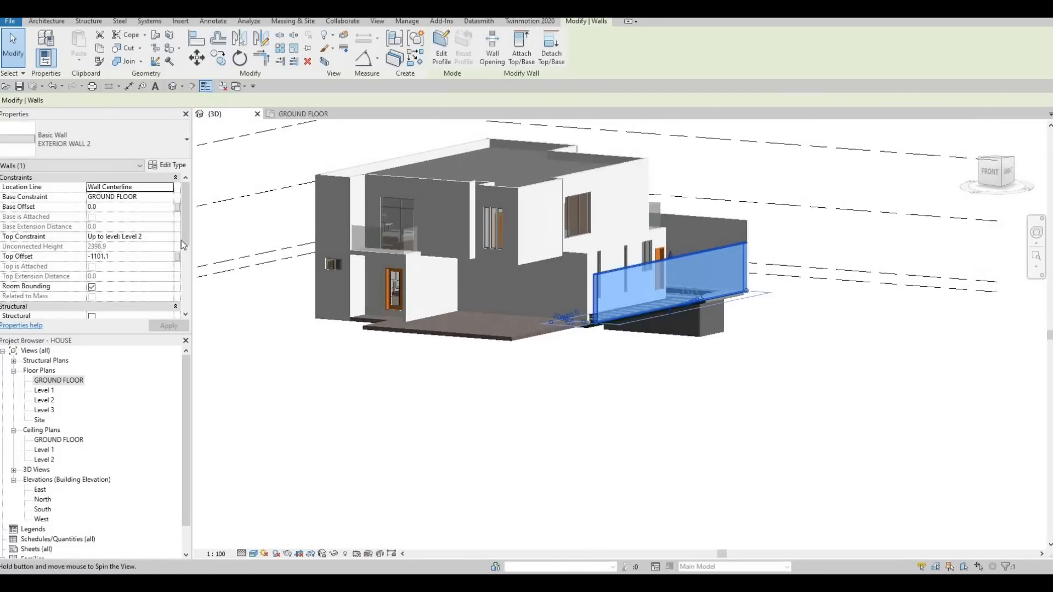
left_click(115, 262)
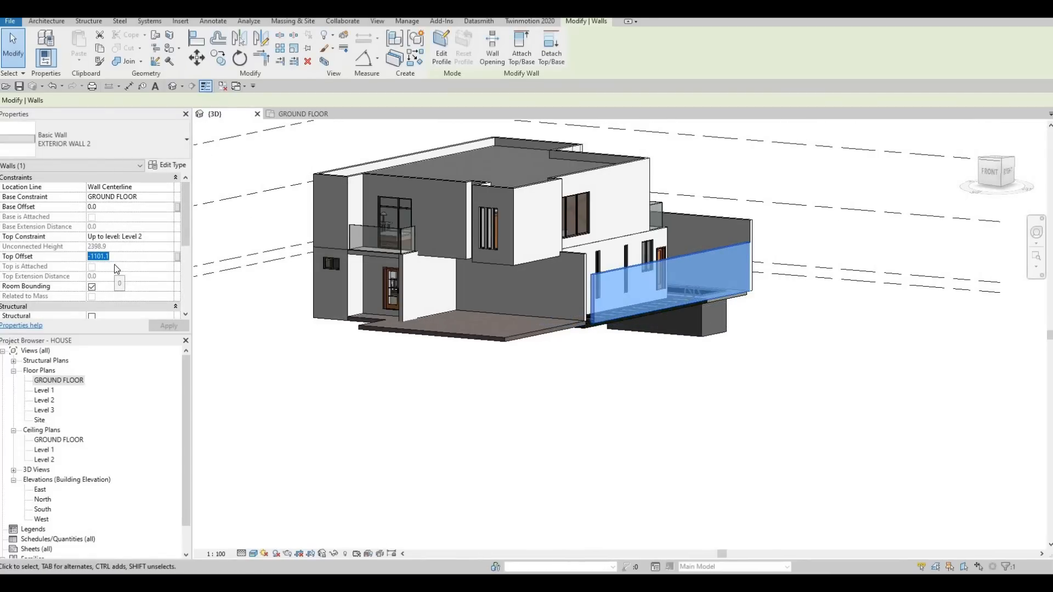
type("-1000")
key("Return")
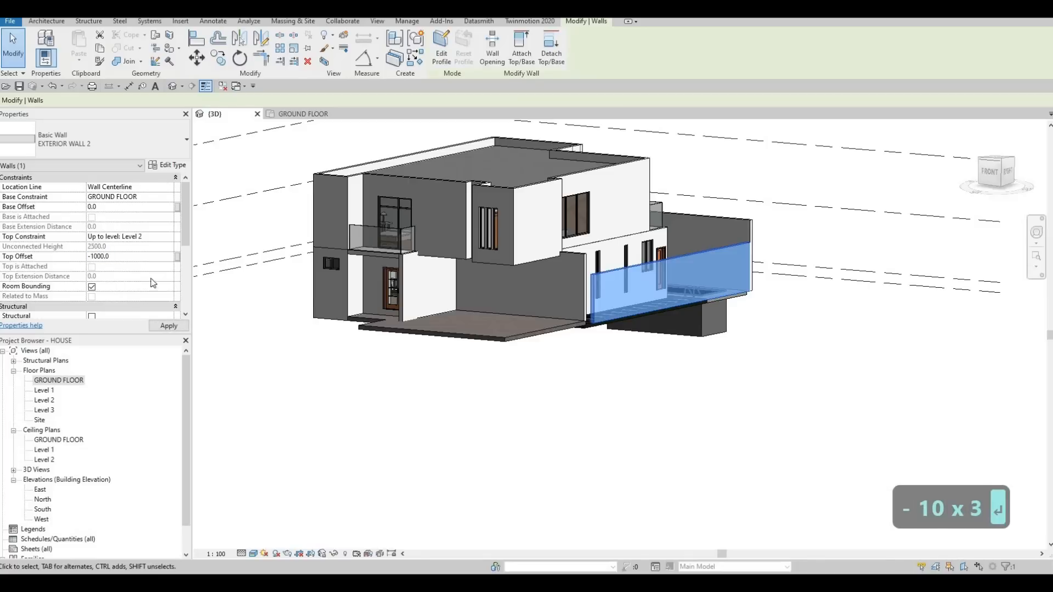
key("Escape")
key("Escape")
- Set the Top Offset of the rear wall on grid A and the short wall on grid 1 to -1000
left_click(711, 229)
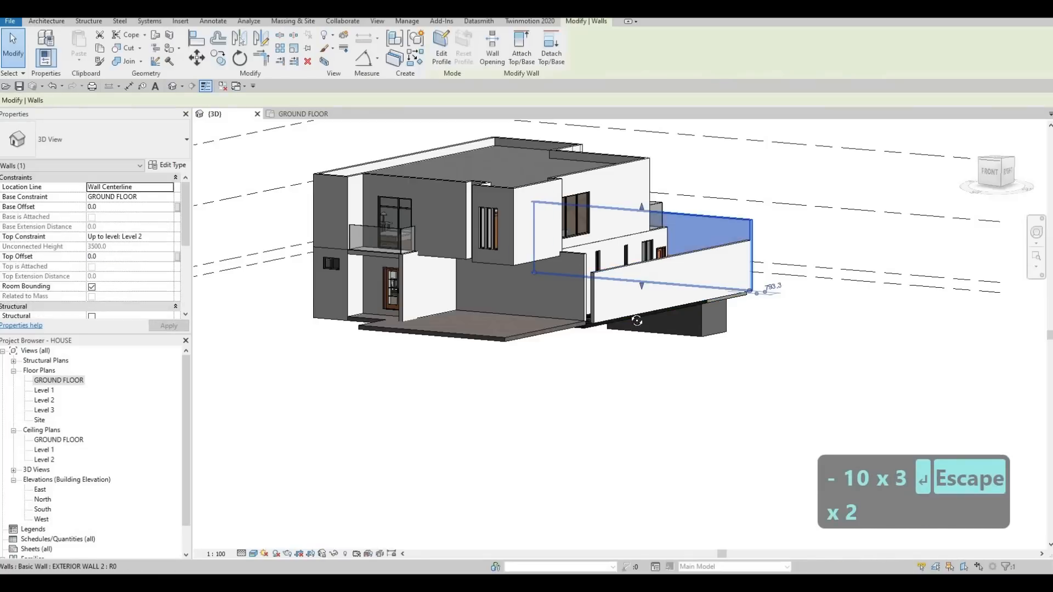
middle_click_drag(636, 192, 751, 170, "shift")
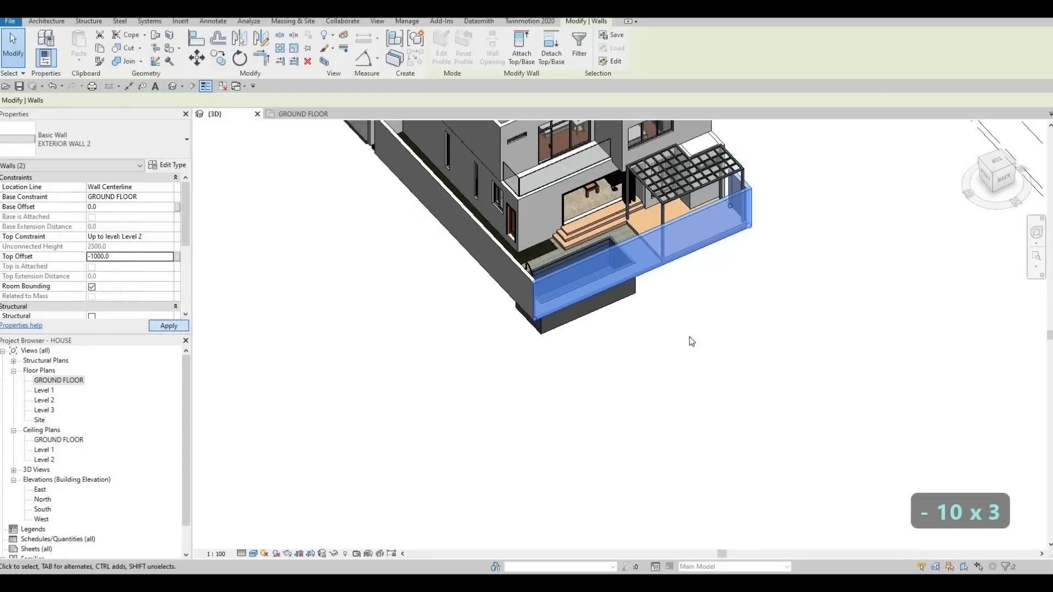
key("Escape")
key("Escape")
- Extend the short grid 1 wall in the GROUND FLOOR plan down to the outer face of the shower wall
middle_click_drag(213, 325, 50, 384, "shift")
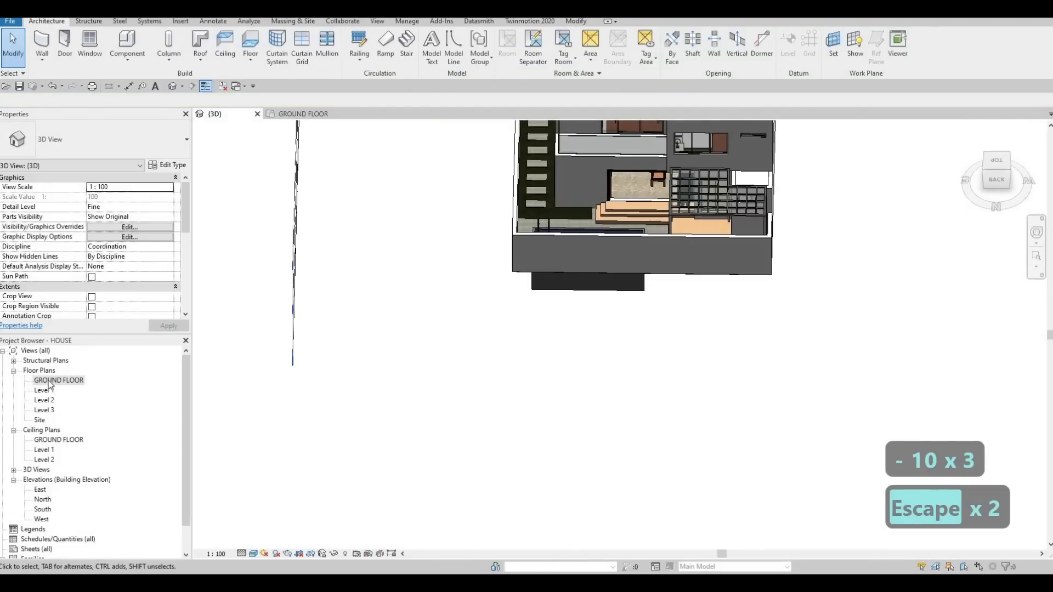
double_click(50, 384)
key("Escape")
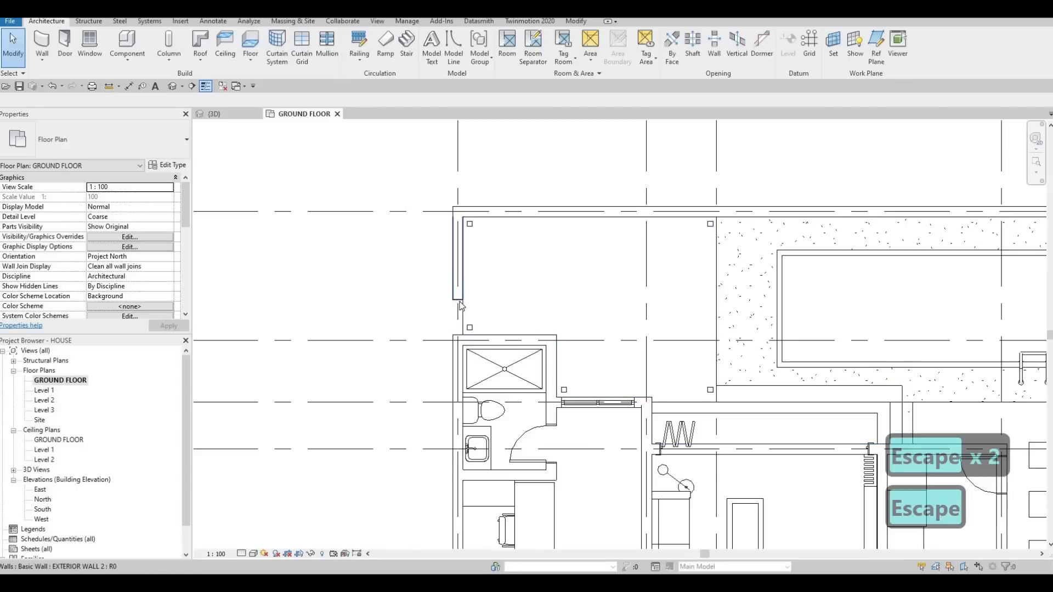
left_click(460, 302)
left_click_drag(458, 300, 458, 335)
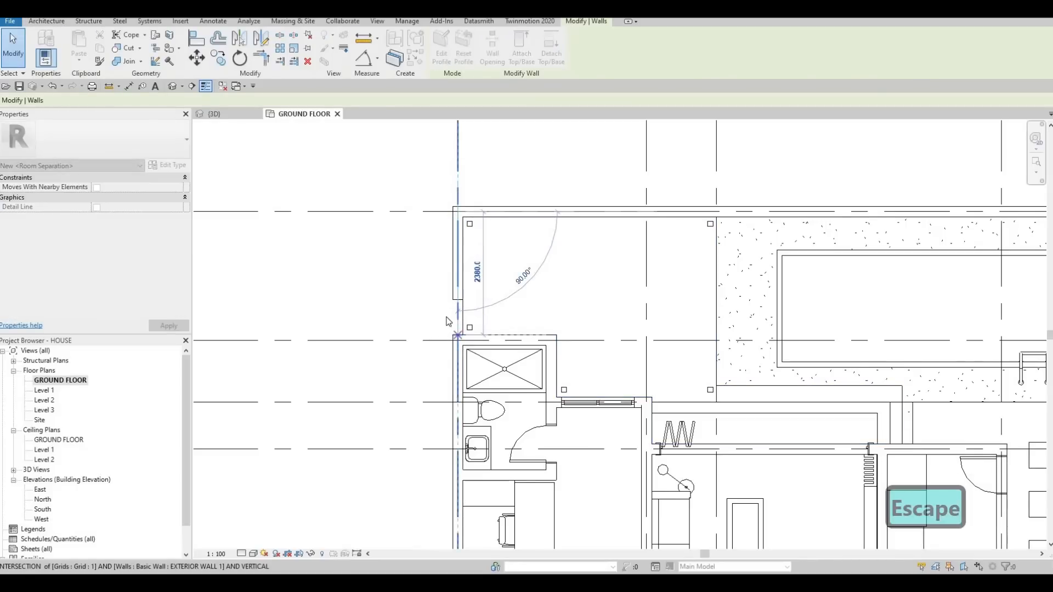
key("Escape")
key("Escape")
- Shorten the kitchen's front wall along grid G so its outer end stops at grid 4
scroll(653, 221, "down", 4)
middle_click_drag(773, 377, 681, 285)
scroll(681, 284, "down", 2)
middle_click_drag(653, 466, 656, 333)
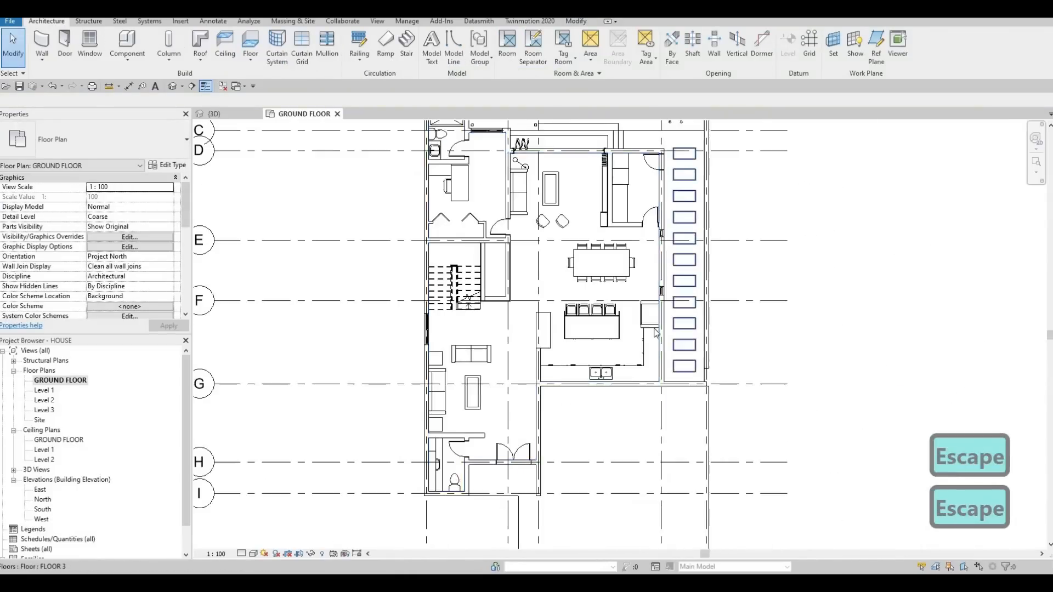
scroll(667, 463, "up", 3)
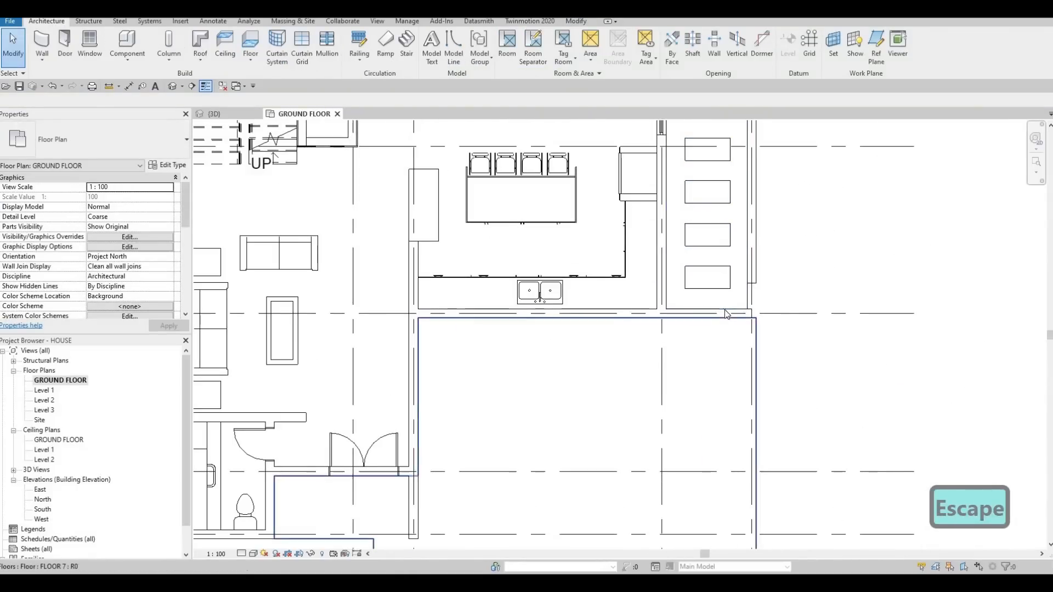
left_click(741, 313)
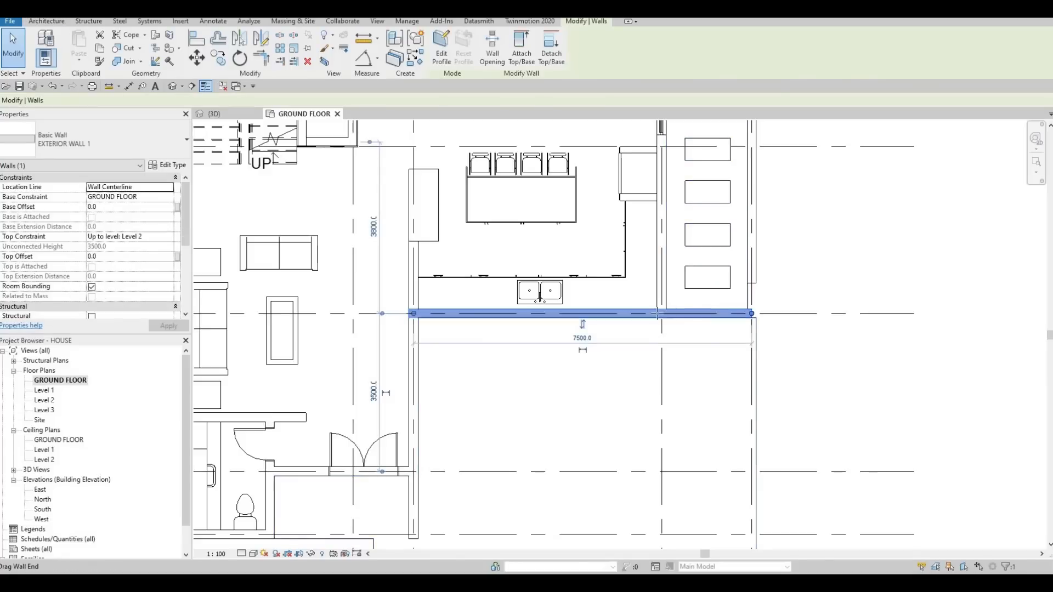
left_click_drag(751, 313, 662, 313)
key("Escape")
key("Escape")
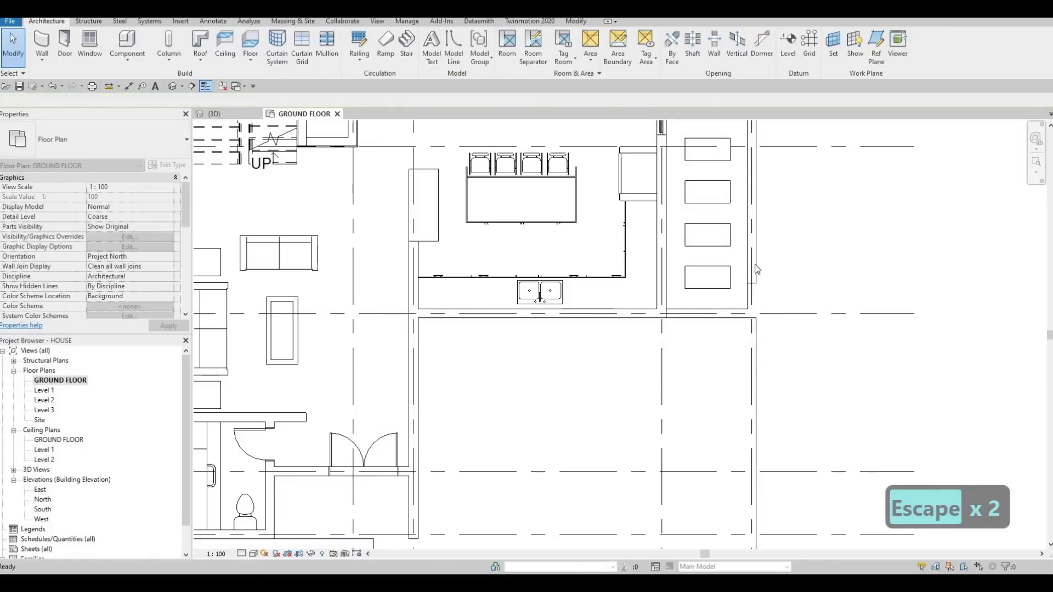
- Draw an EXTERIOR WALL 2 wall along grid G from grid 5 and extend its inner end to the kitchen's side wall
left_click(754, 270)
key("Escape")
scroll(770, 267, "up", 3)
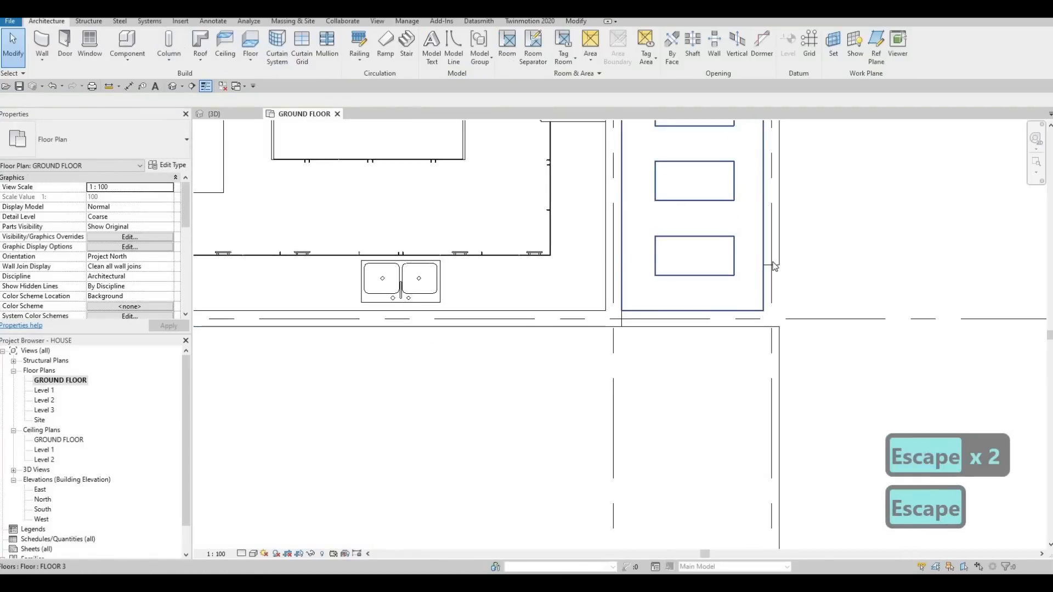
left_click(772, 267)
key("c")
key("s")
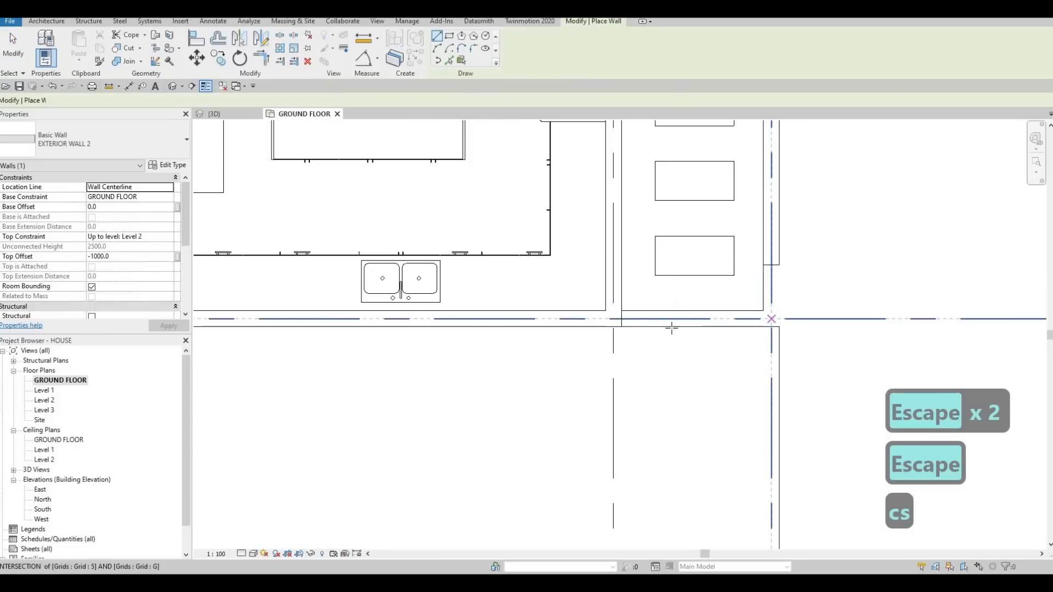
left_click(654, 318)
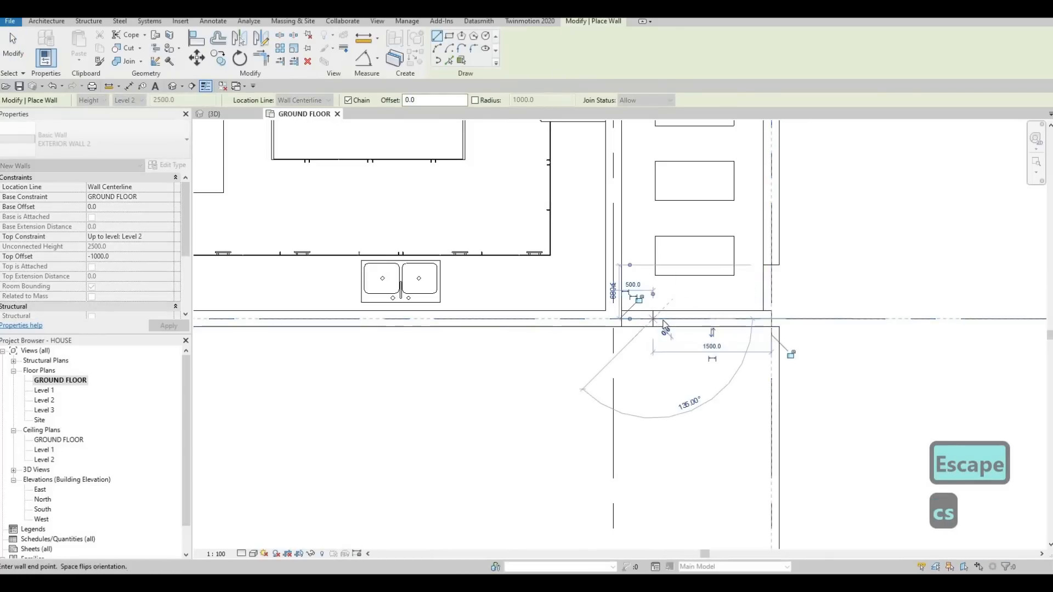
key("Escape")
key("Escape")
key("Escape")
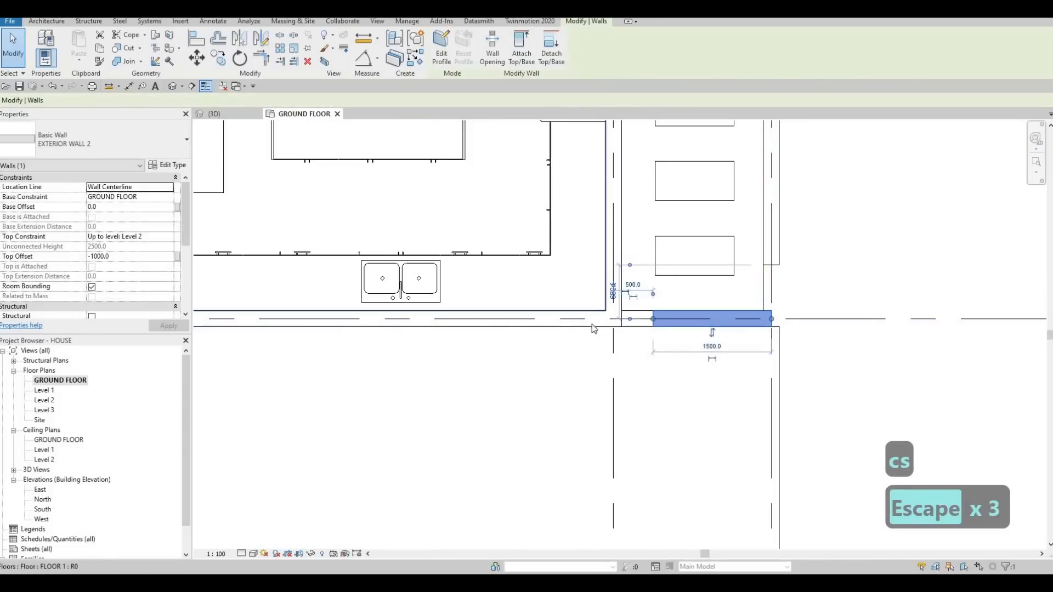
left_click_drag(652, 319, 622, 319)
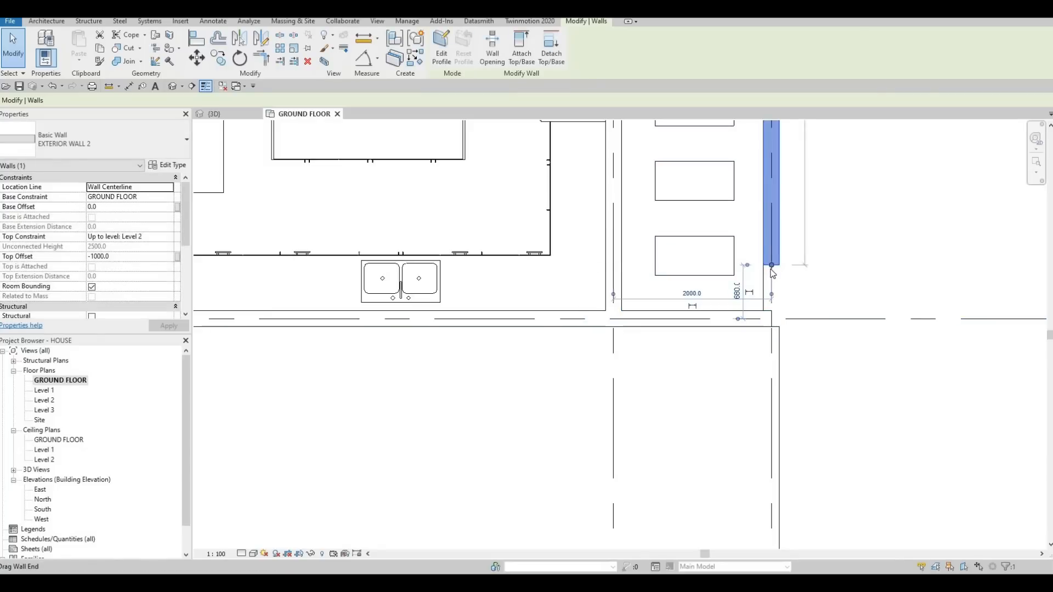
- Trim/extend the grid 5 boundary wall and the new grid G wall to meet in a corner
key("Escape")
key("Escape")
key("t")
key("r")
left_click(769, 307)
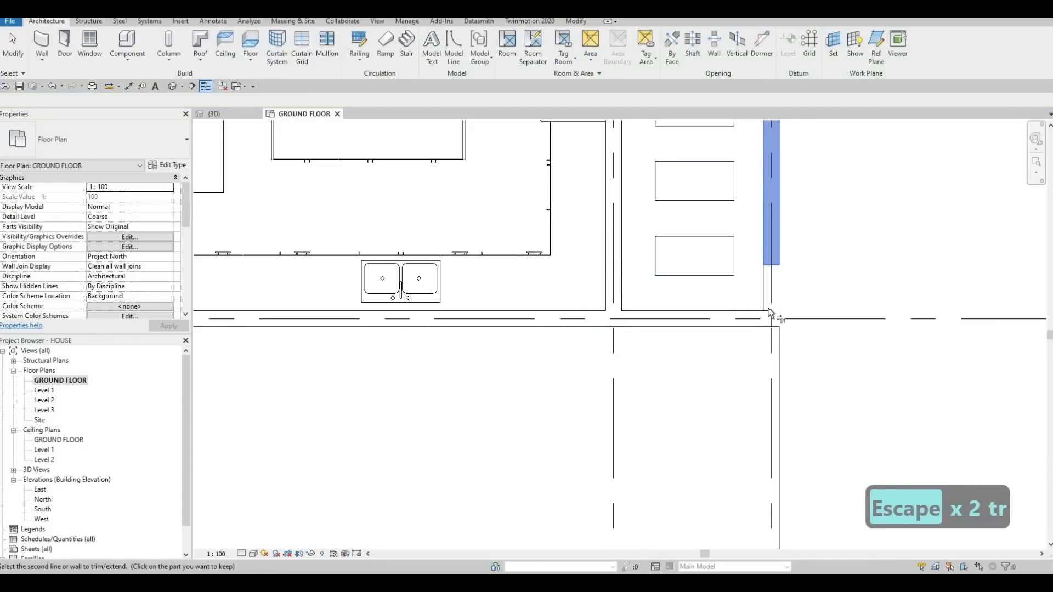
left_click(650, 327)
key("Escape")
key("Escape")
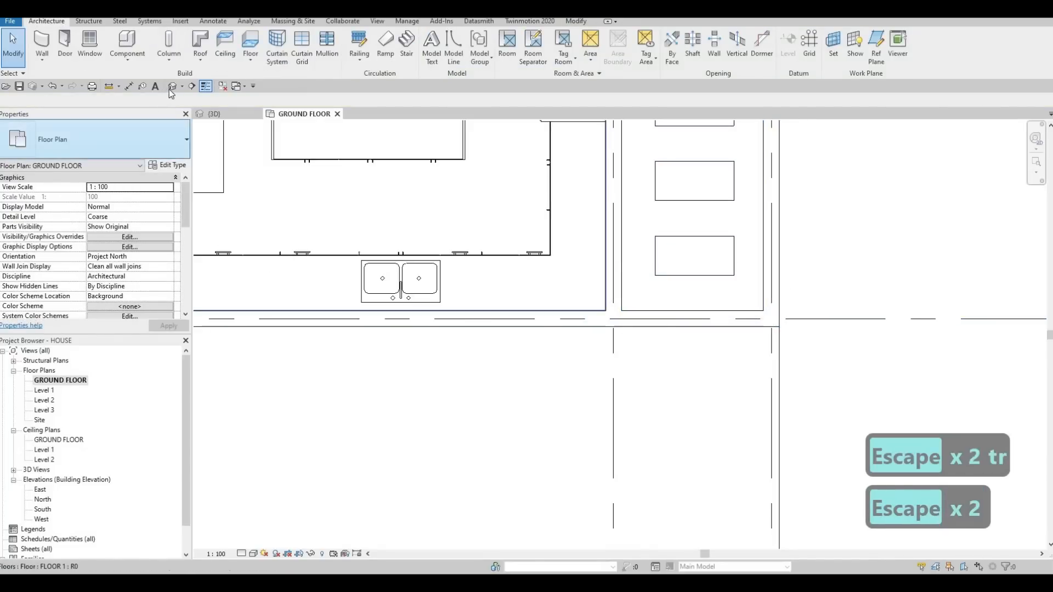
- Select the four EXTERIOR WALL 2 boundary walls in the 3D view and open their type properties
left_click(173, 85)
middle_click_drag(822, 281, 570, 294, "shift")
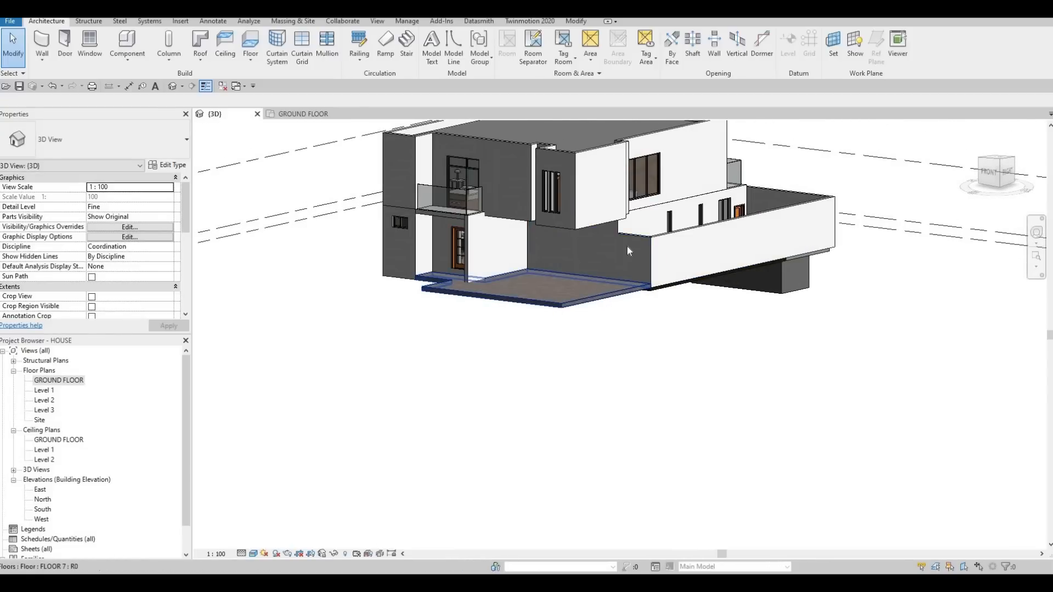
left_click(636, 285)
middle_click_drag(636, 285, 673, 197, "shift")
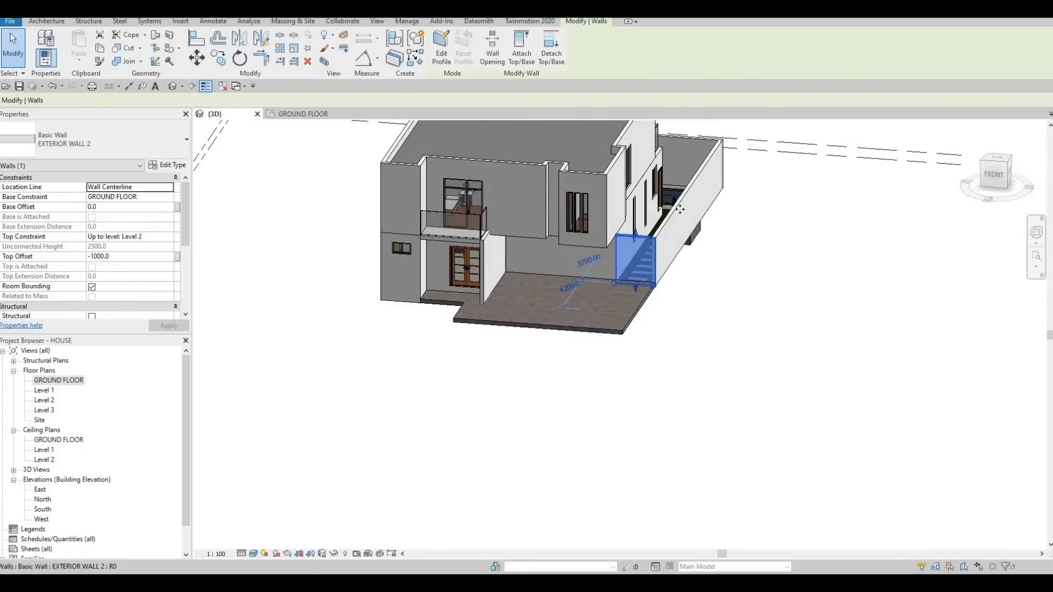
left_click(689, 148, "ctrl")
middle_click_drag(688, 149, 655, 179, "shift")
left_click(656, 182, "ctrl")
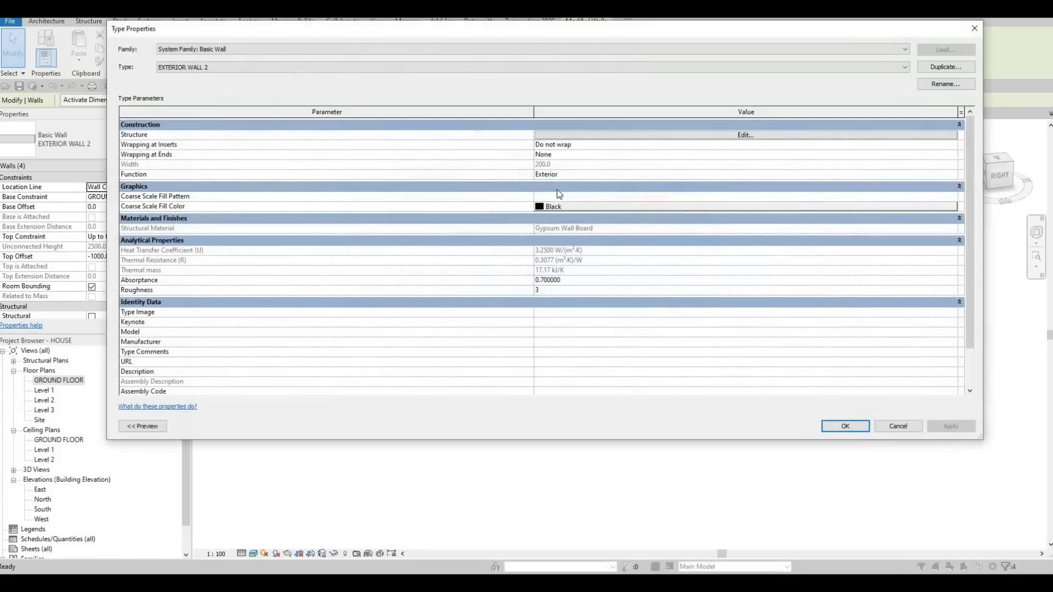
key("Escape")
middle_click_drag(396, 167, 214, 173, "shift")
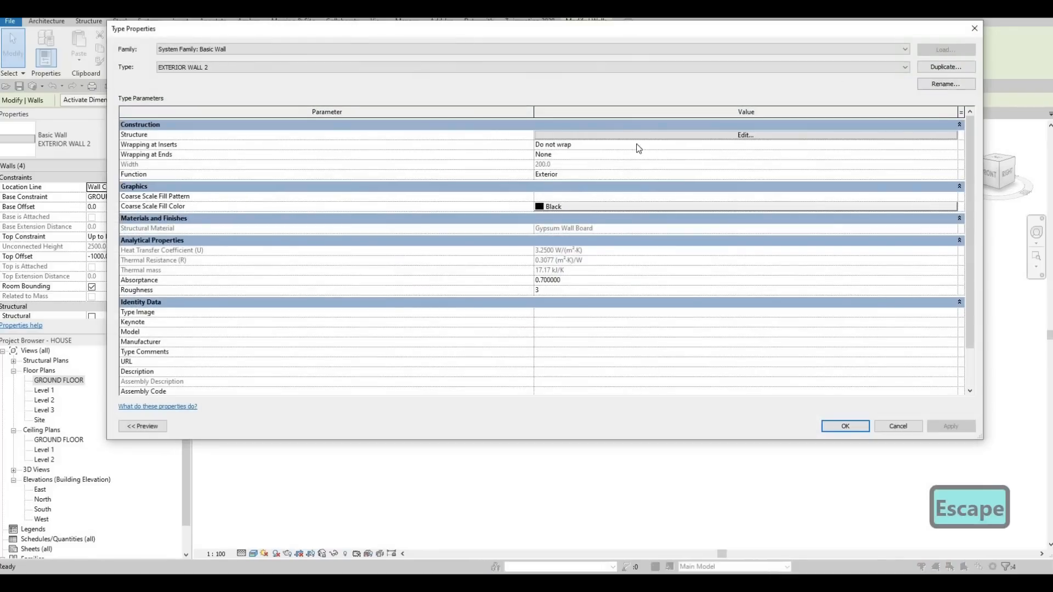
left_click(944, 67)
key("Escape")
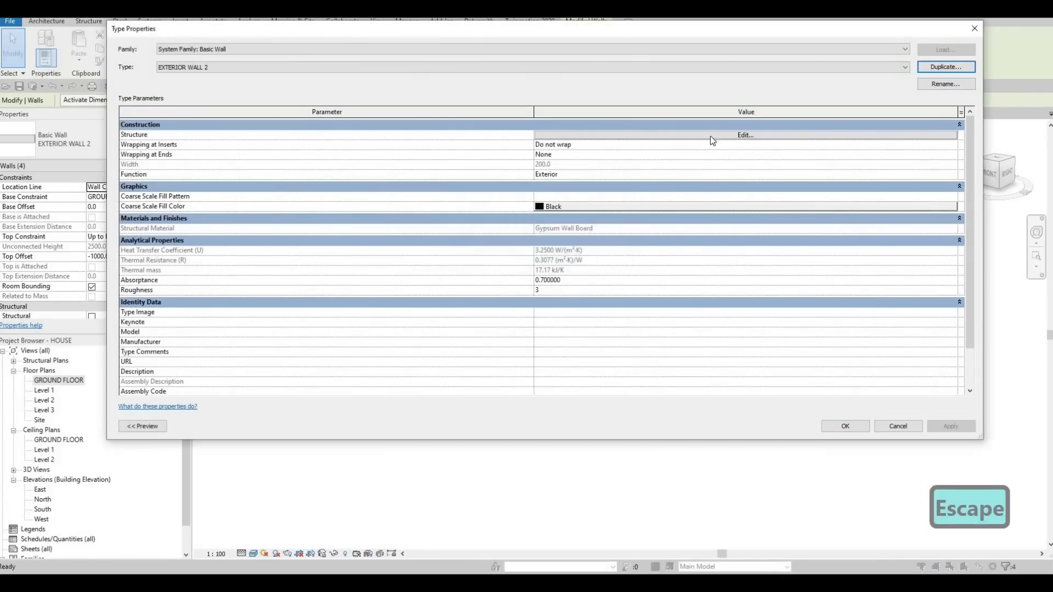
- Duplicate the Gypsum Wall Board material and assign the copy to the structure layer of EXTERIOR WALL 2
left_click(712, 134)
left_click(541, 137)
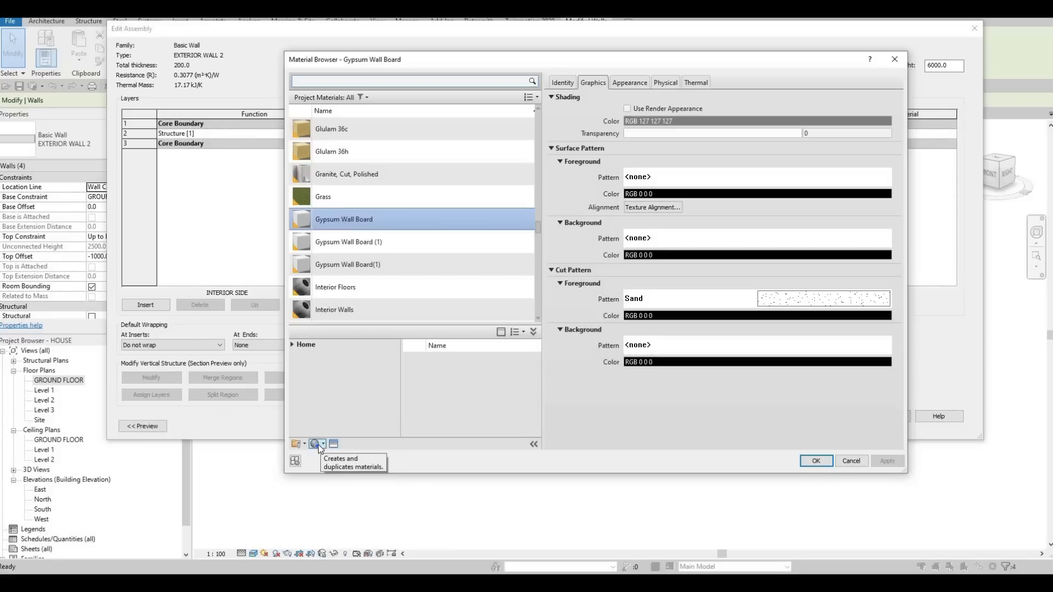
left_click(319, 444)
key("Return")
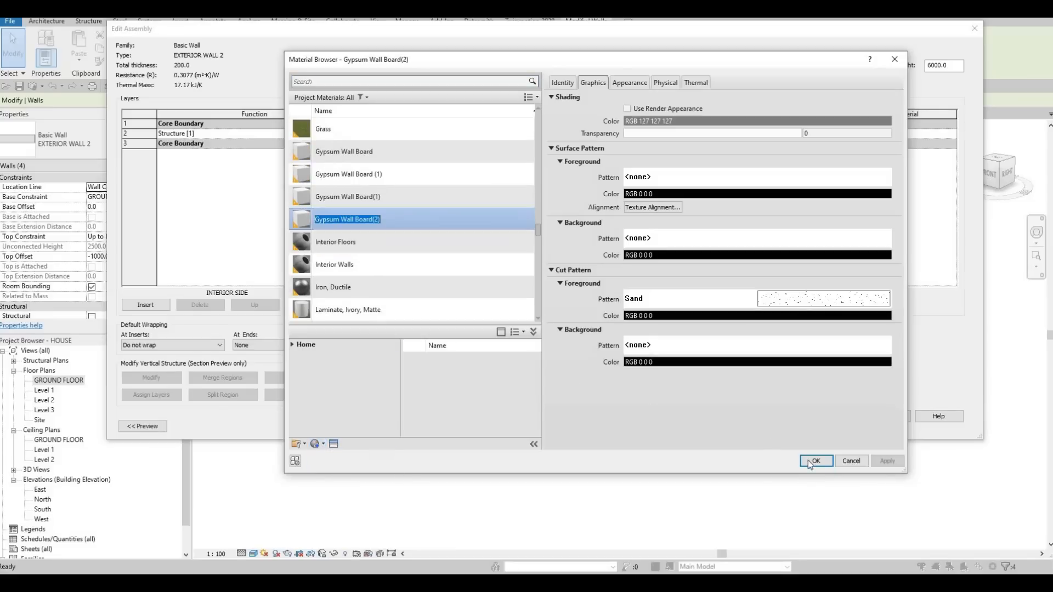
left_click(828, 462)
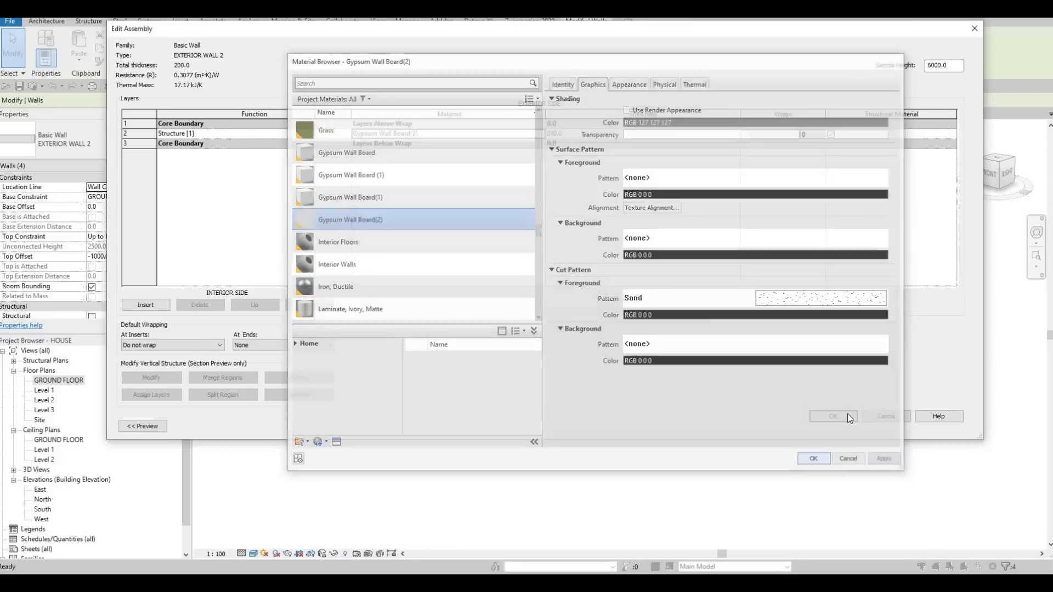
key("Return")
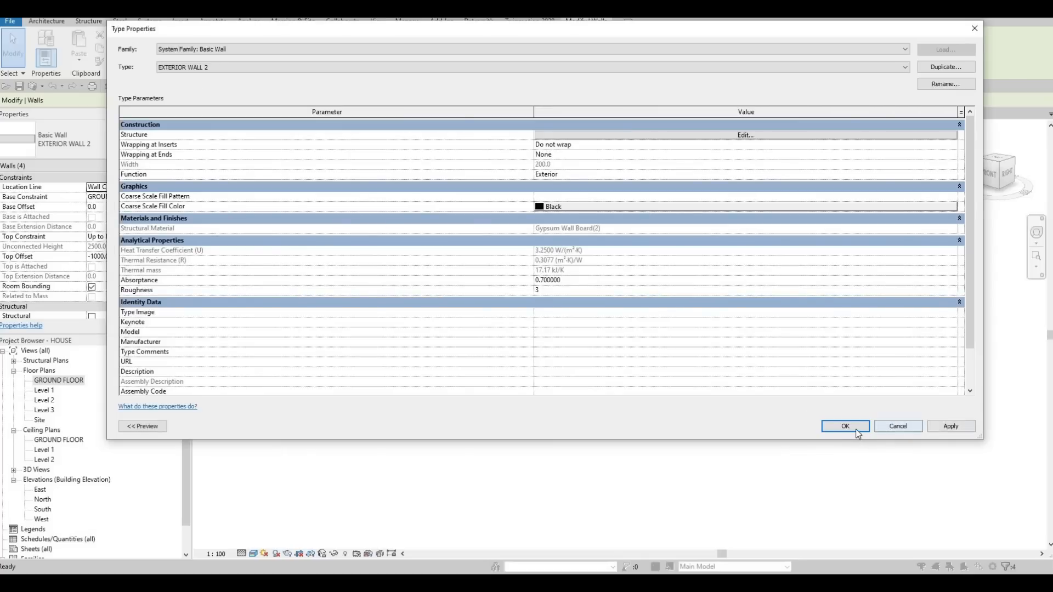
key("Return")
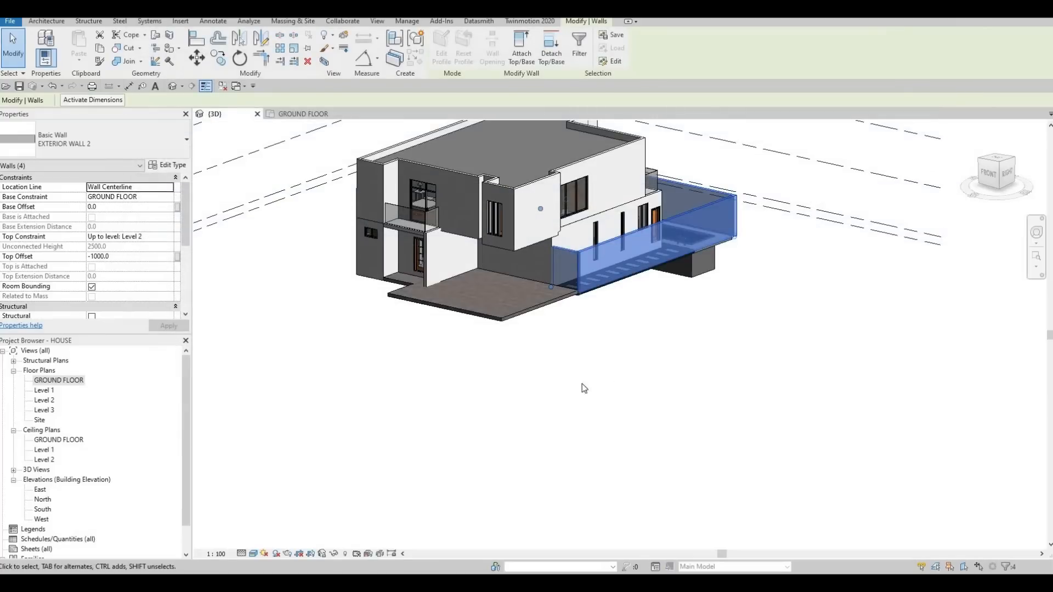
key("Escape")
key("Escape")
- Select the short upper-floor EXTERIOR WALL 1 wall above the boundary wall corner and locate it in the Level 2 plan
middle_click_drag(442, 367, 491, 255, "shift")
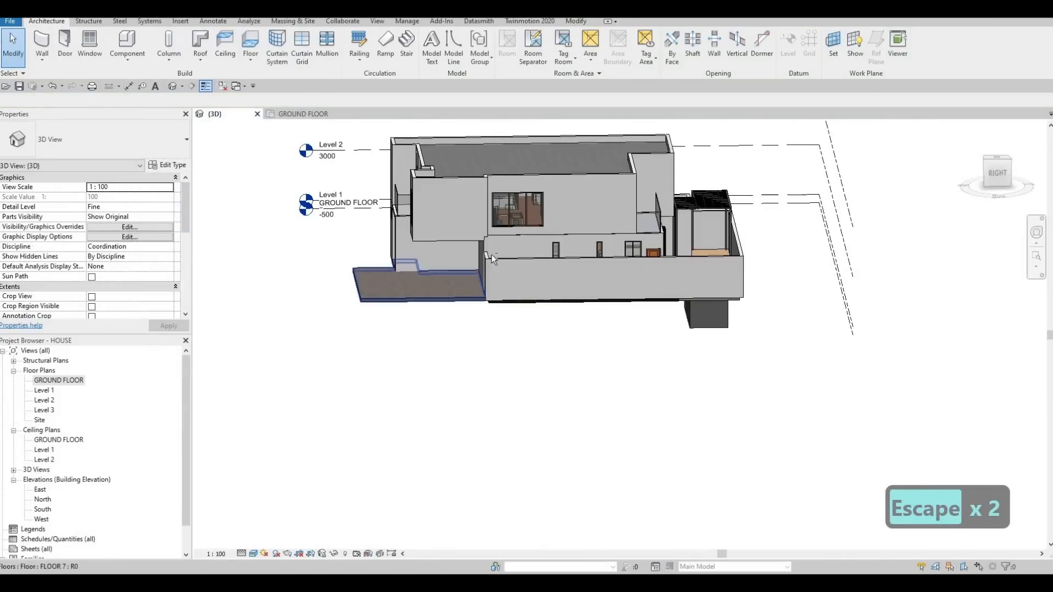
scroll(432, 186, "up", 6)
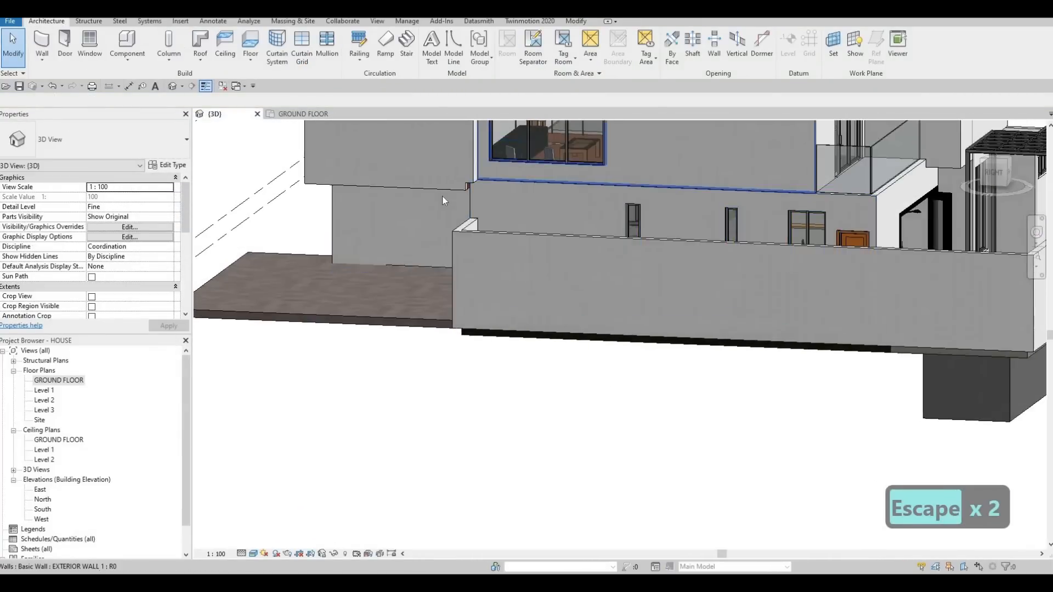
scroll(444, 195, "up", 3)
left_click(465, 183)
key("Escape")
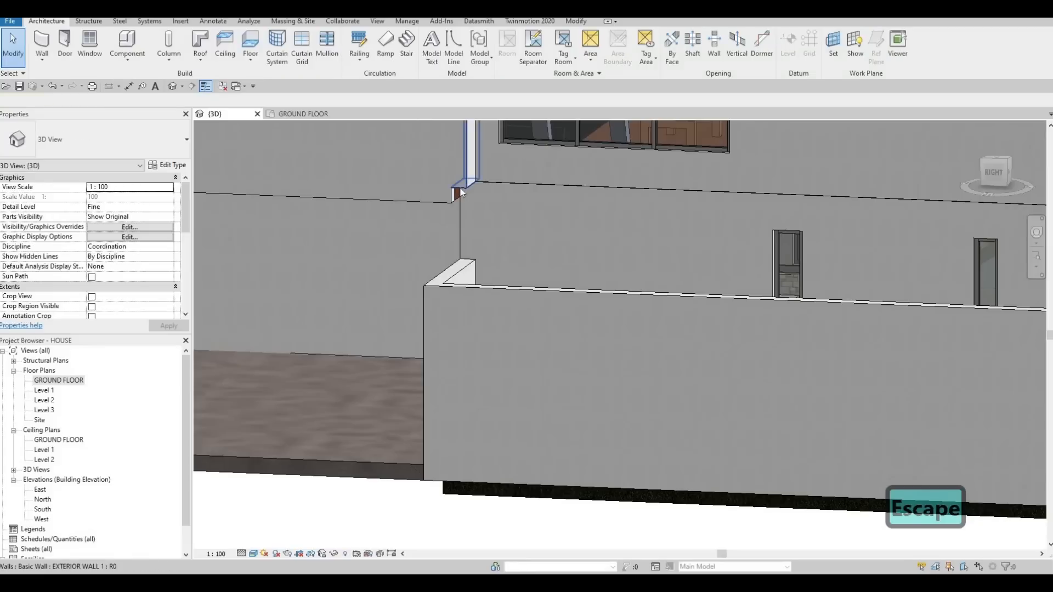
left_click(459, 191)
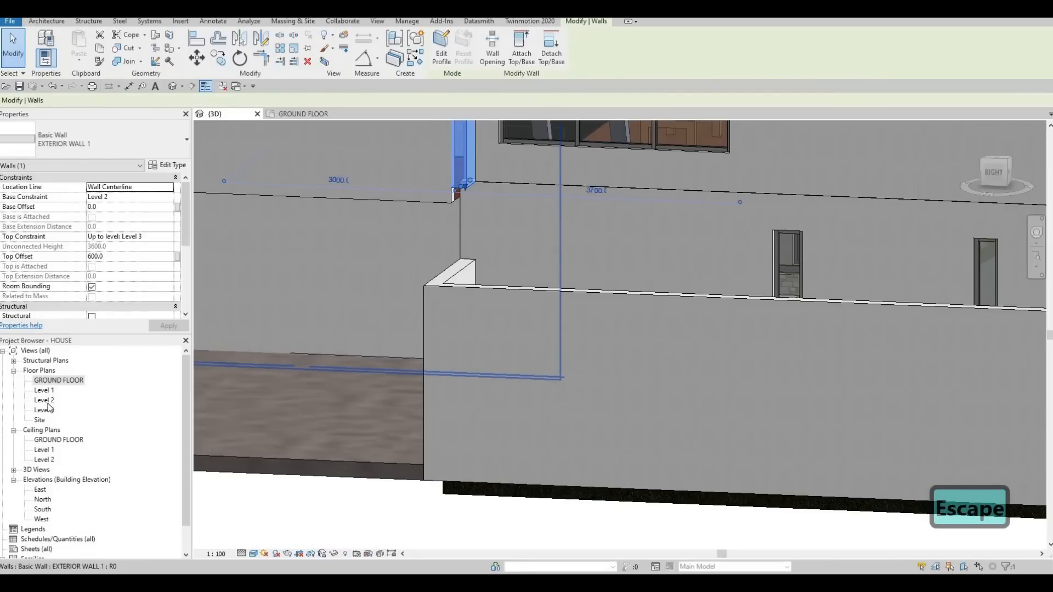
double_click(44, 400)
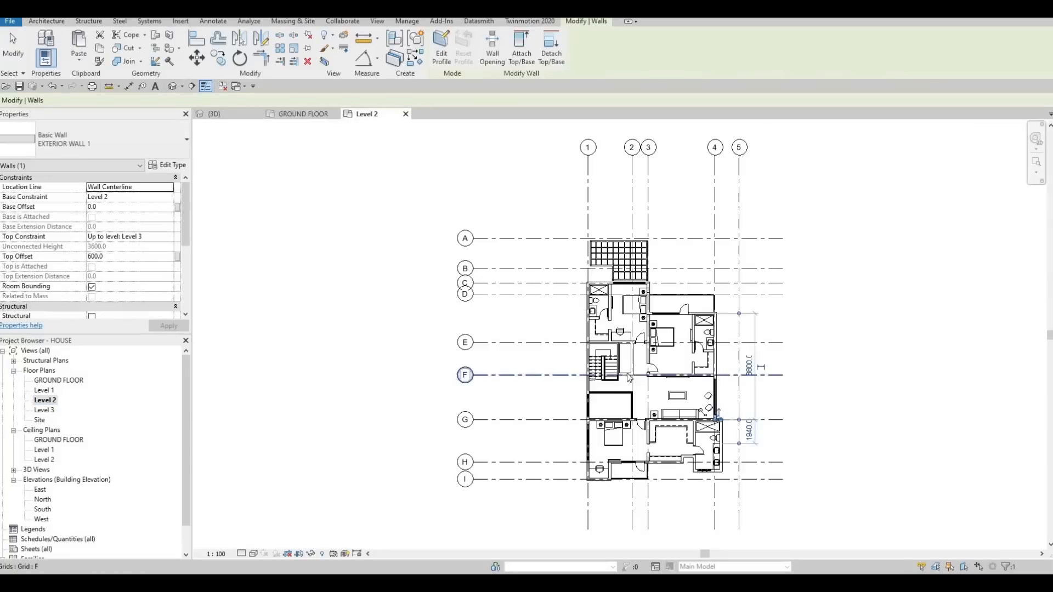
scroll(629, 378, "up", 8)
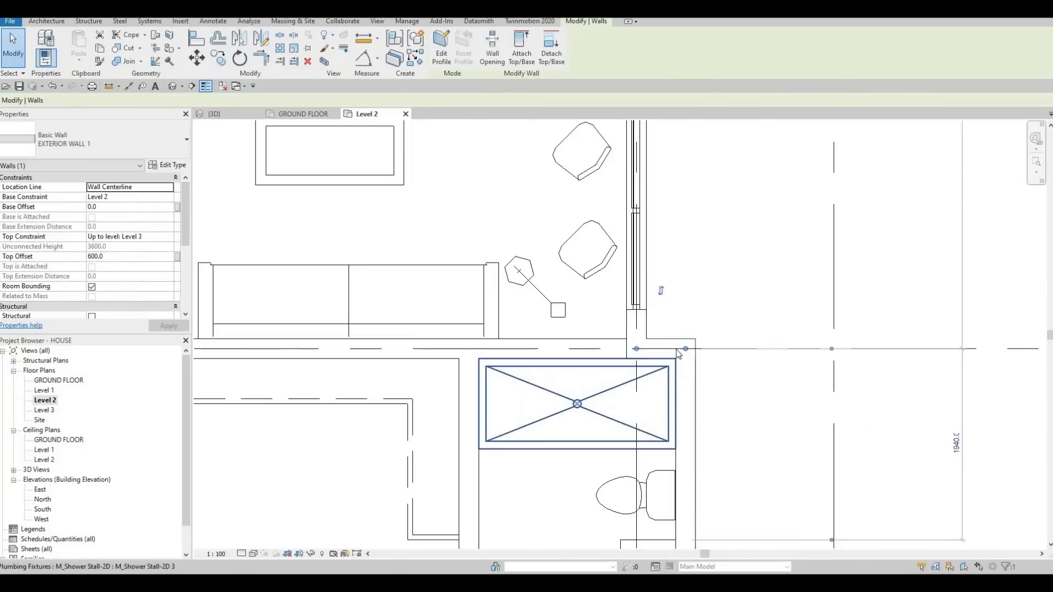
scroll(663, 378, "up", 2)
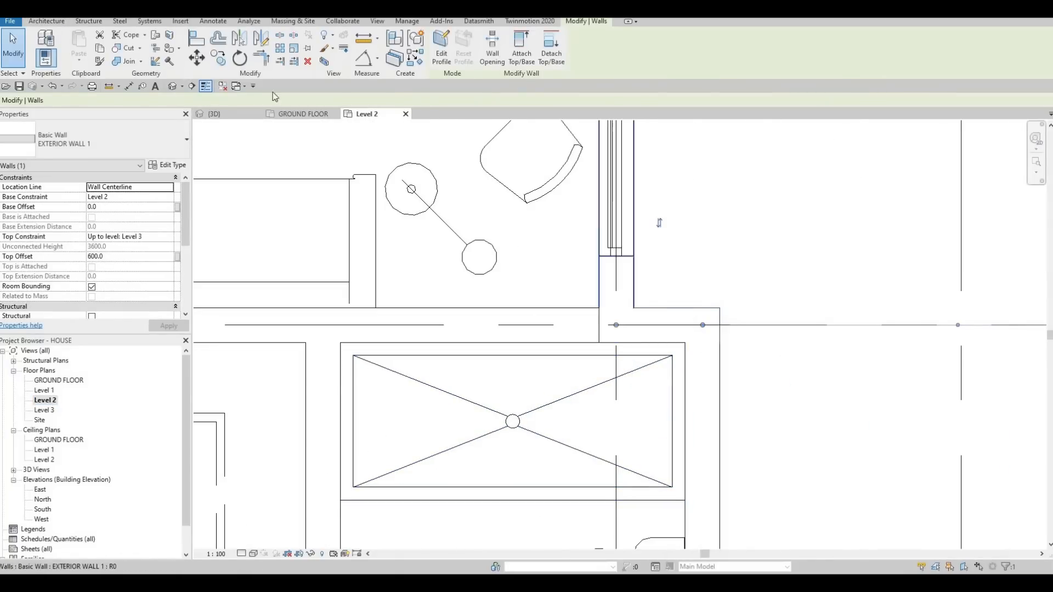
- Try different wall join configurations, including Miter, at the shower room's outer corner on grid G
left_click(156, 62)
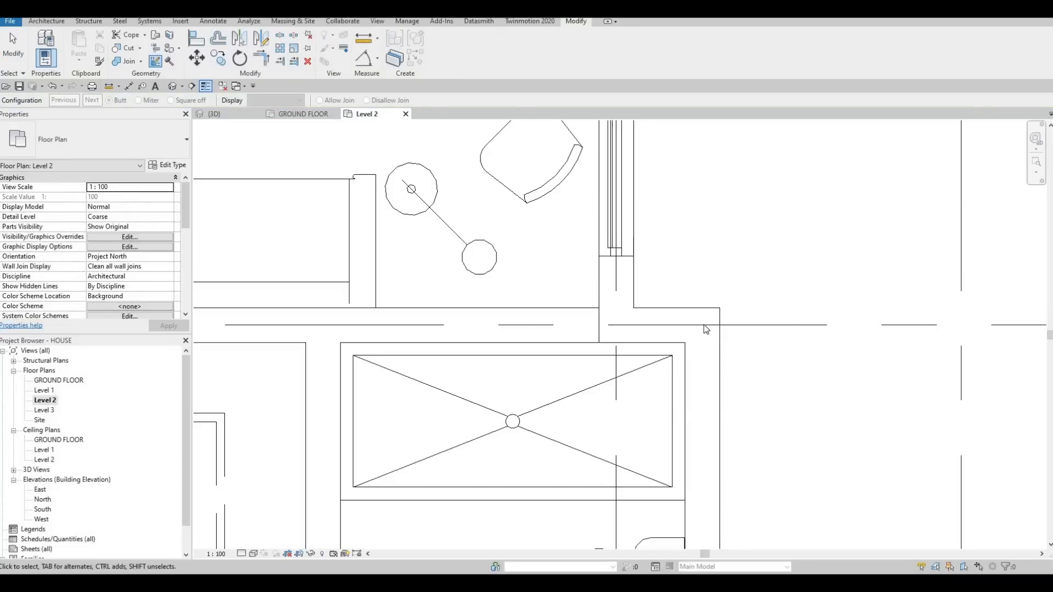
left_click(703, 325)
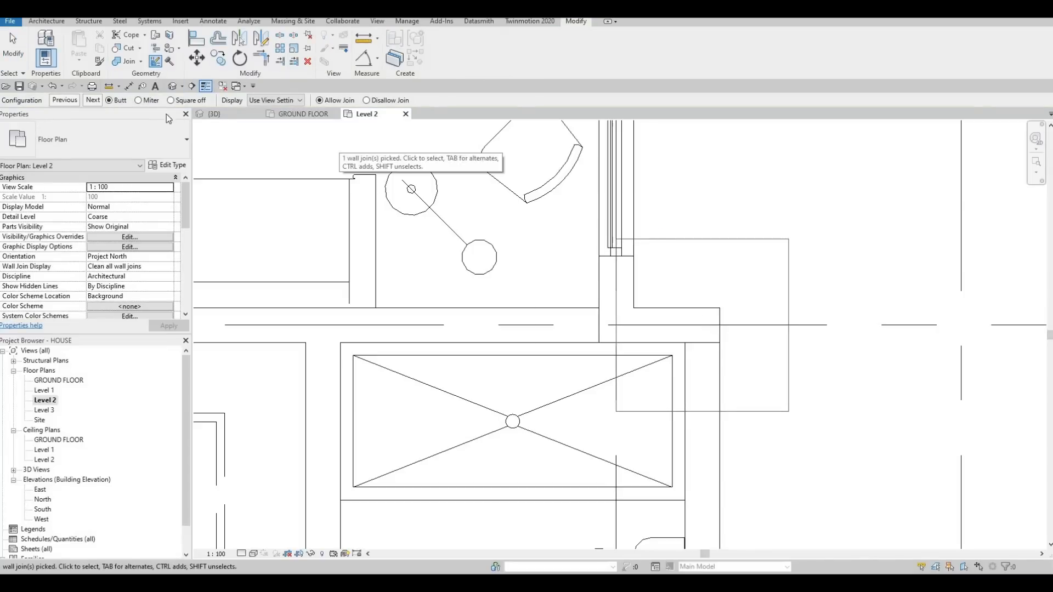
left_click(93, 99)
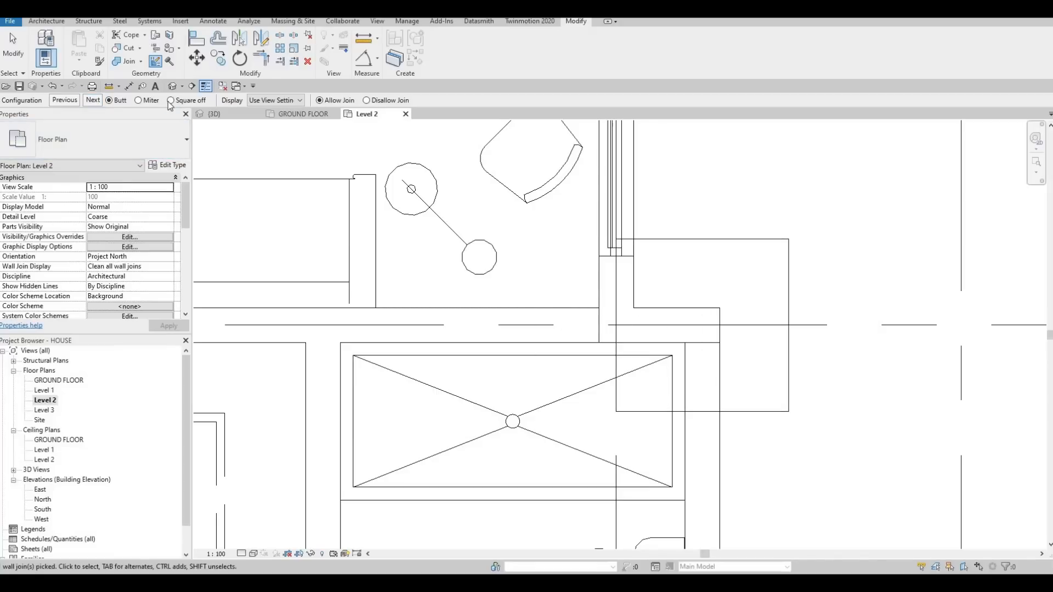
left_click(68, 100)
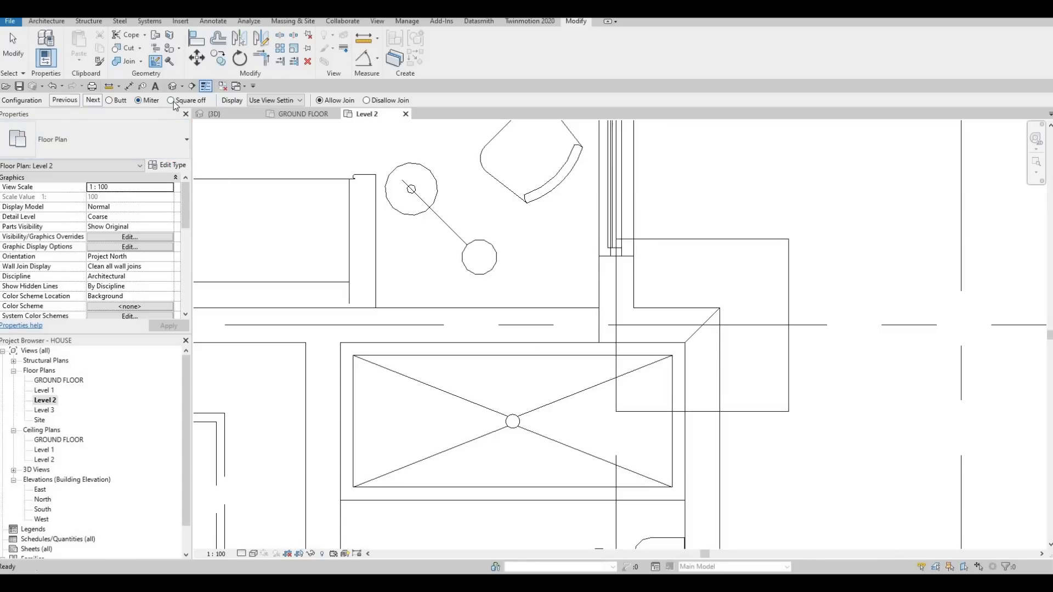
left_click(93, 99)
key("Escape")
key("Escape")
- Shorten the short grid G wall to about 340 mm, then trim/extend it and the shower room's side wall into a corner again
scroll(675, 334, "up", 3)
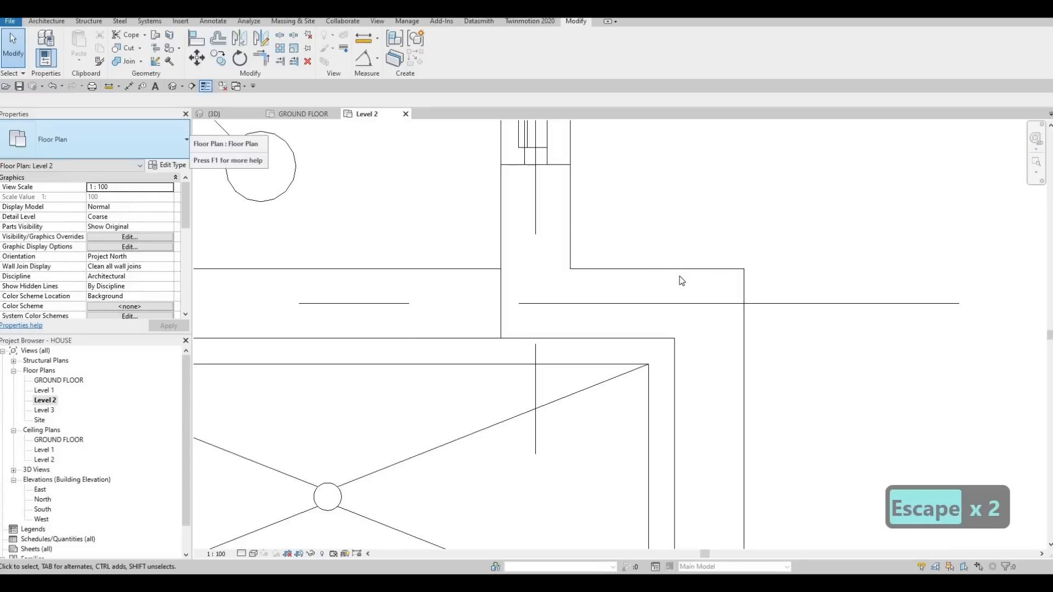
left_click(728, 309)
left_click_drag(709, 304, 653, 301)
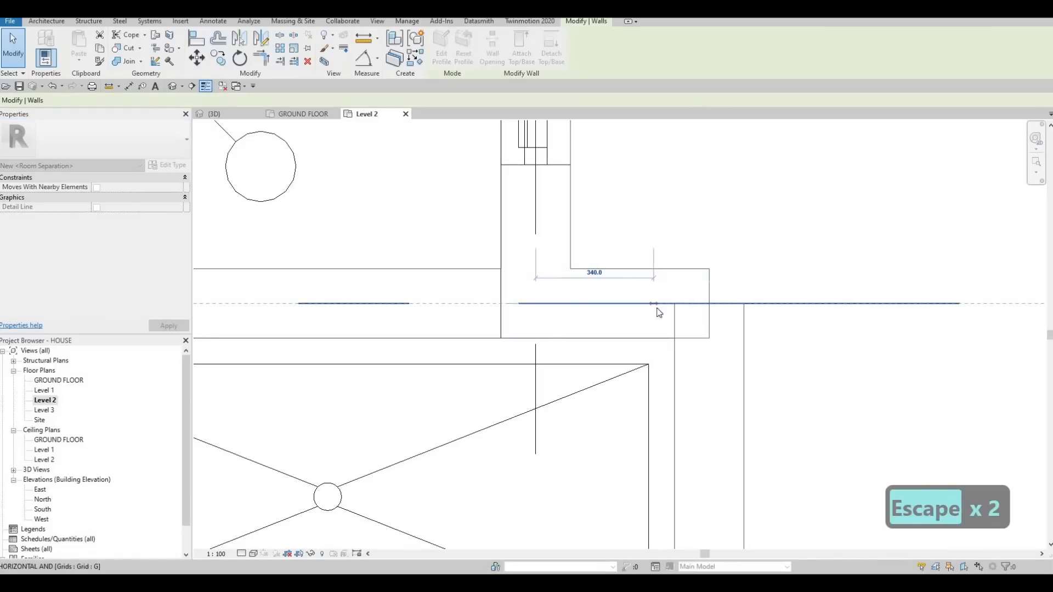
key("Escape")
left_click(701, 307)
key("Escape")
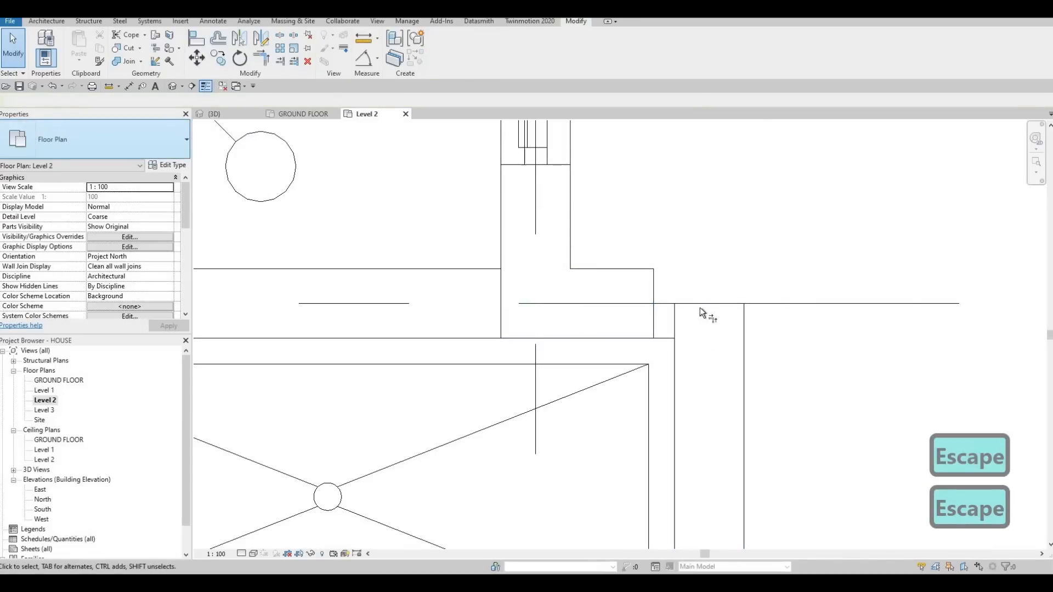
key("t")
key("r")
left_click(675, 325)
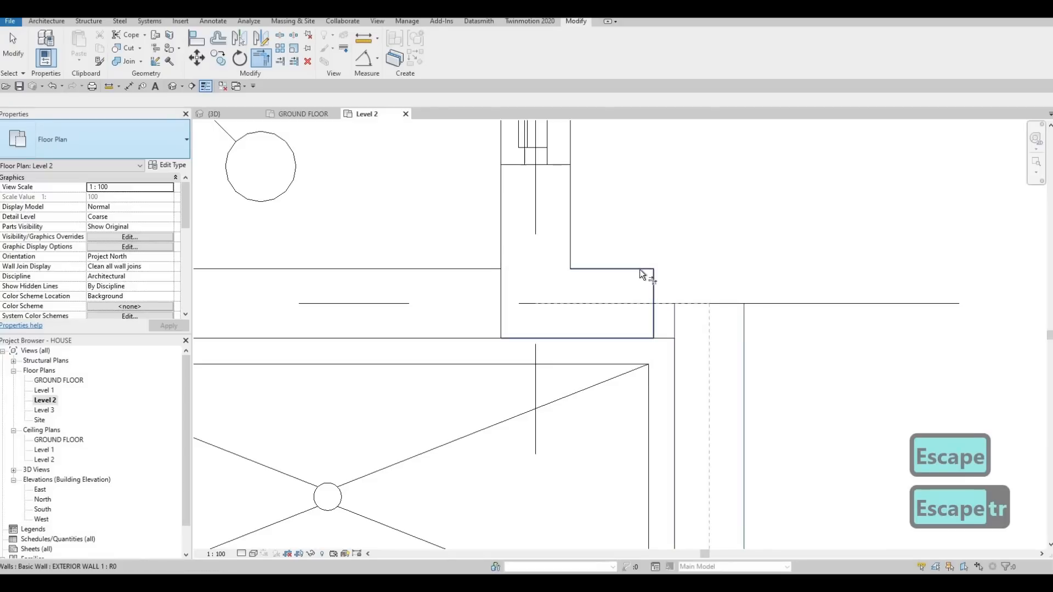
key("Escape")
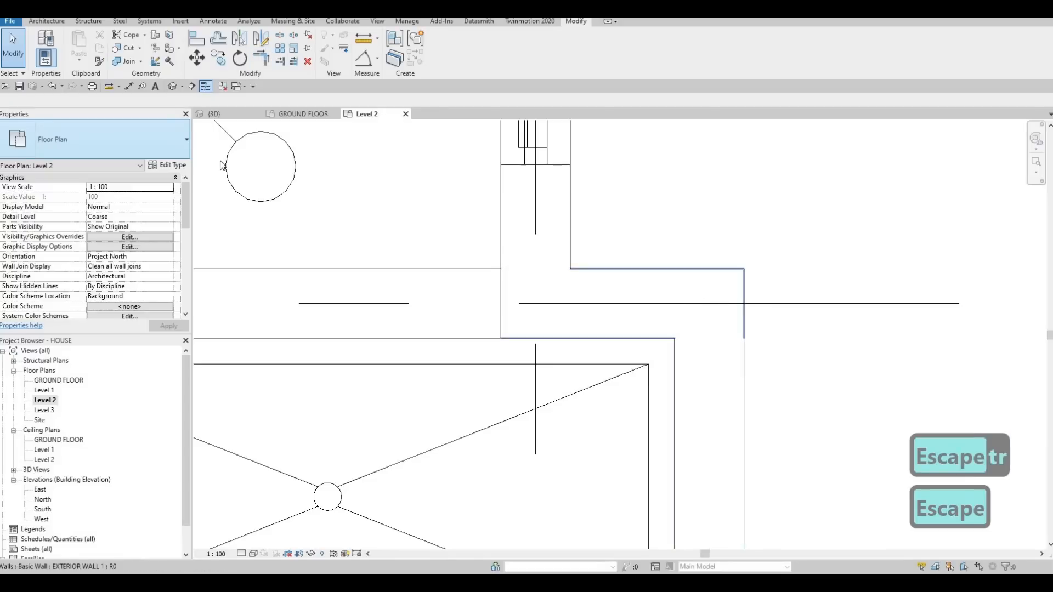
- Cycle the wall join configurations again where the short grid G wall meets the shower room's side wall
left_click(155, 61)
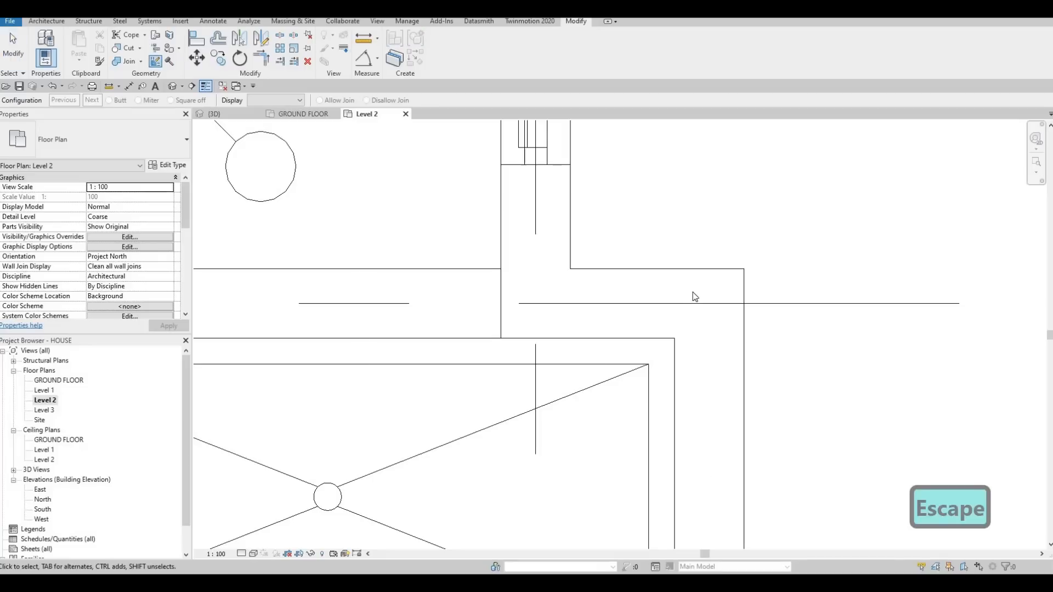
left_click(706, 312)
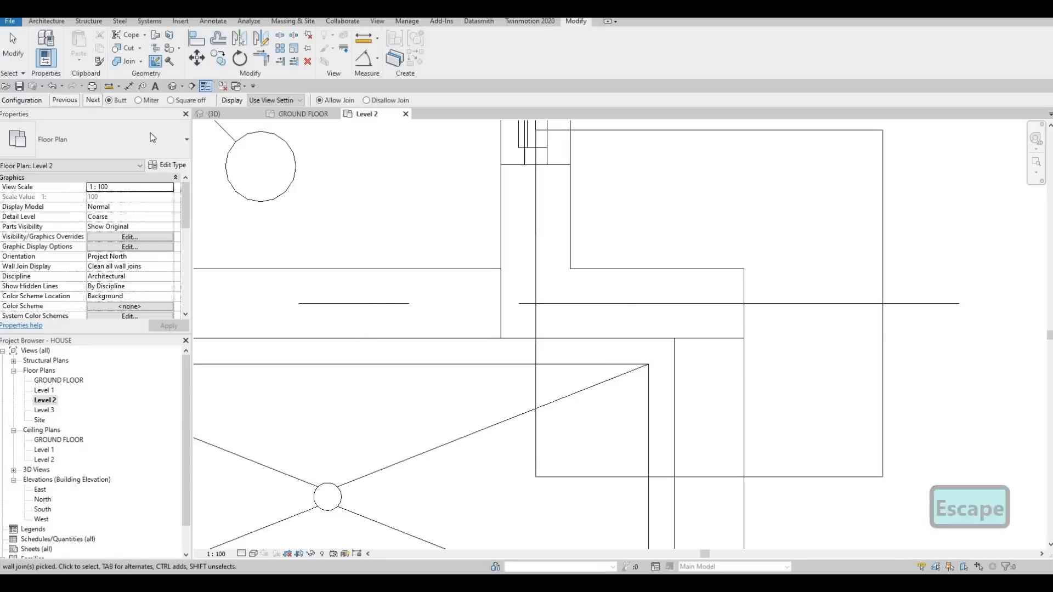
left_click(92, 100)
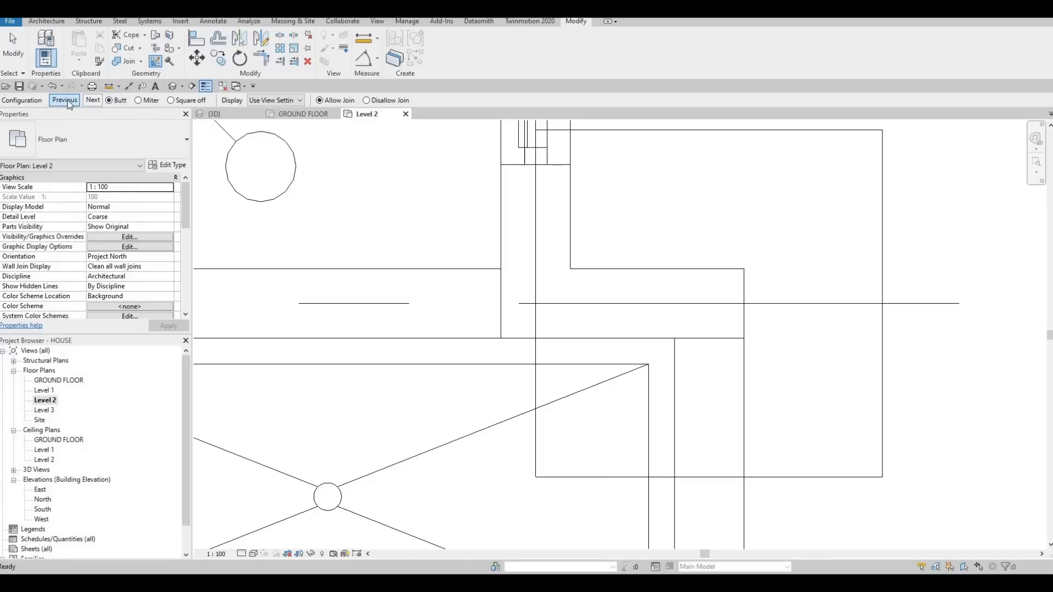
key("Escape")
key("Escape")
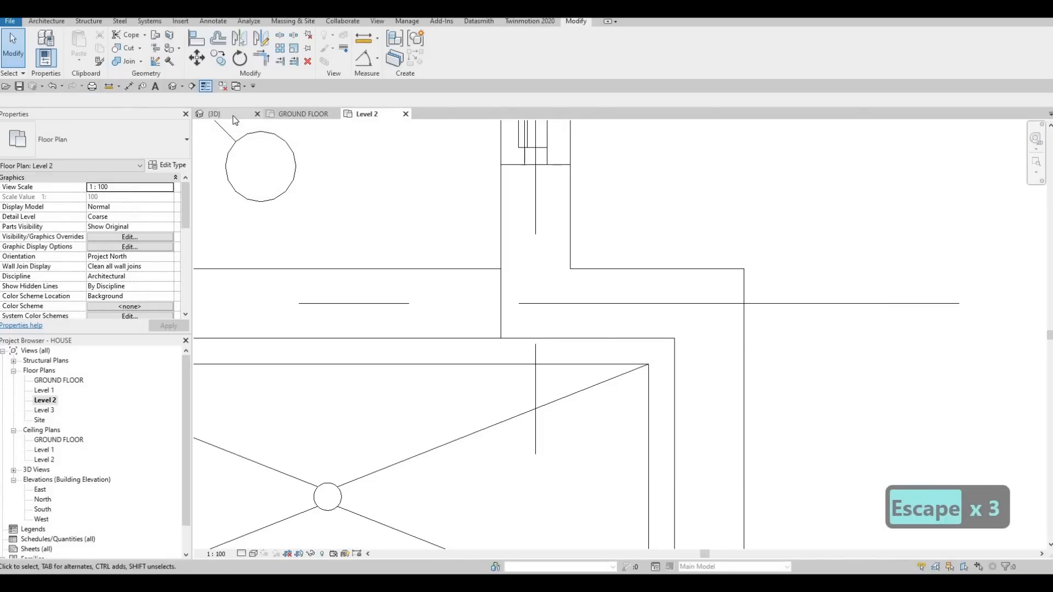
key("Escape")
- Examine in 3D the exposed floor edge beneath the short upper-floor EXTERIOR WALL 1 wall
middle_click_drag(456, 312, 476, 148, "shift")
middle_click_drag(476, 148, 505, 218)
scroll(504, 219, "up", 2)
left_click(525, 259)
scroll(548, 266, "up", 2)
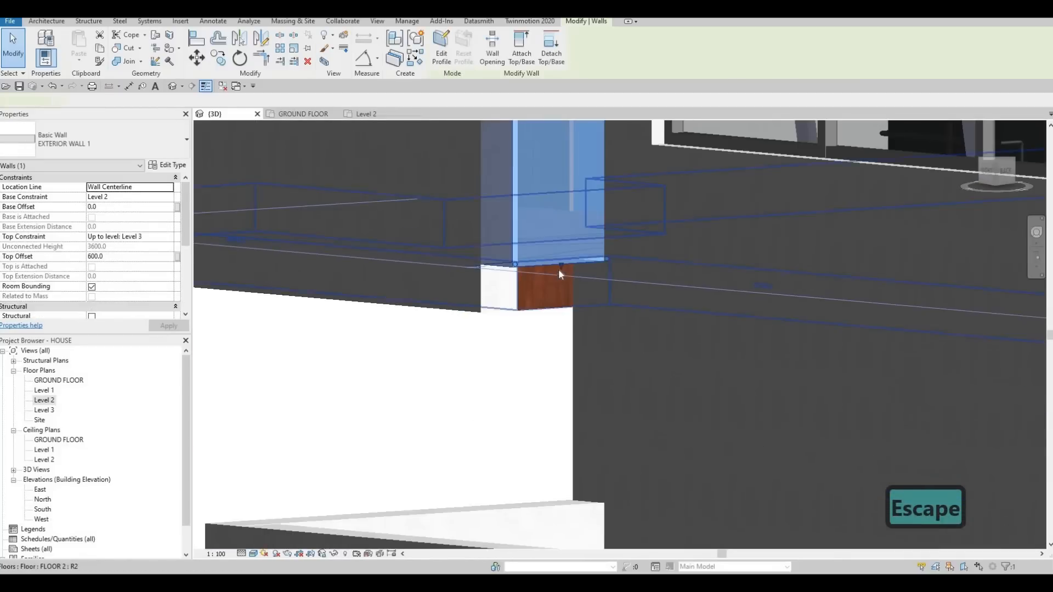
mouse_move(630, 292)
middle_mouse_down("shift")
mouse_move(704, 334)
mouse_move(558, 260)
middle_mouse_up("shift")
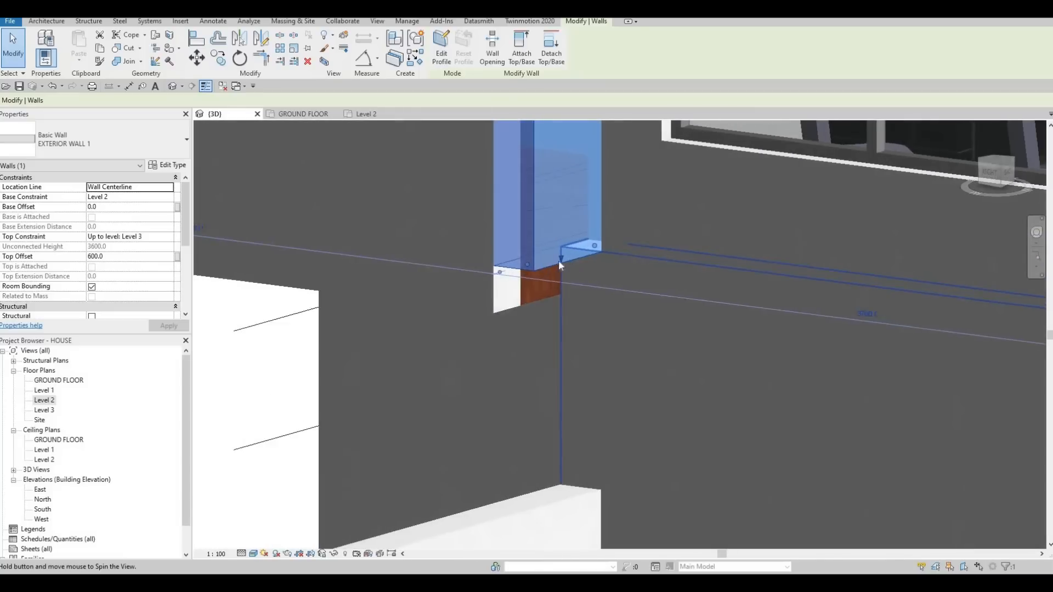
middle_click_drag(645, 215, 680, 265, "shift")
key("Escape")
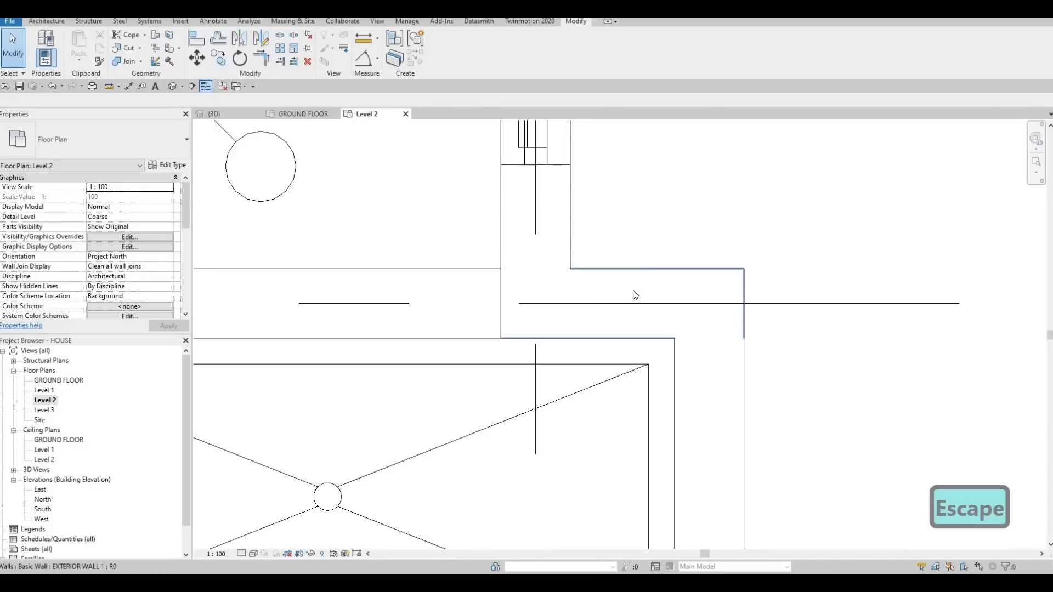
- Split the short grid G wall in the Level 2 plan, in line with the side wall's inner face
left_click(638, 270)
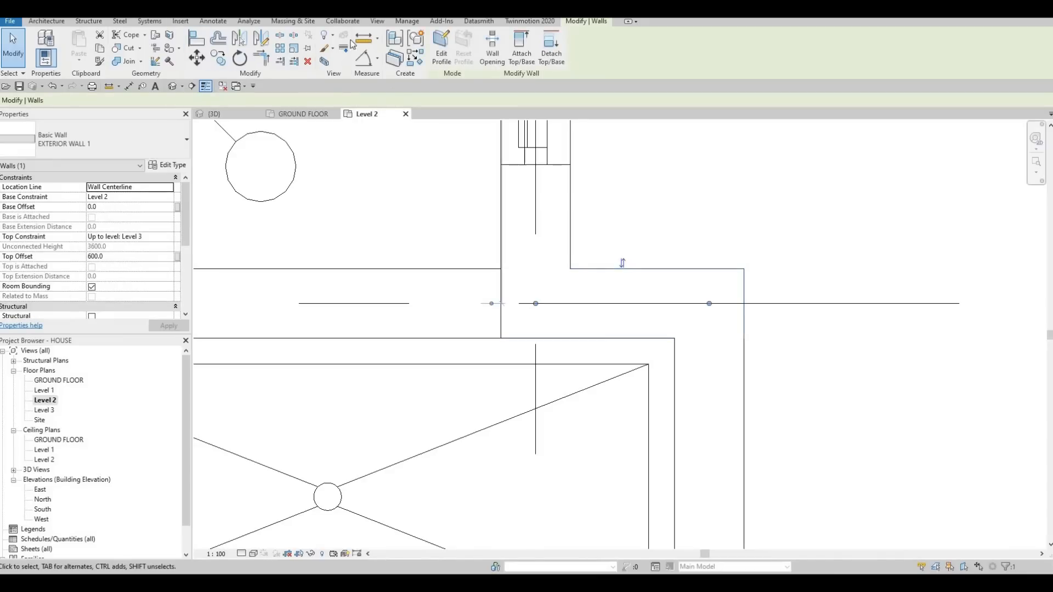
key("Escape")
key("Escape")
left_click(282, 36)
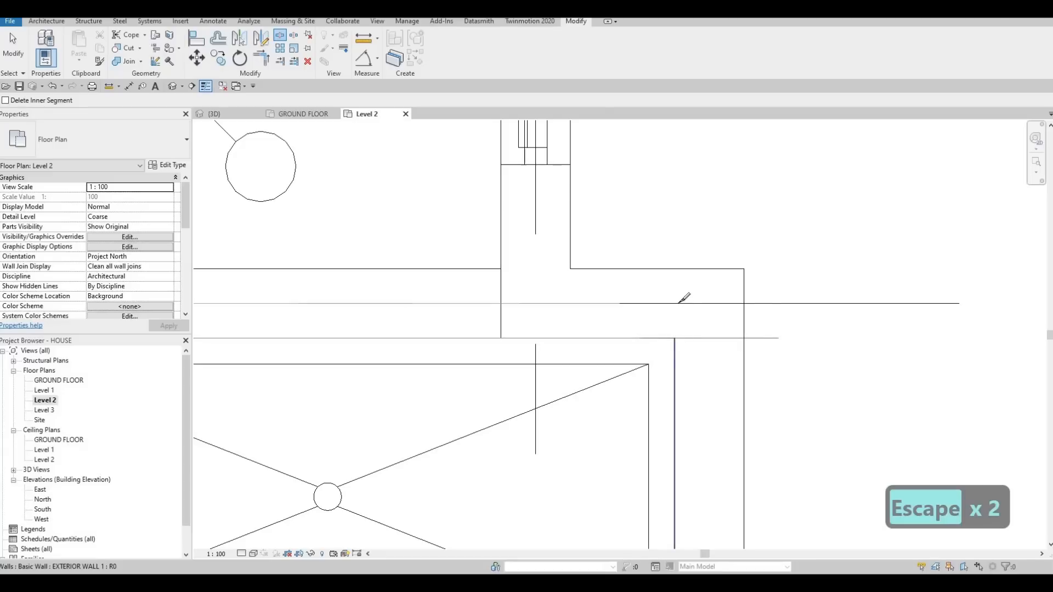
key("Tab")
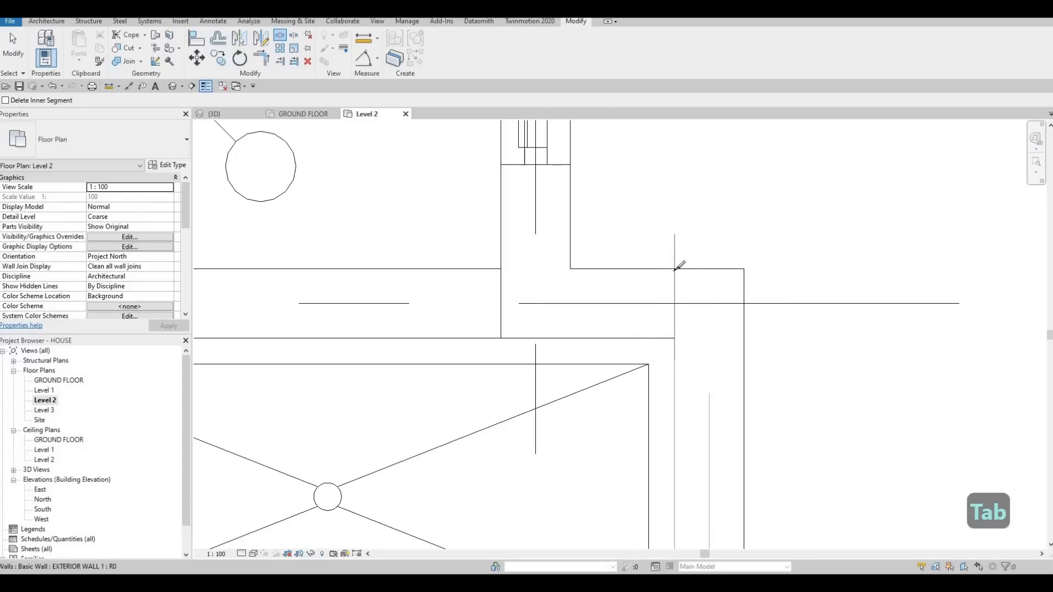
left_click(675, 268)
key("Escape")
key("Escape")
key("Escape")
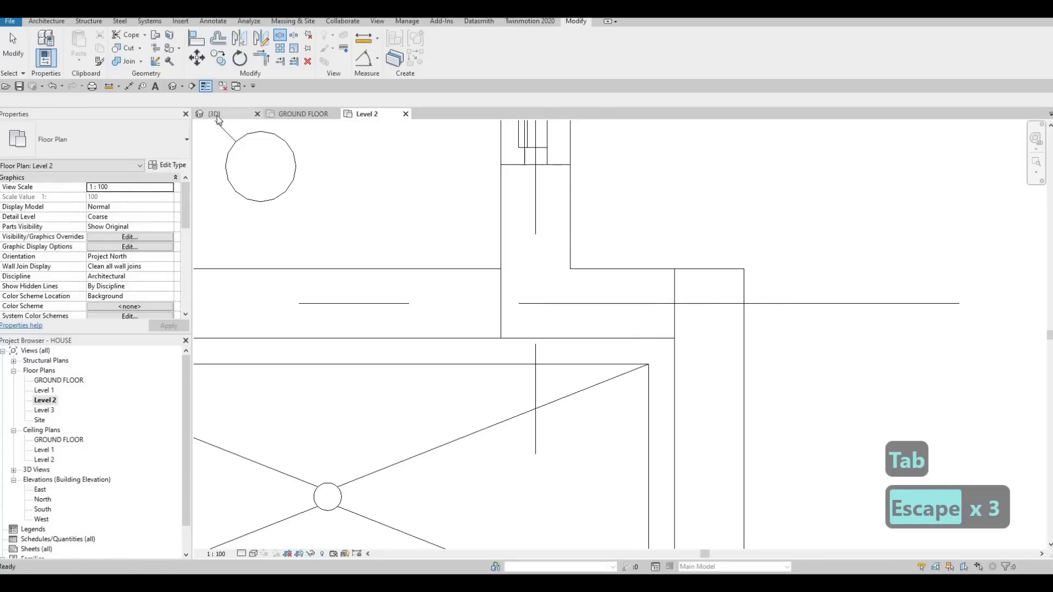
- In the 3D view, extend the base of the split wall segment down over the exposed floor edge
left_click(215, 114)
key("Escape")
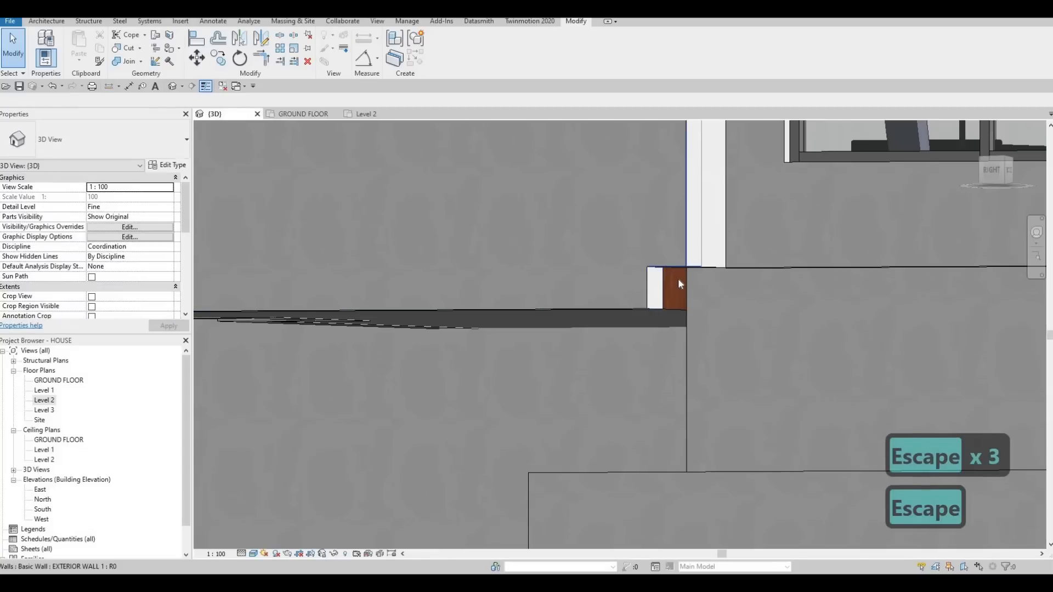
left_click(676, 271)
scroll(673, 269, "up", 1)
left_click_drag(673, 268, 616, 318)
key("Escape")
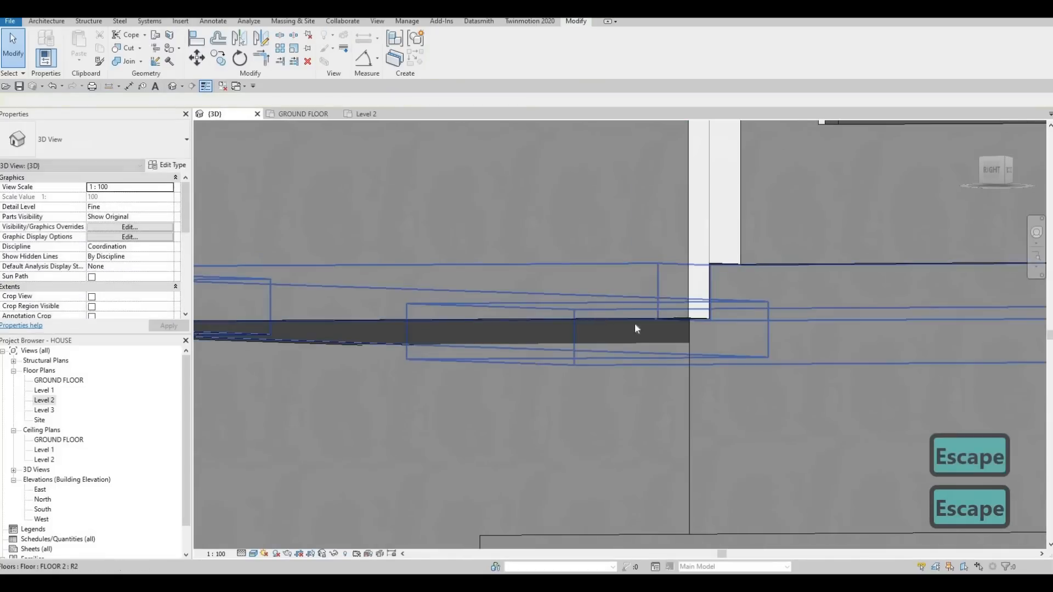
middle_click_drag(633, 323, 702, 261, "shift")
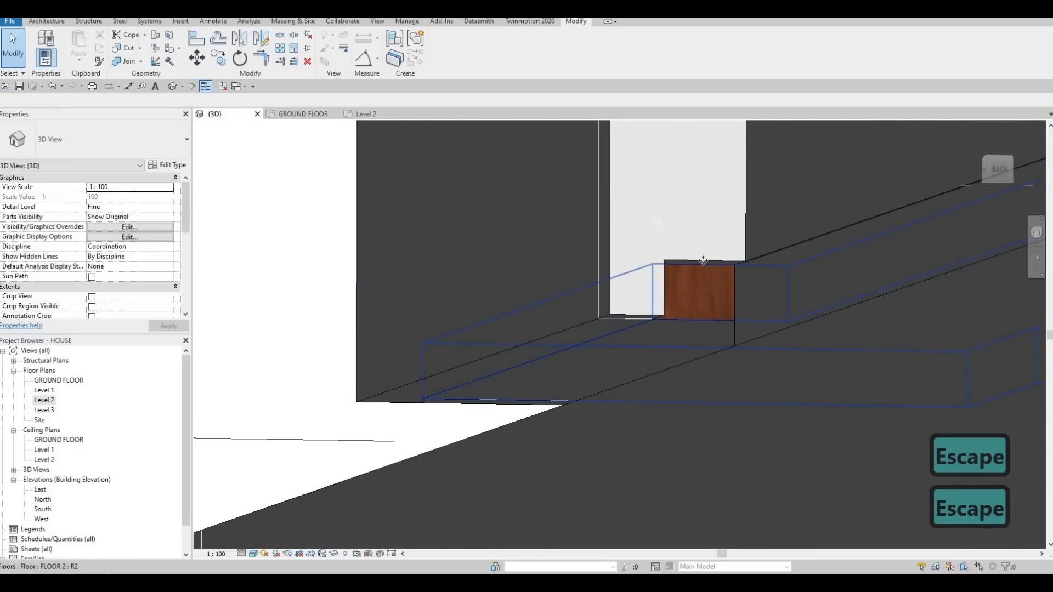
left_click(703, 249)
key("Escape")
left_click(651, 317)
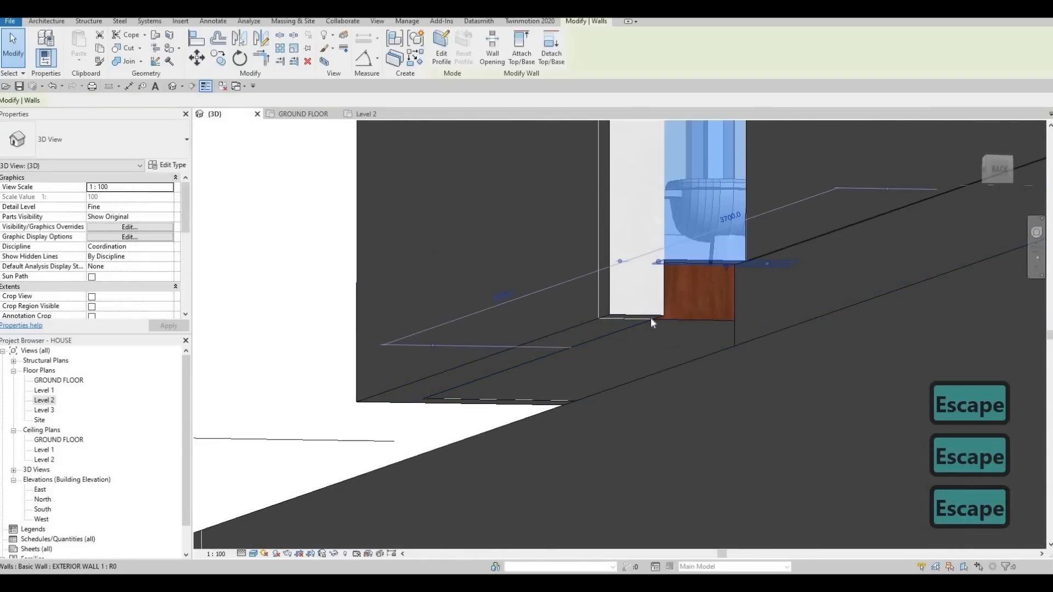
key("Escape")
- Undo the wall segment's base extension and the wall split
key("ctrl+z")
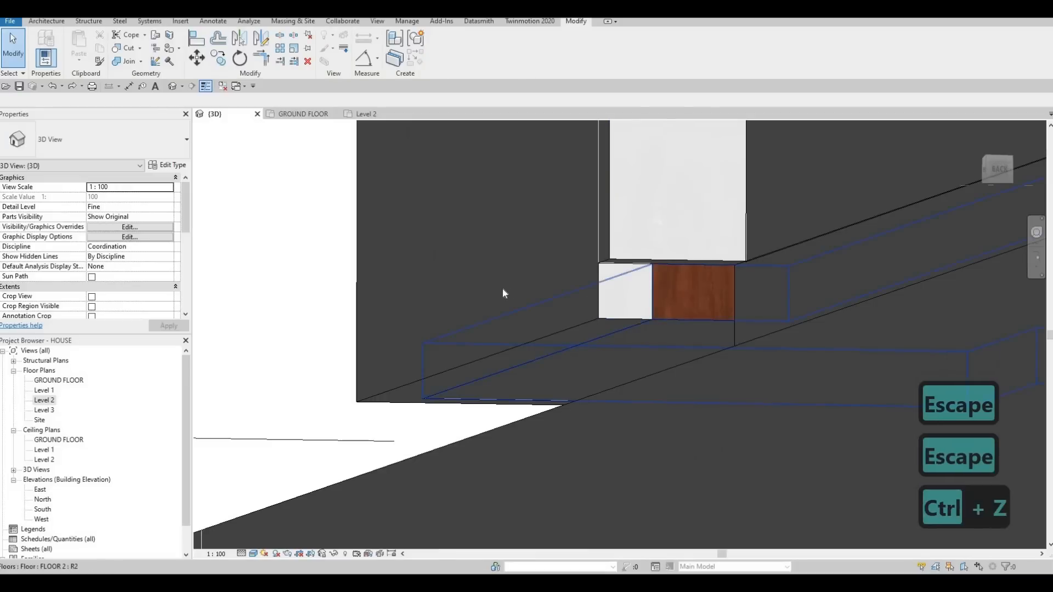
key("ctrl+z")
key("Escape")
key("Escape")
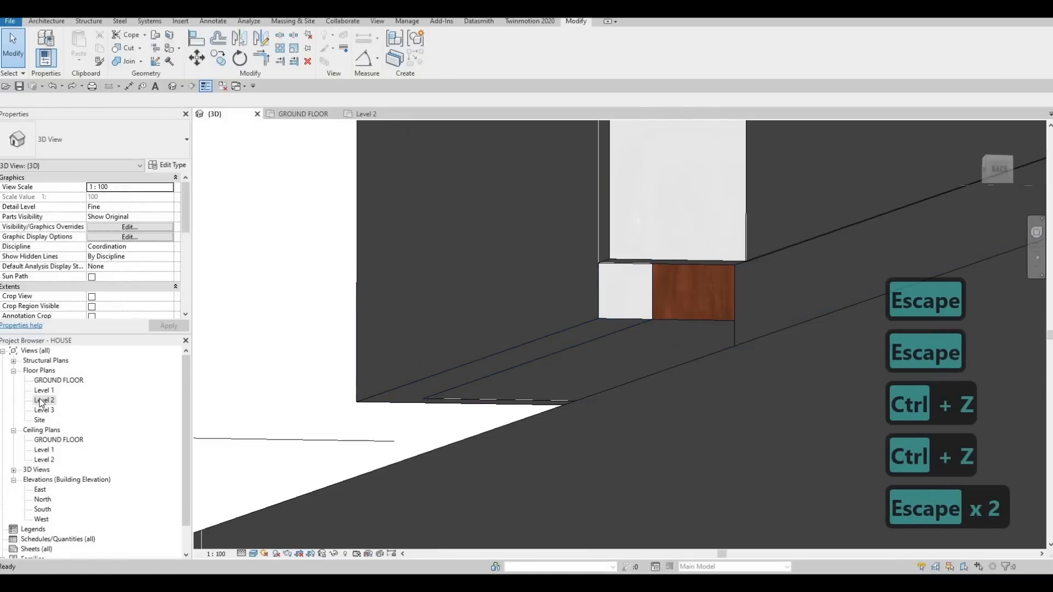
- In the Level 2 plan, switch the join at the short grid G wall's inner end to the Miter configuration
double_click(44, 400)
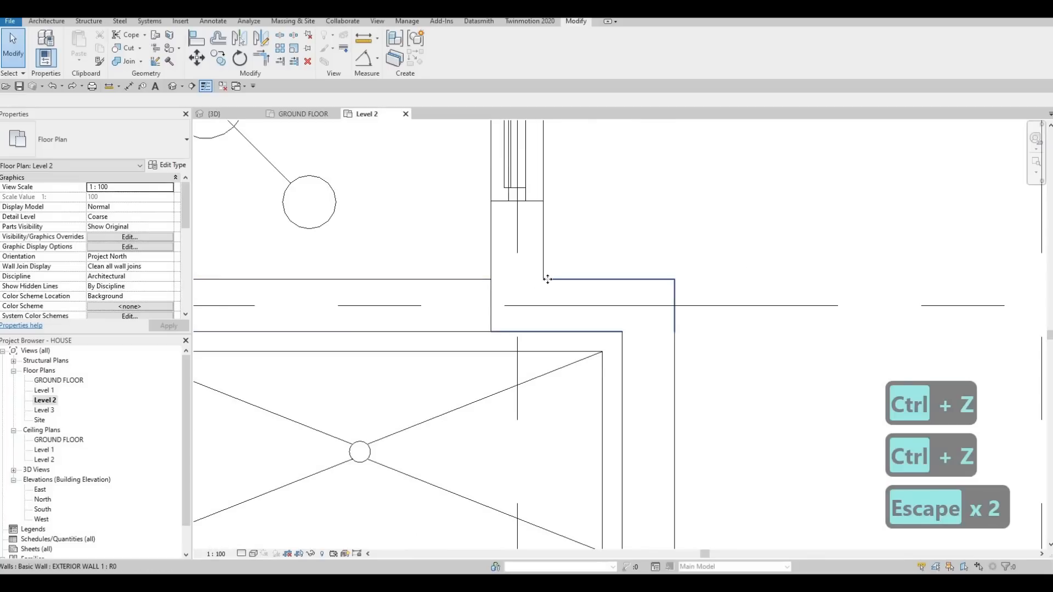
left_click(547, 279)
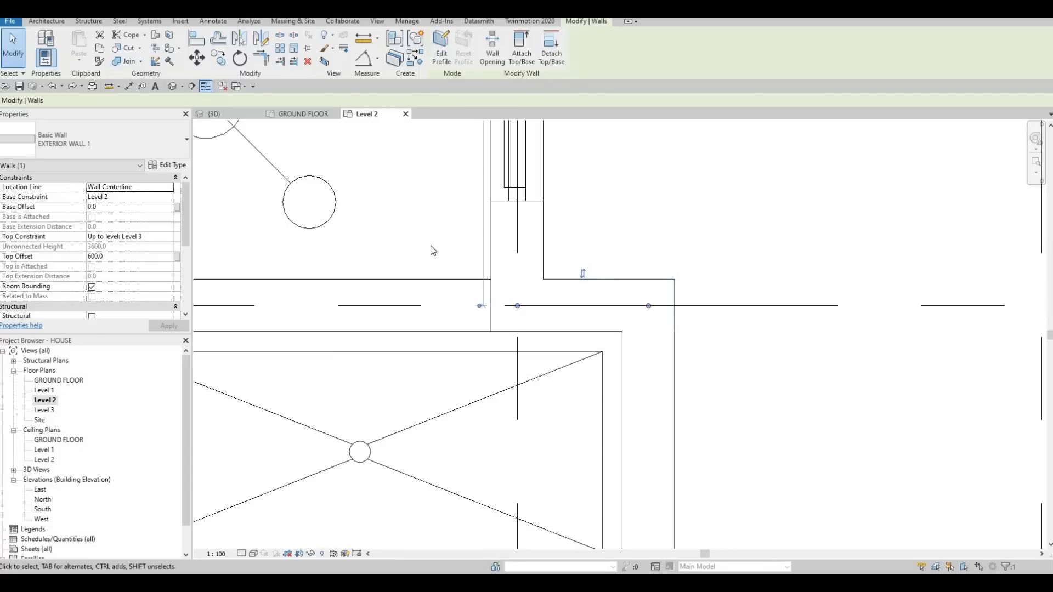
left_click(541, 311)
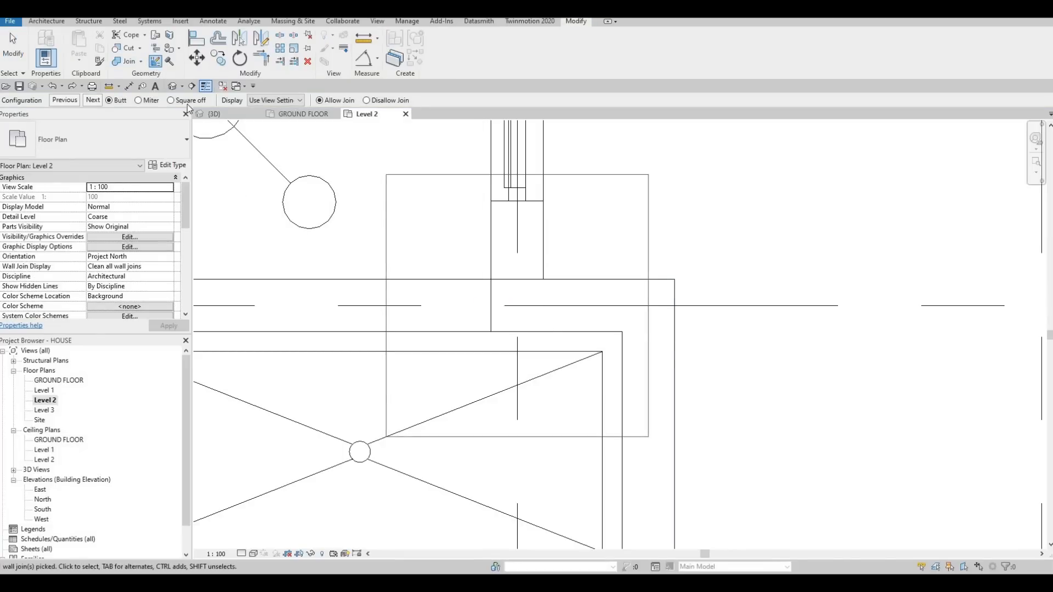
left_click(93, 101)
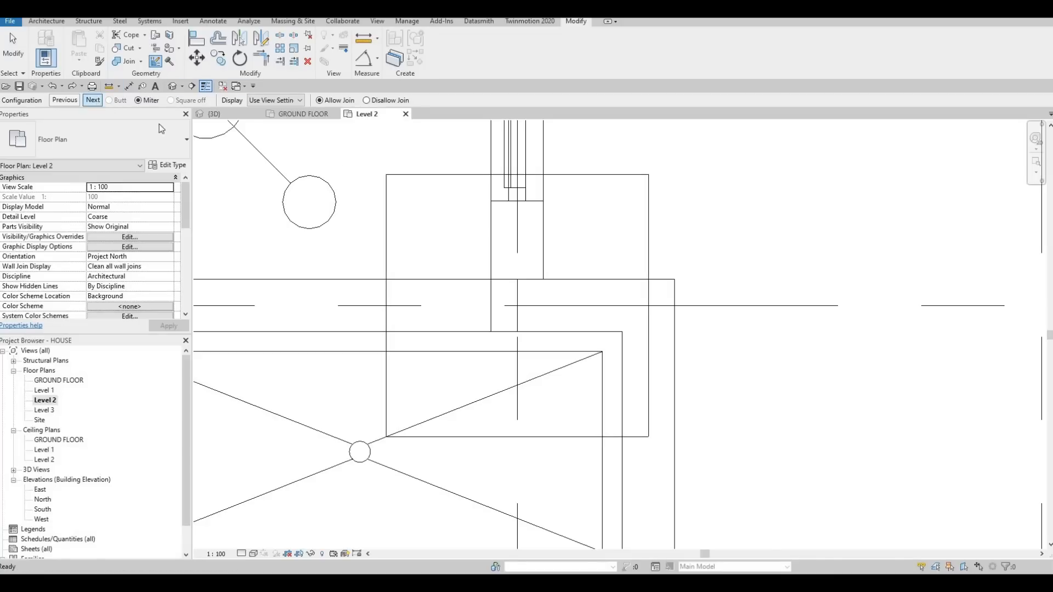
key("Escape")
key("Escape")
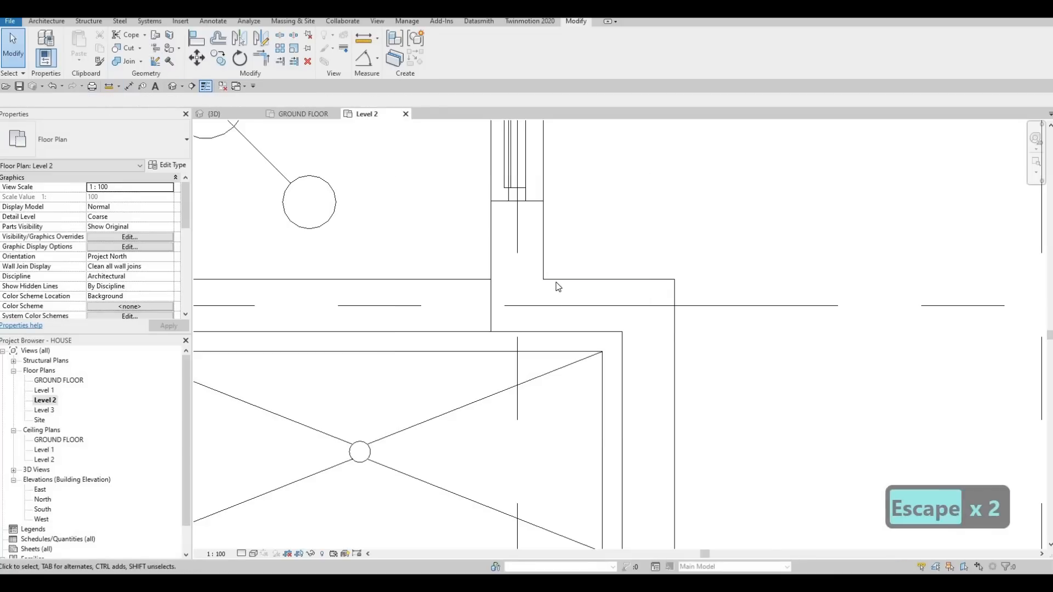
left_click(558, 286)
key("Escape")
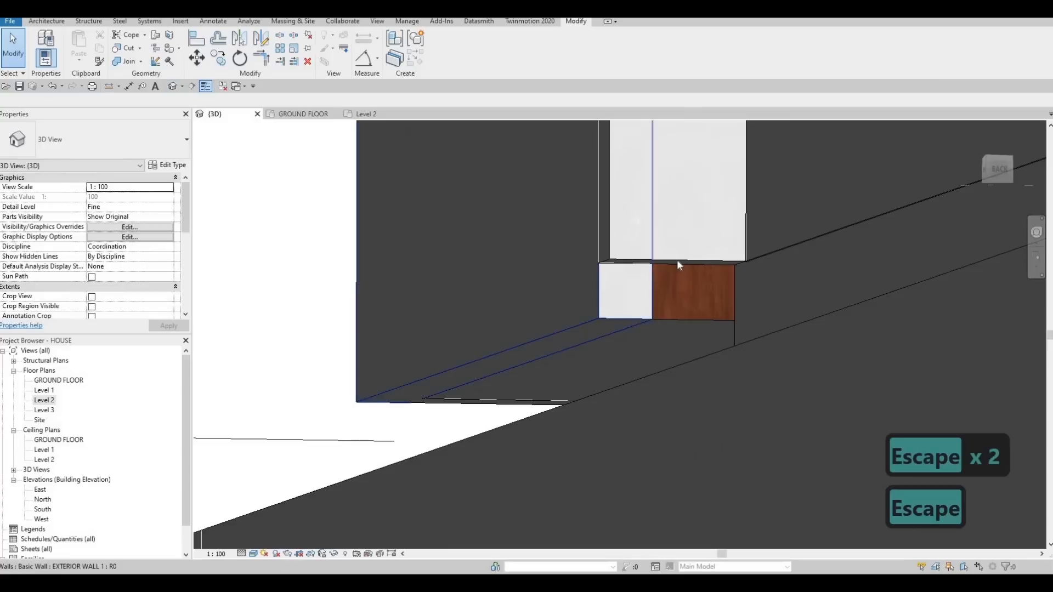
key("Escape")
- In the 3D view, lower the short wall's base to a -200 offset so it covers the exposed floor edge
left_click(685, 263)
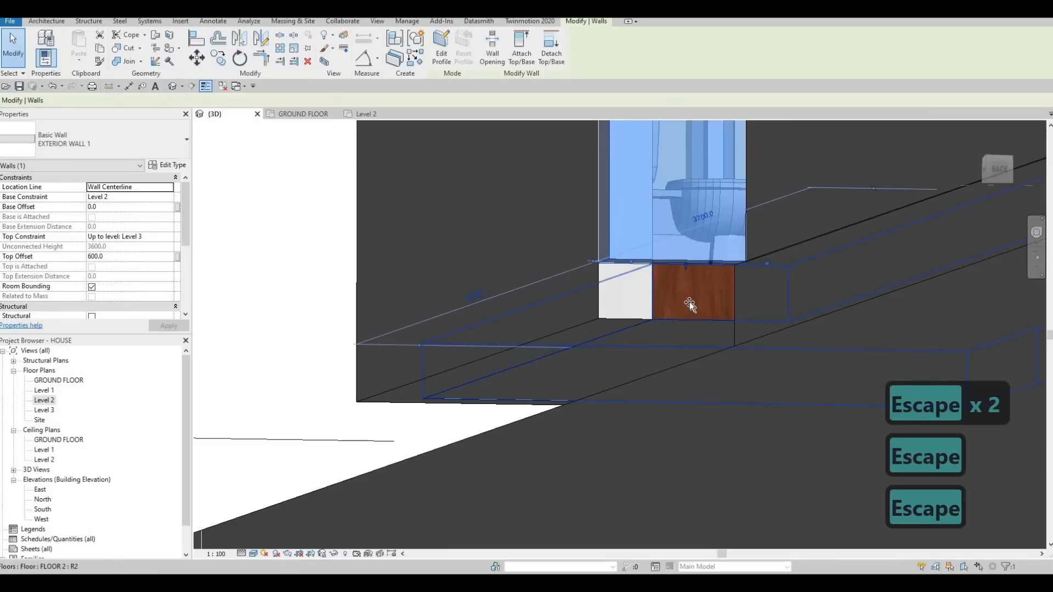
left_click_drag(689, 303, 684, 321)
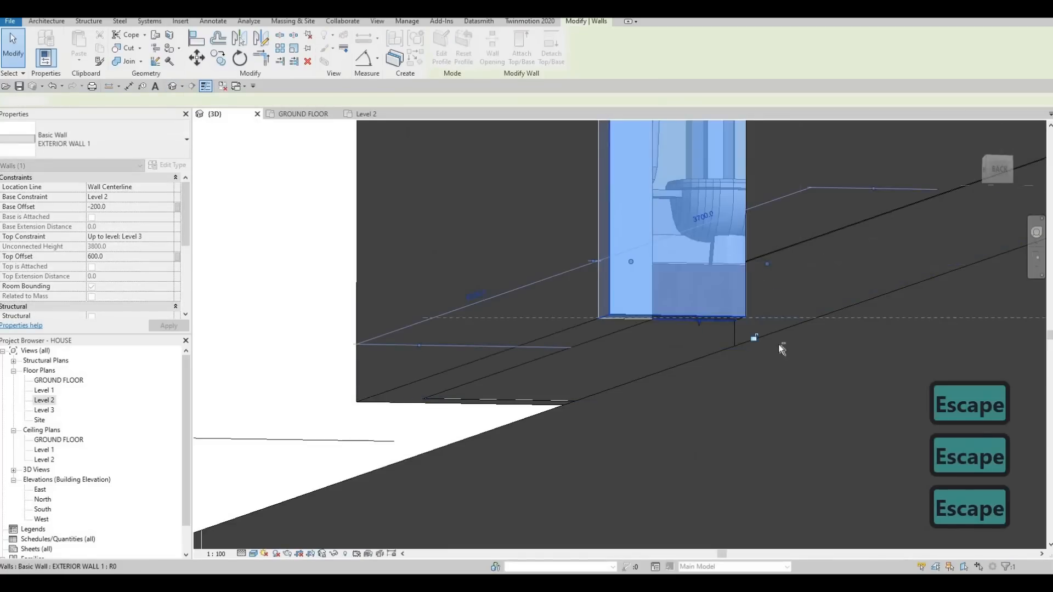
key("Escape")
middle_click_drag(733, 345, 687, 331, "shift")
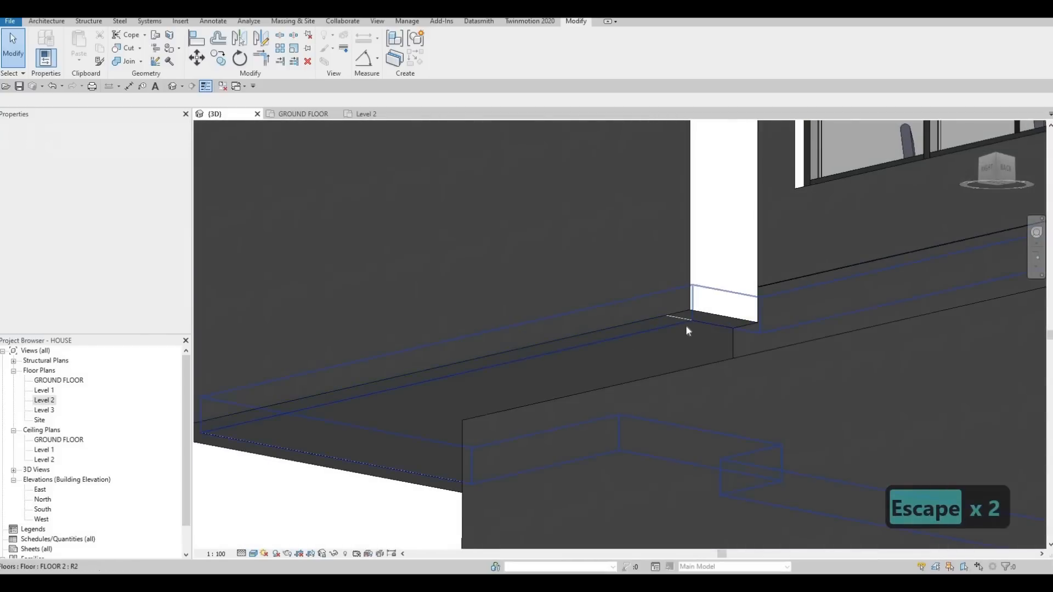
key("Escape")
key("Escape")
scroll(684, 330, "up", 3)
key("l")
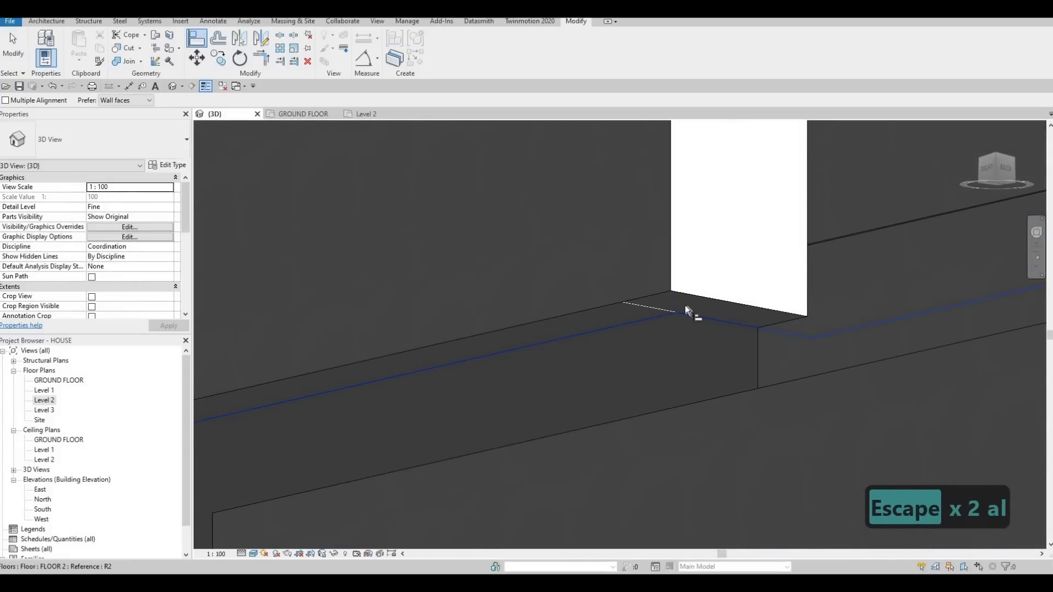
left_click(686, 304)
key("Escape")
key("Escape")
key("Escape")
- Select the side EXTERIOR WALL 2 boundary wall and locate its front end in the GROUND FLOOR plan
middle_click_drag(617, 308, 957, 268, "shift")
middle_click_drag(708, 246, 642, 472, "shift")
key("Escape")
key("Escape")
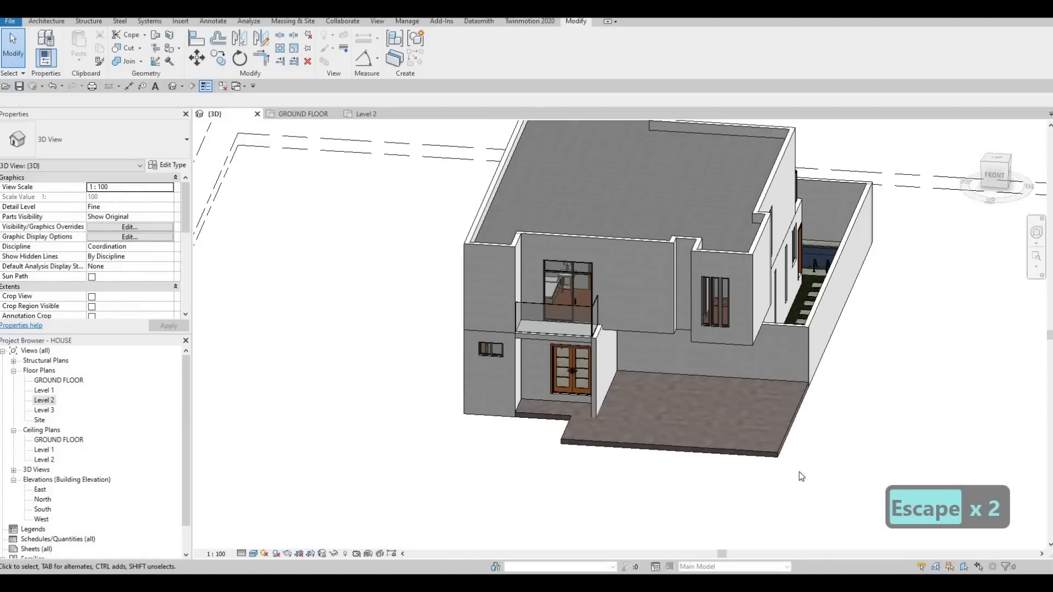
left_click(814, 322)
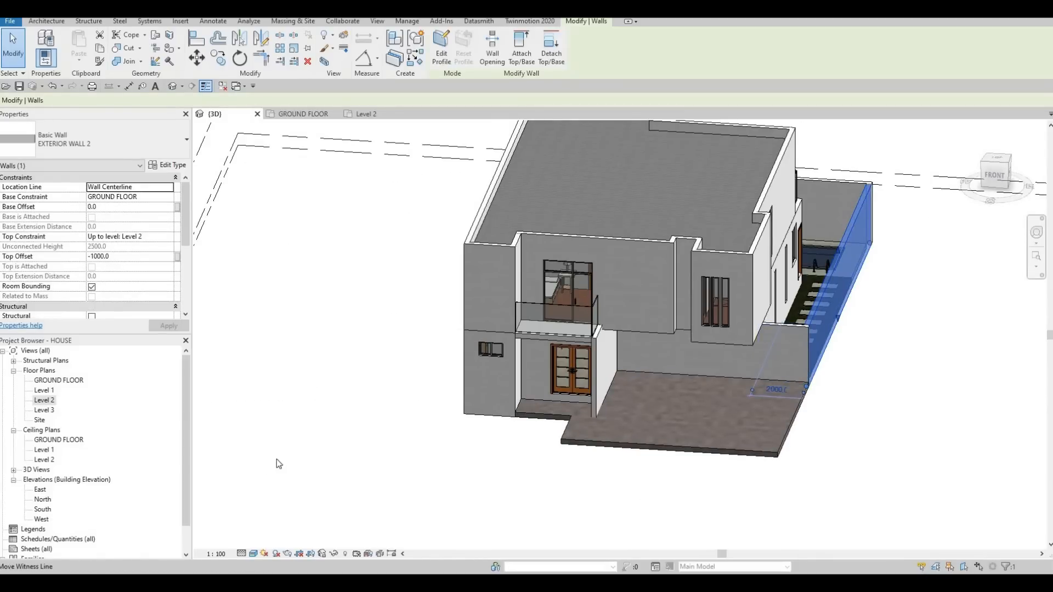
double_click(51, 382)
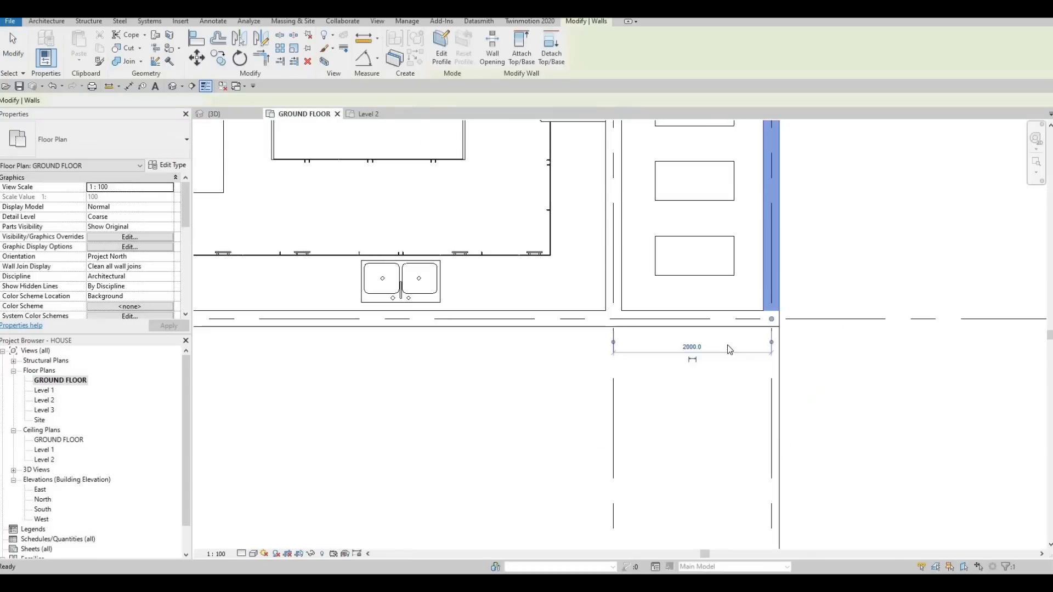
key("Escape")
left_click(773, 298)
key("Escape")
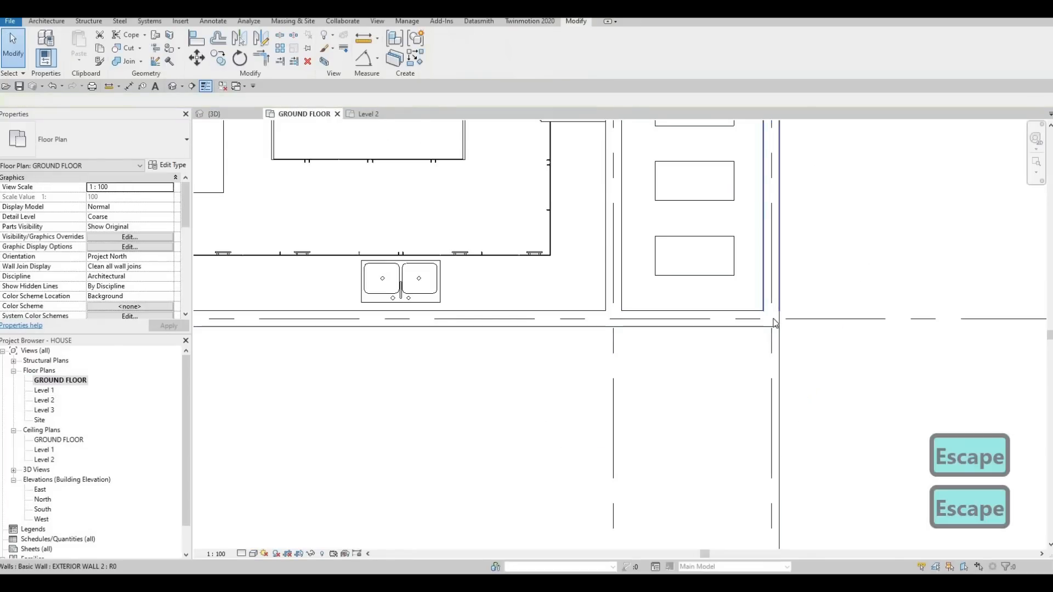
- Extend the front end of the side boundary wall along its grid line to near the driveway floor's front edge
left_click(774, 321)
left_click_drag(771, 319, 745, 370)
scroll(786, 414, "down", 1)
scroll(774, 419, "down", 1)
middle_click_drag(778, 488, 745, 370)
left_click_drag(743, 447, 740, 456)
middle_click_drag(751, 483, 737, 370)
left_click_drag(740, 457, 737, 455)
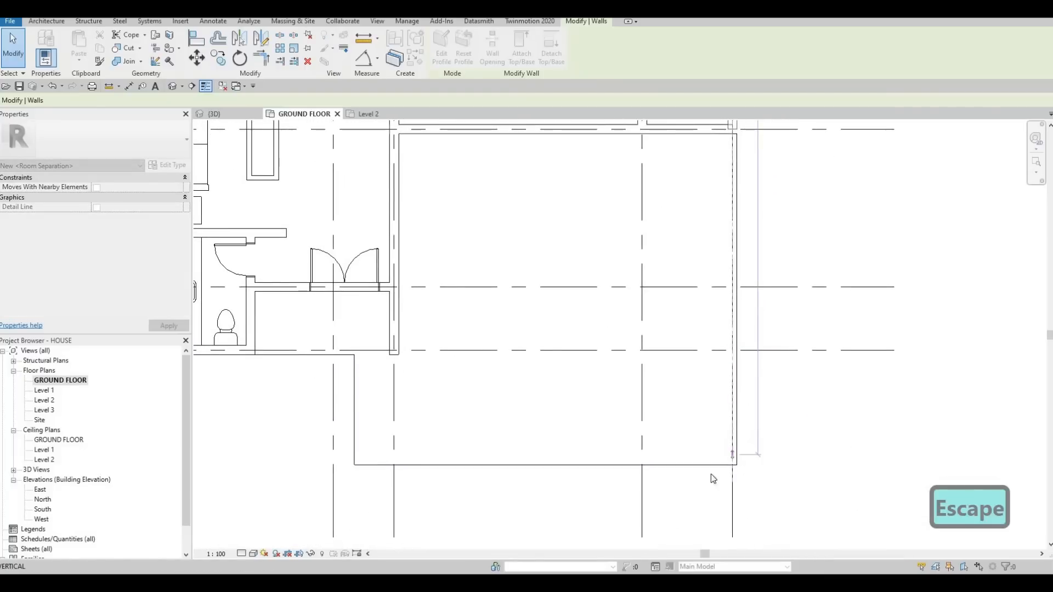
left_click(685, 447)
key("Escape")
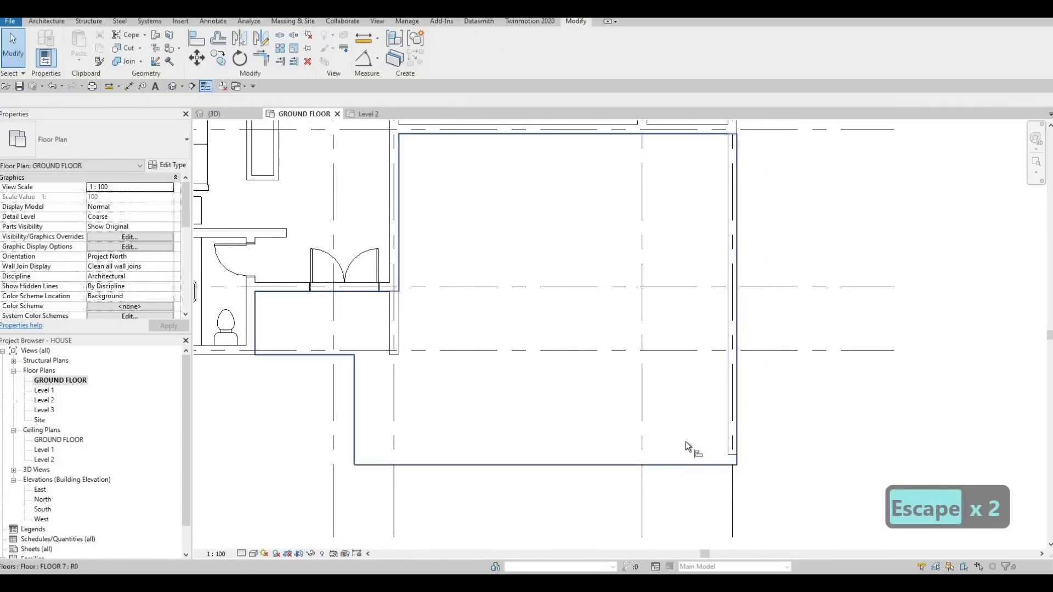
- Align the extended boundary wall's end with the front edge of the driveway floor
key("a")
key("l")
left_click(726, 460)
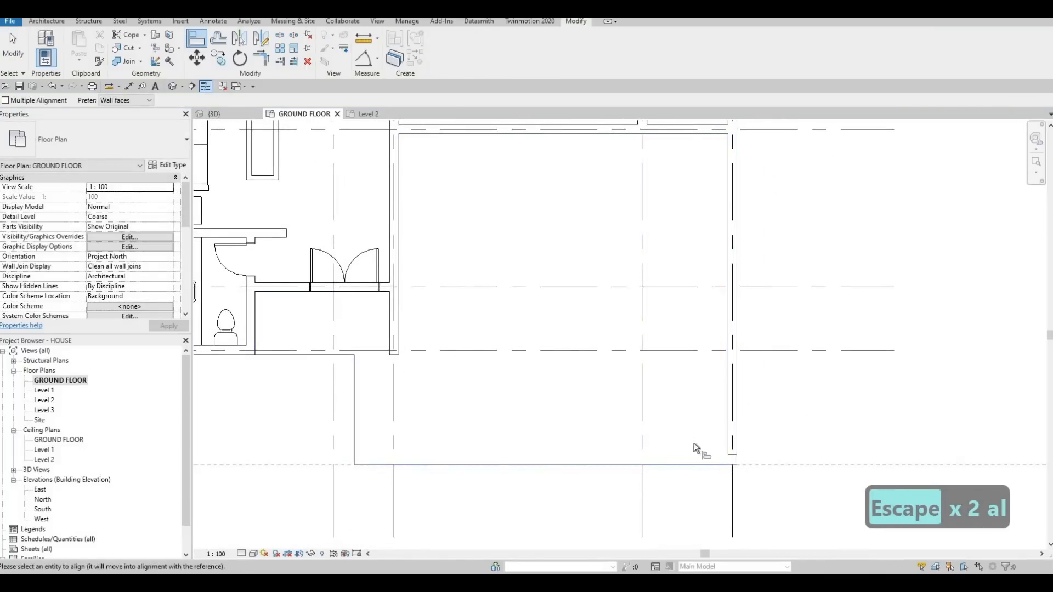
key("Escape")
key("Escape")
scroll(671, 435, "down", 3)
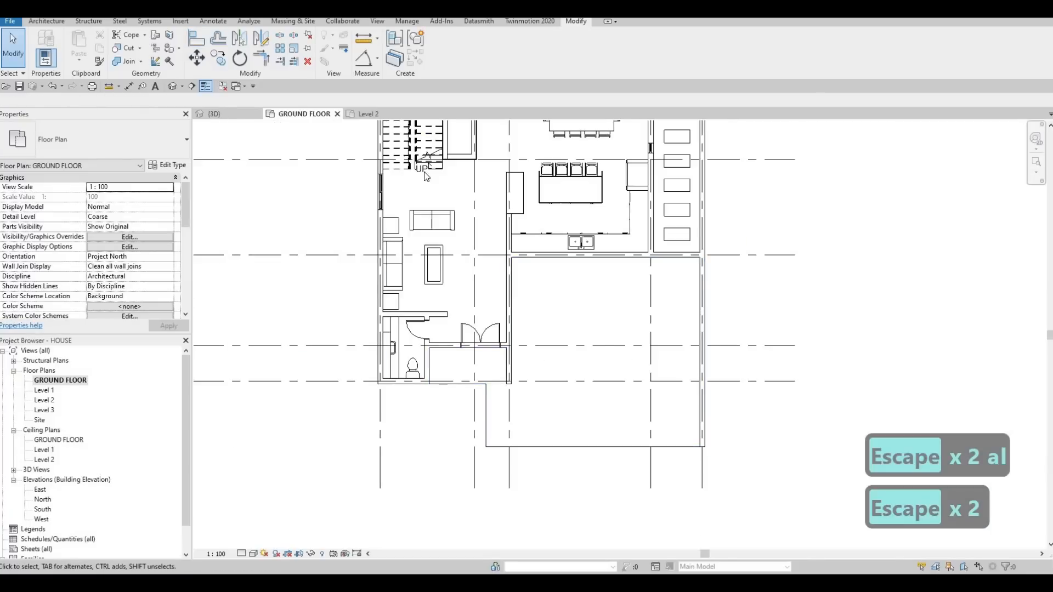
- Inspect the front ends of the driveway and side boundary wall in the 3D view, and return to the GROUND FLOOR plan
left_click(227, 114)
middle_click_drag(518, 313, 462, 328, "shift")
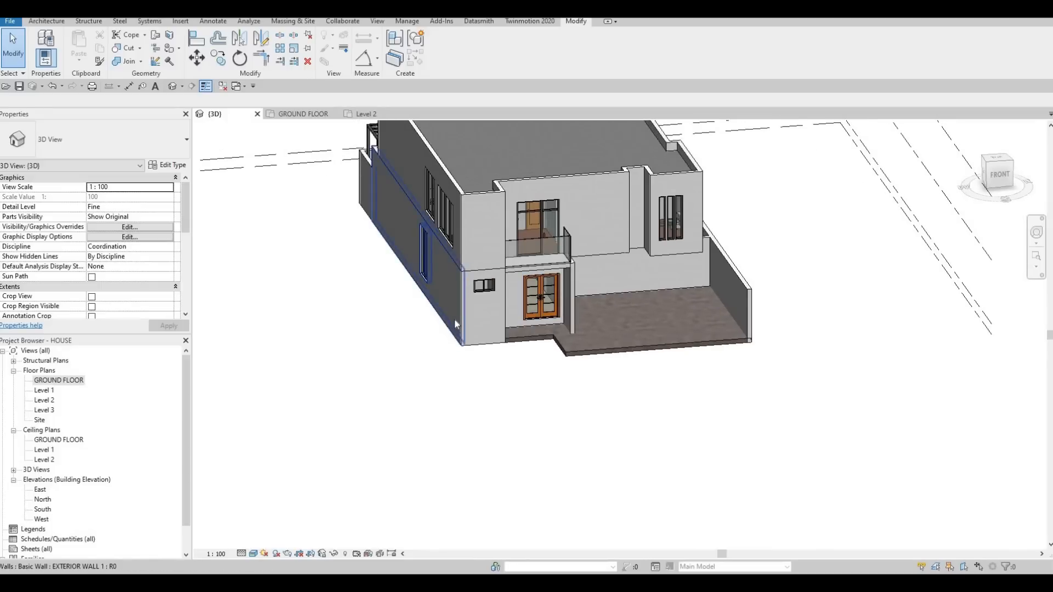
scroll(549, 336, "up", 4)
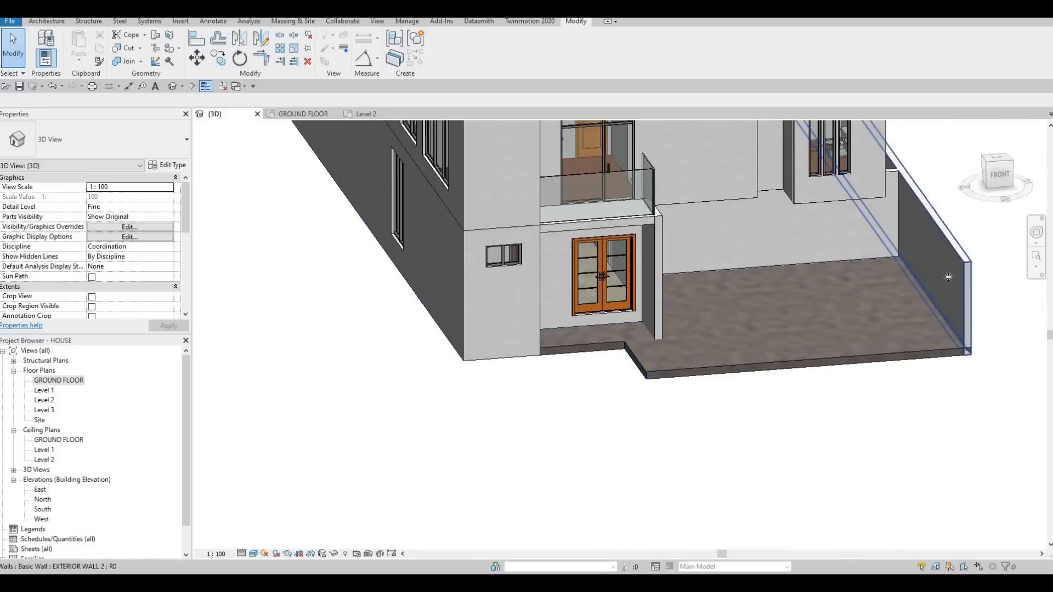
left_click(947, 277)
key("s")
double_click(69, 382)
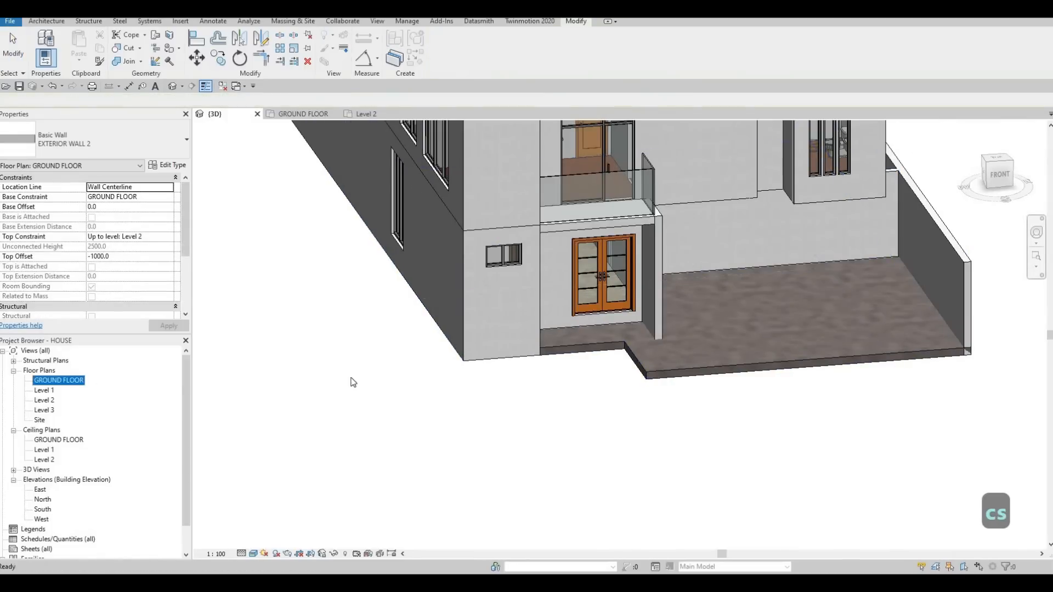
scroll(631, 348, "up", 2)
middle_click_drag(631, 348, 785, 345)
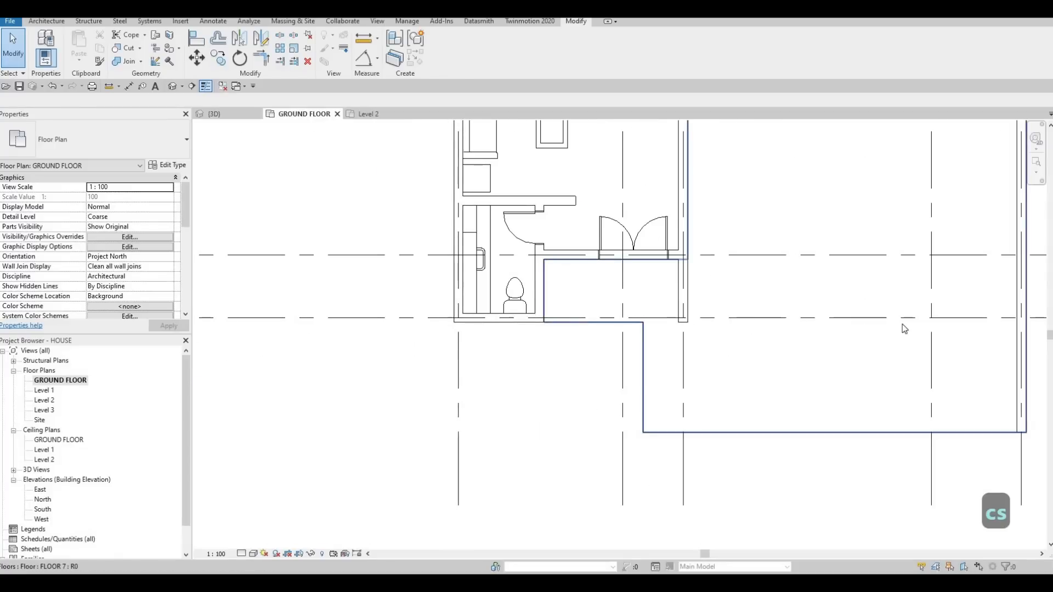
scroll(1018, 316, "down", 1)
middle_click_drag(1017, 316, 932, 321)
key("Escape")
key("Escape")
- Draw an EXTERIOR WALL 2 wall from the house's front corner about 2700 mm forward along grid 1, and across to the opposite boundary wall
left_click(934, 329)
key("c")
key("s")
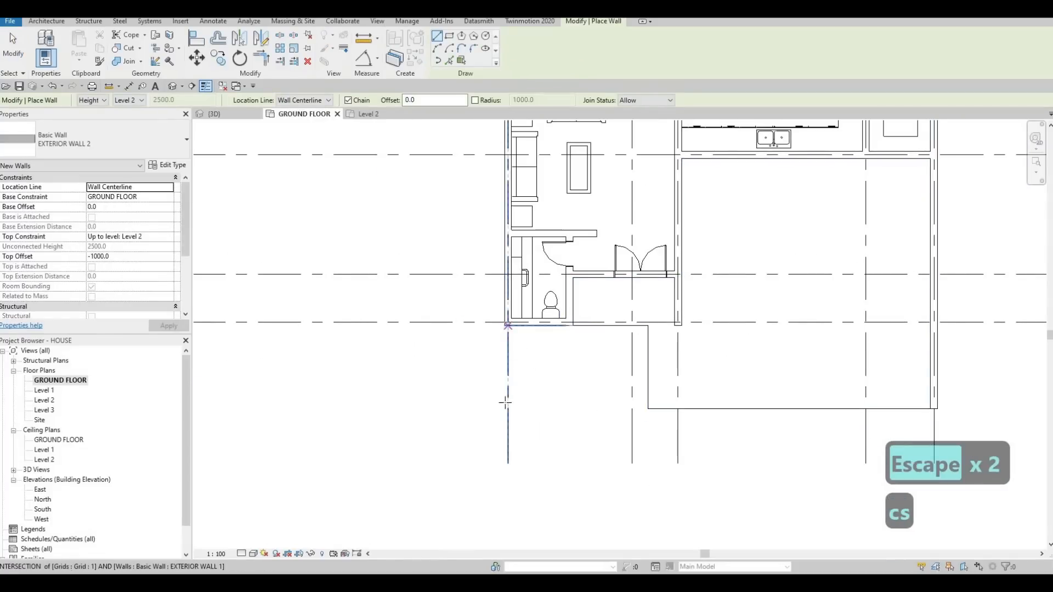
left_click(508, 326)
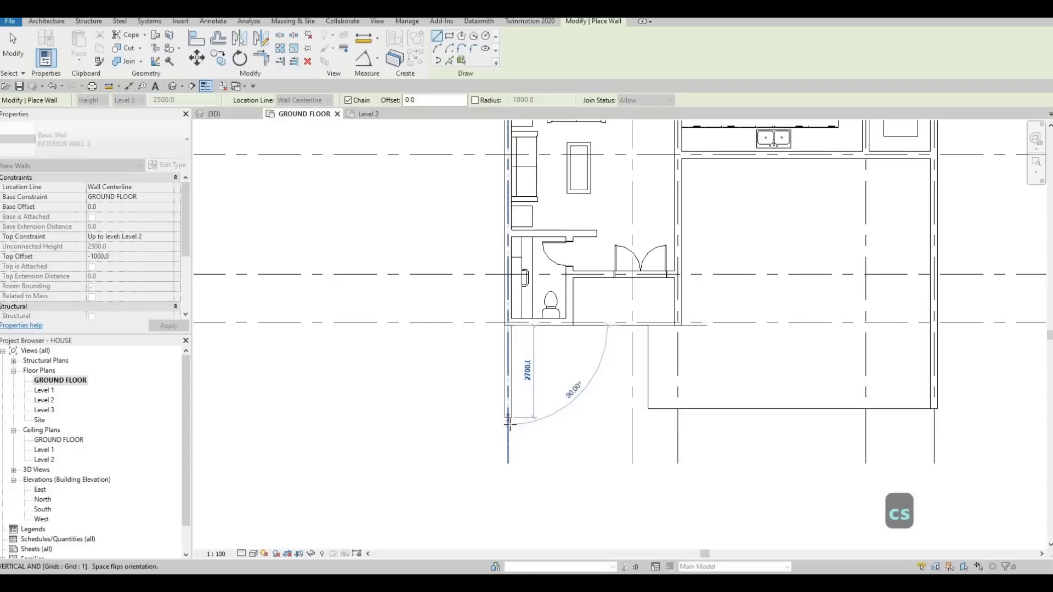
left_click(508, 418)
key("Escape")
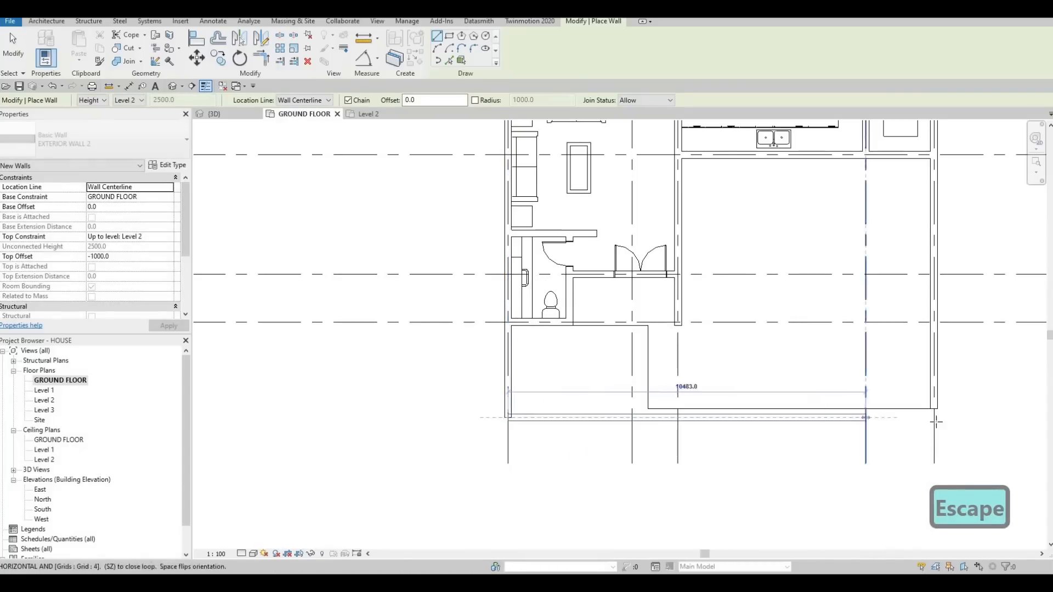
left_click(932, 421)
key("Escape")
- Align the outer face of the front boundary wall with the front edge of the driveway floor
key("Escape")
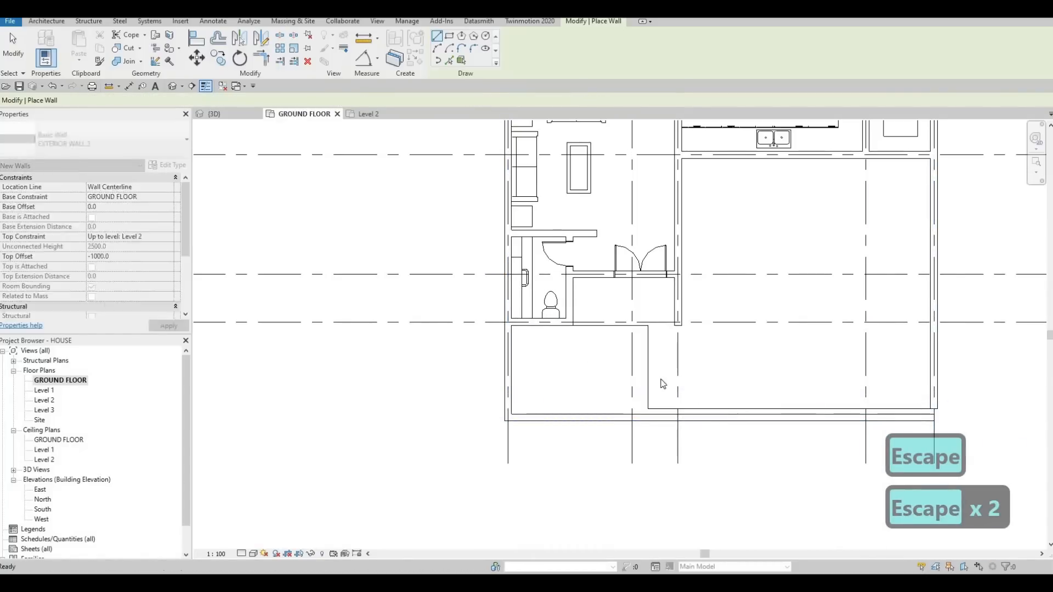
middle_click_drag(860, 449, 755, 400)
key("Escape")
key("Escape")
key("Escape")
key("a")
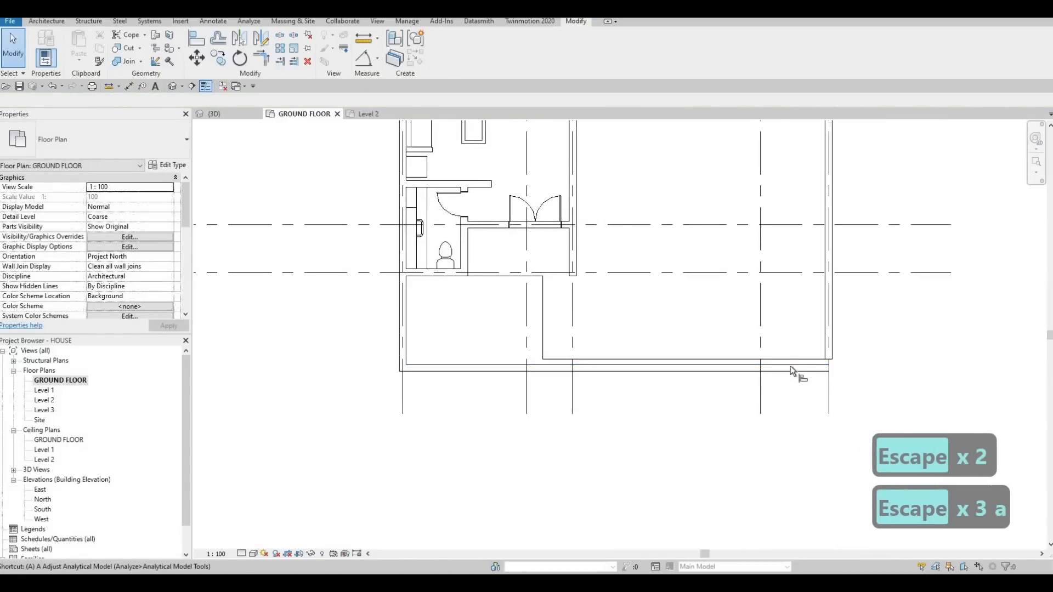
key("l")
left_click(789, 373)
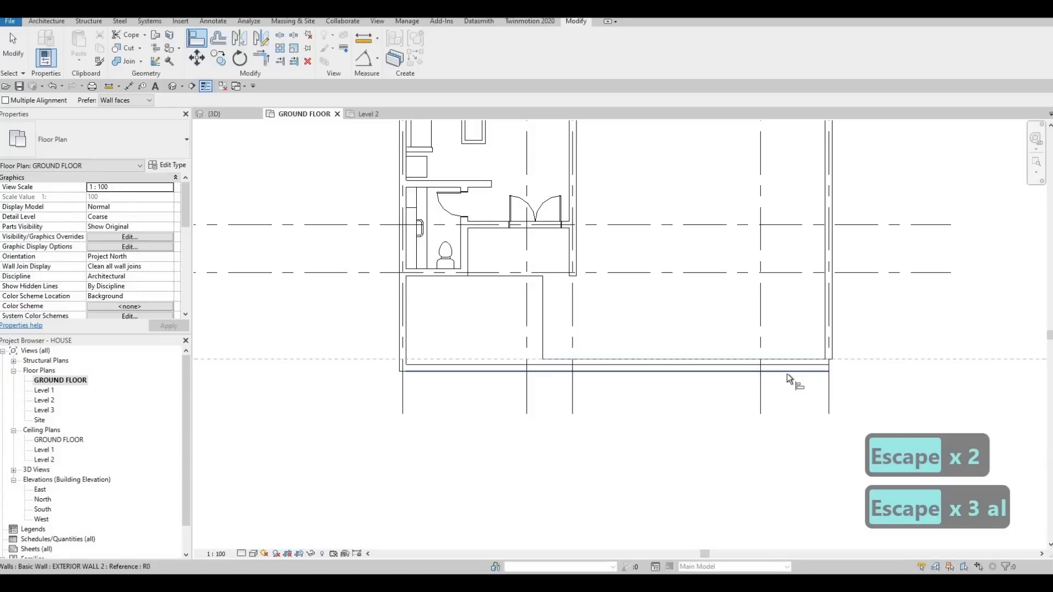
left_click(787, 374)
key("Escape")
key("Escape")
key("Escape")
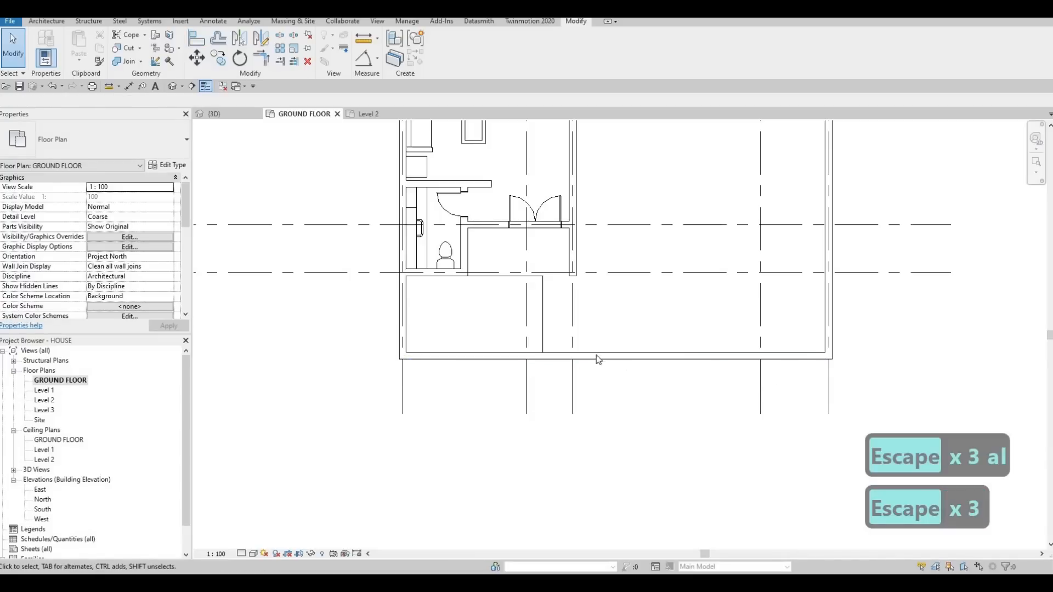
middle_click_drag(529, 321, 541, 369)
key("Escape")
scroll(294, 124, "down", 1)
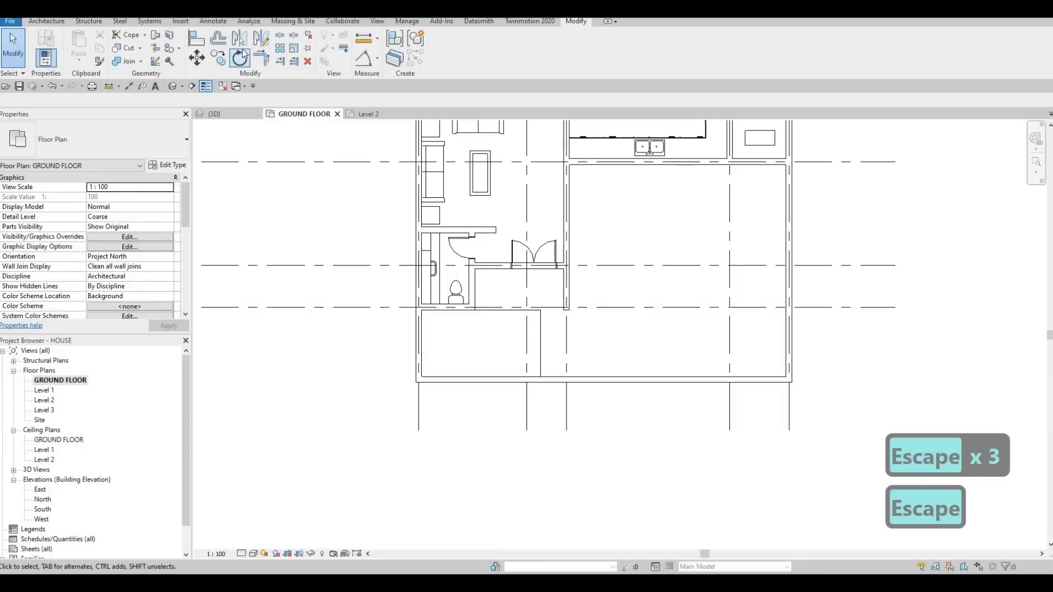
key("Escape")
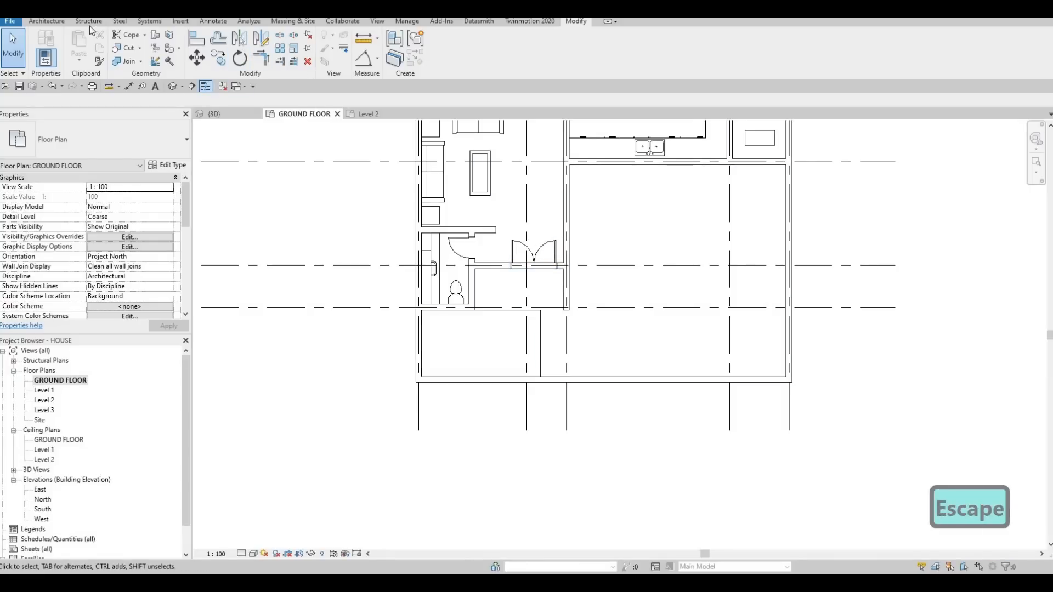
left_click(55, 24)
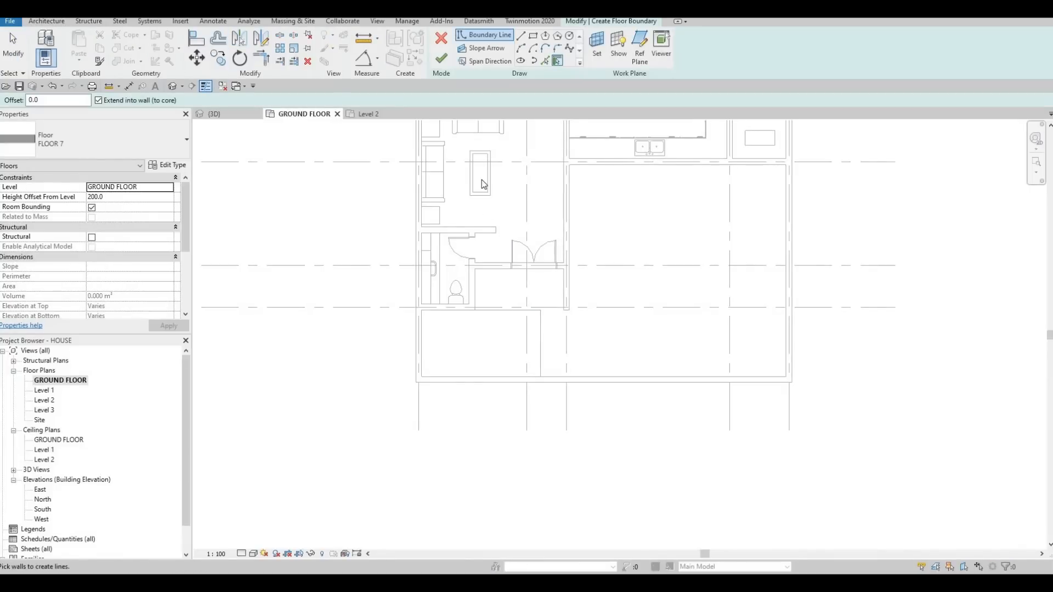
key("Escape")
key("Escape")
key("Escape")
key("Escape")
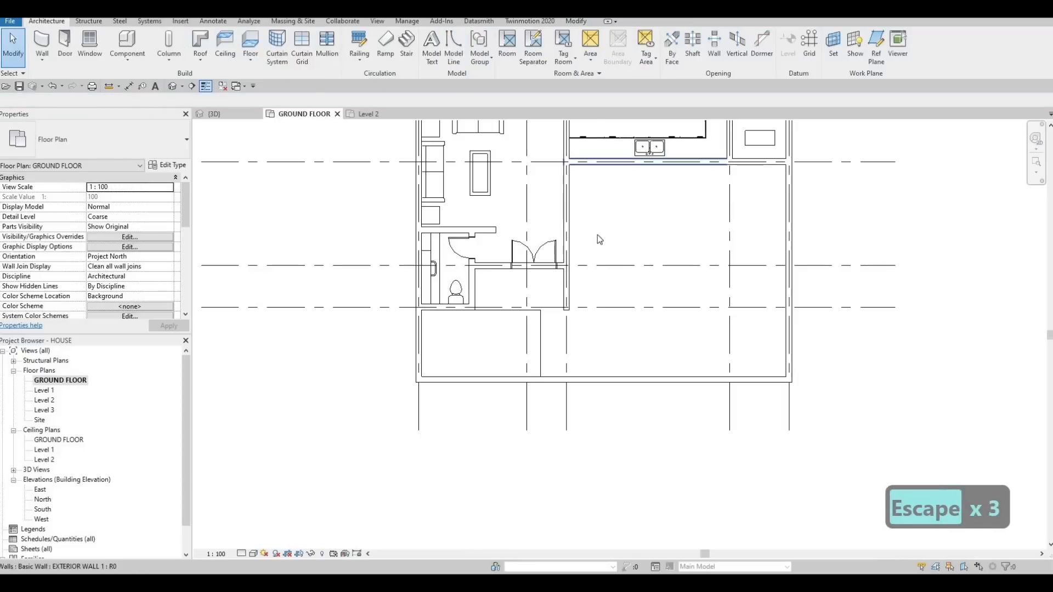
- Create a rectangular FLOOR 3 floor filling the front area between the house wall, the boundary walls and the driveway floor
scroll(597, 235, "up", 3)
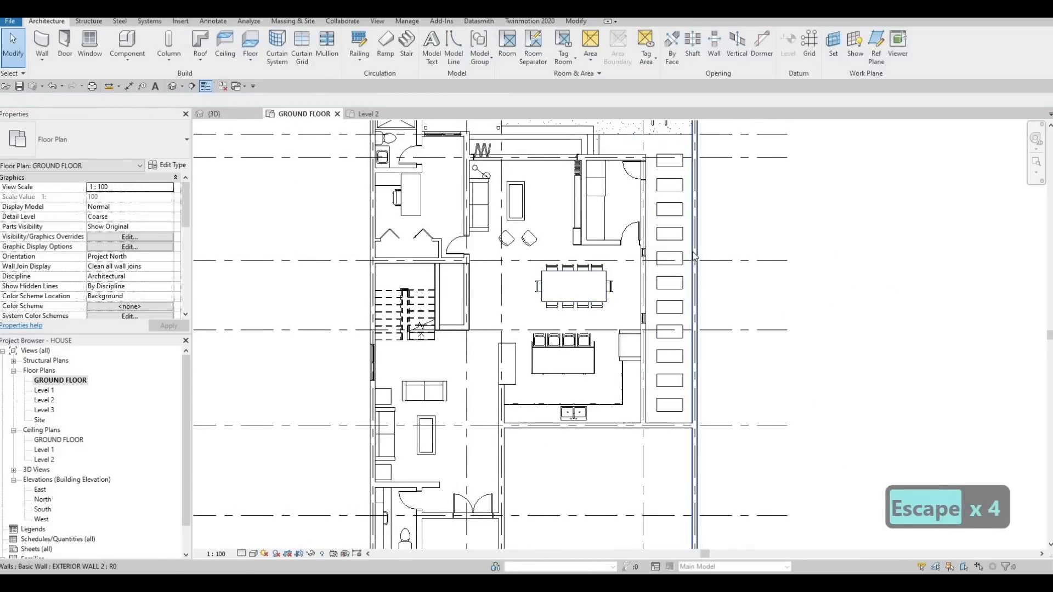
left_click(692, 249)
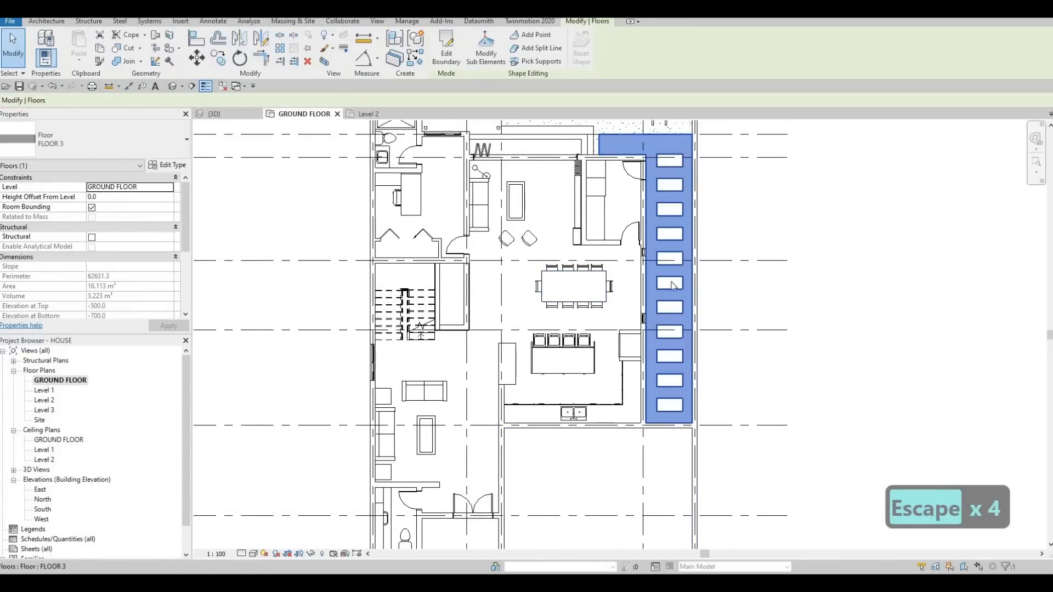
key("c")
key("s")
middle_click_drag(429, 518, 488, 326)
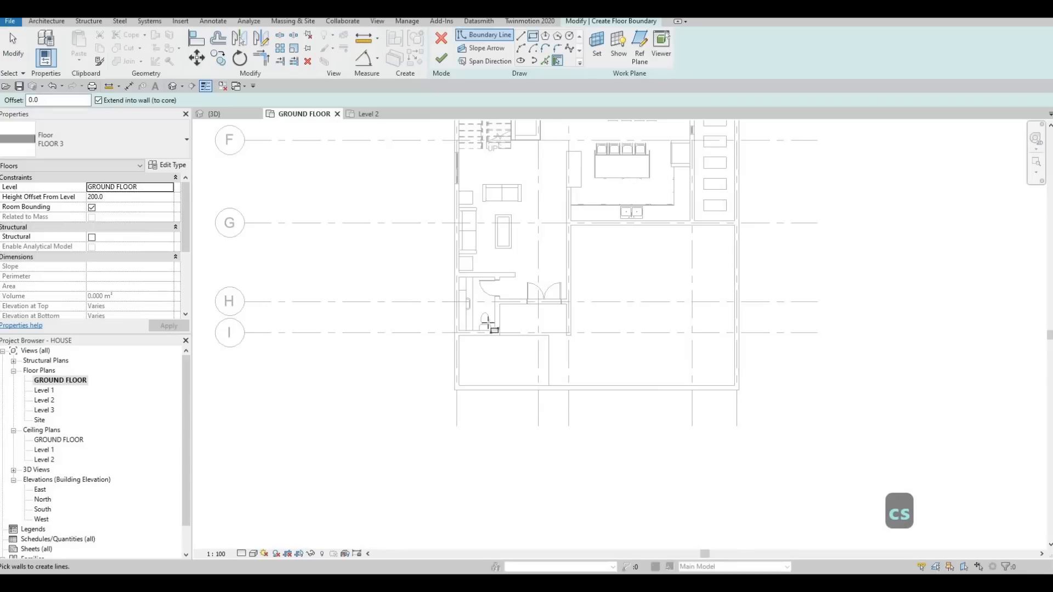
scroll(465, 330, "up", 1)
left_click(461, 331)
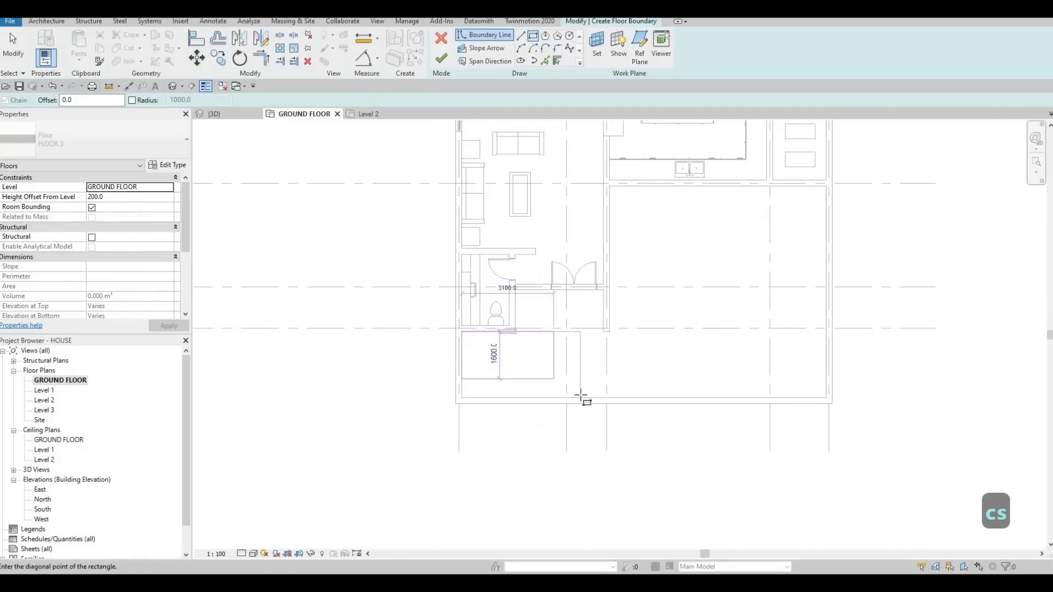
left_click(580, 398)
key("Escape")
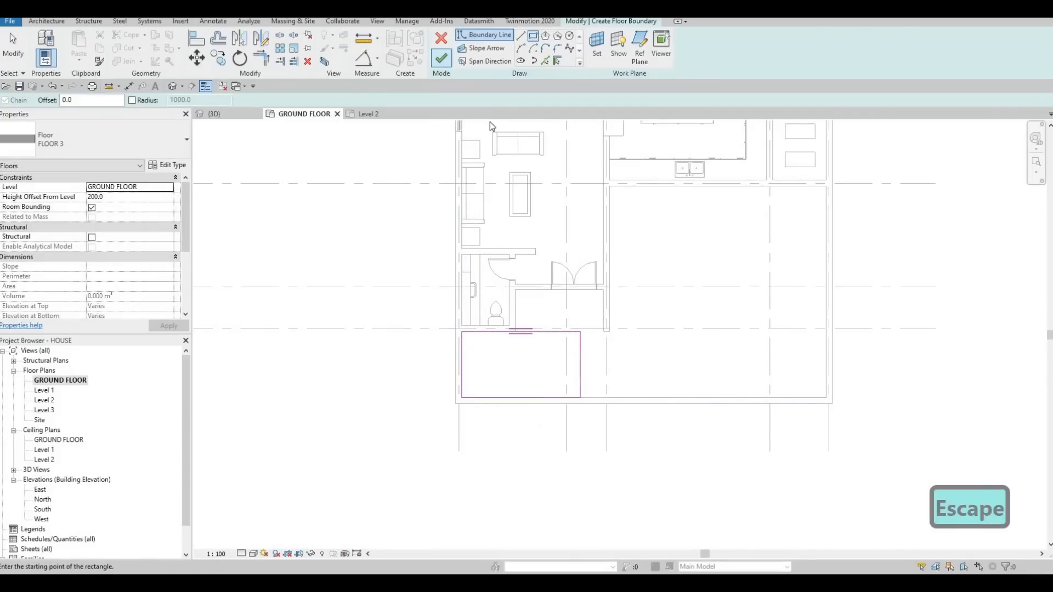
key("Escape")
key("Escape")
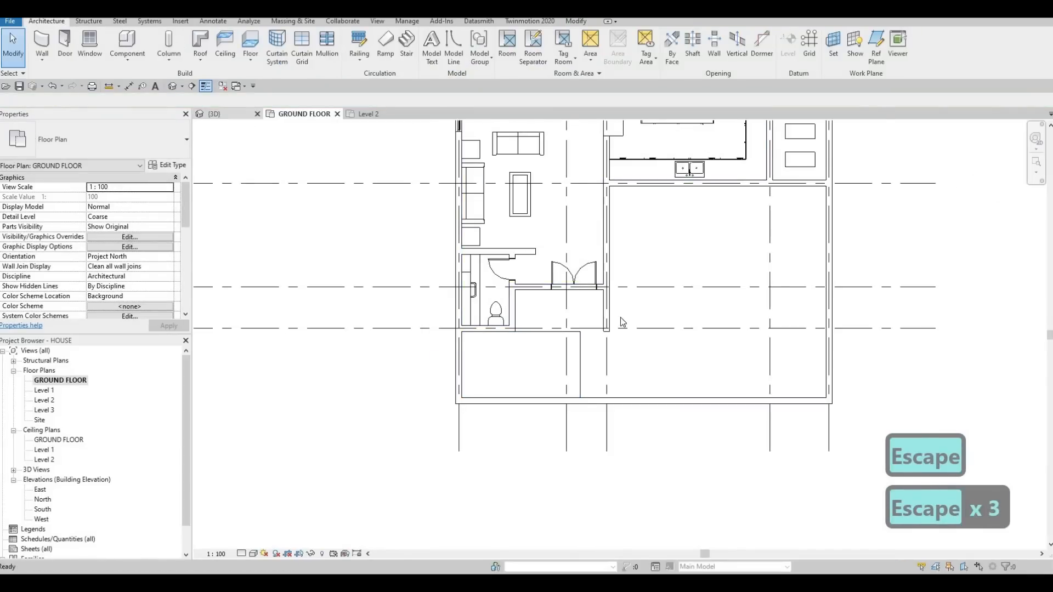
- Examine the driveway floor's edges at the base of the front boundary wall in the 3D view
left_click(214, 114)
key("Escape")
middle_click_drag(472, 418, 491, 305, "shift")
scroll(403, 400, "up", 3)
scroll(493, 307, "up", 2)
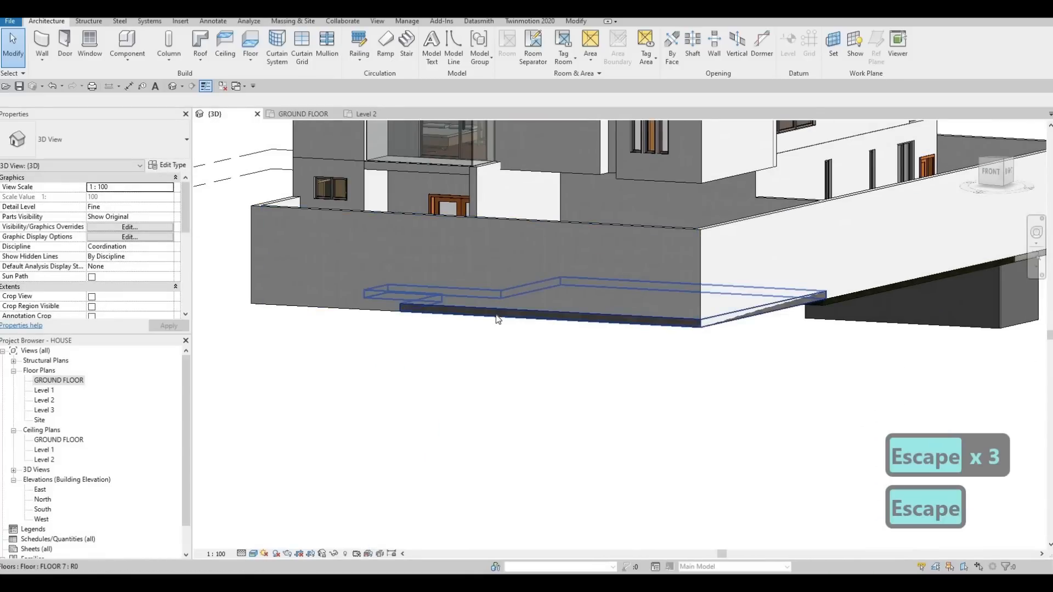
left_click(483, 321)
key("Escape")
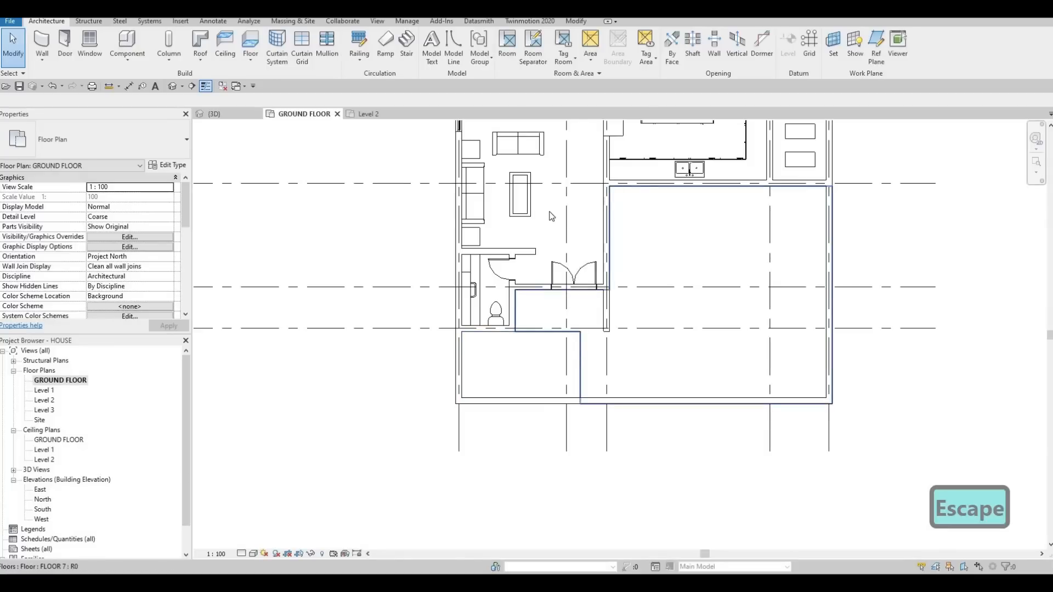
- Edit the driveway floor's boundary, moving its front and outer side edges to the inner faces of the boundary walls
left_click(593, 355)
left_click(447, 55)
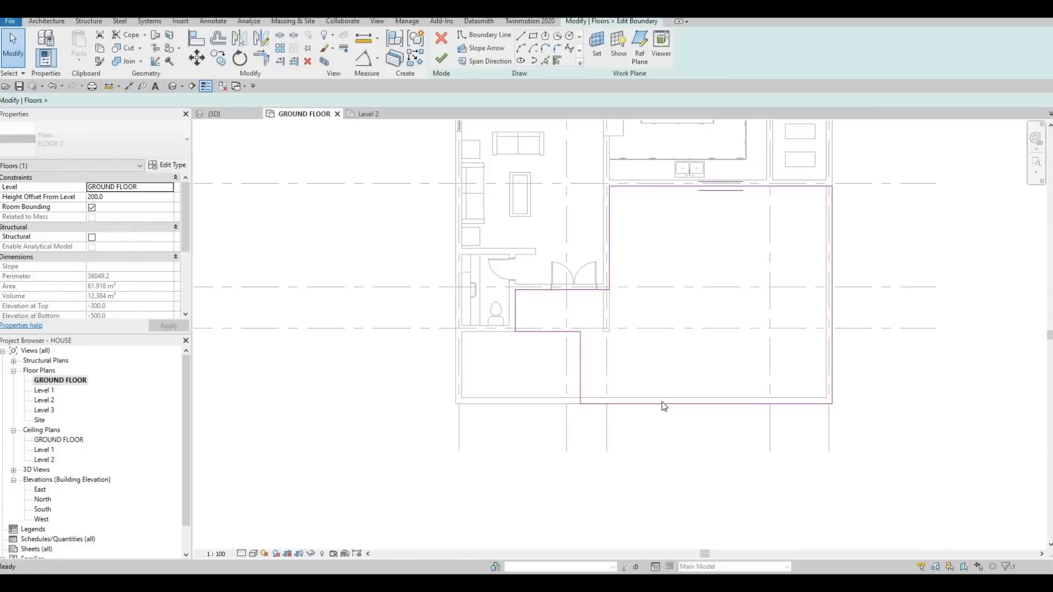
left_click(672, 400)
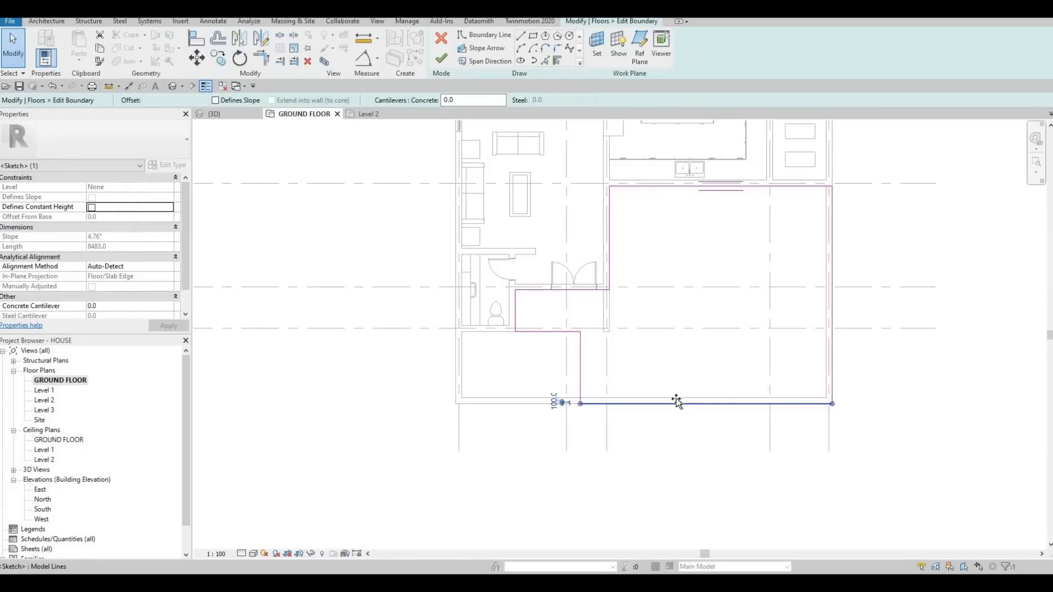
left_click_drag(676, 402, 678, 396)
key("Escape")
mouse_move(831, 259)
left_mouse_down()
mouse_move(814, 263)
mouse_move(827, 261)
left_mouse_up()
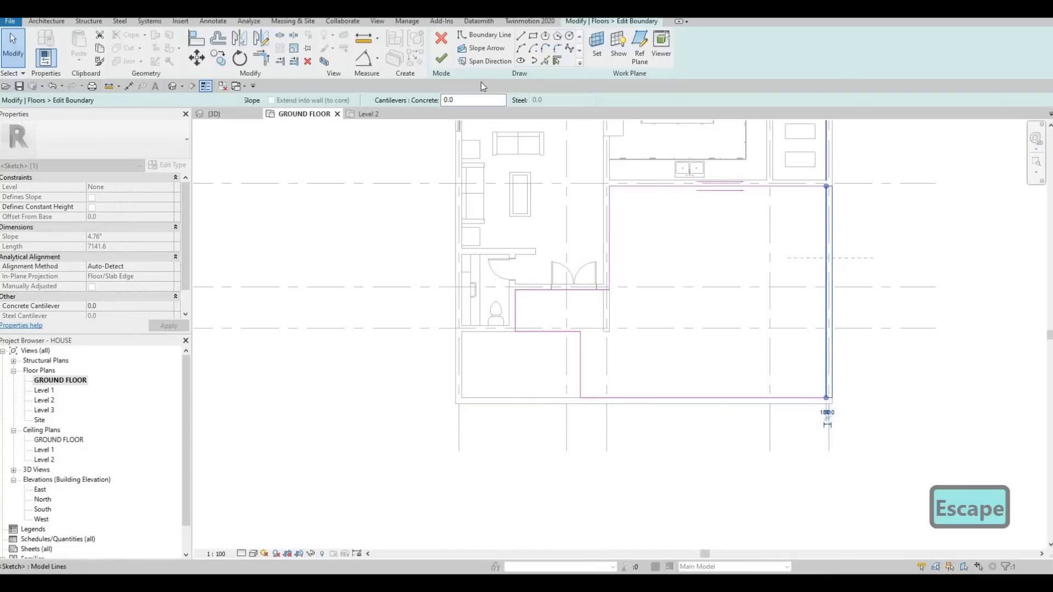
key("Escape")
key("Escape")
key("Escape")
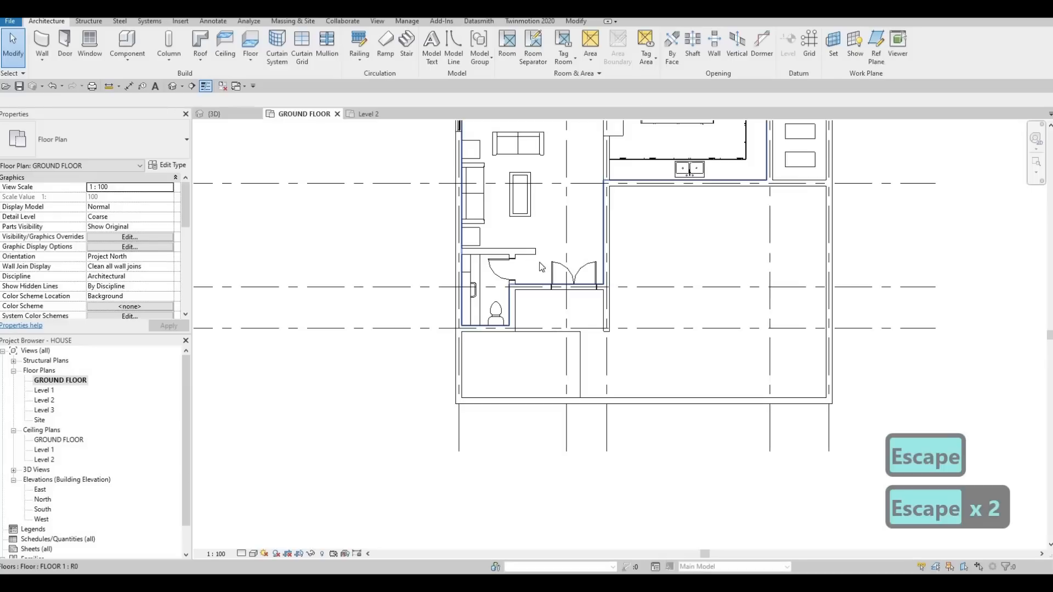
- Start another FLOOR 3 floor on the ground floor and pick the outer faces of the side and rear boundary walls as its inner boundary
scroll(620, 288, "down", 4)
key("Escape")
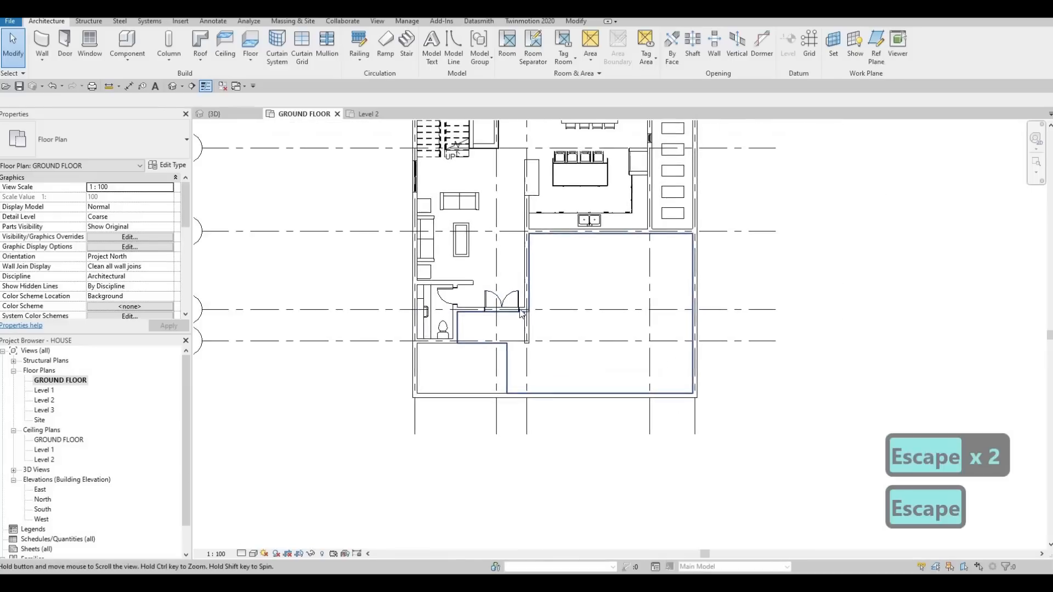
middle_click_drag(520, 320, 519, 292)
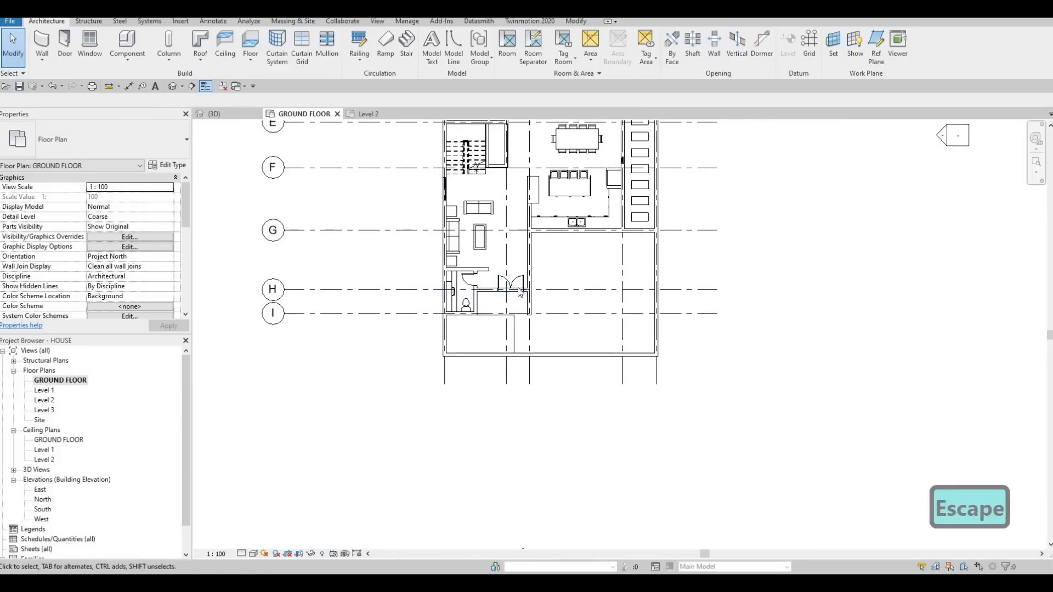
scroll(526, 285, "down", 2)
middle_click_drag(516, 305, 495, 352)
left_click(512, 349)
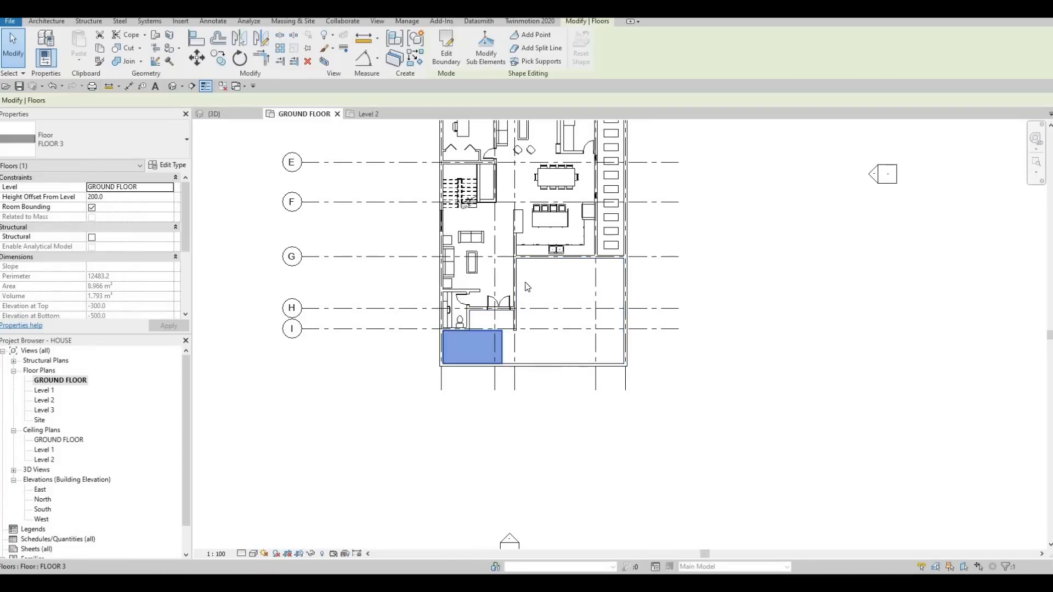
key("c")
key("s")
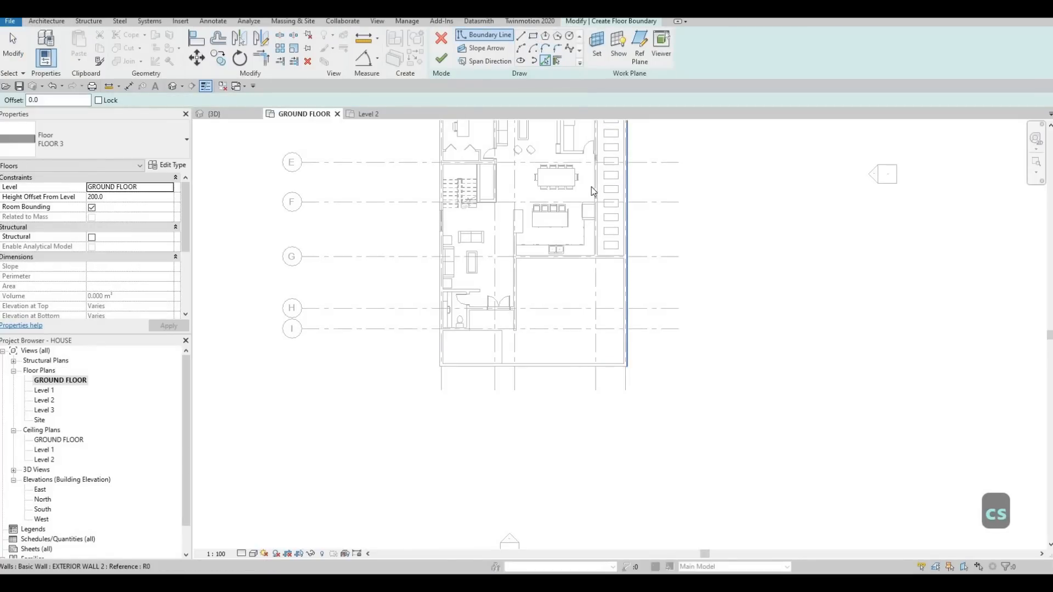
middle_click_drag(596, 254, 628, 418)
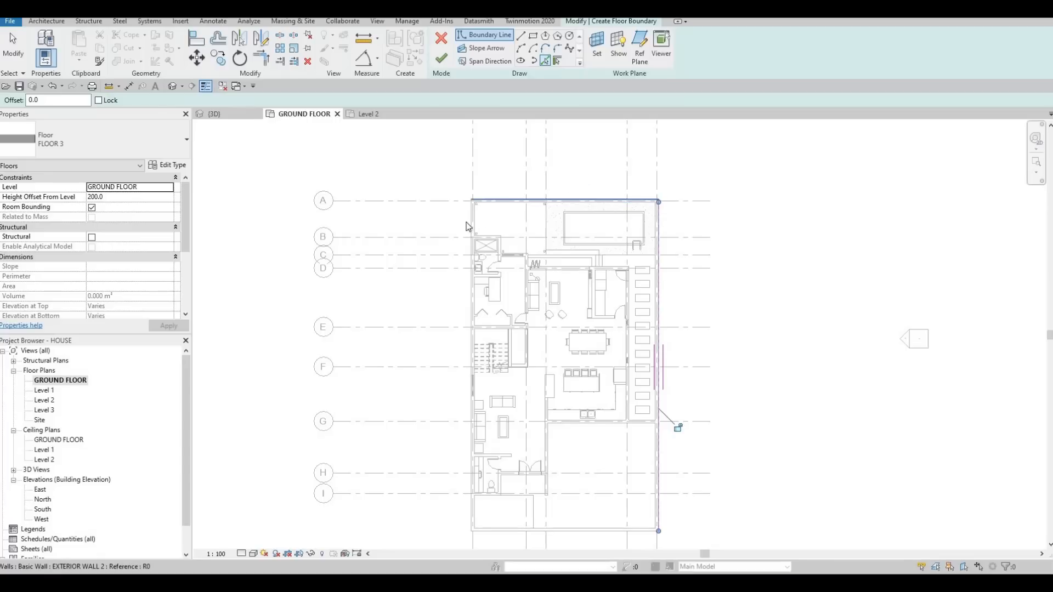
left_click(466, 222)
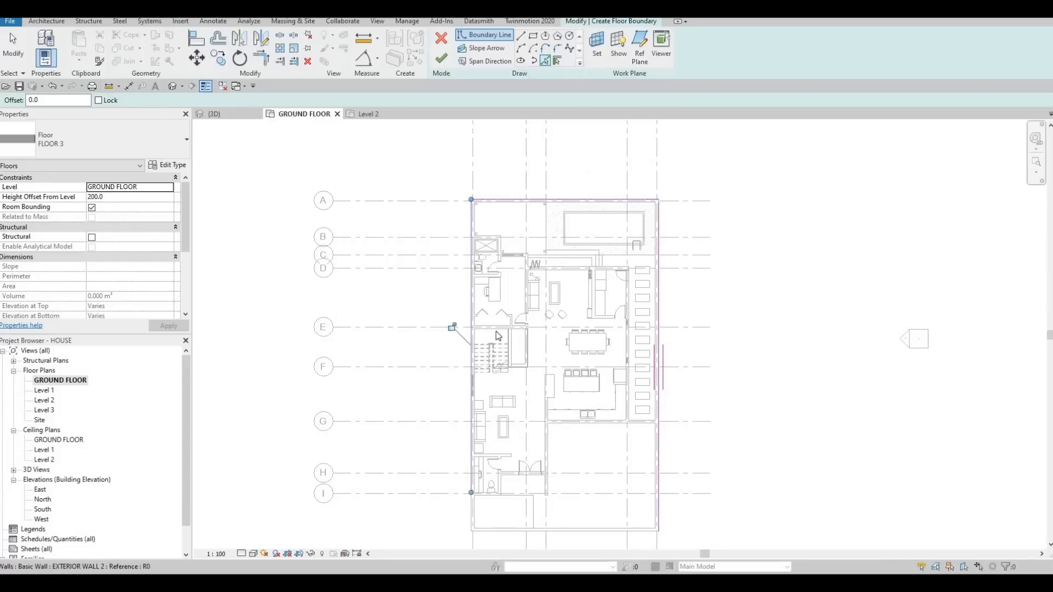
- Draw outer boundary lines from the plot's front corner: about 34000 sideways, 37000 towards the rear, 78000 across and 37000 back to the front
scroll(537, 271, "down", 3)
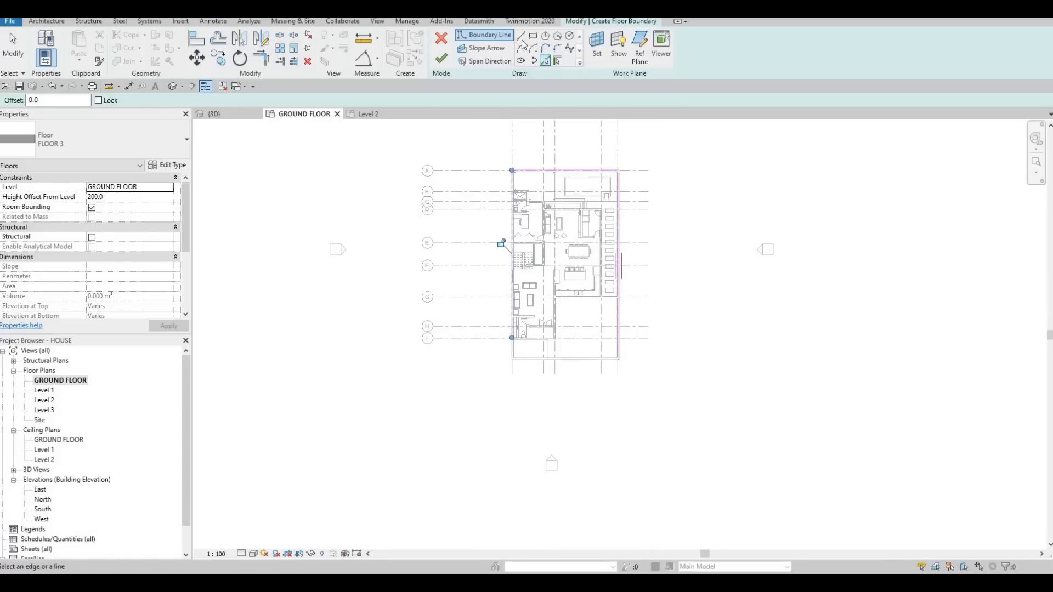
scroll(602, 373, "up", 2)
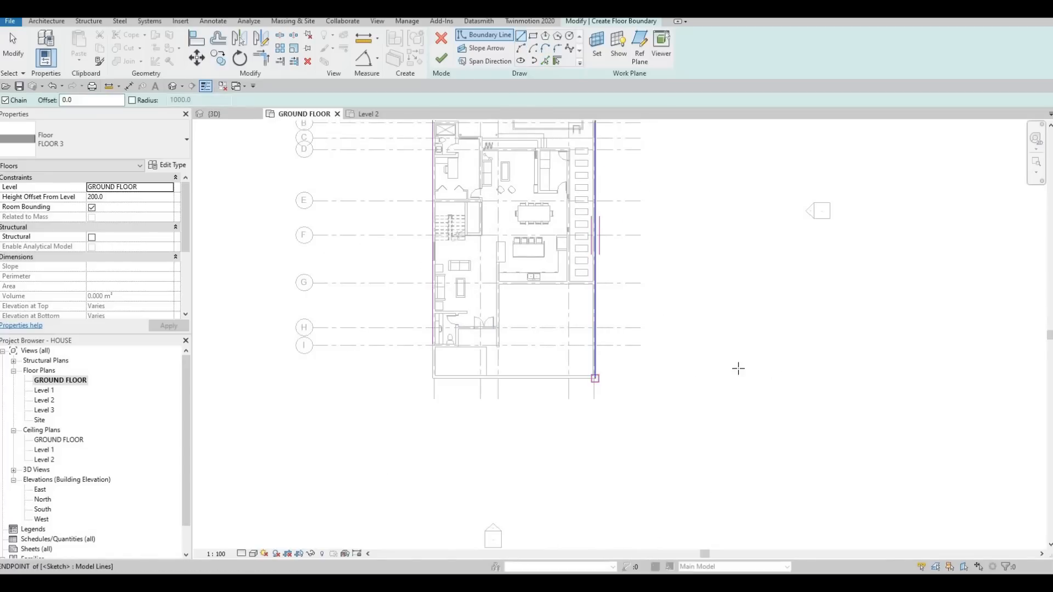
scroll(861, 383, "down", 3)
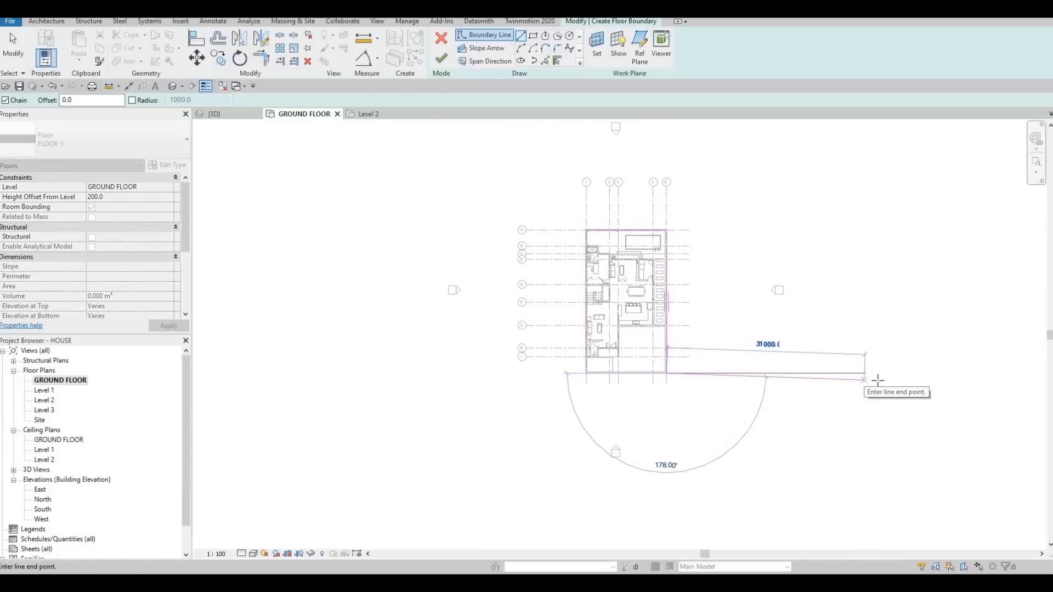
left_click(883, 373)
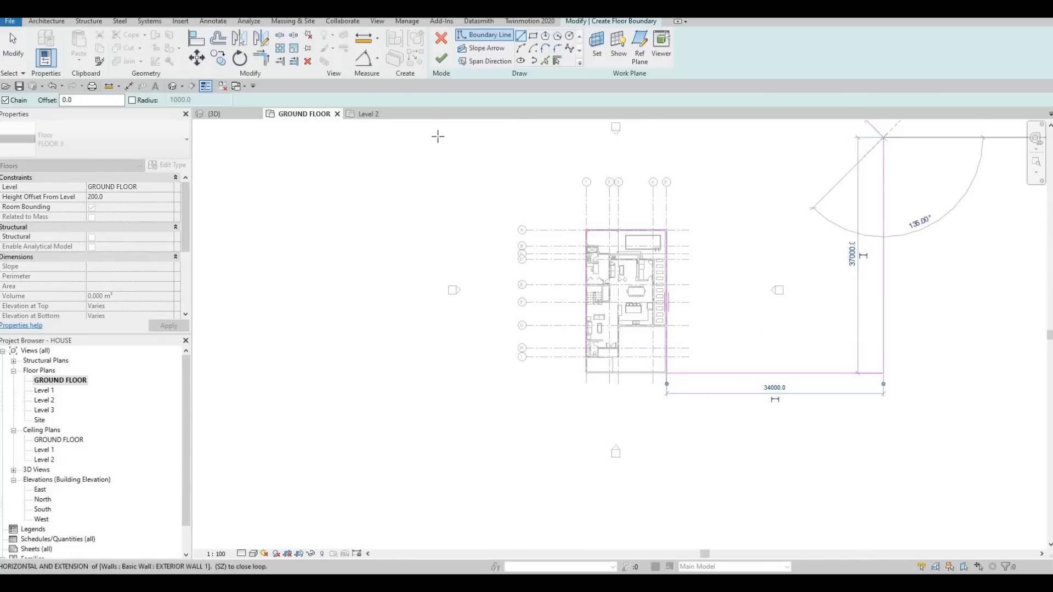
left_click(494, 135)
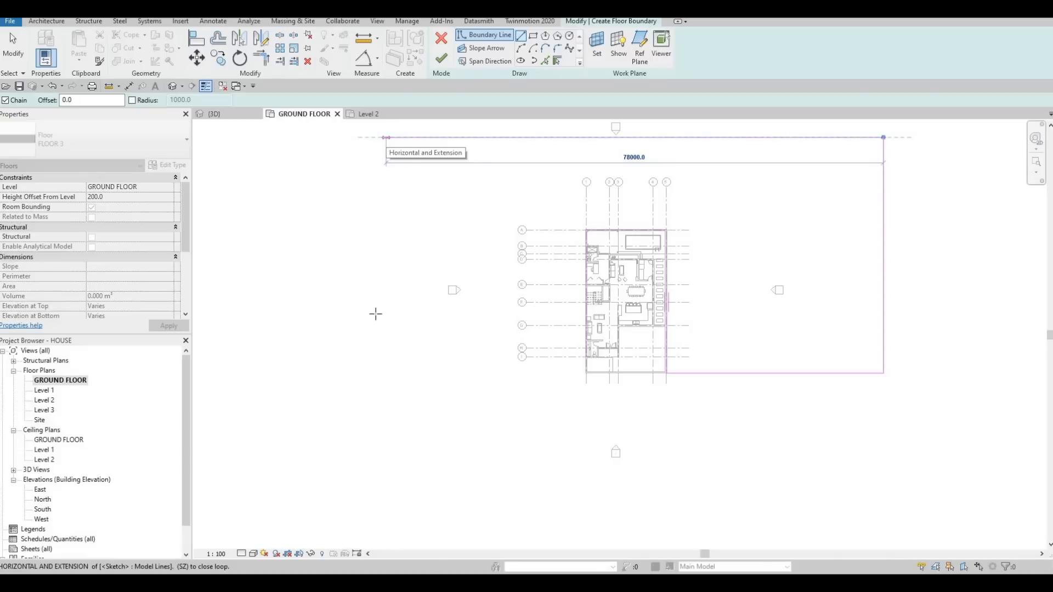
left_click(386, 137)
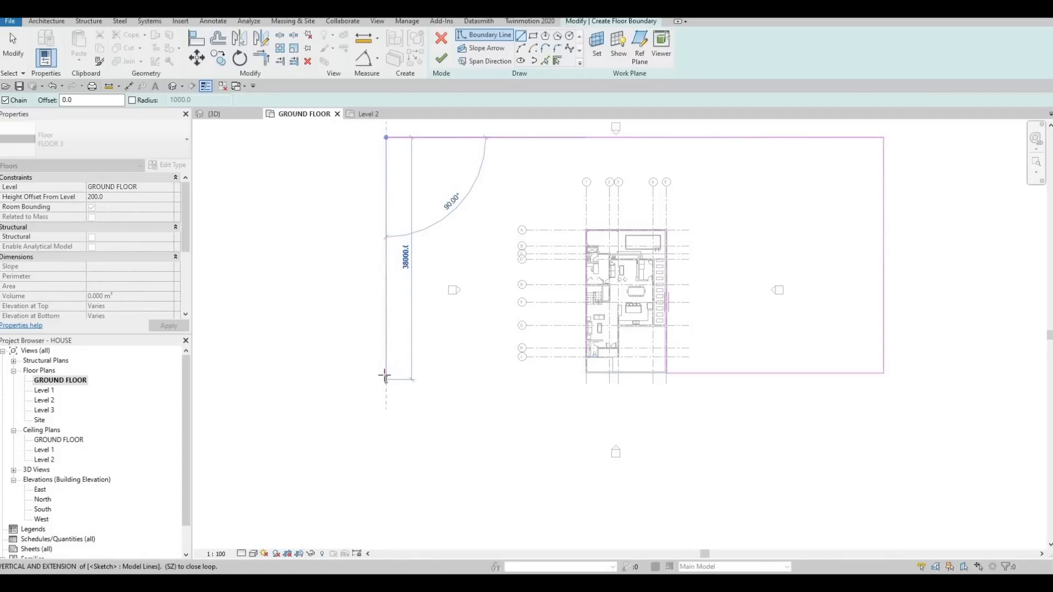
left_click(386, 374)
key("Escape")
key("Escape")
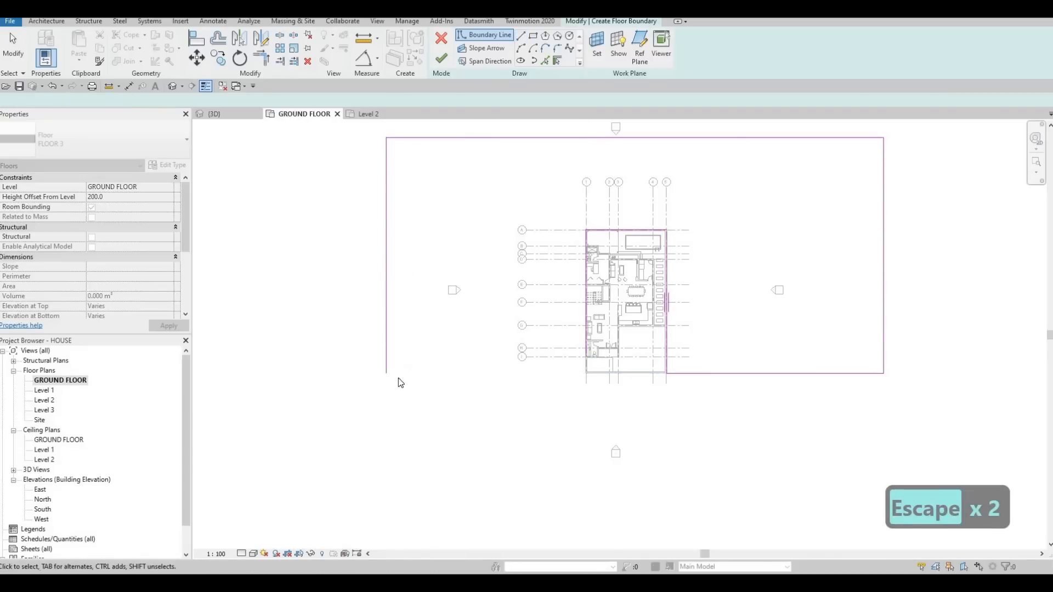
left_click(386, 362)
key("c")
key("s")
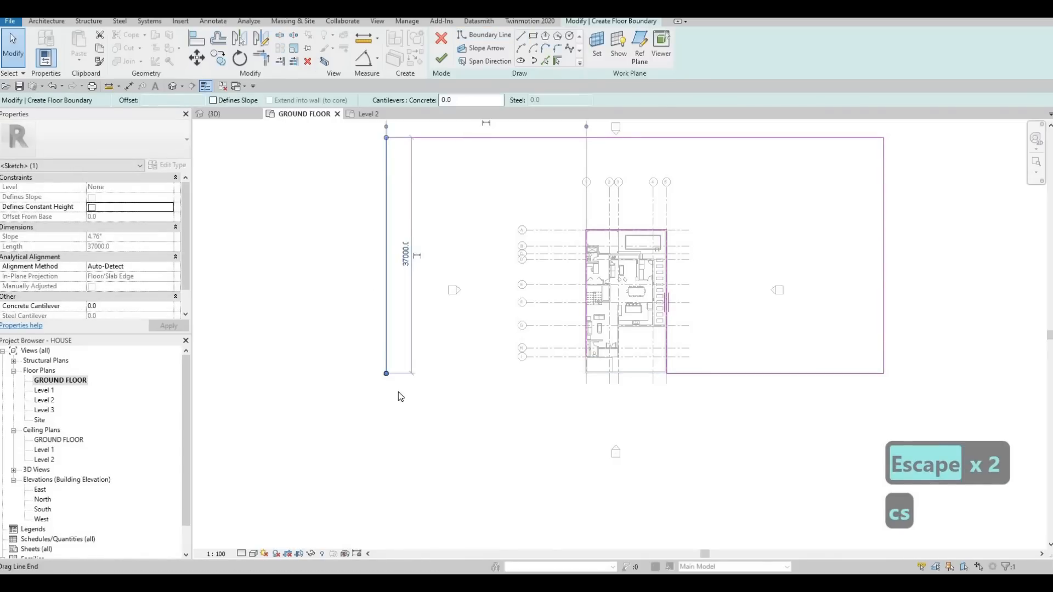
key("Escape")
key("Escape")
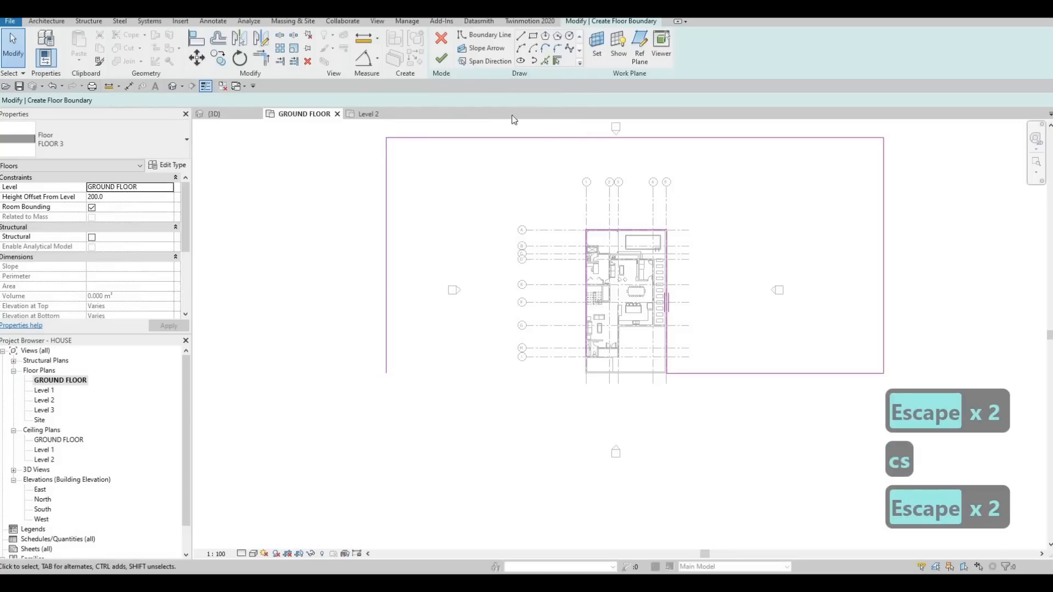
- Draw a front boundary line about 15000 long towards the house and trim it to the side boundary line at the front corner
left_click(388, 374)
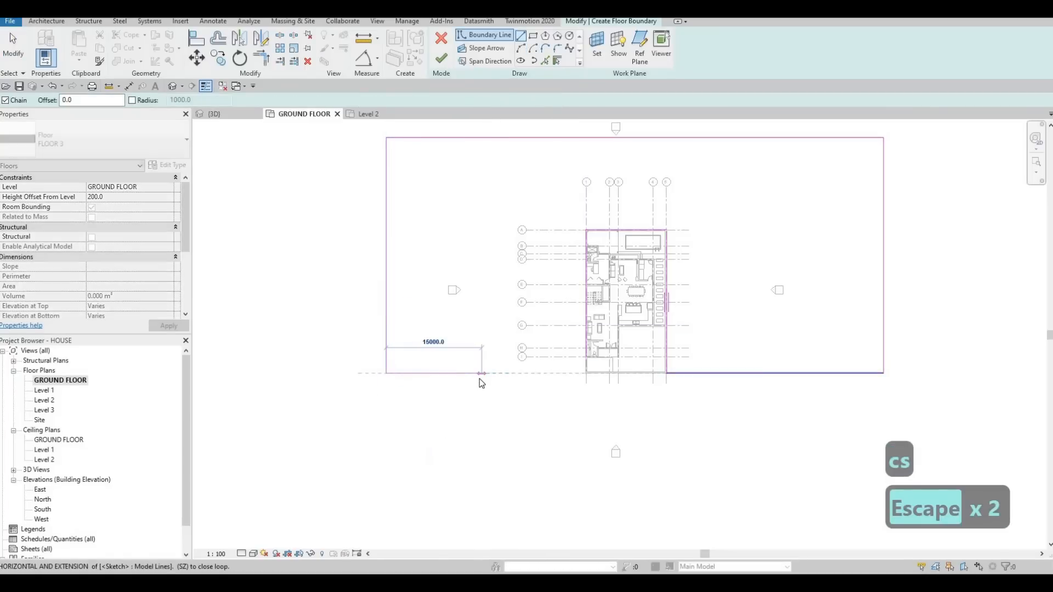
left_click(480, 376)
key("Escape")
key("Escape")
key("t")
key("r")
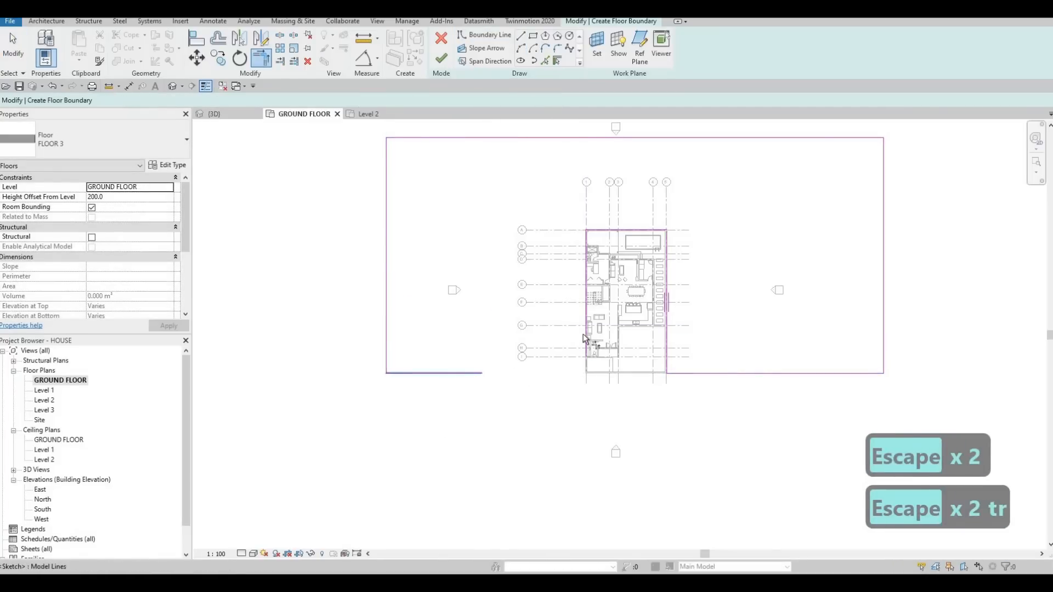
left_click(583, 336)
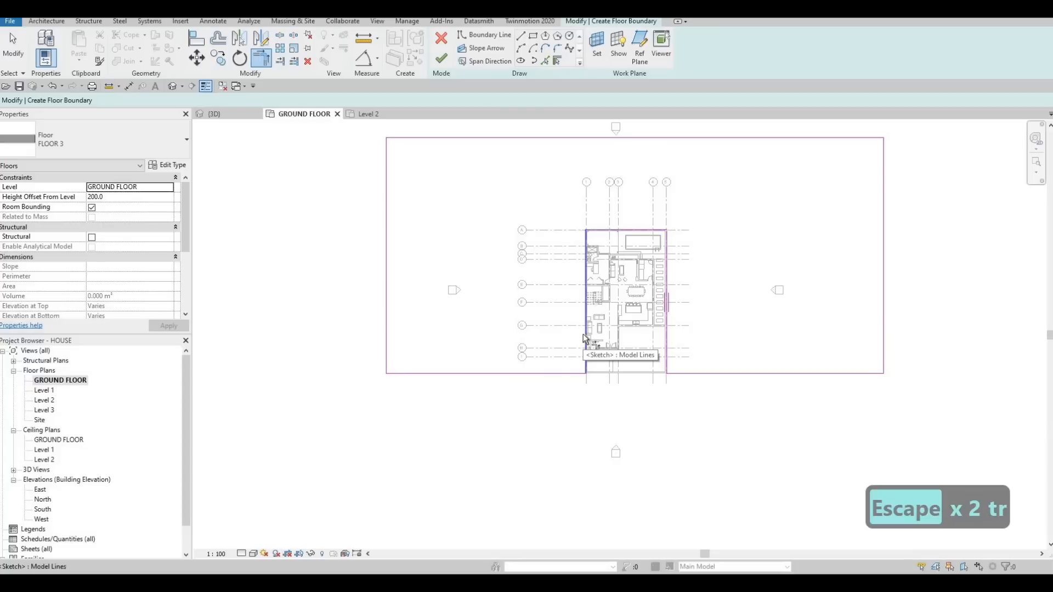
key("Escape")
key("Escape")
- Enlarge the outer boundary, moving the rear line to about 25000 and both side lines to about 44000 from the plot
middle_click_drag(666, 176, 666, 255)
key("Escape")
scroll(668, 226, "down", 1)
left_click_drag(635, 231, 636, 201)
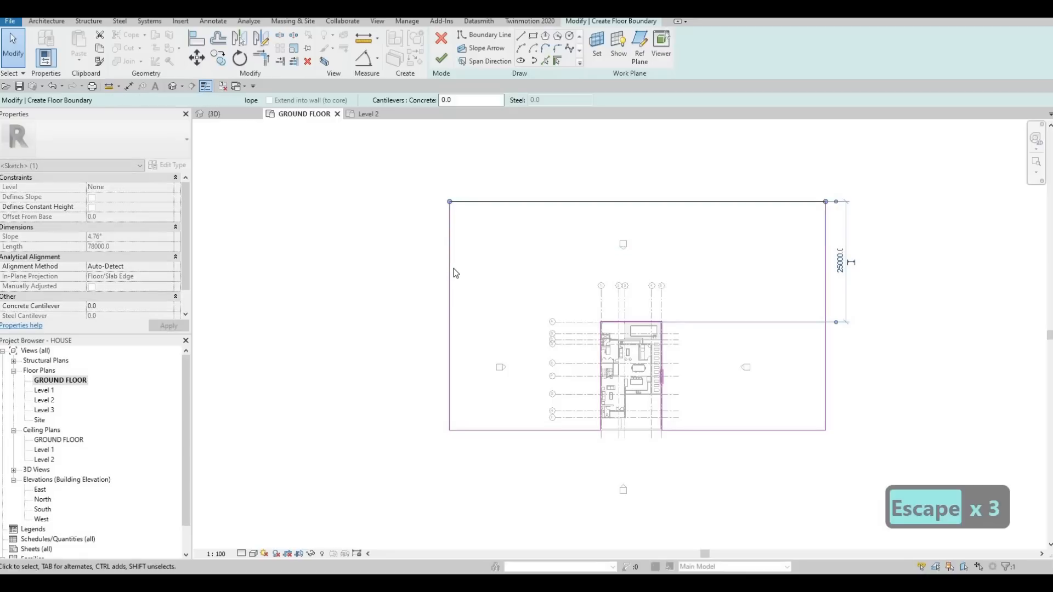
left_click_drag(450, 263, 394, 265)
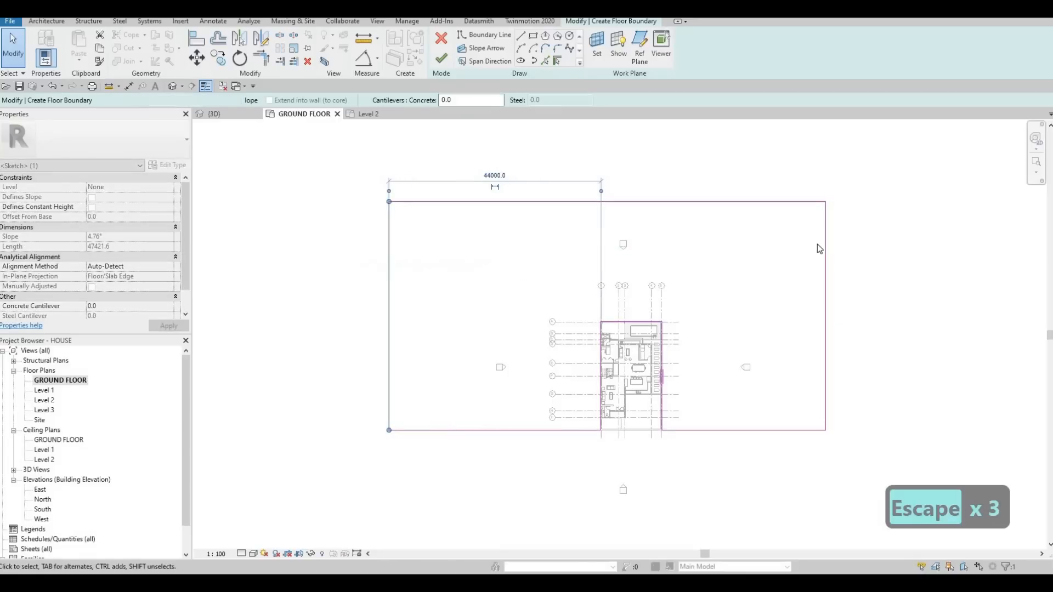
left_click_drag(825, 243, 873, 237)
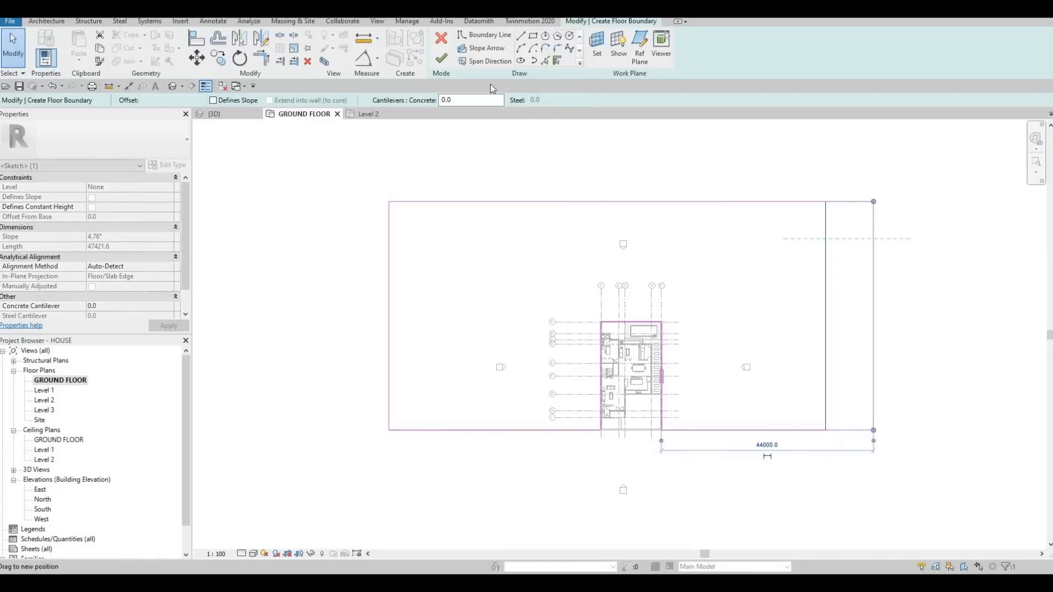
key("Escape")
- Trim the open rear corner of the inner boundary beside the pool into a closed loop and finish the floor
left_click(441, 60)
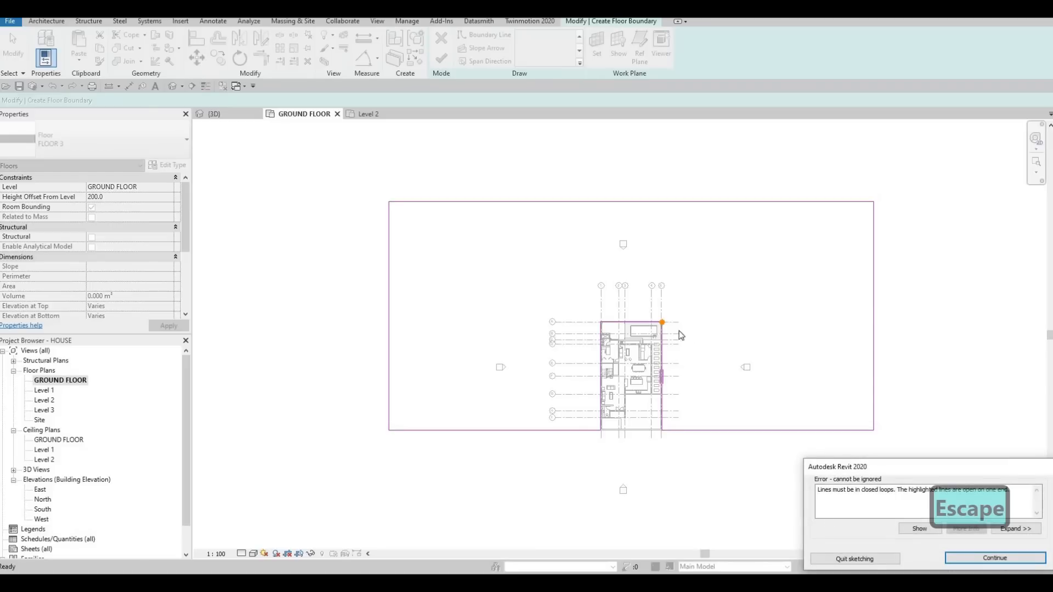
key("Escape")
key("Escape")
key("Escape")
key("t")
key("r")
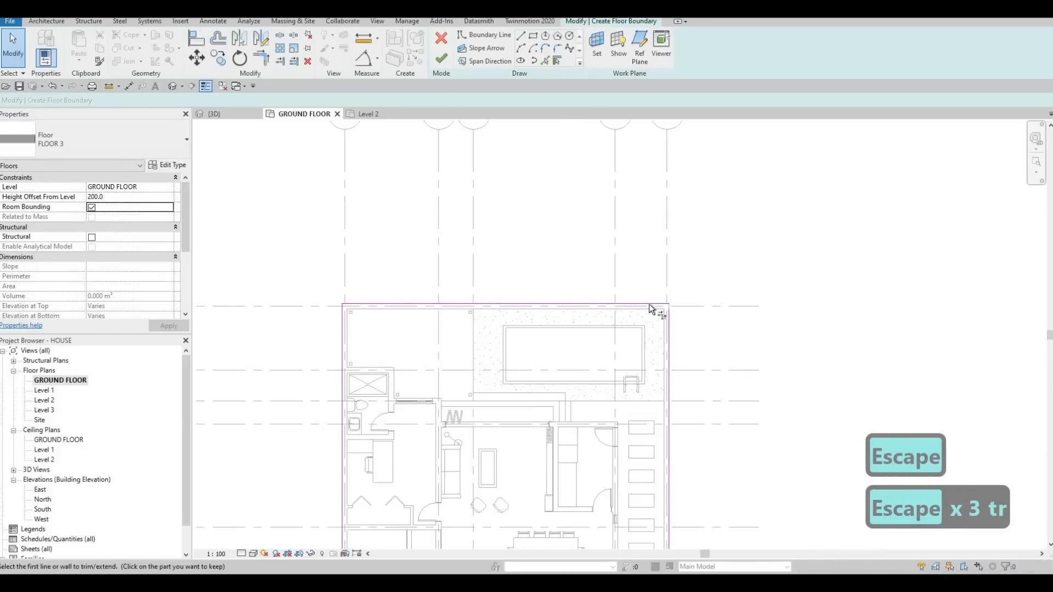
left_click(649, 305)
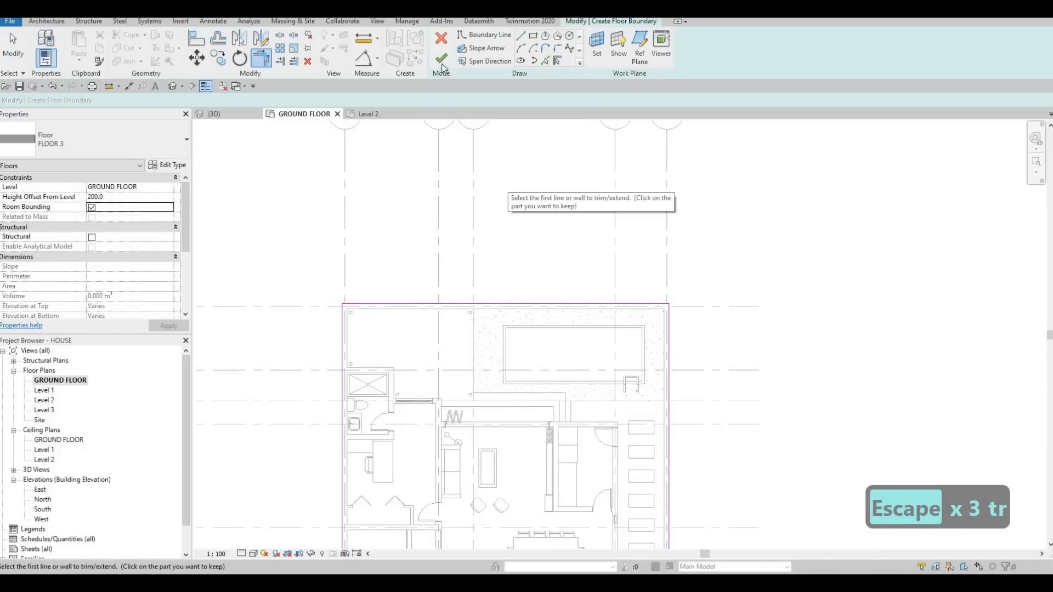
key("Escape")
key("Escape")
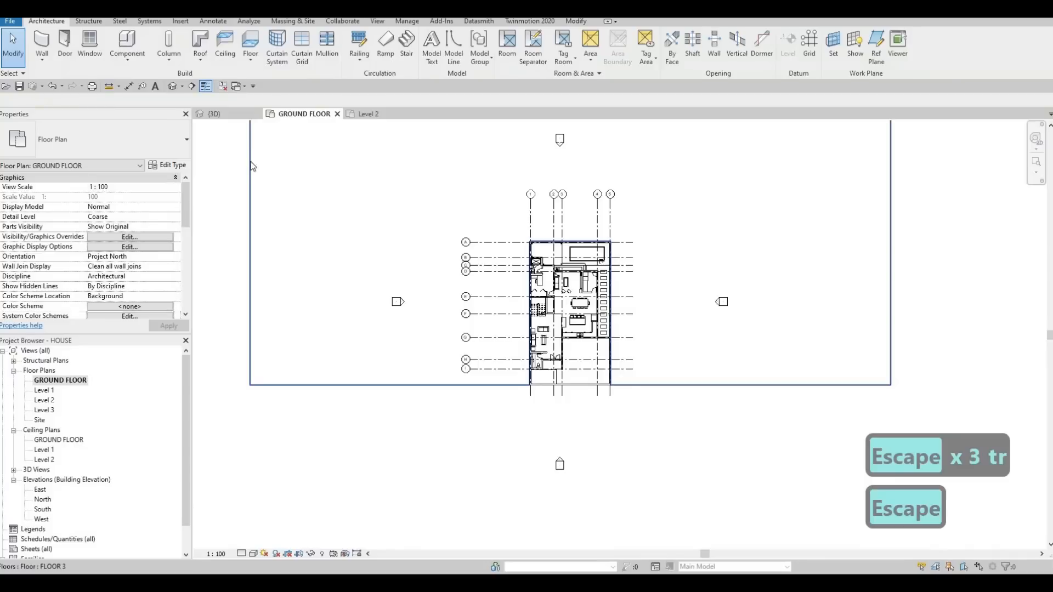
- Examine the surrounding base floor, the driveway and the side passage in the 3D view
left_click(235, 115)
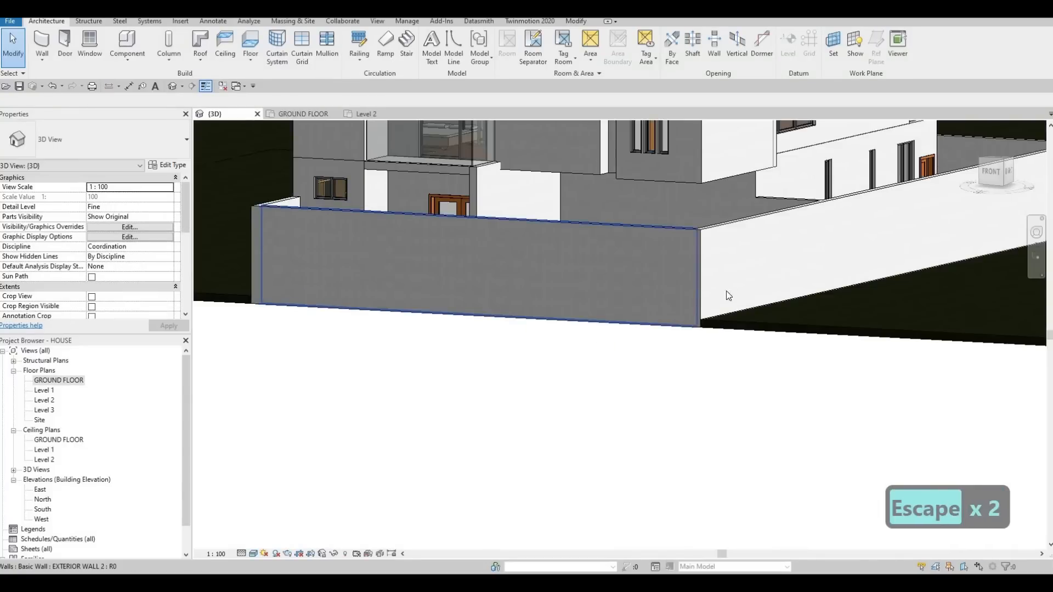
middle_click_drag(821, 353, 718, 272, "shift")
scroll(610, 290, "up", 3)
scroll(661, 319, "down", 3)
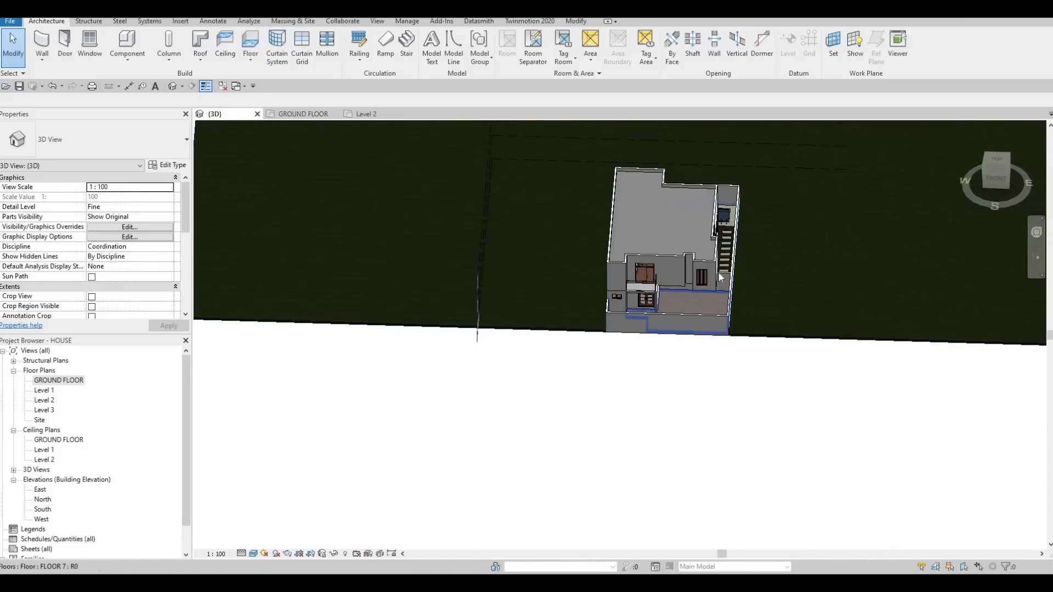
scroll(718, 272, "up", 3)
scroll(719, 277, "up", 5)
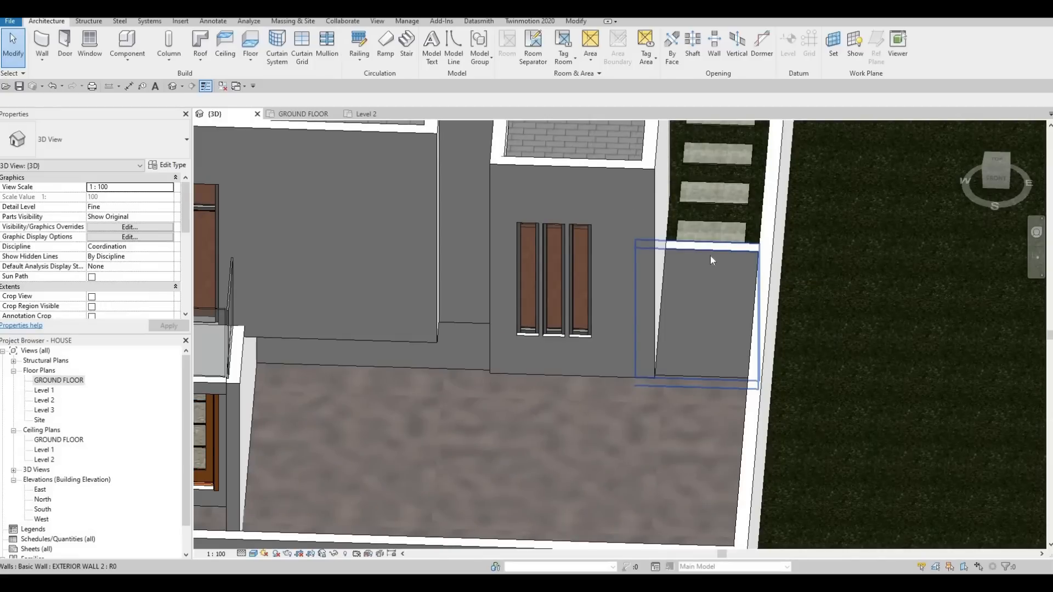
- Cut a rectangular opening about 1197 mm wide in the EXTERIOR WALL 2 wall that closes the side passage, and check it in 3D
left_click(709, 255)
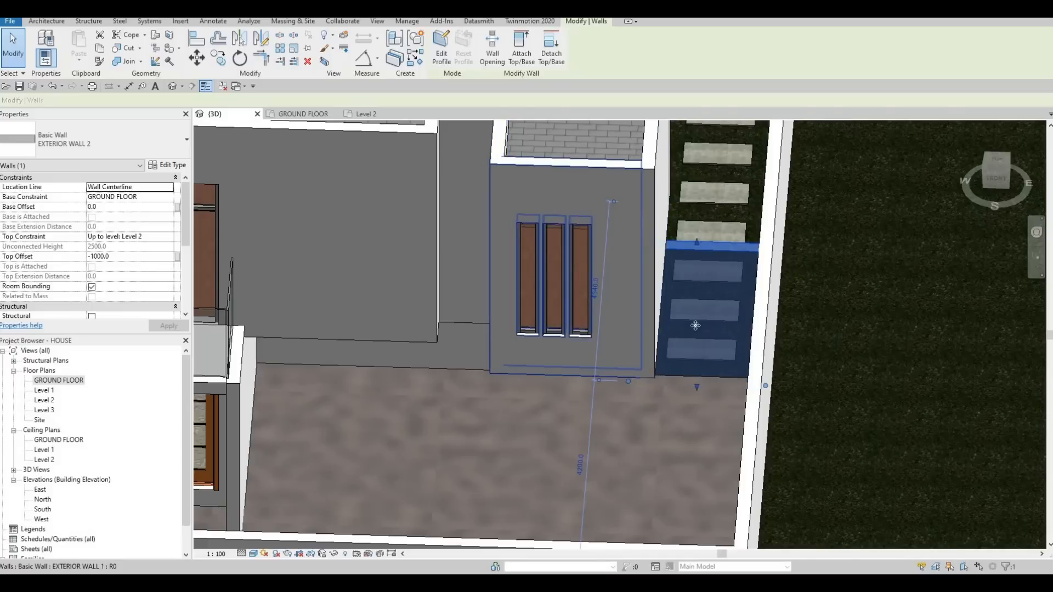
middle_click_drag(628, 367, 529, 143, "shift")
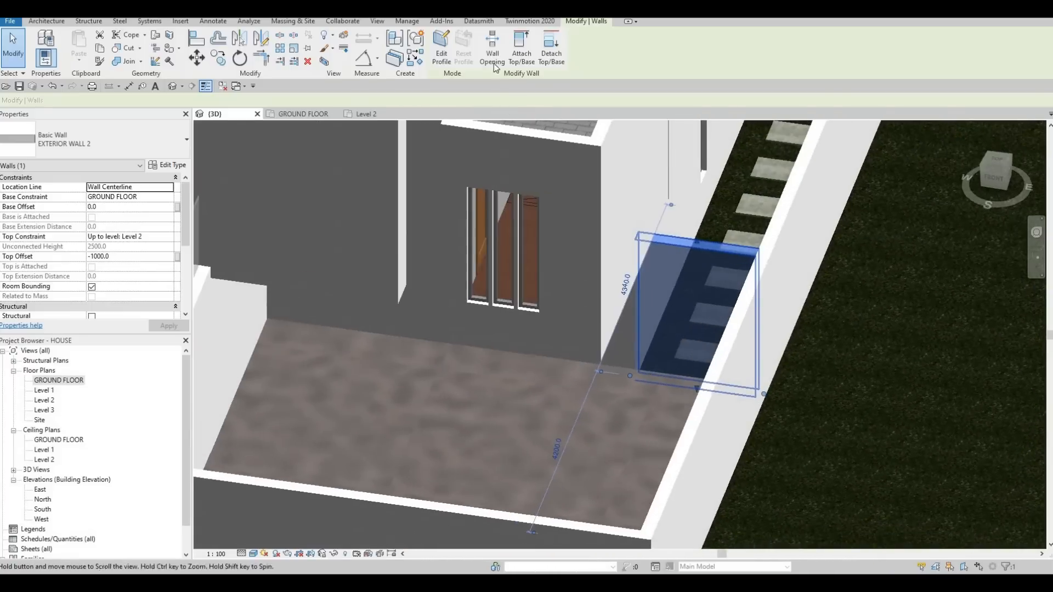
double_click(58, 379)
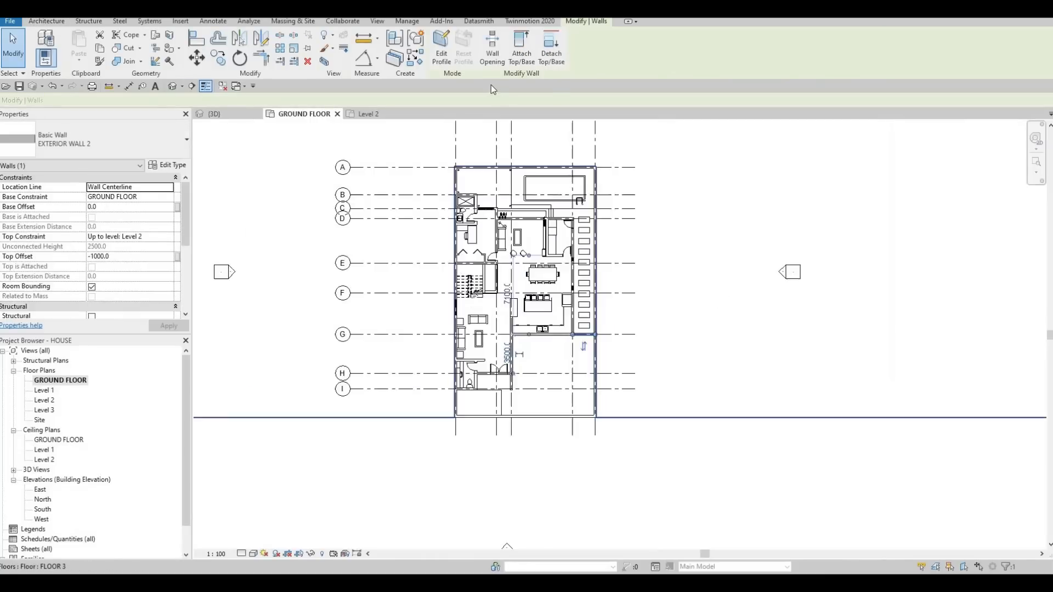
left_click(492, 50)
scroll(548, 427, "up", 5)
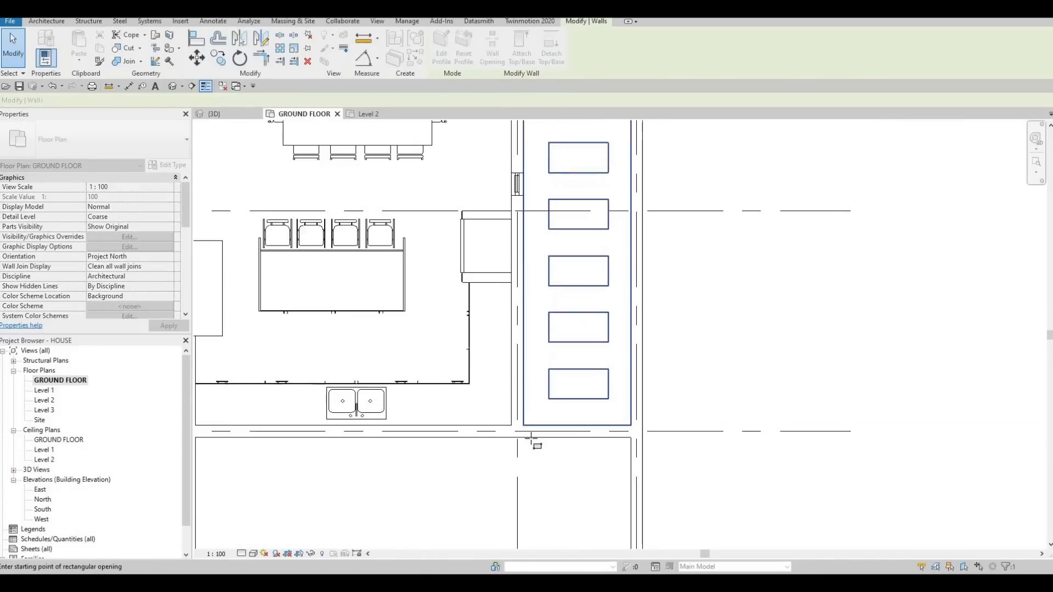
left_click(640, 440)
scroll(579, 410, "down", 5)
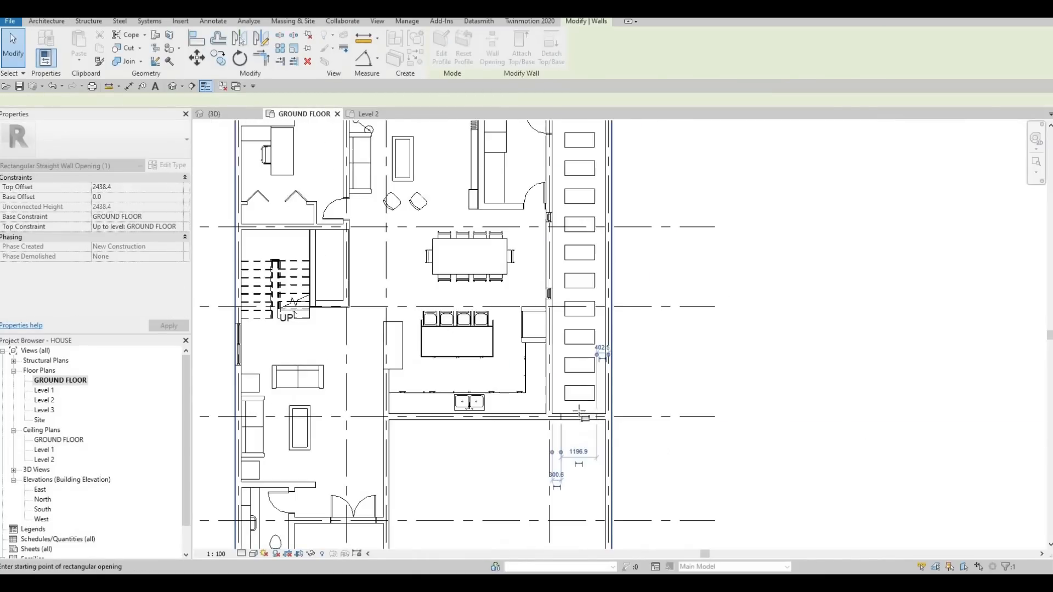
key("Escape")
key("Escape")
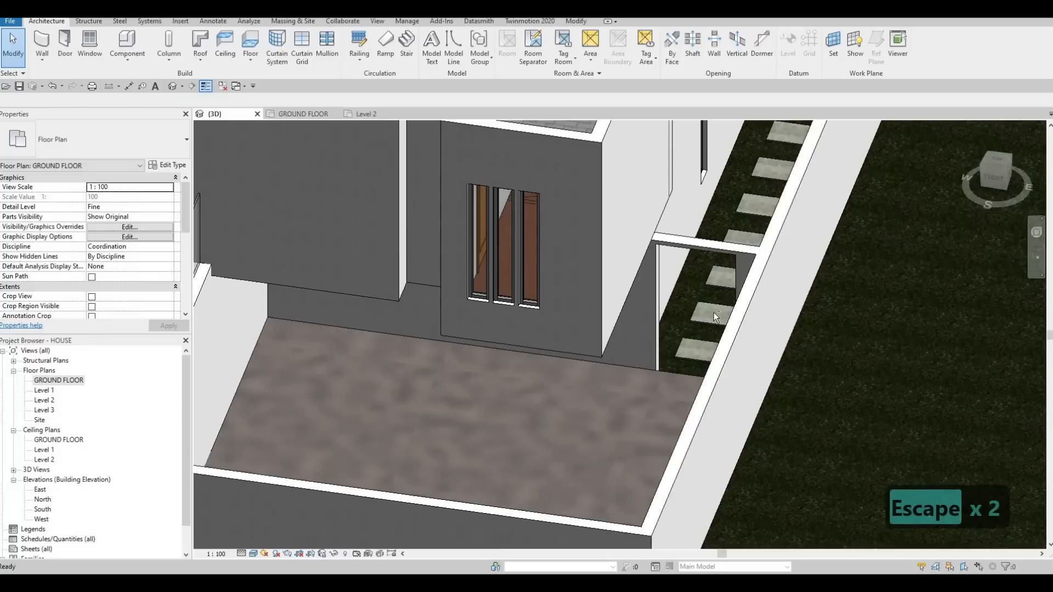
middle_click_drag(761, 242, 622, 326, "shift")
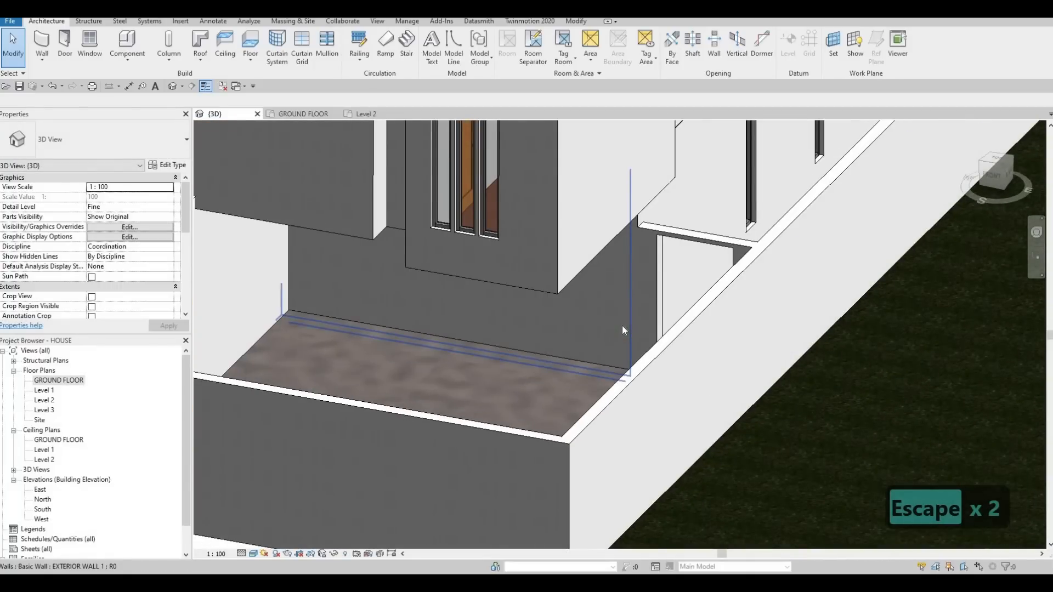
- Examine the side passage opening and the enclosed front yard from several angles in the 3D view
key("Escape")
middle_click_drag(623, 326, 689, 369, "shift")
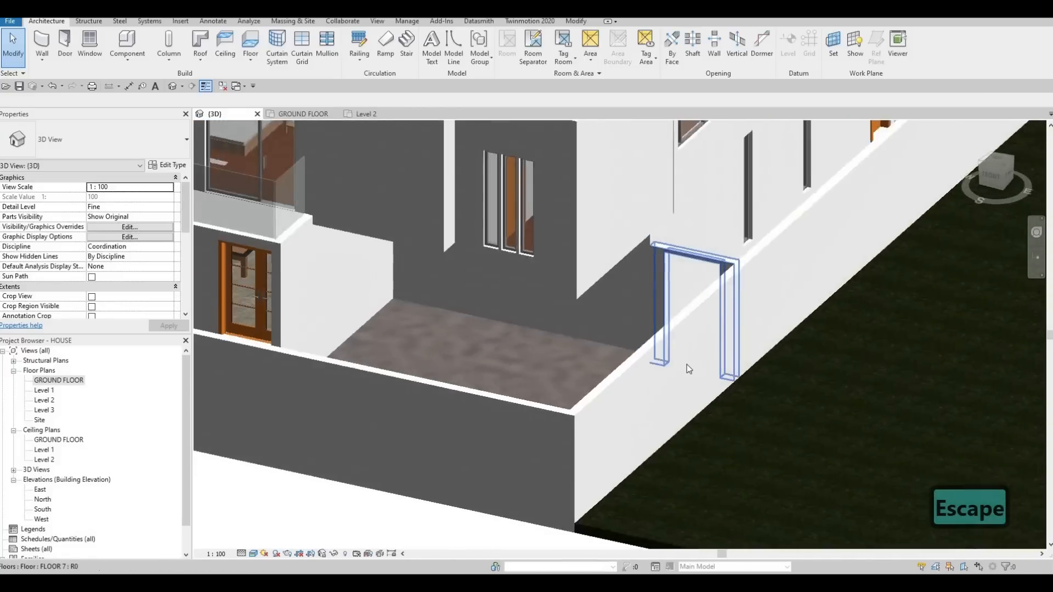
scroll(689, 369, "down", 2)
middle_click_drag(438, 378, 655, 357)
middle_click_drag(711, 302, 770, 353, "shift")
middle_click_drag(770, 354, 762, 307)
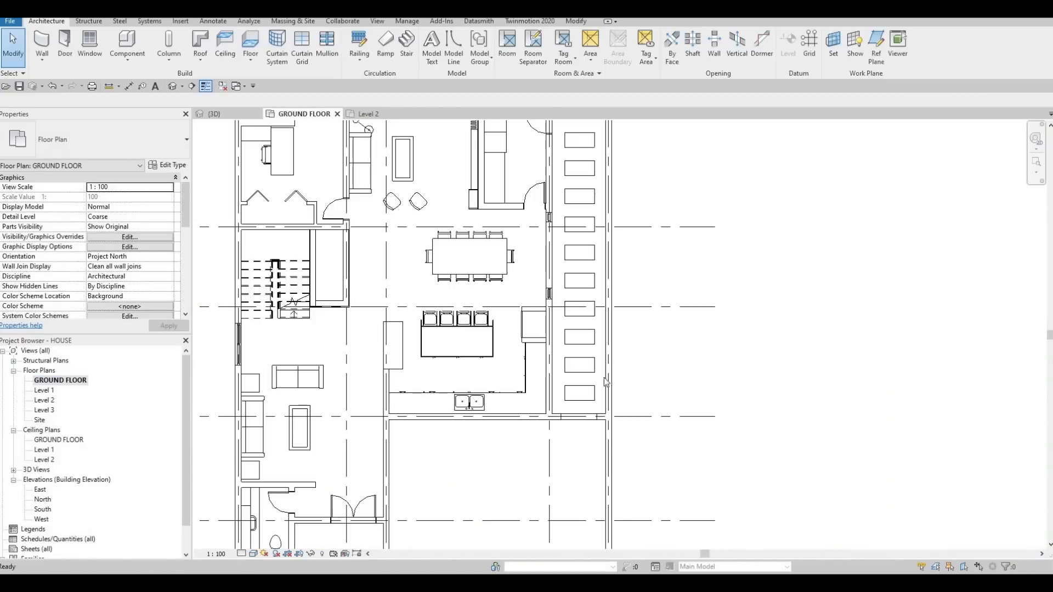
- Split the front EXTERIOR WALL 2 boundary wall on the ground floor plan at both ends of the narrow entrance path
middle_click_drag(491, 439, 571, 360)
scroll(570, 360, "down", 2)
middle_click_drag(517, 503, 591, 331)
scroll(591, 330, "up", 3)
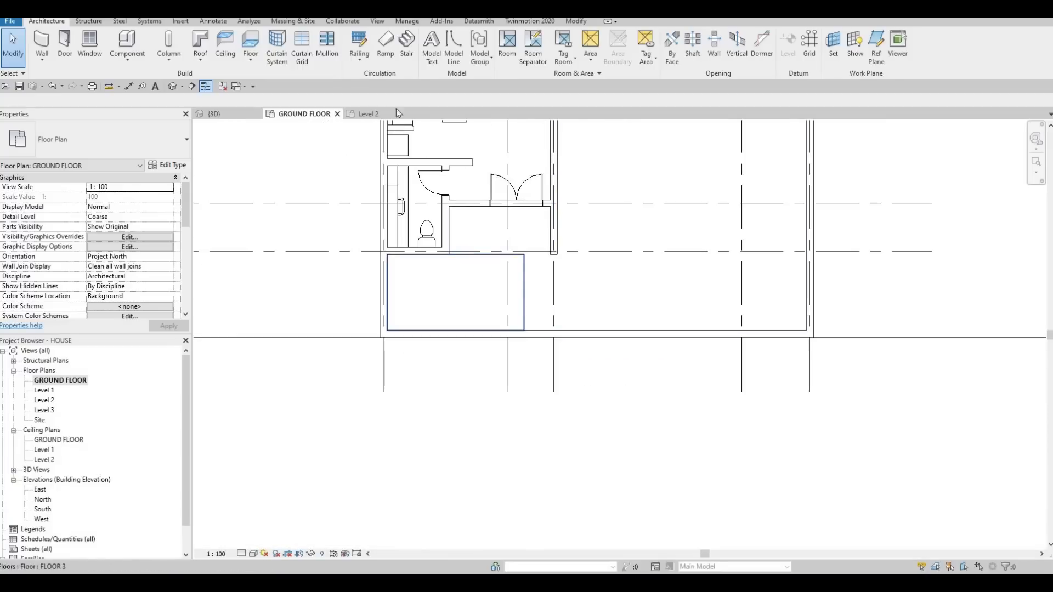
key("Escape")
key("Escape")
key("s")
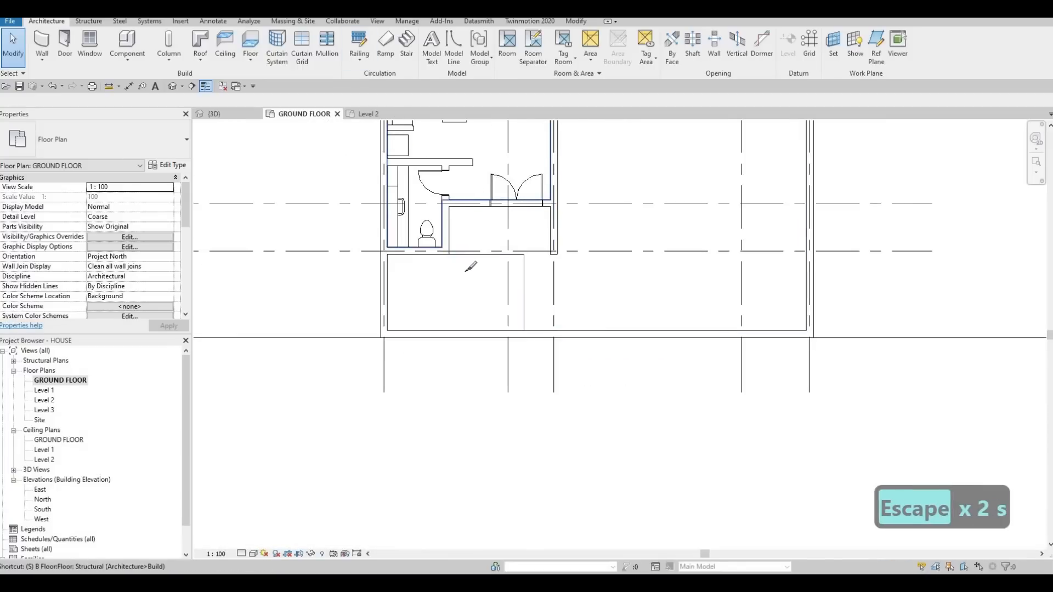
key("l")
scroll(554, 327, "up", 3)
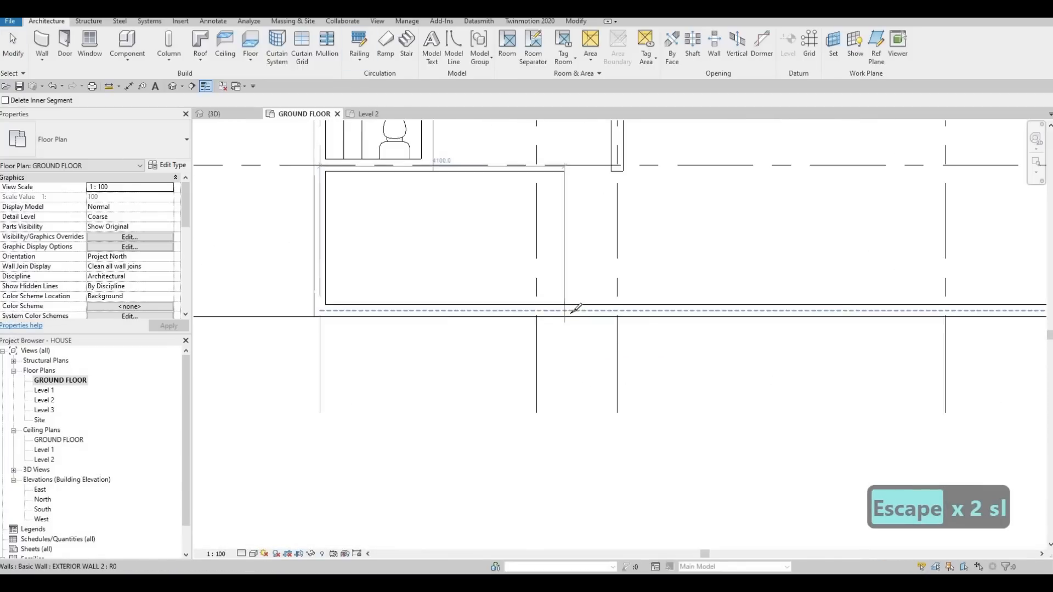
scroll(569, 308, "up", 2)
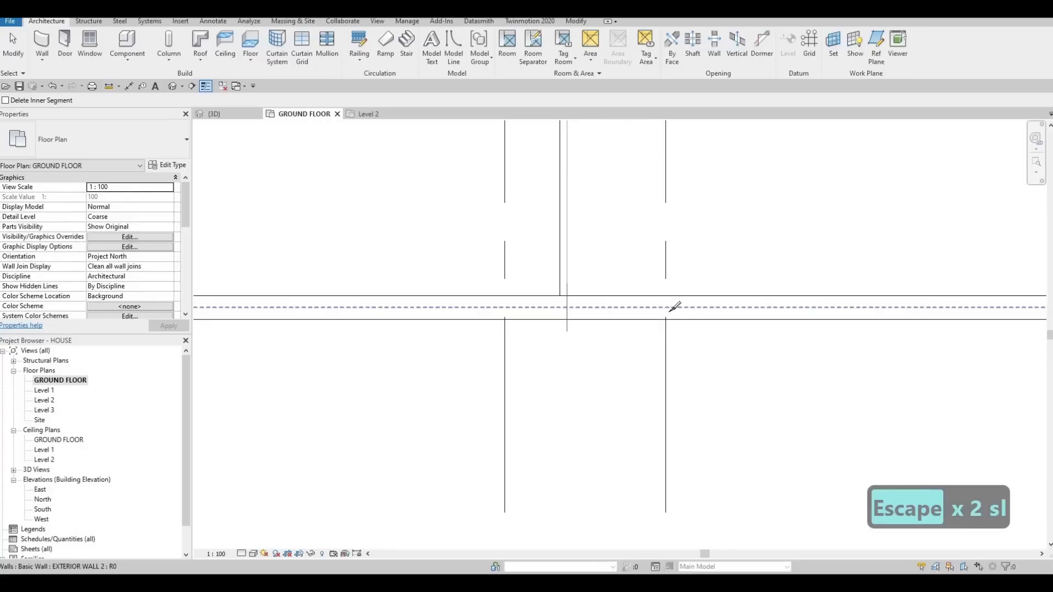
scroll(674, 307, "down", 2)
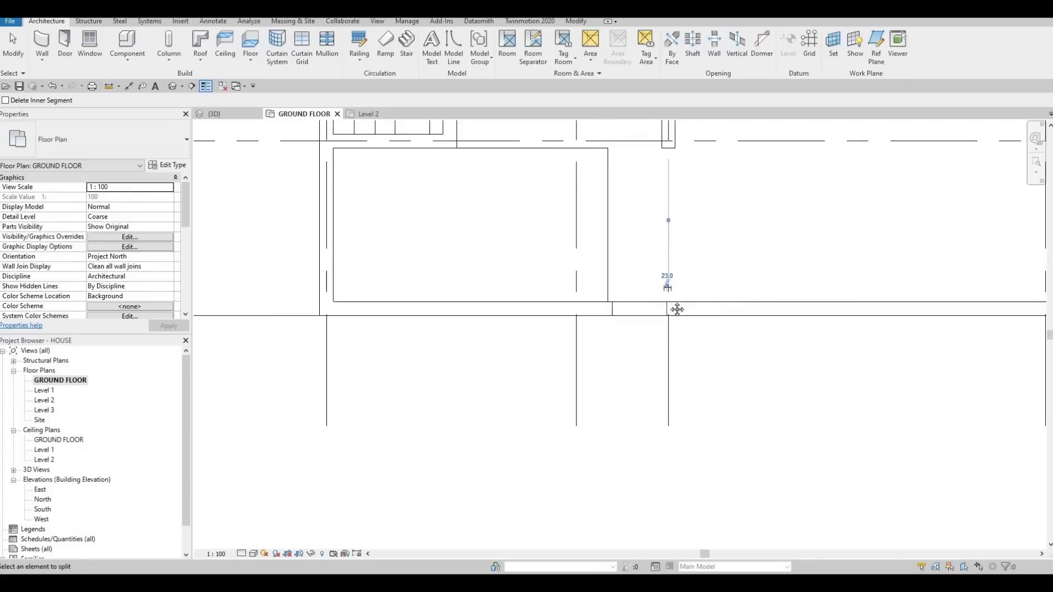
- Split the front boundary wall at both ends of the driveway, leaving a short pier beside the entrance path and about 500 mm at the side wall
key("Escape")
scroll(647, 288, "down", 2)
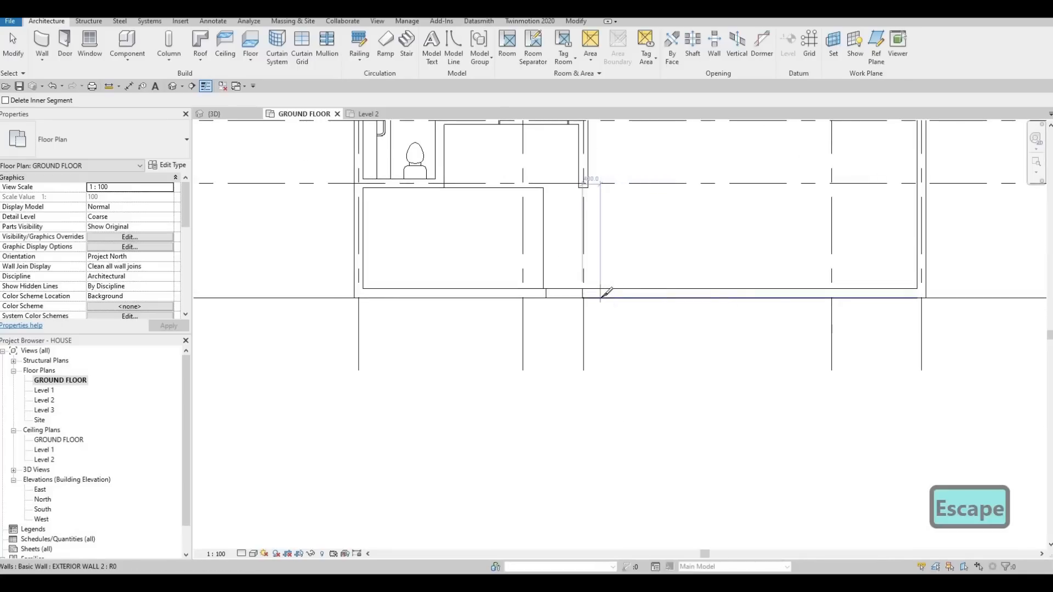
left_click(885, 299)
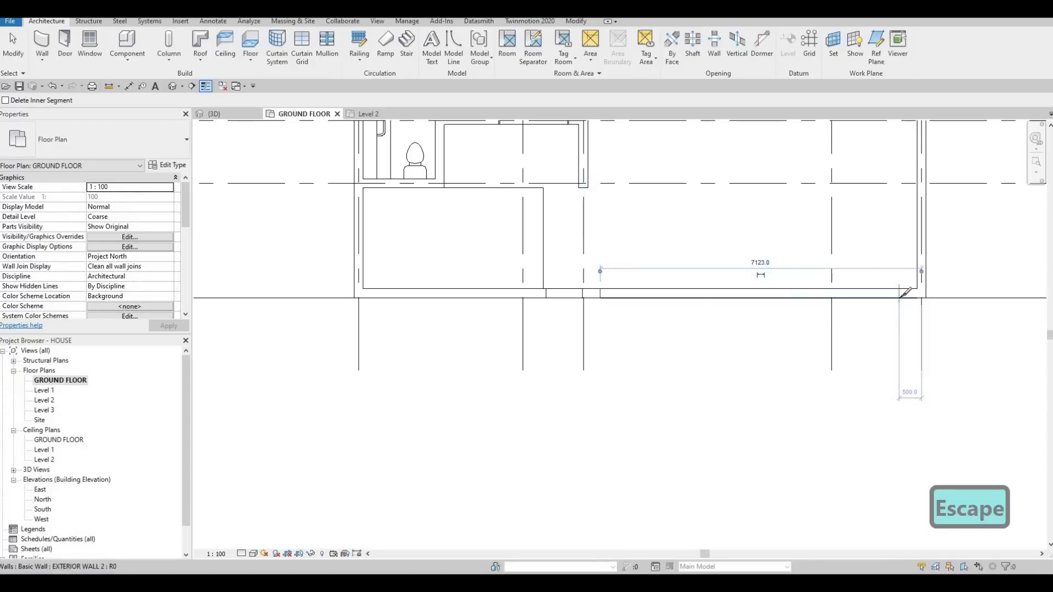
key("Escape")
key("Escape")
- Delete the driveway and entrance path segments of the front wall and check the two gate openings in 3D
left_click(688, 302)
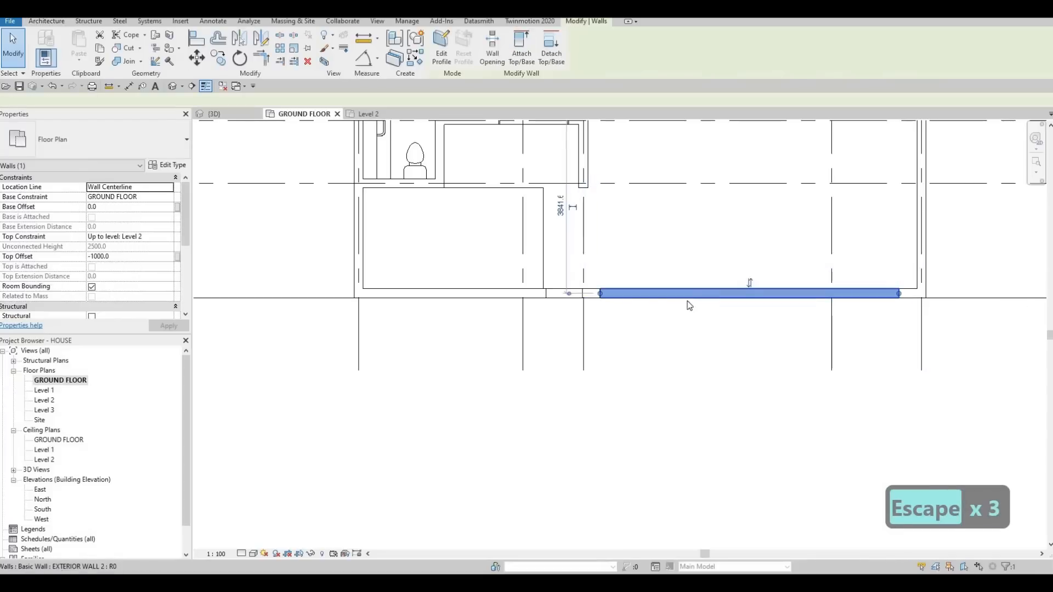
key("Delete")
key("Delete")
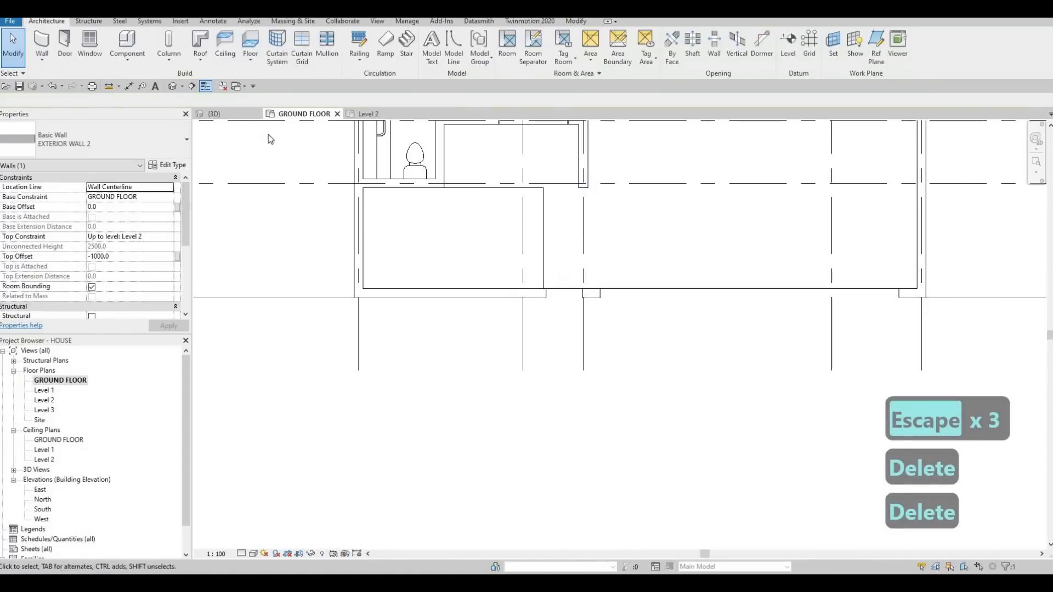
left_click(226, 114)
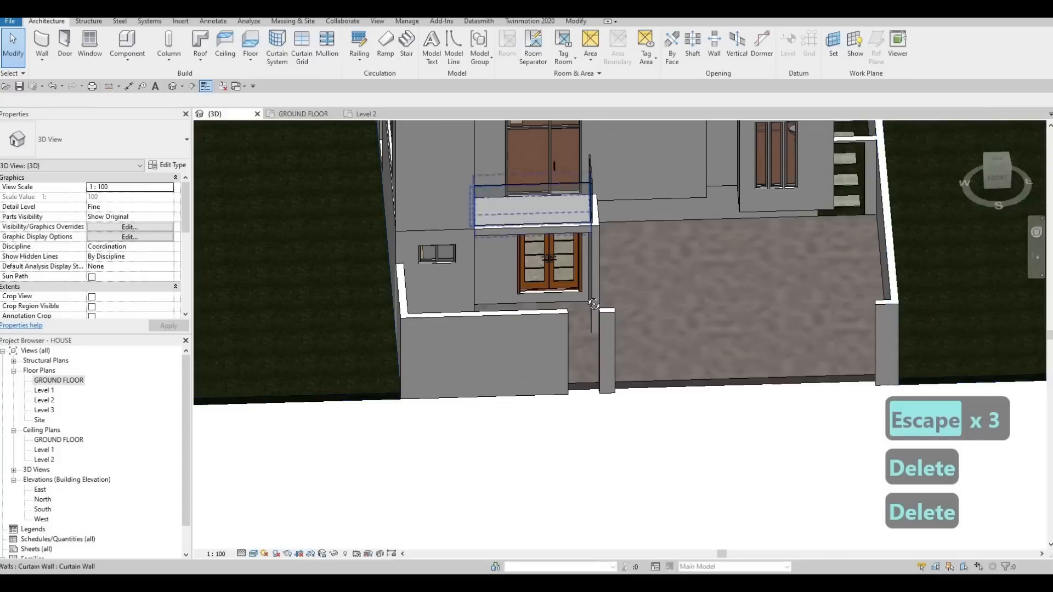
key("Escape")
middle_click_drag(451, 251, 530, 287, "shift")
scroll(530, 288, "down", 2)
middle_click_drag(593, 326, 557, 314, "shift")
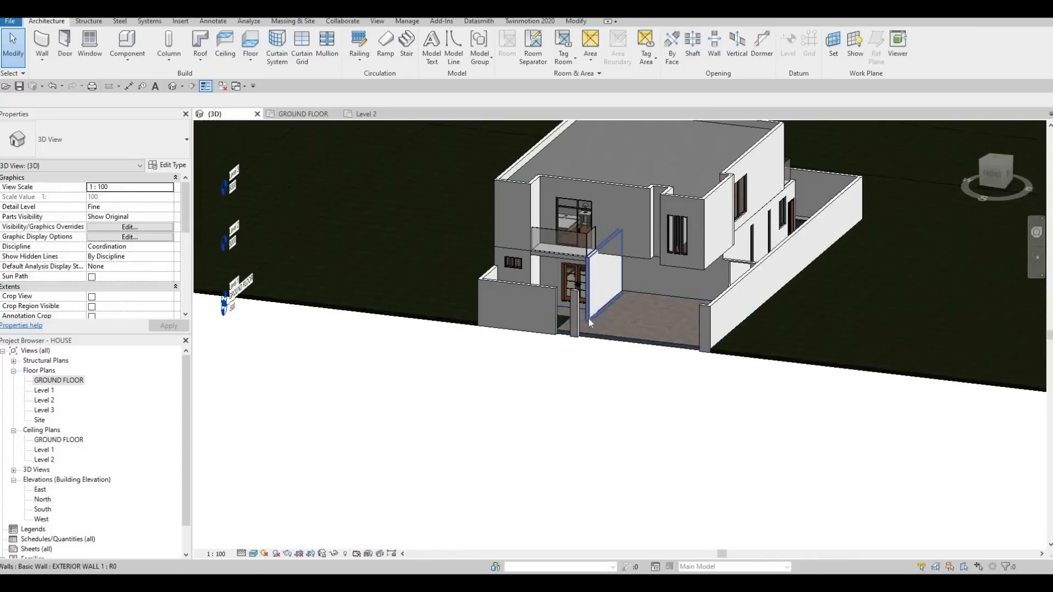
- Start an architectural floor on the GROUND FLOOR plan and duplicate the FLOOR 3 type as FLOOR 8
double_click(58, 380)
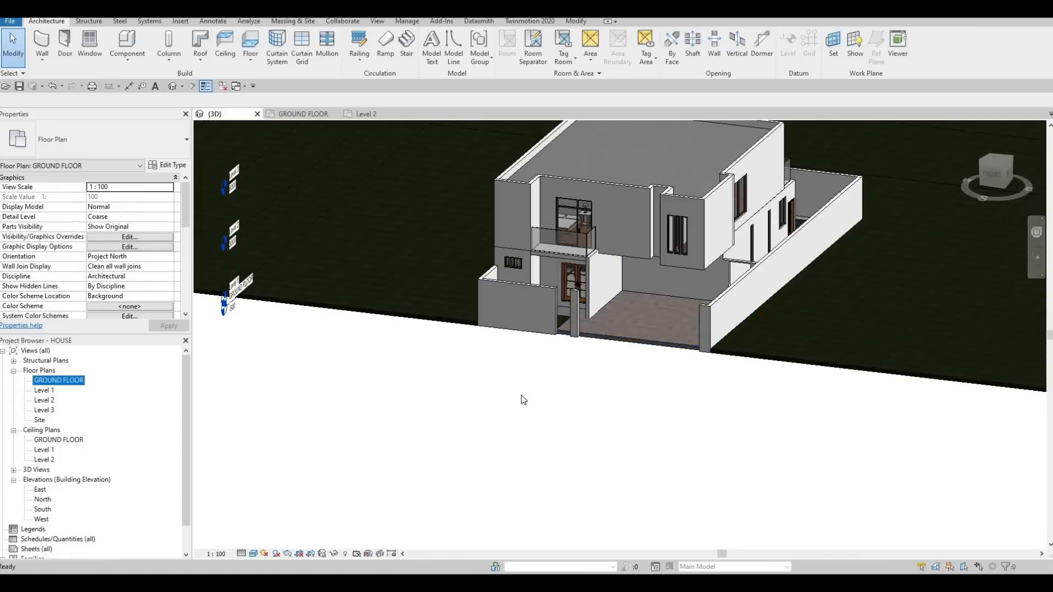
key("Escape")
scroll(505, 394, "down", 6)
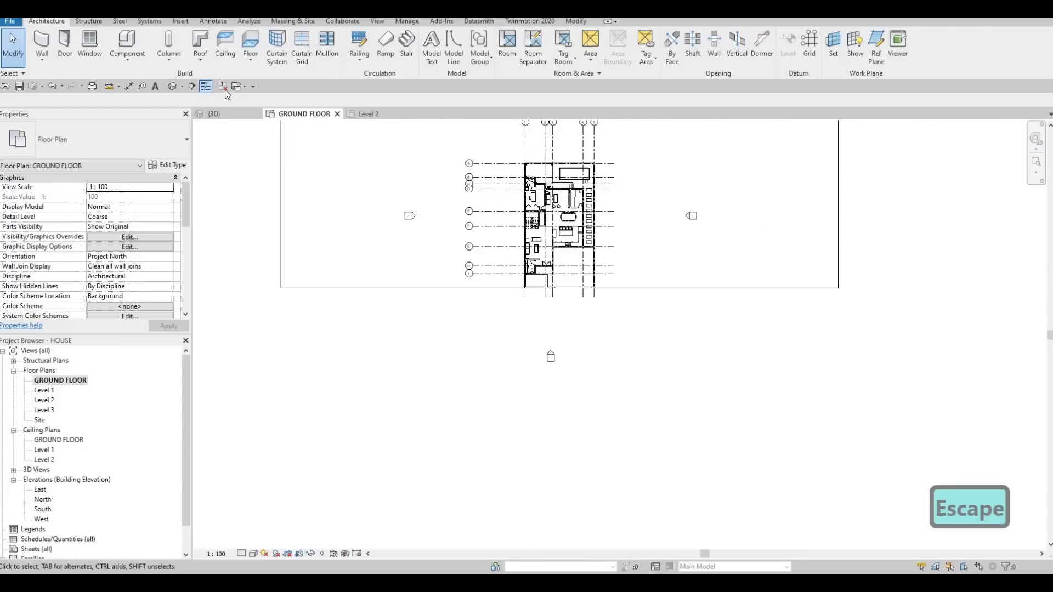
left_click(250, 61)
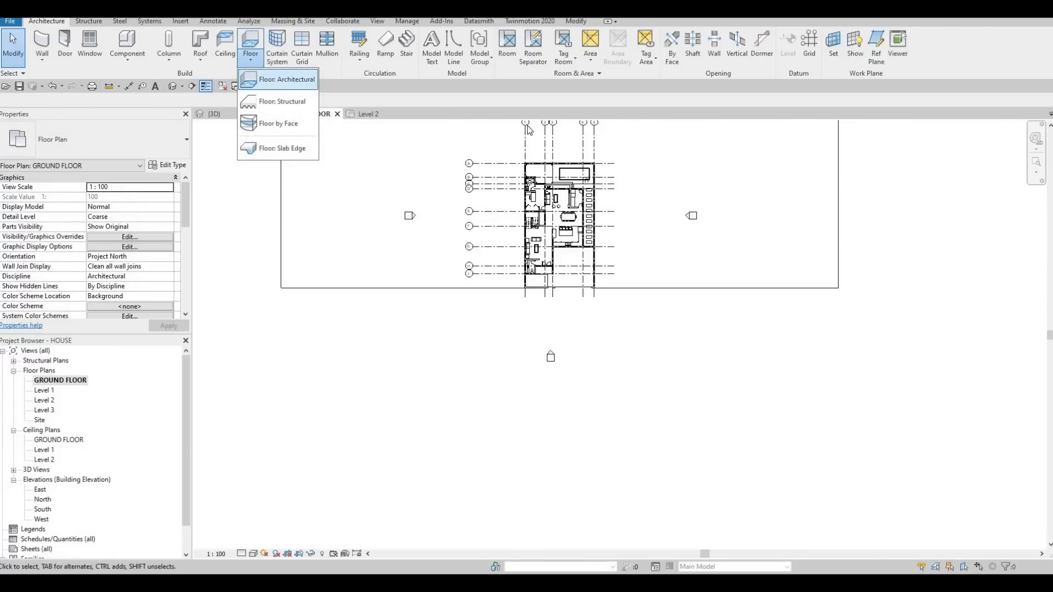
left_click(277, 80)
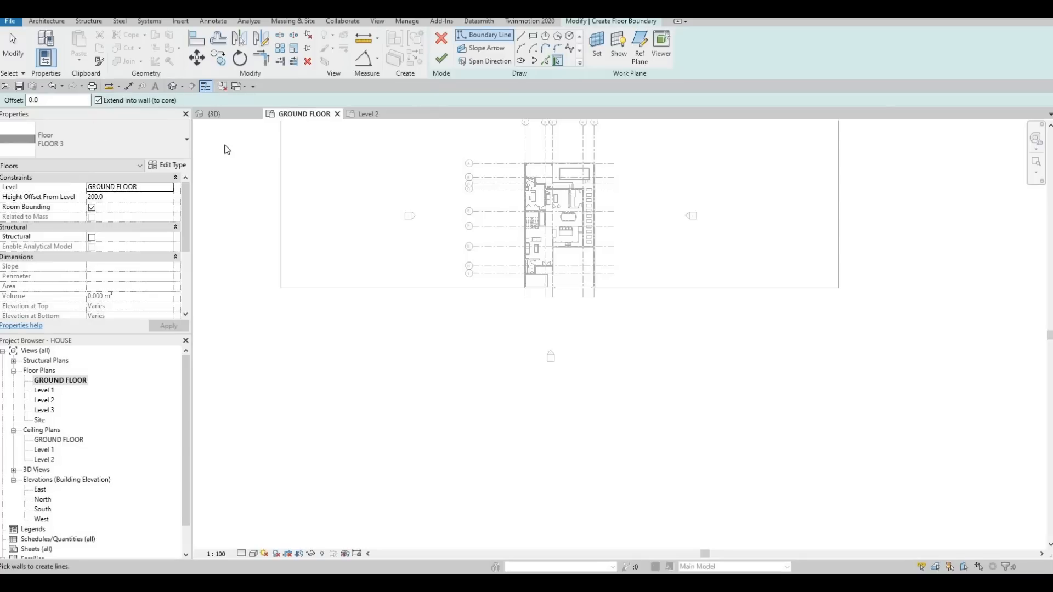
left_click(176, 166)
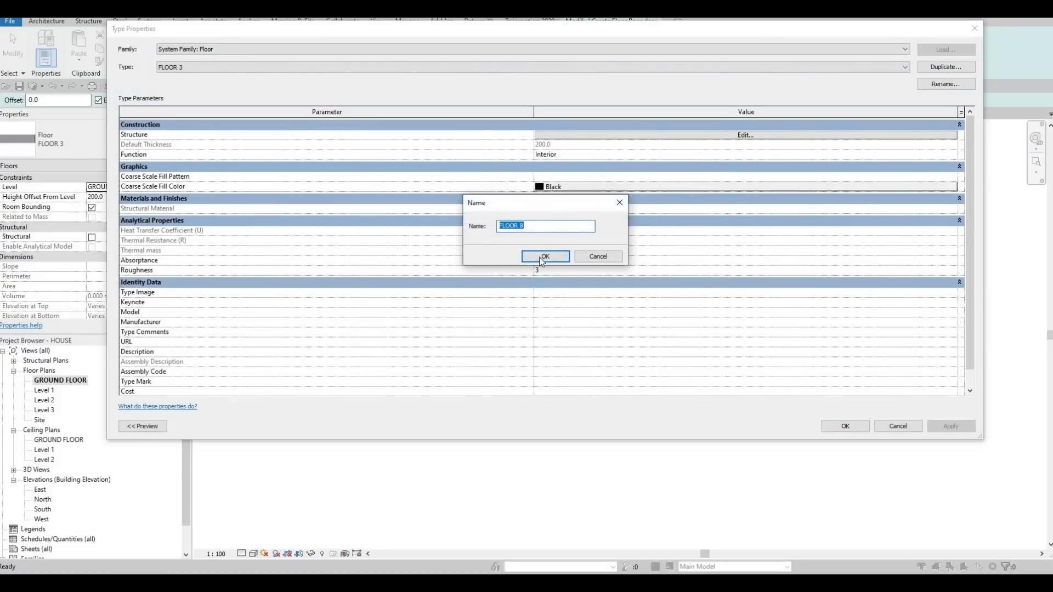
left_click(535, 260)
- Assign the AEC material Concrete, C20/25 to the structure layer of FLOOR 8 and accept the type
left_click(683, 136)
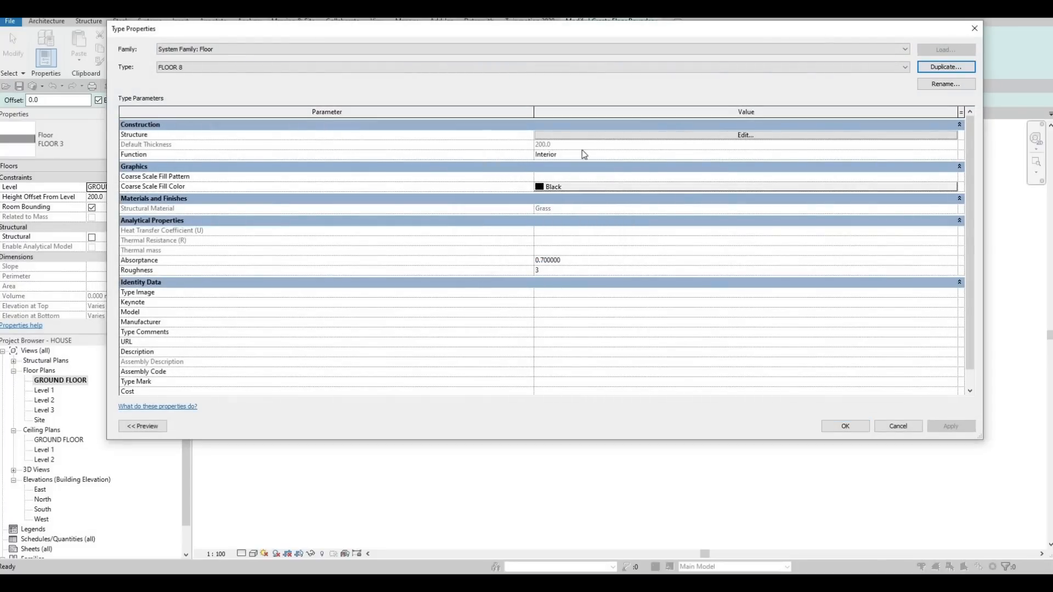
left_click(488, 136)
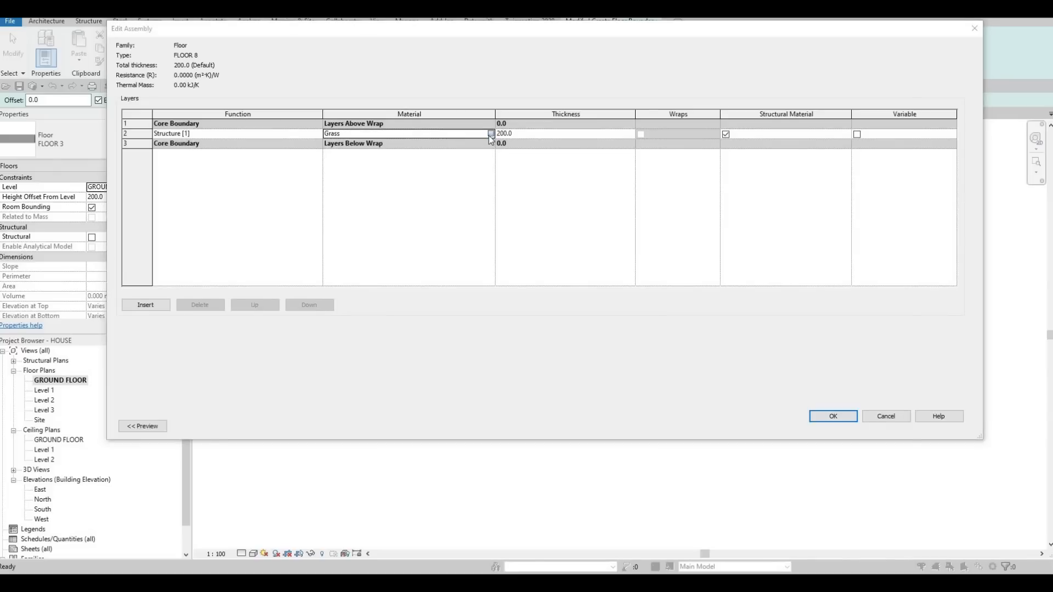
left_click(489, 136)
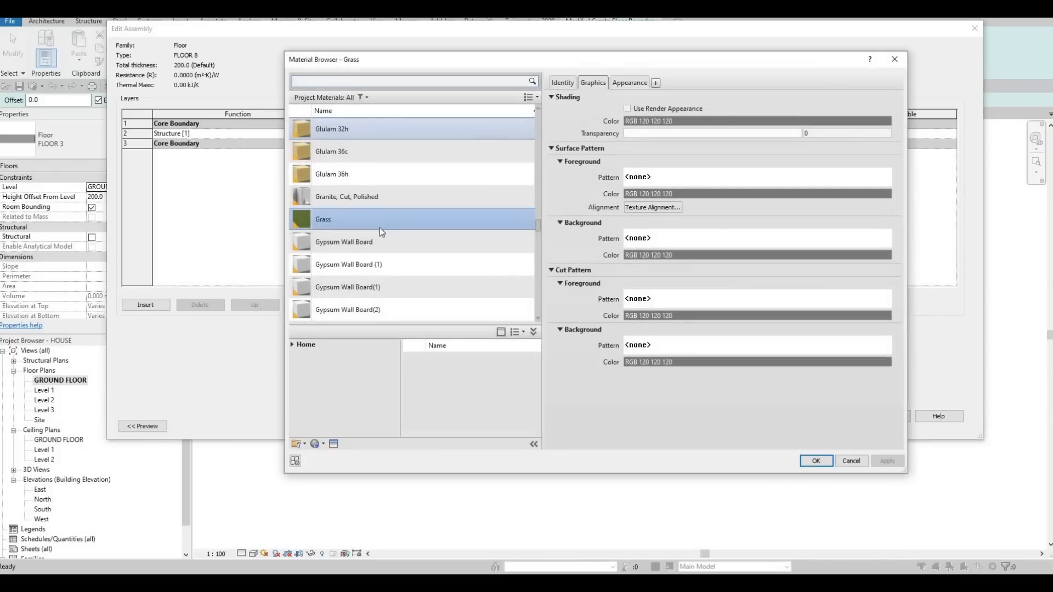
left_click(292, 344)
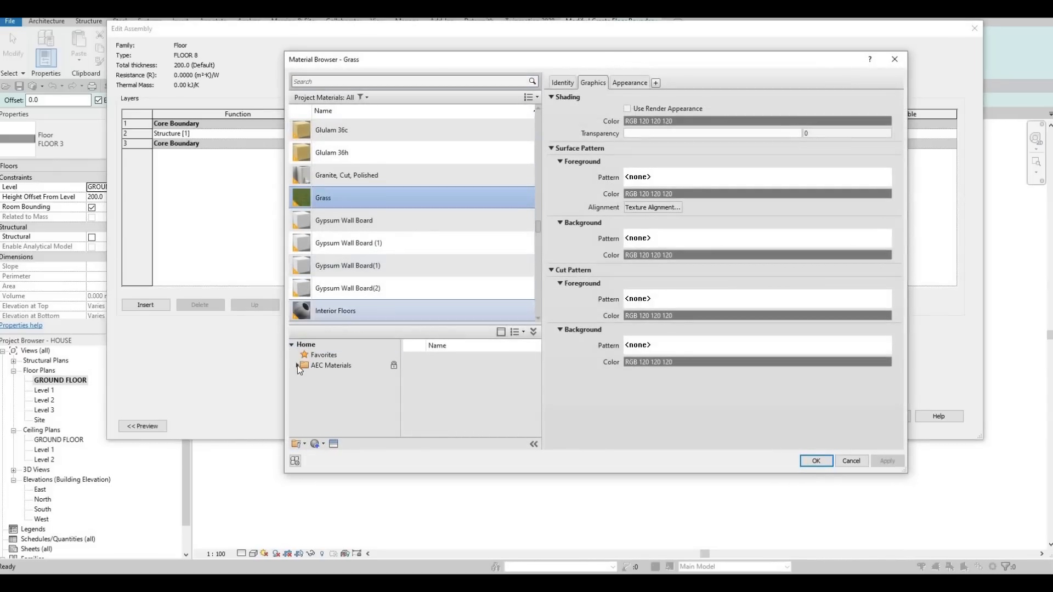
left_click(297, 365)
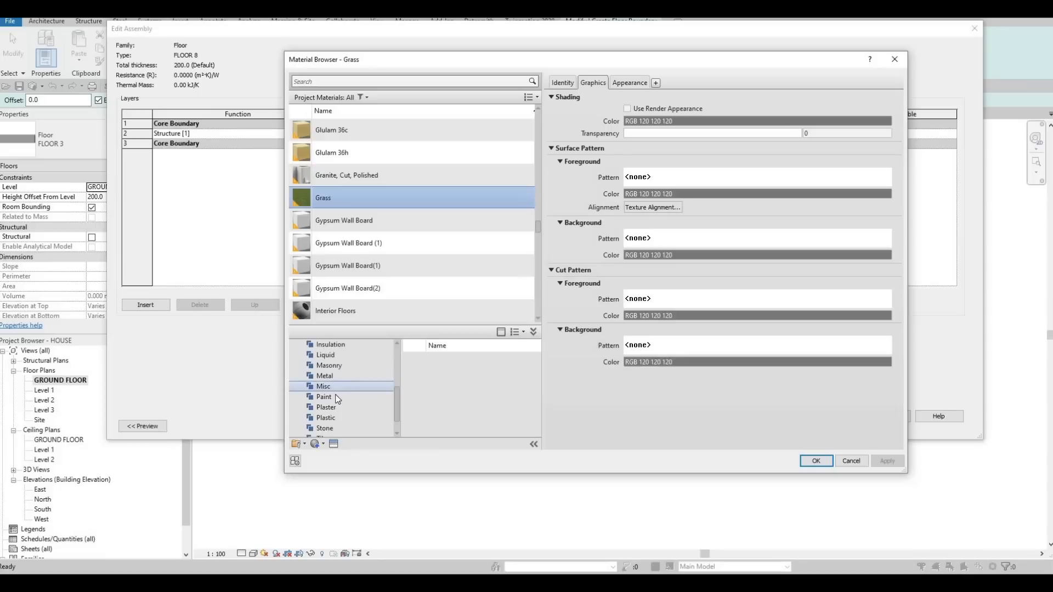
left_click(329, 344)
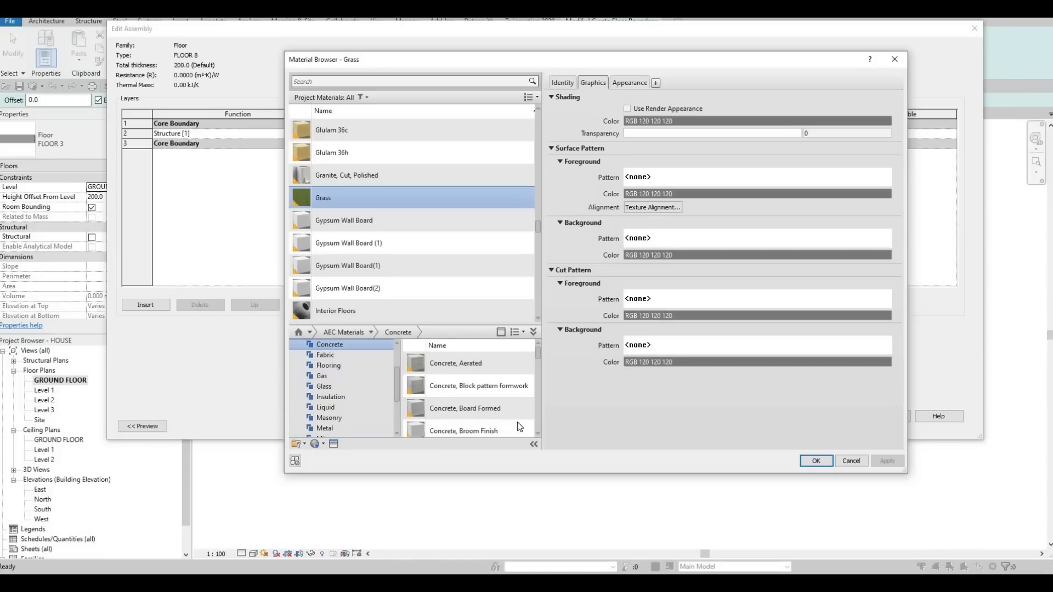
scroll(513, 417, "down", 2)
left_click(517, 405)
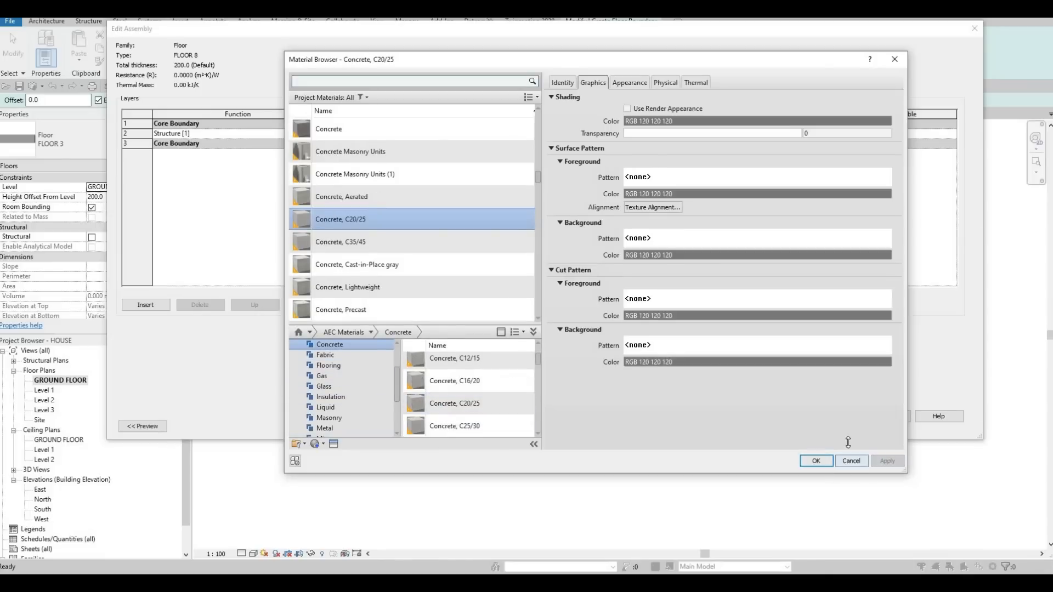
left_click(827, 464)
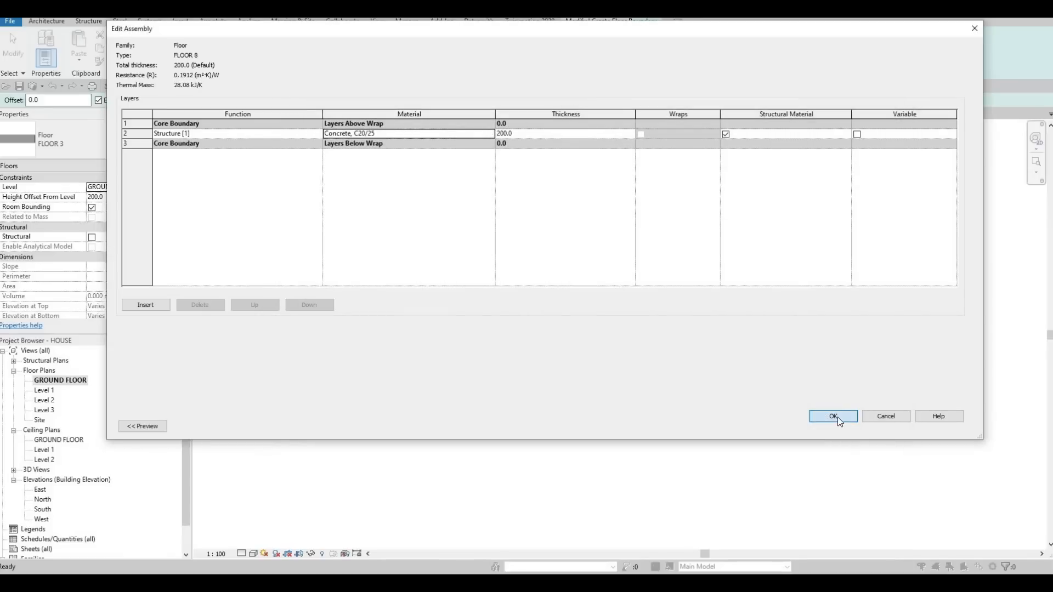
left_click(834, 417)
key("Return")
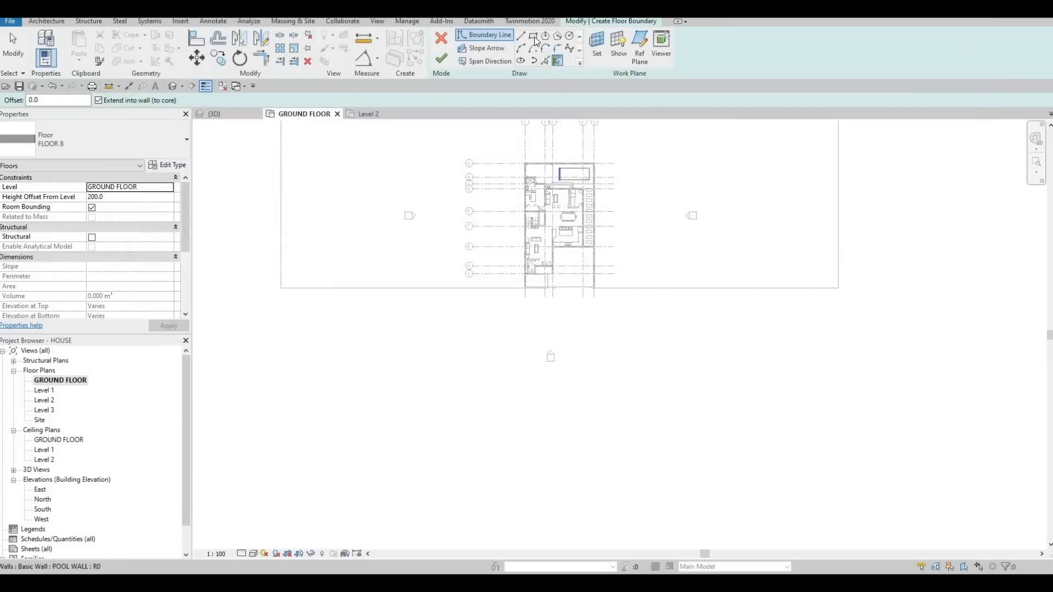
- Sketch a rectangular floor boundary about 100000 by 18000 mm along the front edge of the base floor
left_click(281, 284)
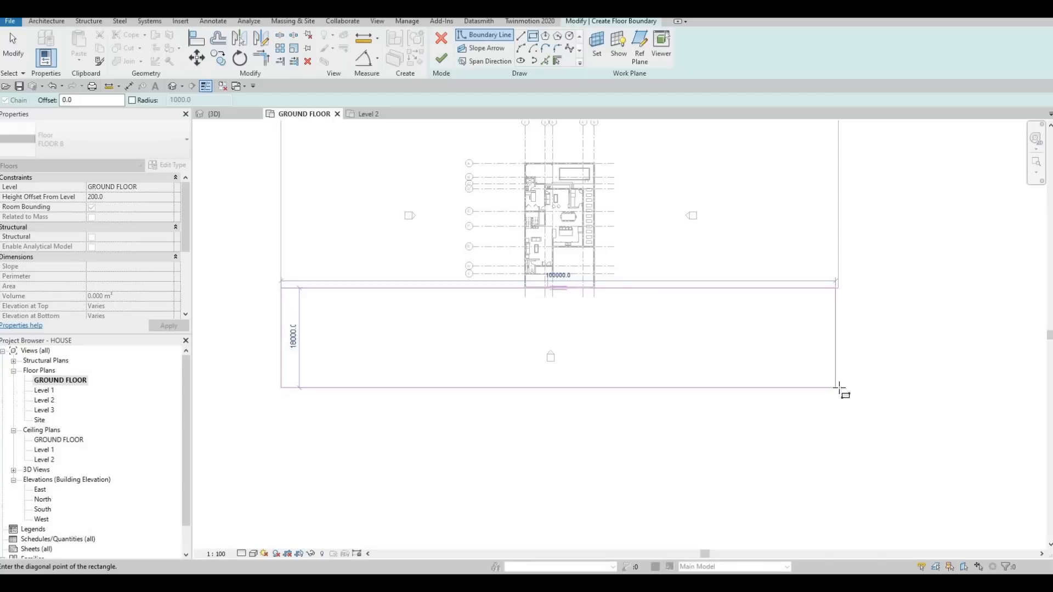
left_click(836, 346)
key("Escape")
key("Escape")
key("Escape")
- Align the short edge at the far end of the new floor boundary with the side edge of the base floor
key("a")
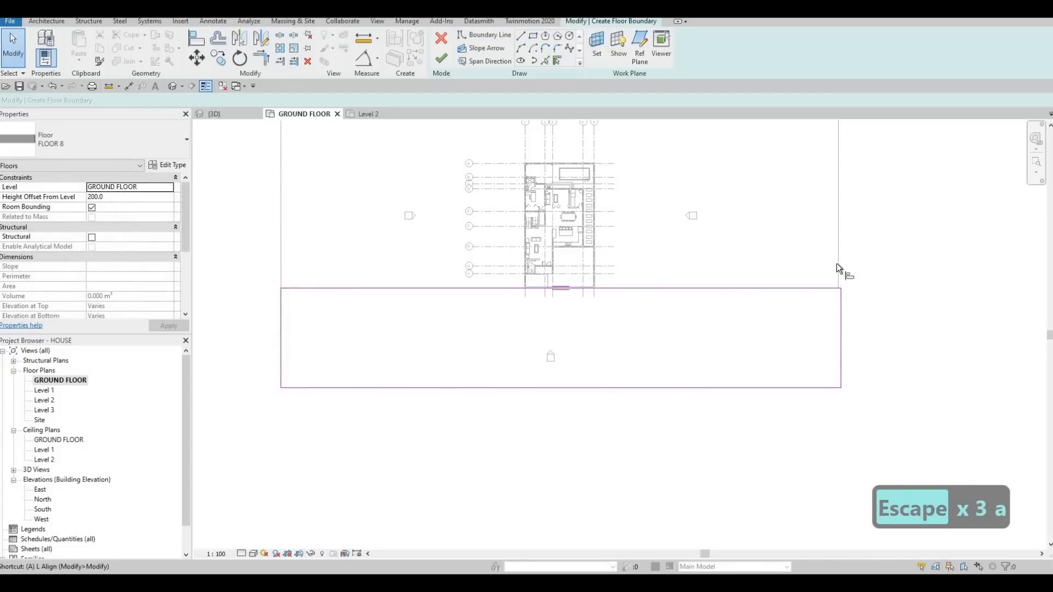
key("l")
left_click(837, 255)
left_click(840, 311)
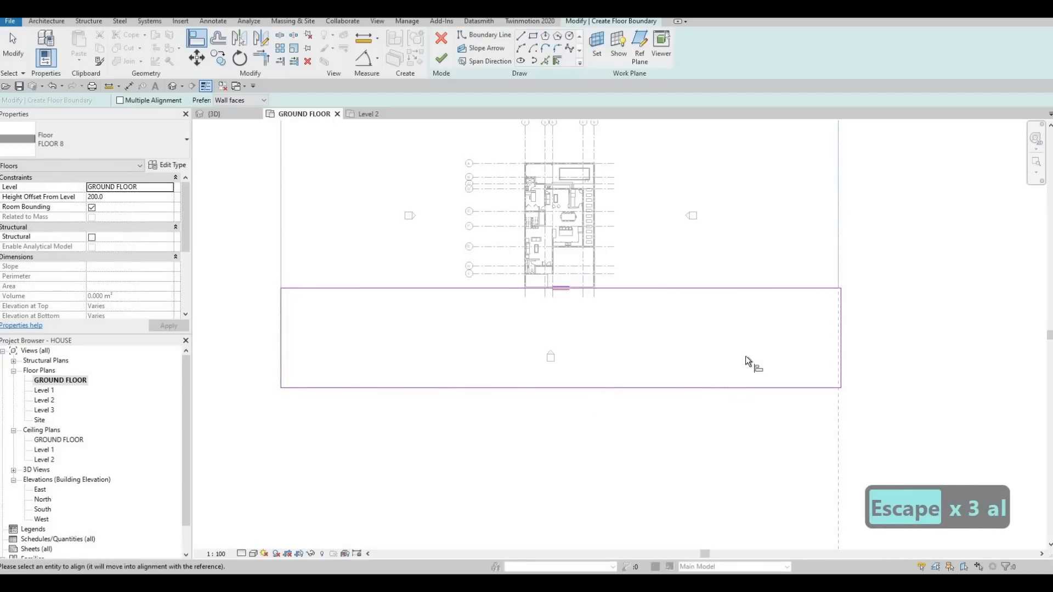
key("Escape")
key("Escape")
- Set the distance from the house's front grid line to the outer long edge of the new boundary to 15000
left_click(694, 388)
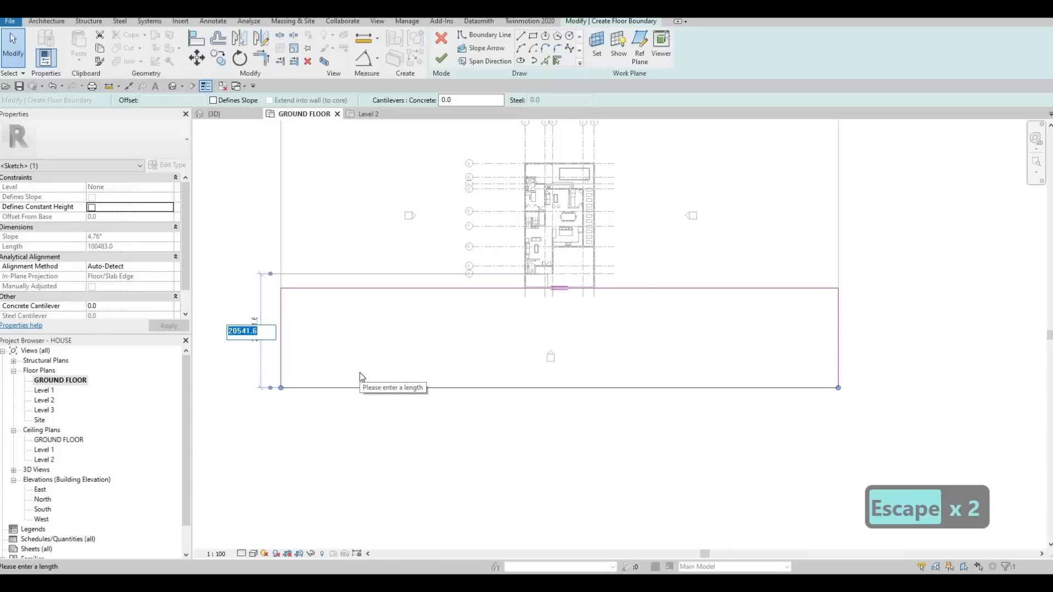
type("15000")
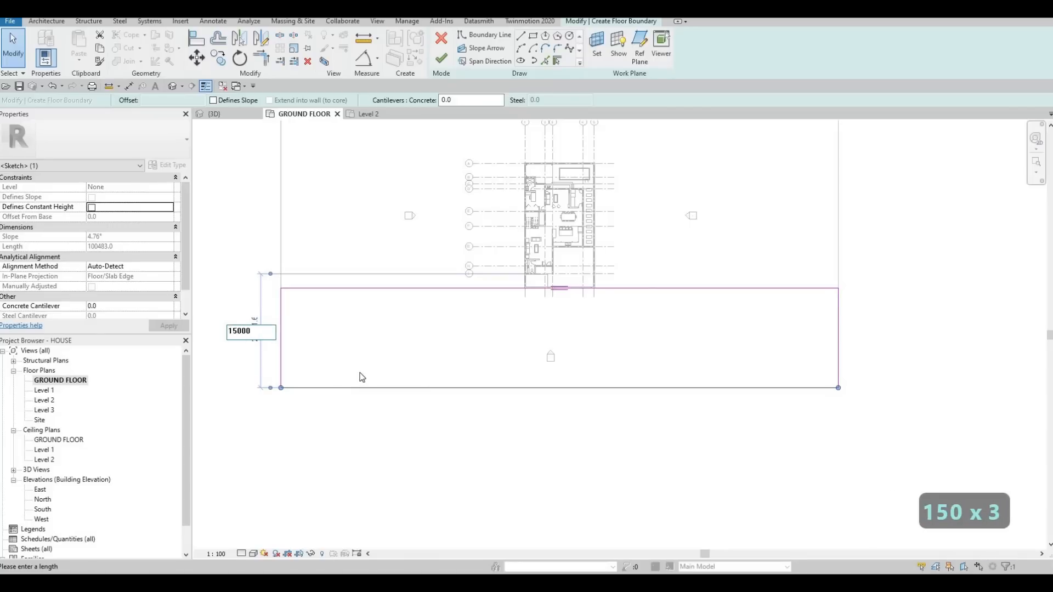
key("Return")
key("Escape")
key("Escape")
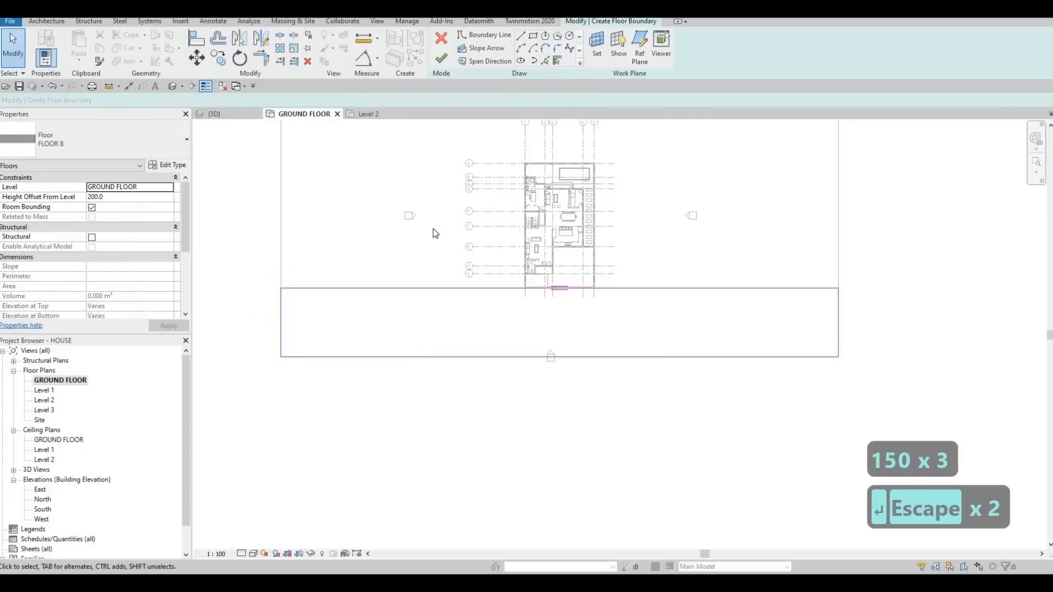
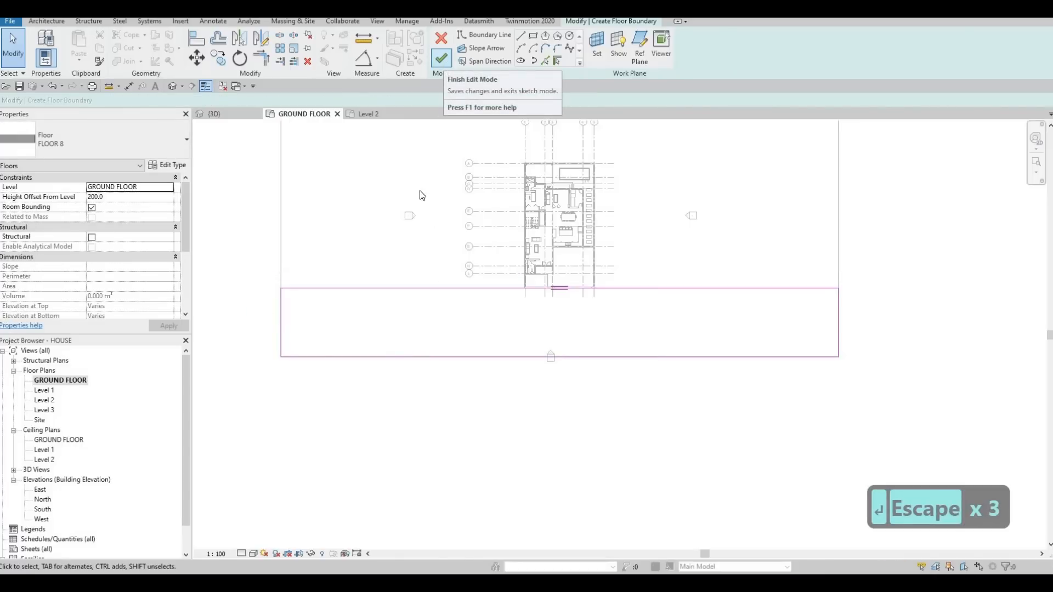
- Create another floor of type FLOOR 3 beyond the concrete strip, sketching a rectangle about 100000 by 21000 mm along the strip's outer edge
key("Escape")
key("Escape")
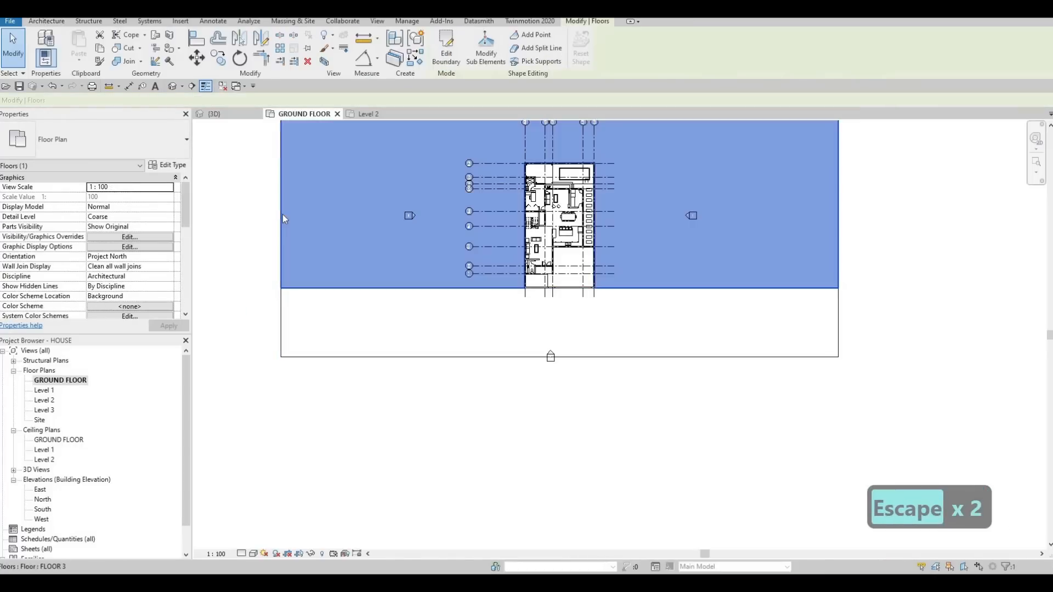
key("c")
key("s")
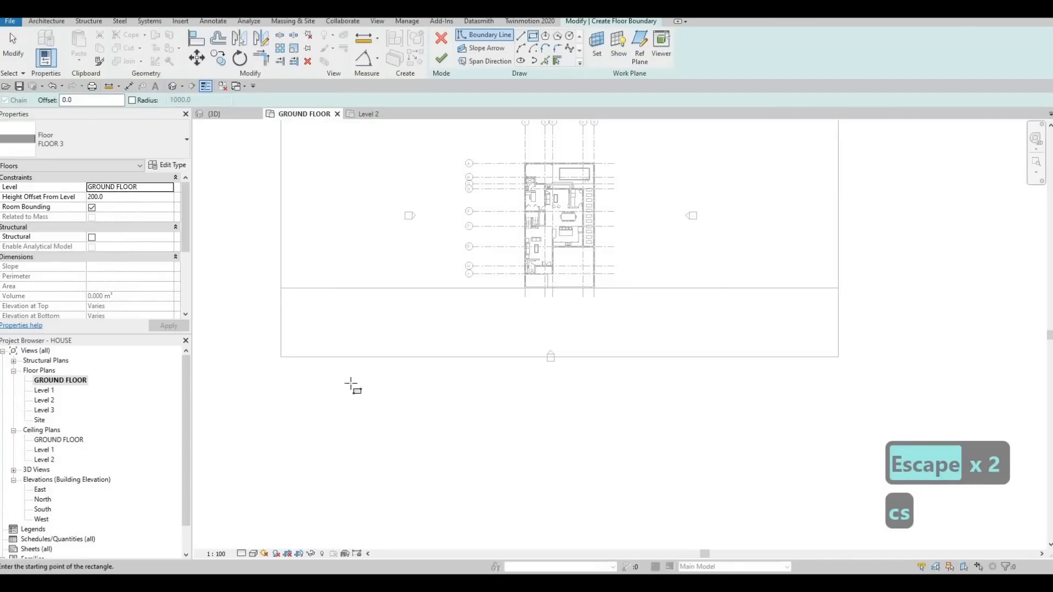
left_click(281, 354)
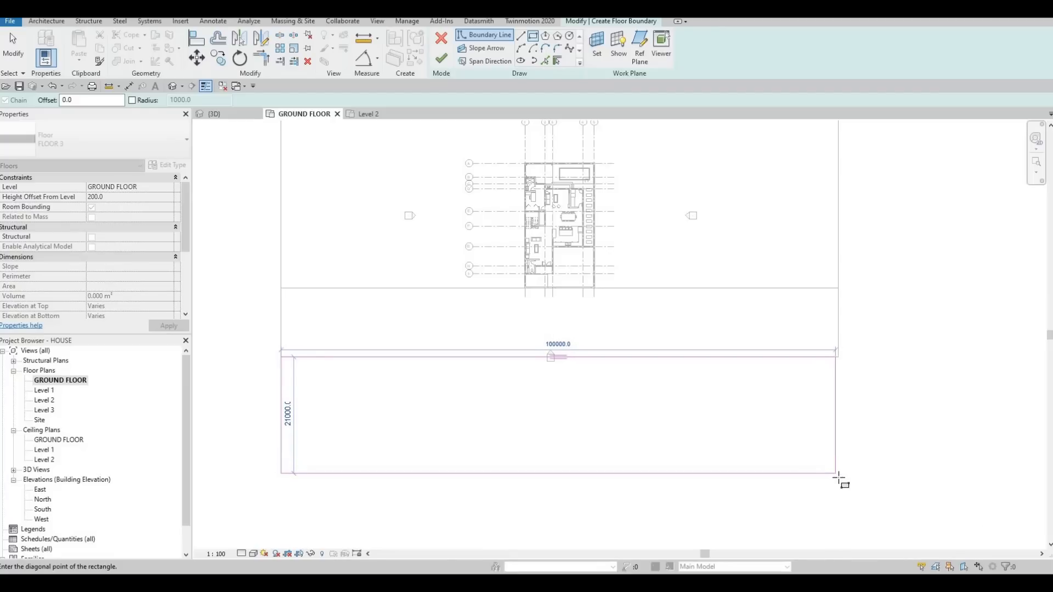
scroll(837, 478, "up", 2)
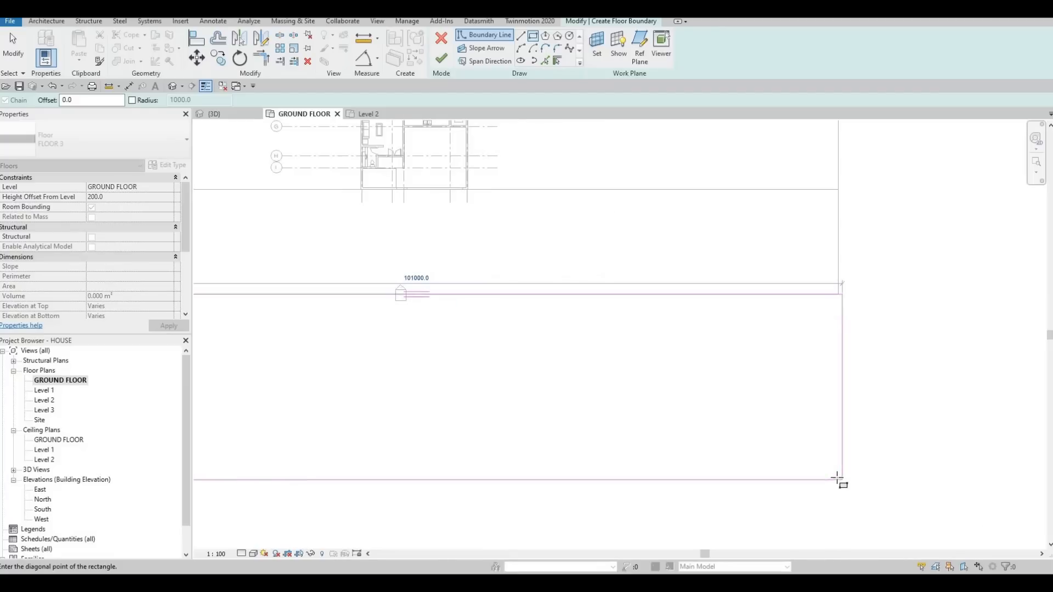
left_click(837, 477)
key("Escape")
key("Escape")
key("Escape")
- Align the short edge at the far end of the new boundary with the existing floors' side edge and finish the floor sketch
key("a")
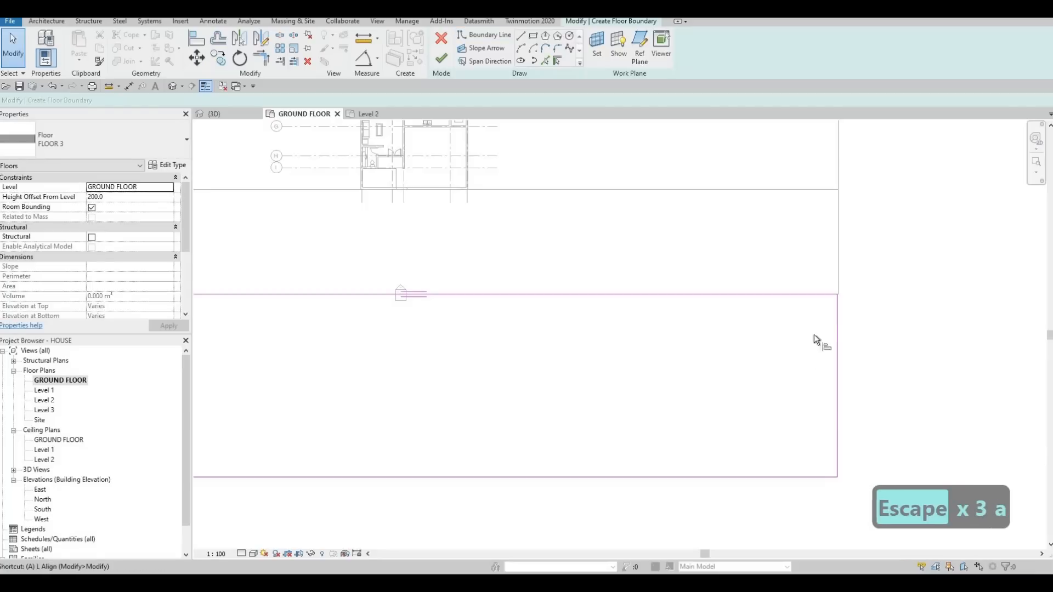
key("l")
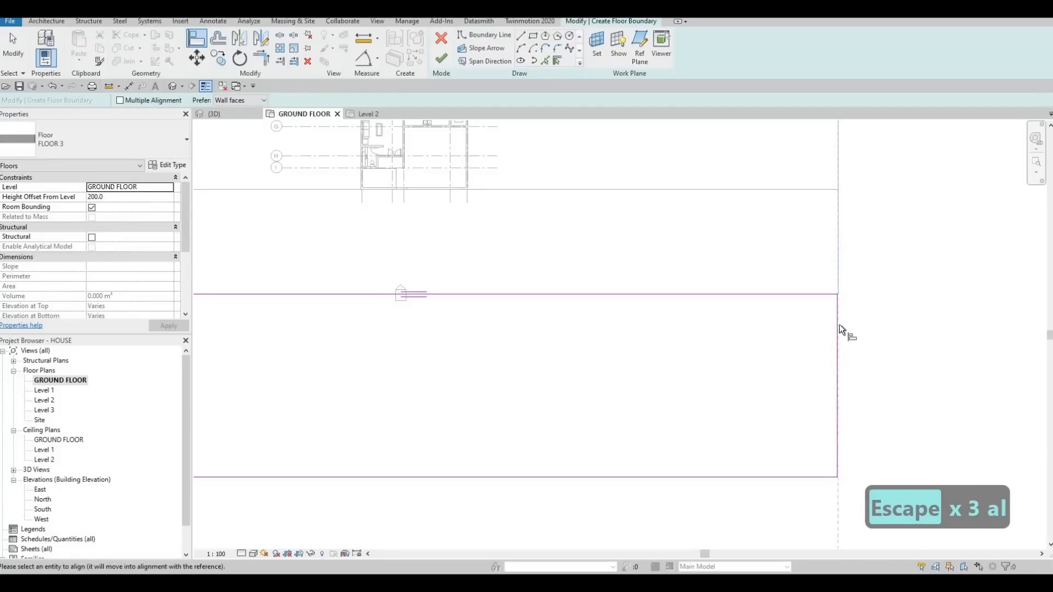
key("Escape")
key("Escape")
key("a")
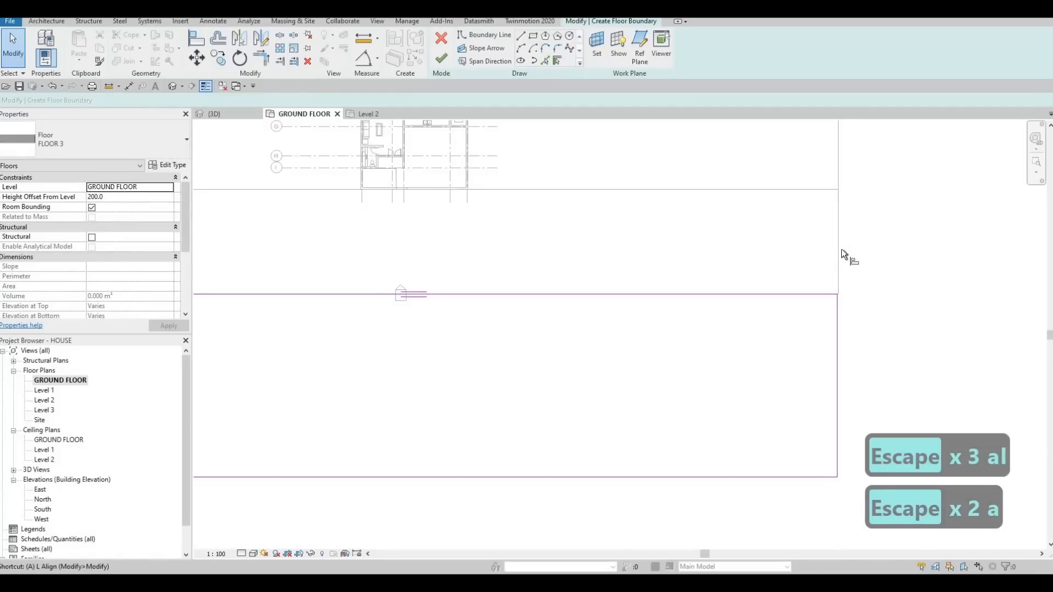
key("l")
left_click(840, 322)
left_click(834, 328)
scroll(813, 327, "down", 2)
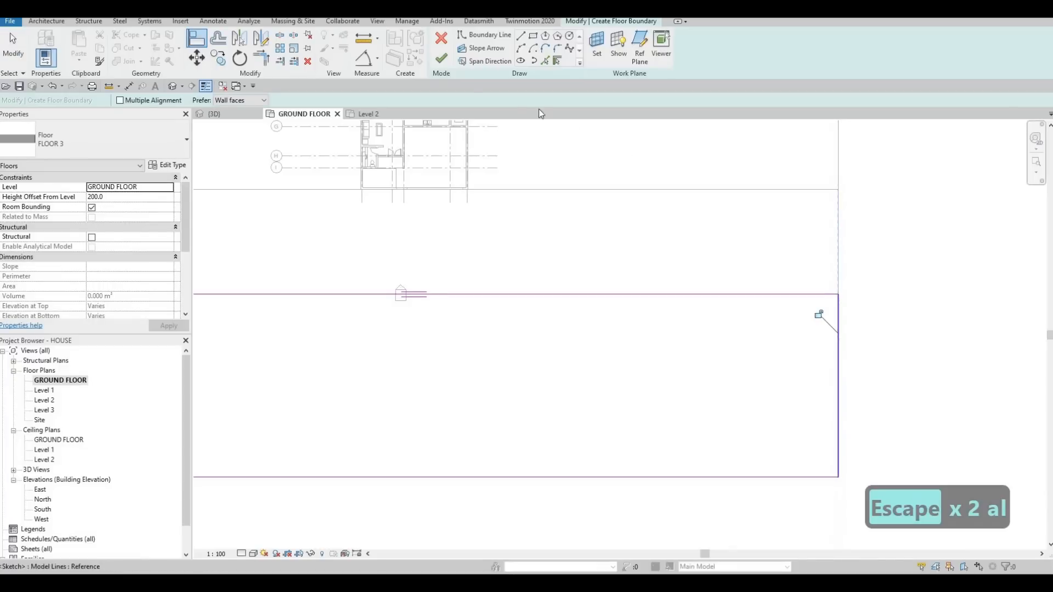
key("Escape")
left_click(442, 58)
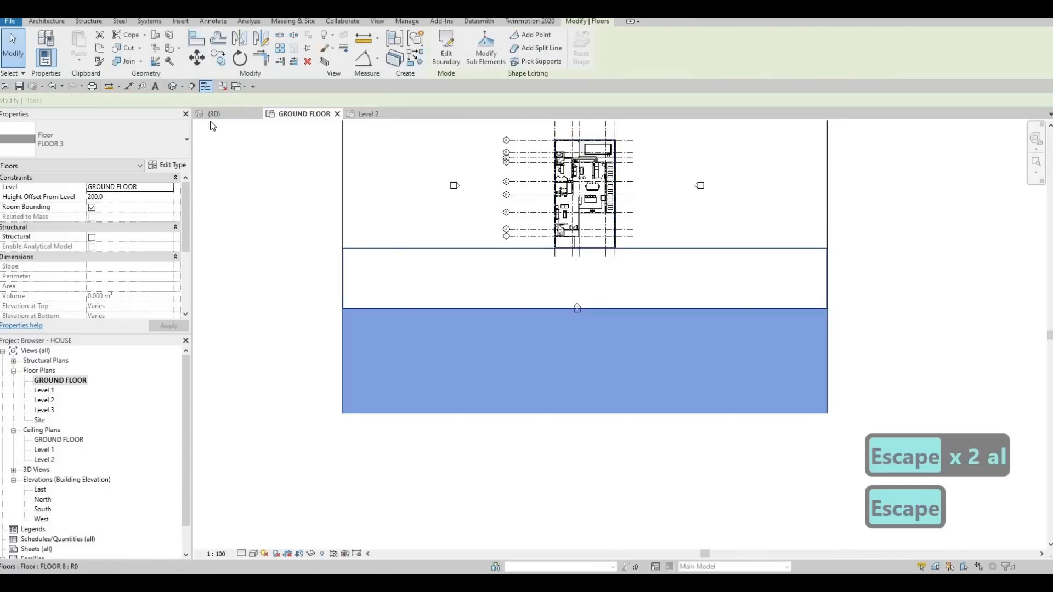
key("Escape")
key("Escape")
- Examine the meeting line of the FLOOR 7 driveway and the concrete strip in 3D, and check the driveway's type properties
left_click(209, 114)
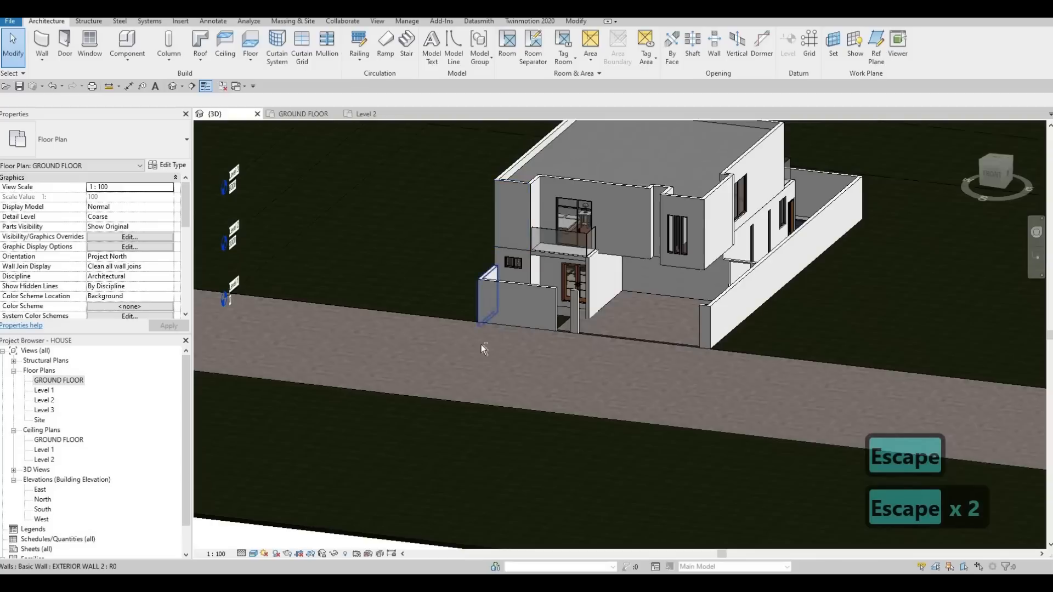
key("Escape")
middle_click_drag(481, 344, 583, 340, "shift")
middle_click_drag(832, 341, 709, 269)
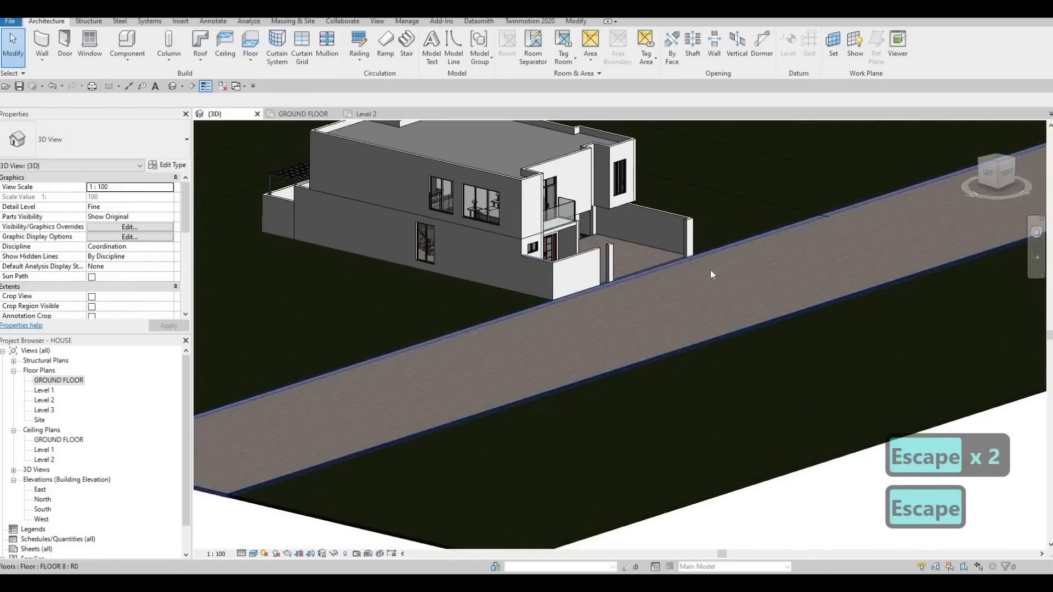
middle_click_drag(608, 257, 703, 236, "shift")
scroll(703, 236, "up", 3)
scroll(649, 269, "up", 3)
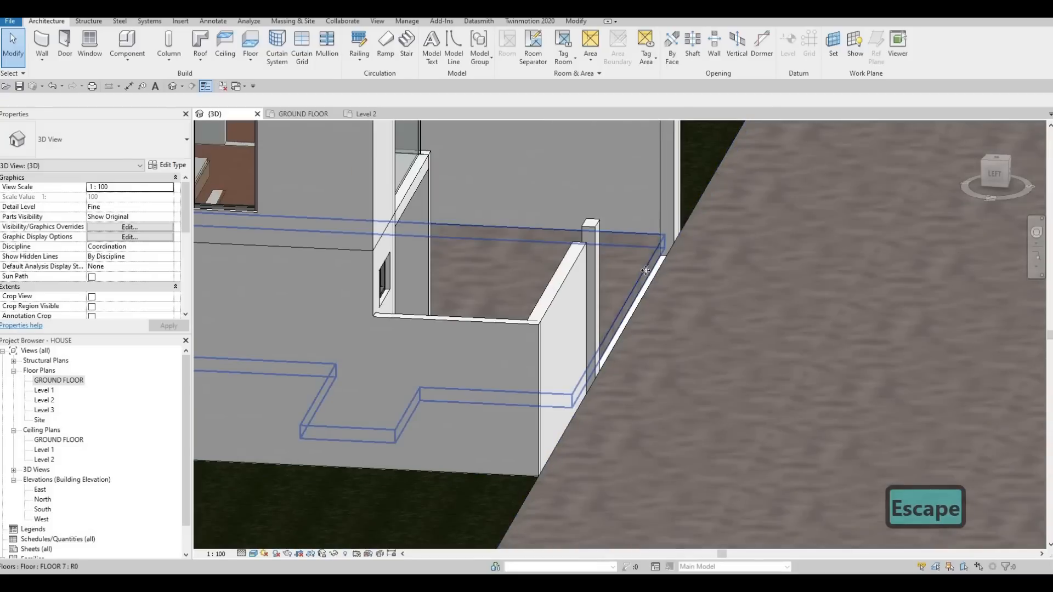
left_click(641, 265)
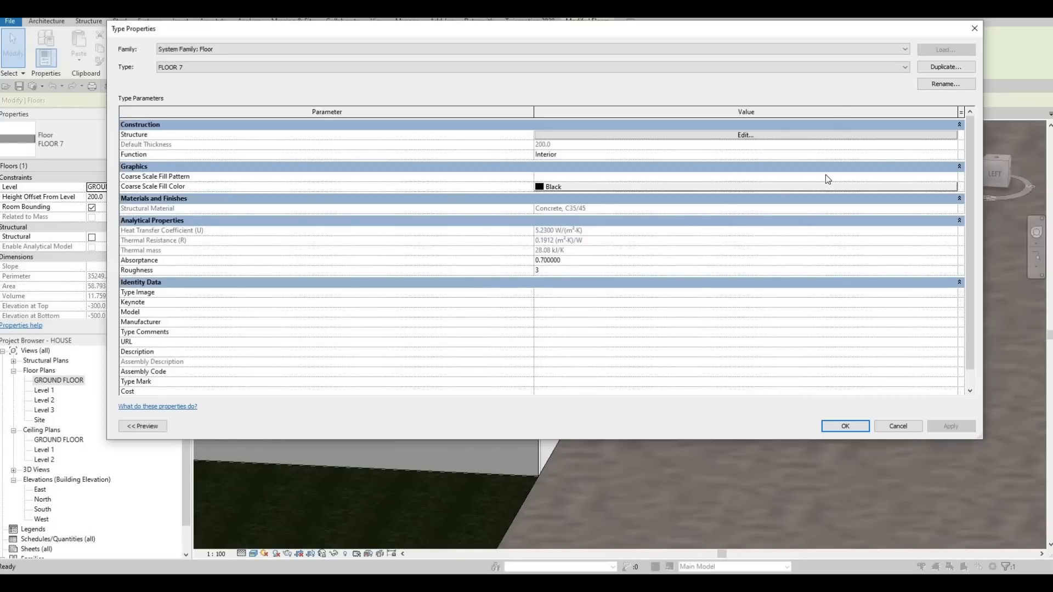
key("Escape")
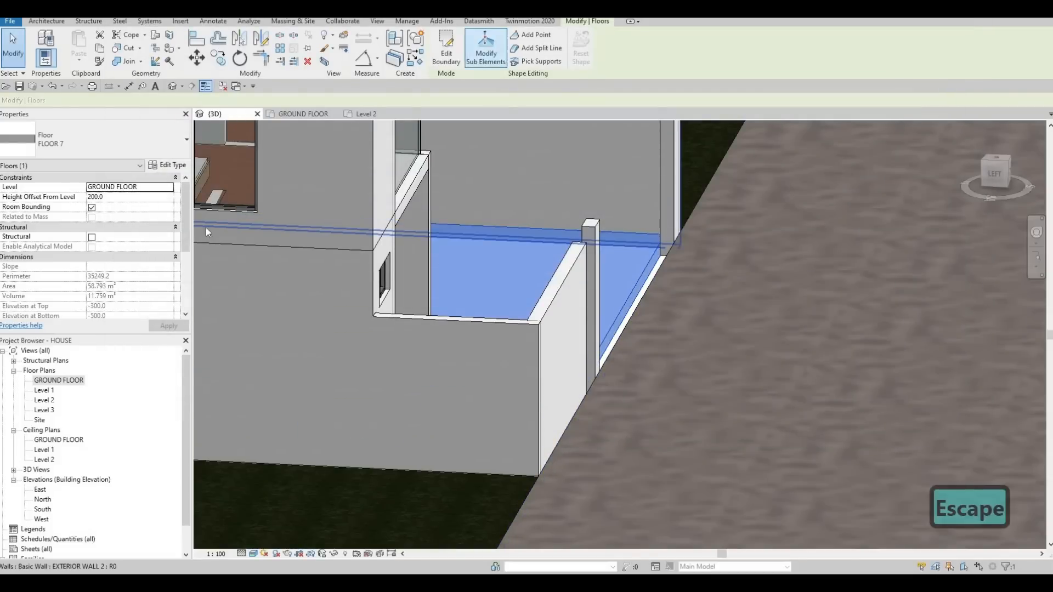
- Extend the front boundary edge of FLOOR 7 to the near edge of the concrete strip in the ground floor plan and finish the sketch
double_click(206, 227)
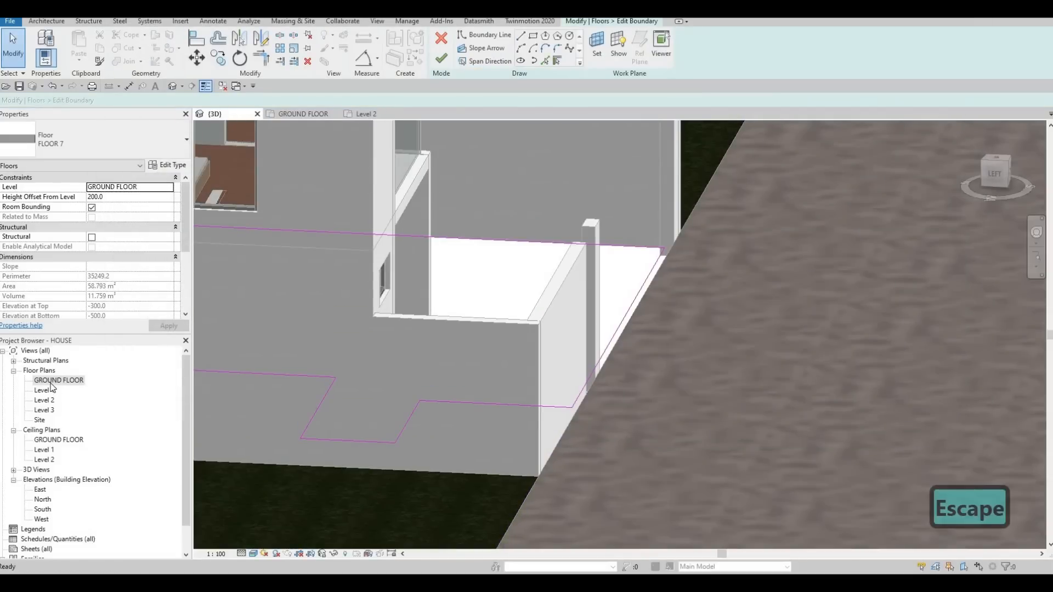
left_click(303, 115)
scroll(566, 258, "up", 10)
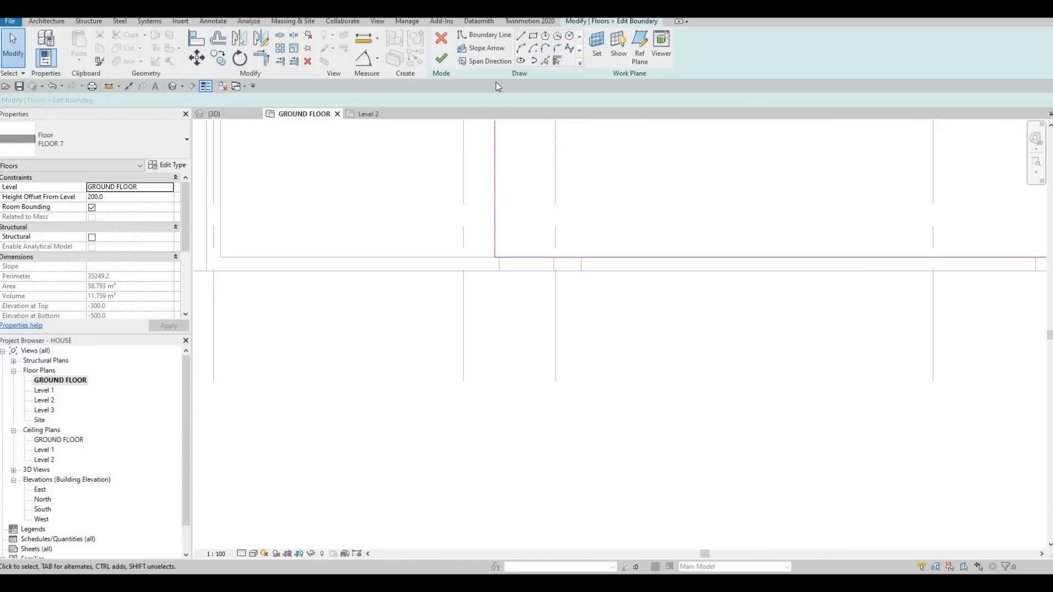
scroll(614, 225, "down", 5)
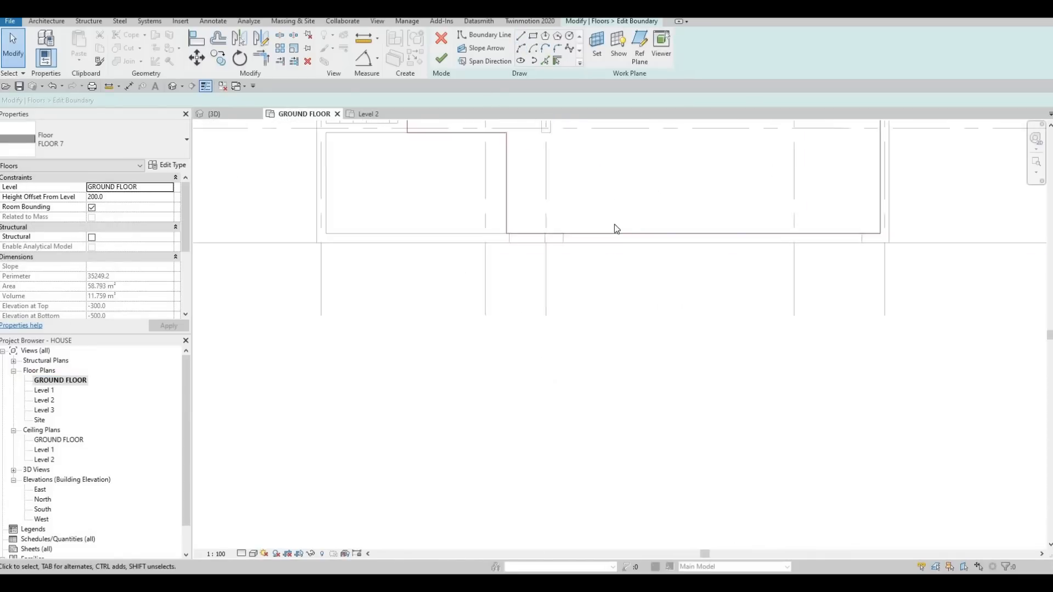
key("Escape")
left_click(617, 224)
mouse_move(620, 223)
left_mouse_down()
mouse_move(623, 235)
mouse_move(610, 229)
left_mouse_up()
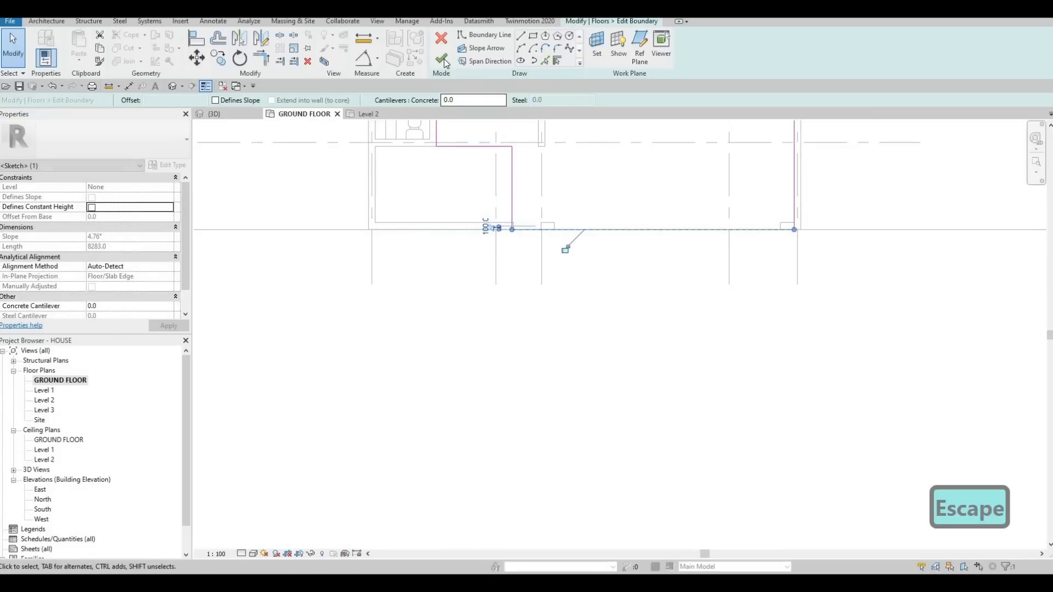
key("Escape")
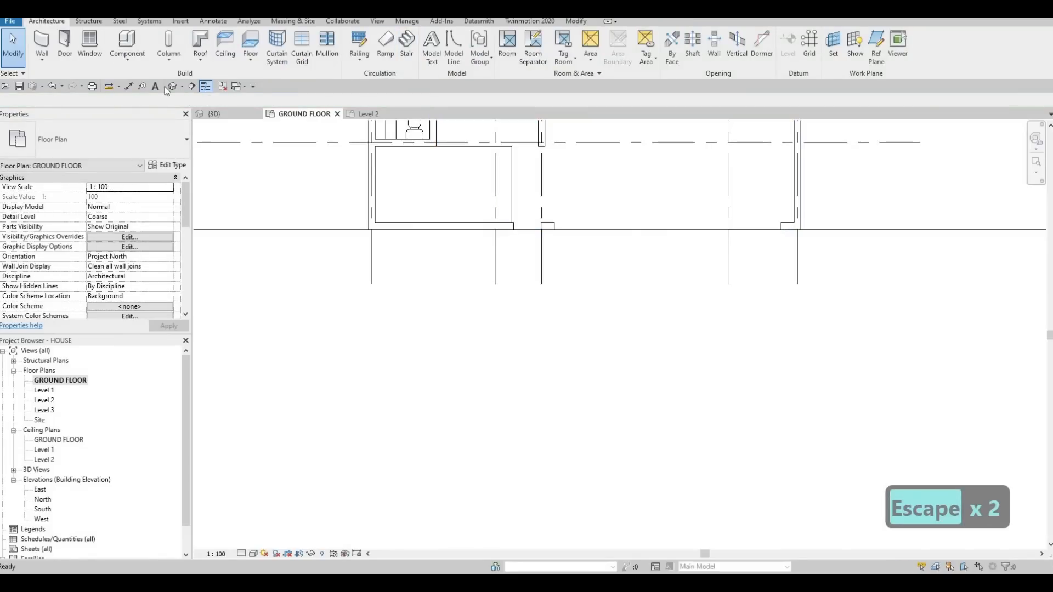
key("Escape")
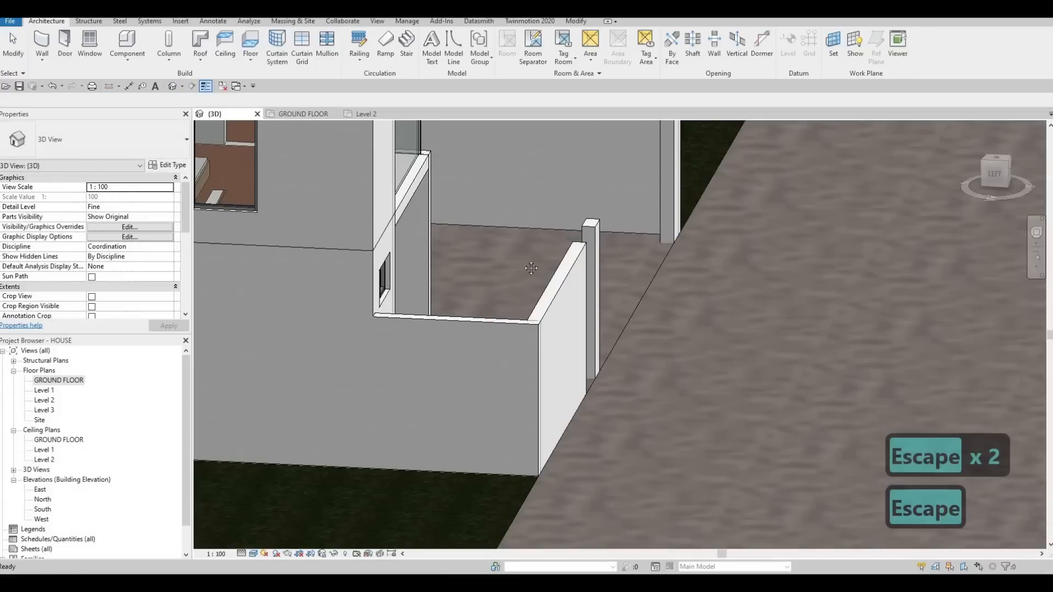
- Examine the extended driveway floor, the gate openings and the enclosed patch behind the front boundary wall in the 3D view
middle_click_drag(490, 296, 872, 253, "shift")
scroll(679, 271, "down", 1)
scroll(304, 343, "down", 1)
middle_click_drag(304, 342, 643, 333)
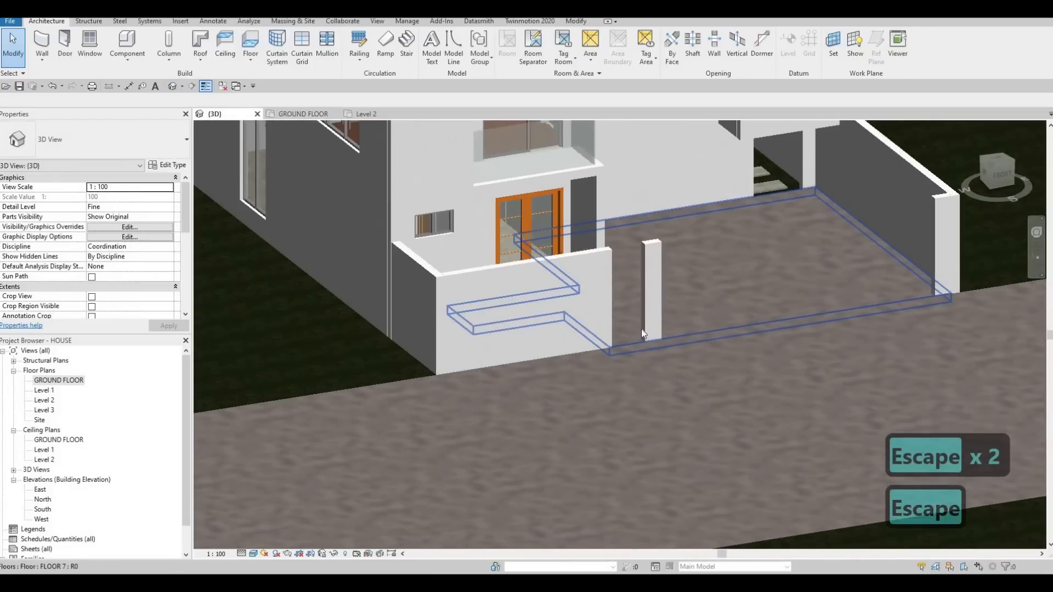
key("Escape")
key("Escape")
scroll(735, 274, "down", 1)
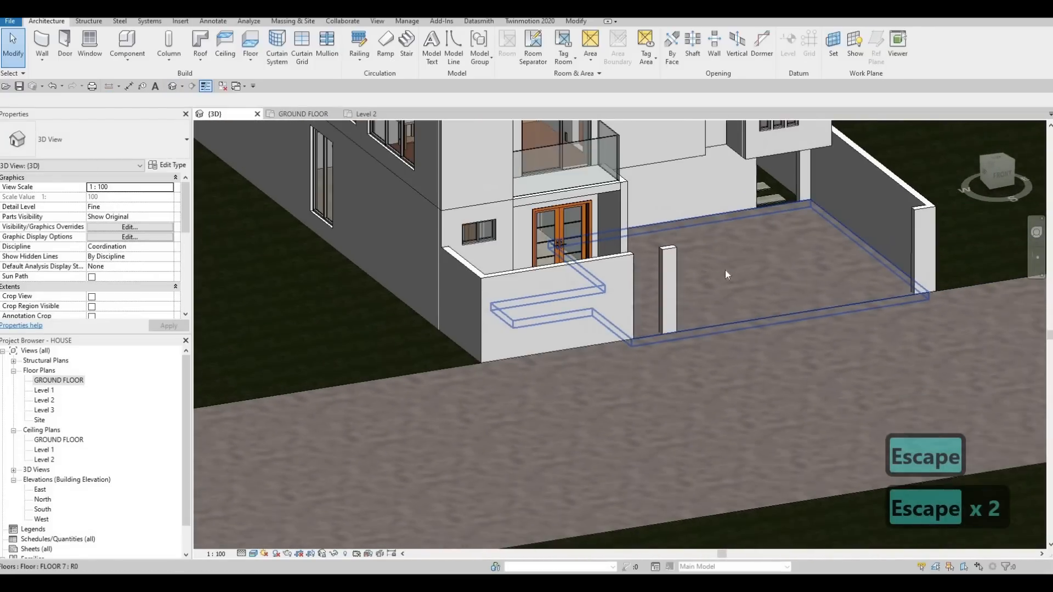
key("Escape")
scroll(630, 263, "down", 1)
middle_click_drag(611, 244, 631, 223)
middle_click_drag(562, 289, 559, 261, "shift")
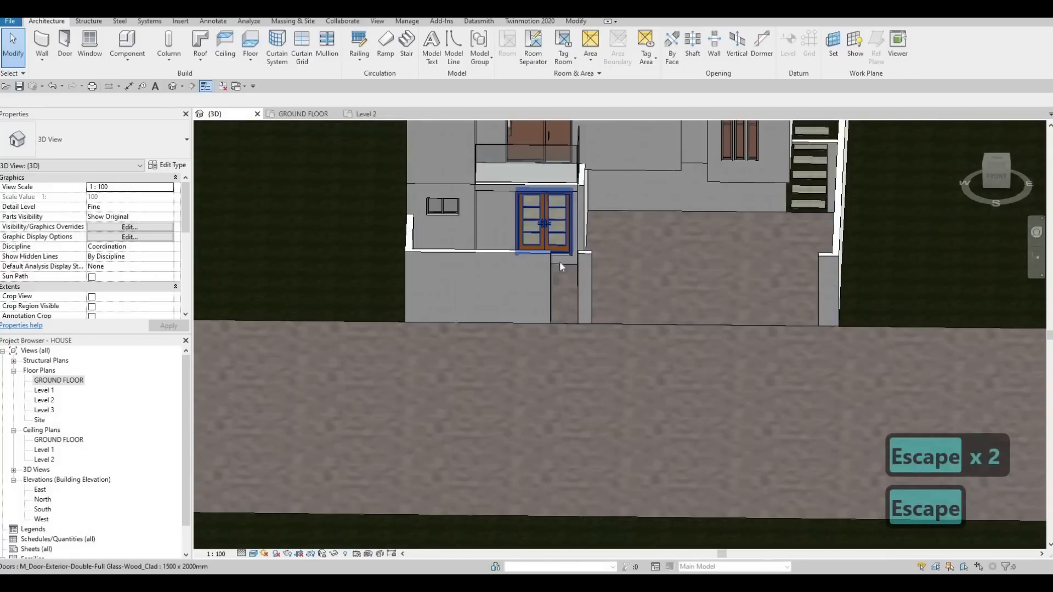
middle_click_drag(584, 327, 593, 323, "shift")
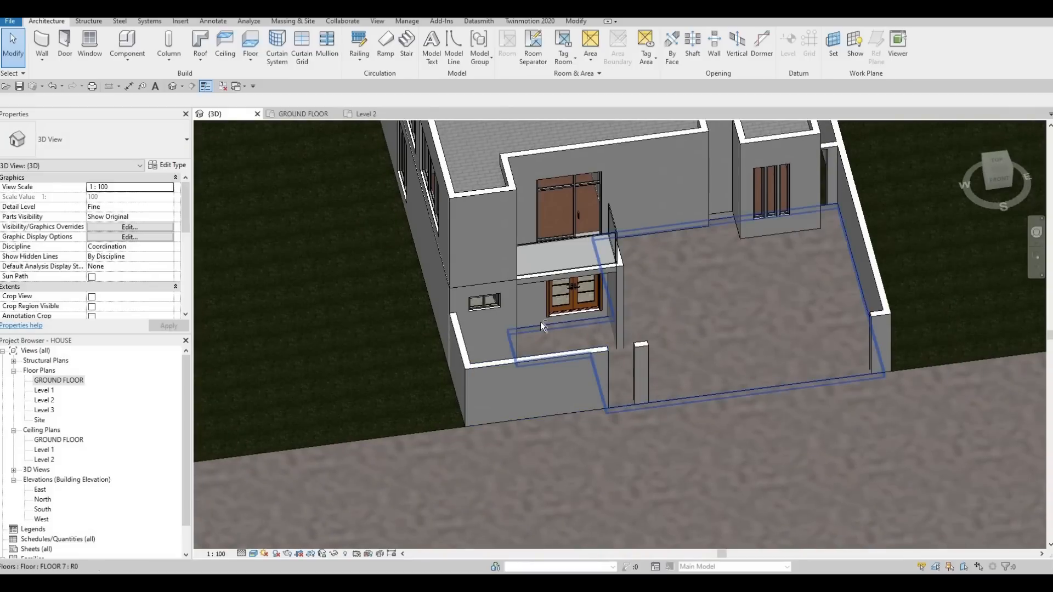
middle_click_drag(521, 277, 508, 265, "shift")
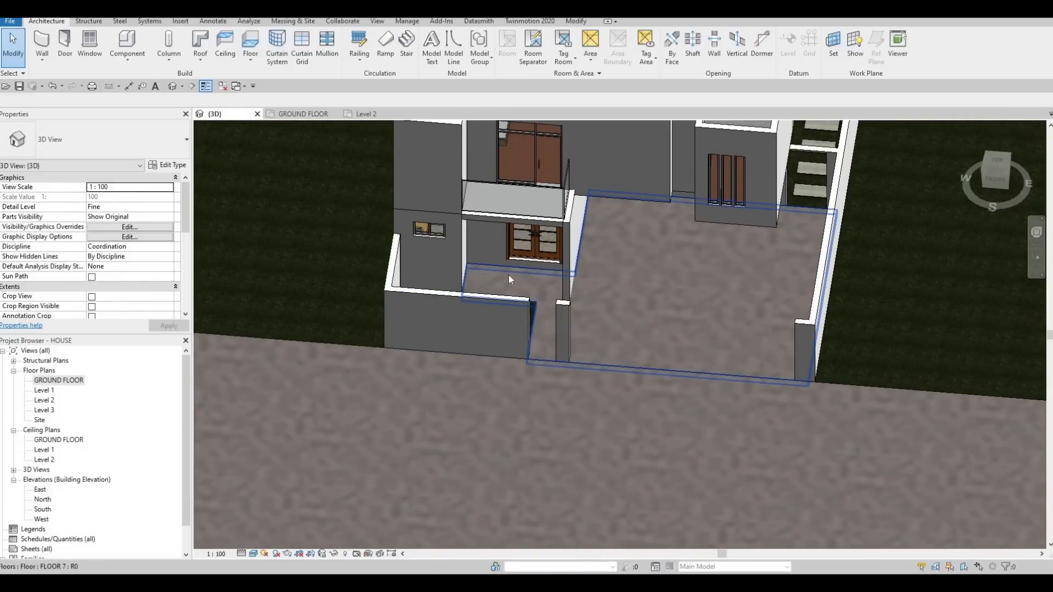
middle_click_drag(512, 334, 508, 272, "shift")
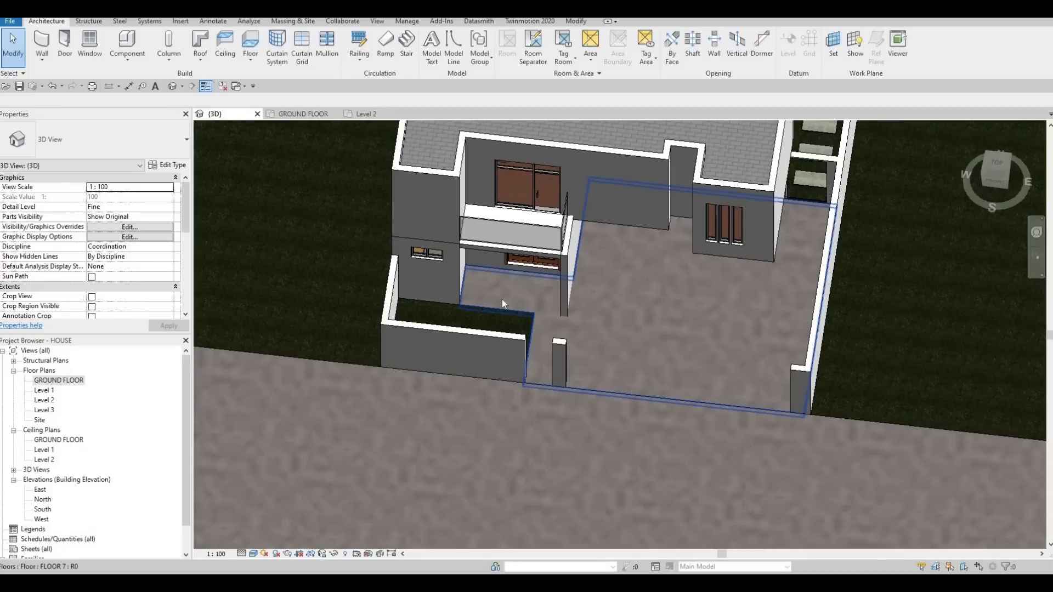
key("Escape")
scroll(507, 309, "up", 2)
left_click(555, 309)
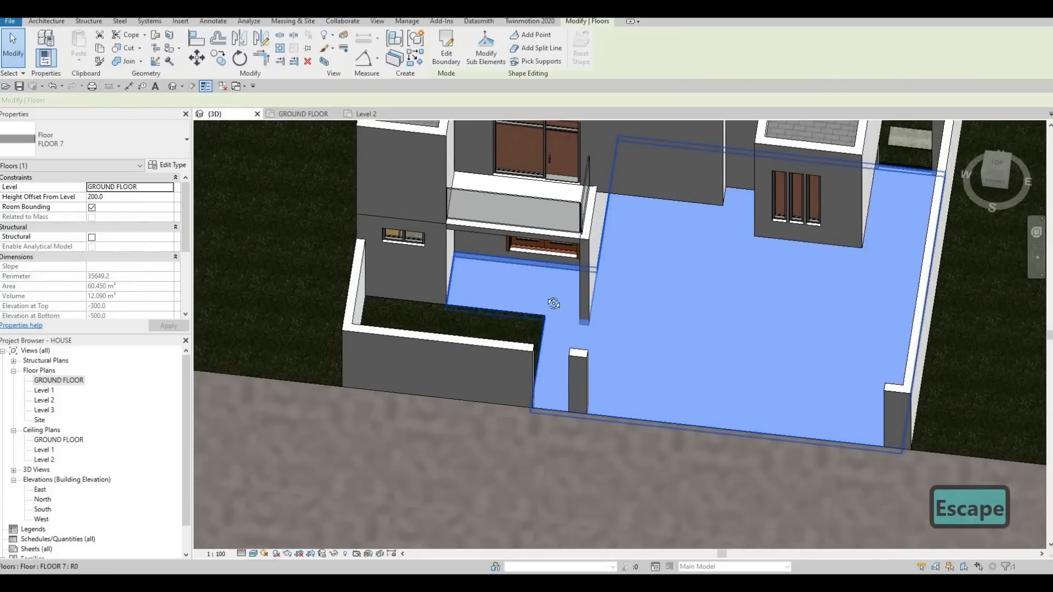
scroll(554, 303, "down", 4)
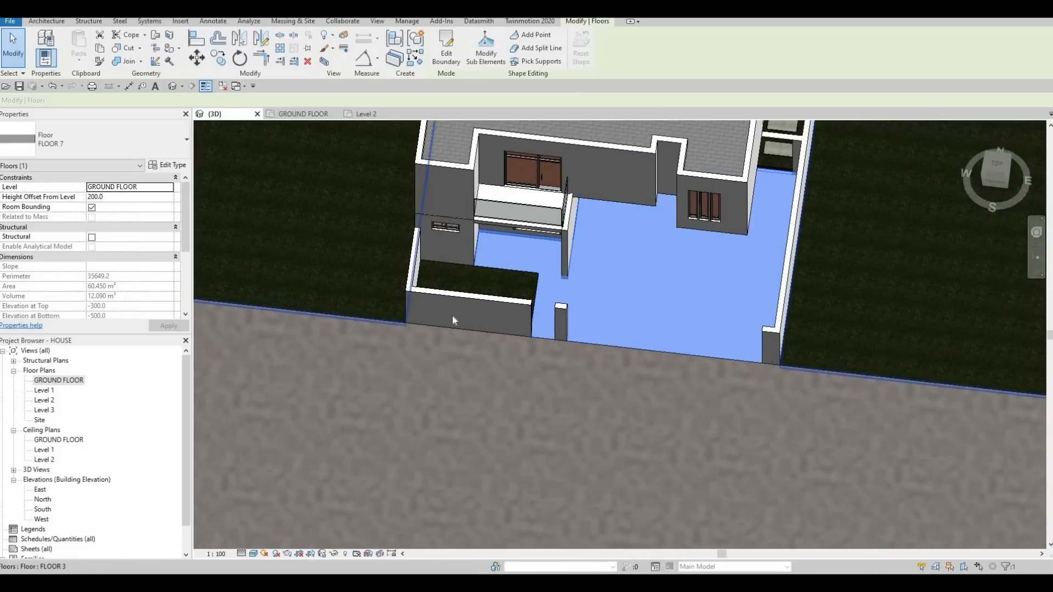
- Inspect the FLOOR 7 outline around the entrance and the enclosed front patch in the ground floor plan
key("ctrl+Tab")
scroll(543, 230, "up", 5)
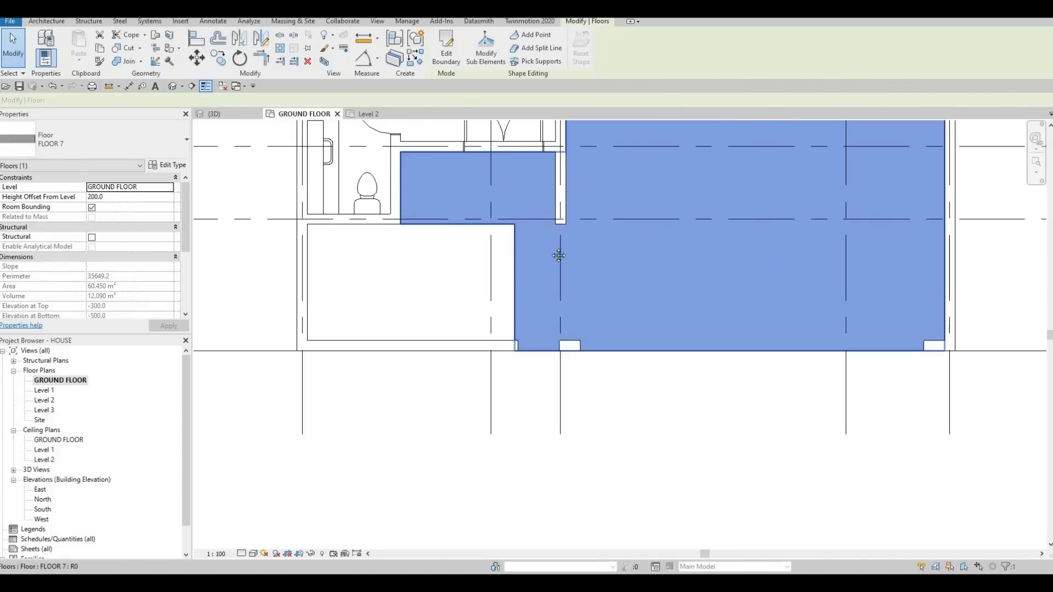
middle_click_drag(564, 254, 561, 285)
key("Escape")
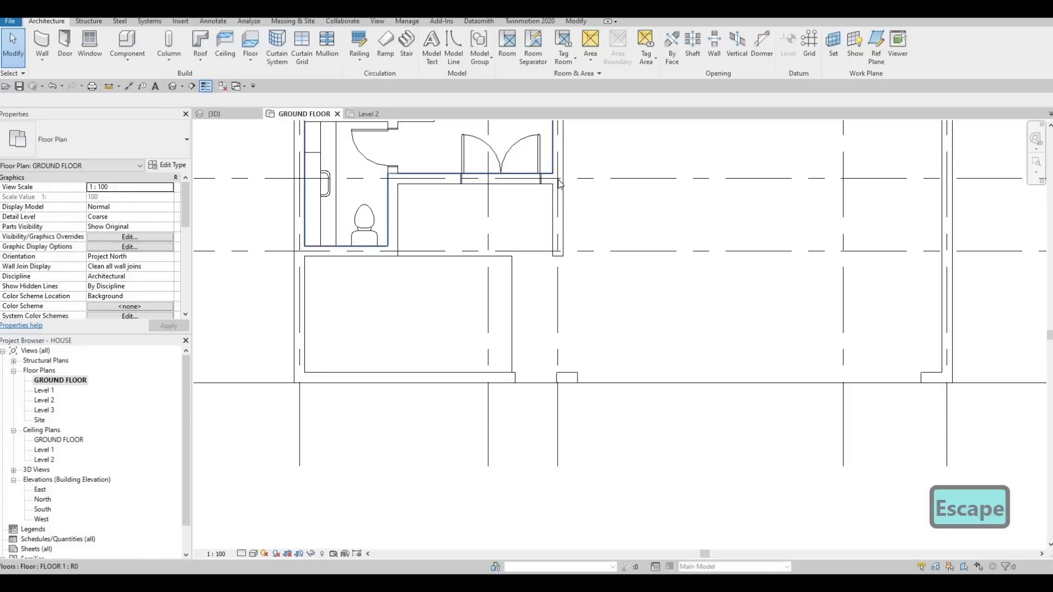
key("Escape")
key("Escape")
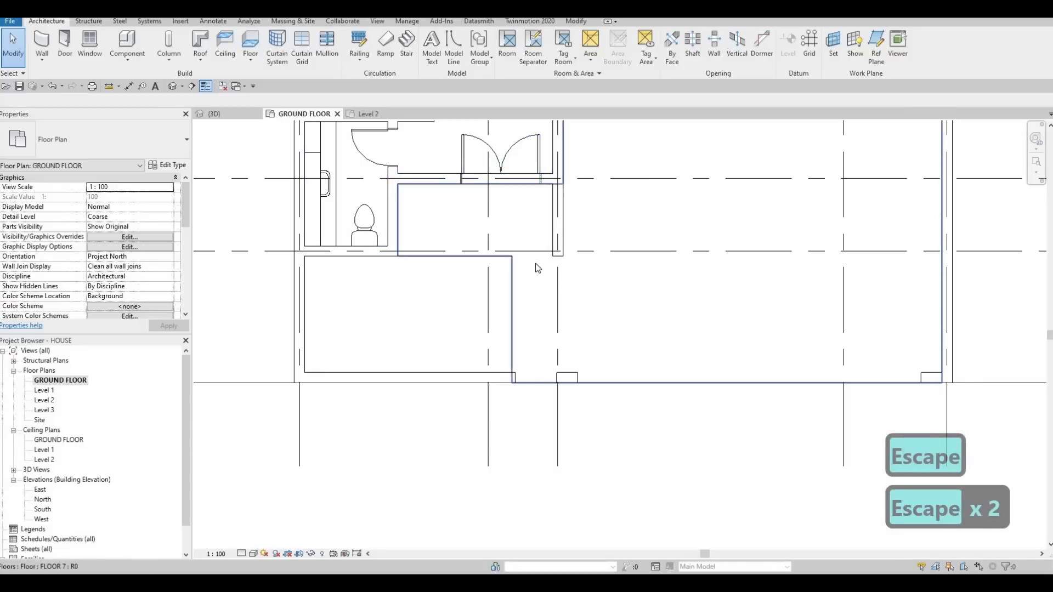
scroll(580, 348, "down", 2)
middle_click_drag(580, 348, 542, 311)
scroll(501, 290, "down", 2)
key("Escape")
scroll(510, 297, "up", 3)
scroll(540, 276, "up", 3)
scroll(526, 321, "down", 3)
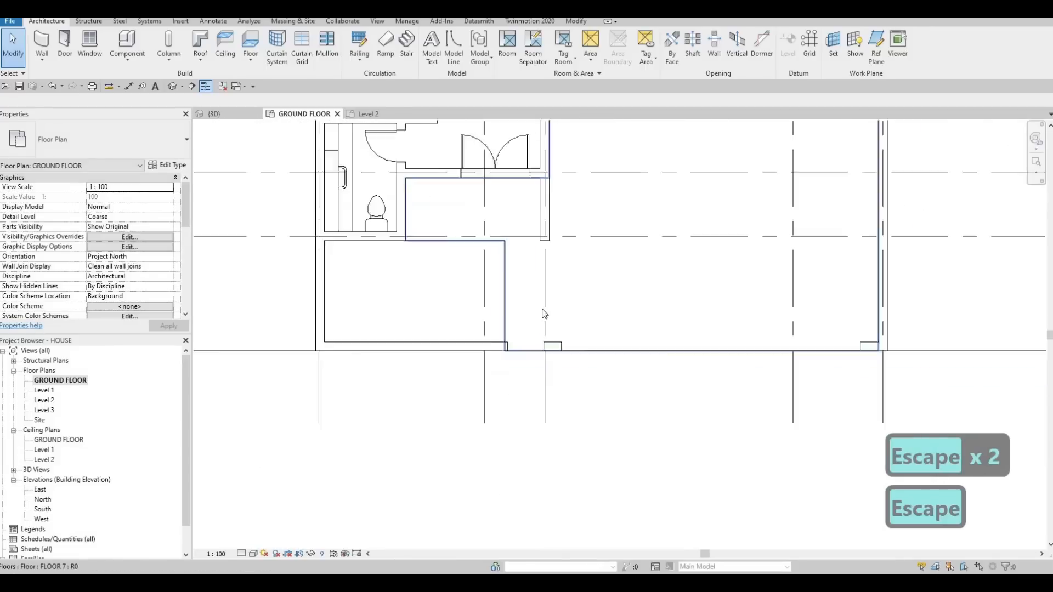
scroll(526, 307, "down", 1)
middle_click_drag(510, 276, 541, 246)
key("Escape")
middle_click_drag(544, 295, 553, 340)
- Move FLOOR 7's boundary edge beside the enclosed front patch about 100 mm toward the patch and finish the sketch
left_click(549, 296)
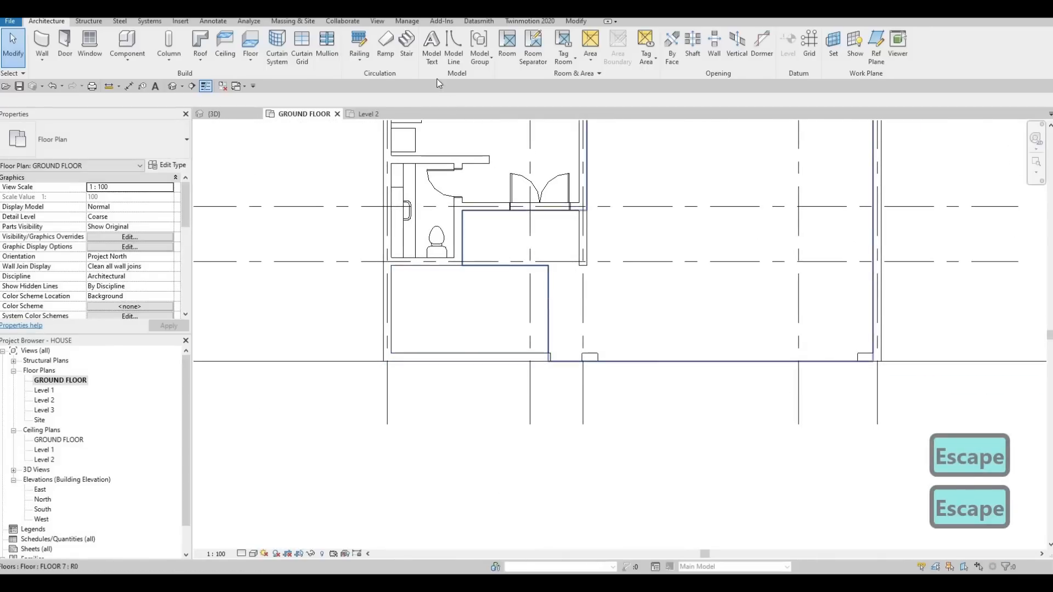
left_click(447, 58)
left_click(547, 296)
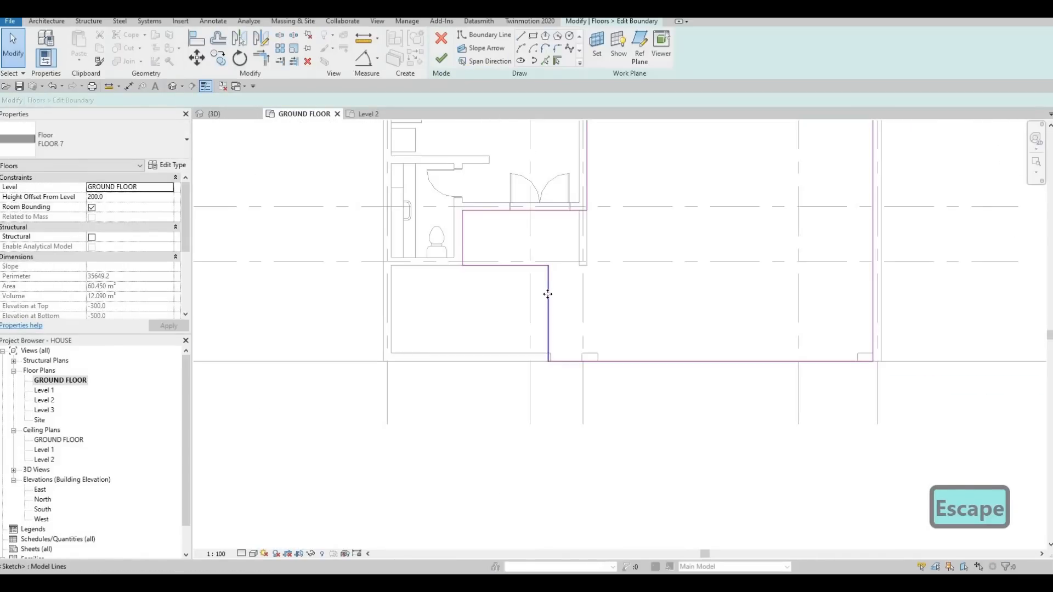
scroll(534, 296, "up", 2)
left_click(536, 294)
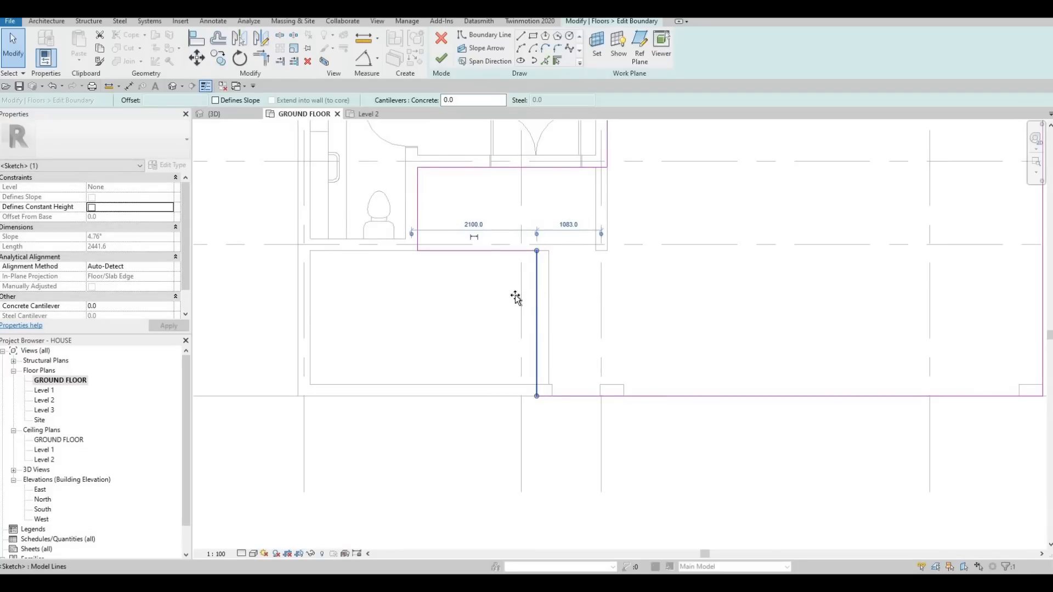
left_click_drag(524, 295, 518, 294)
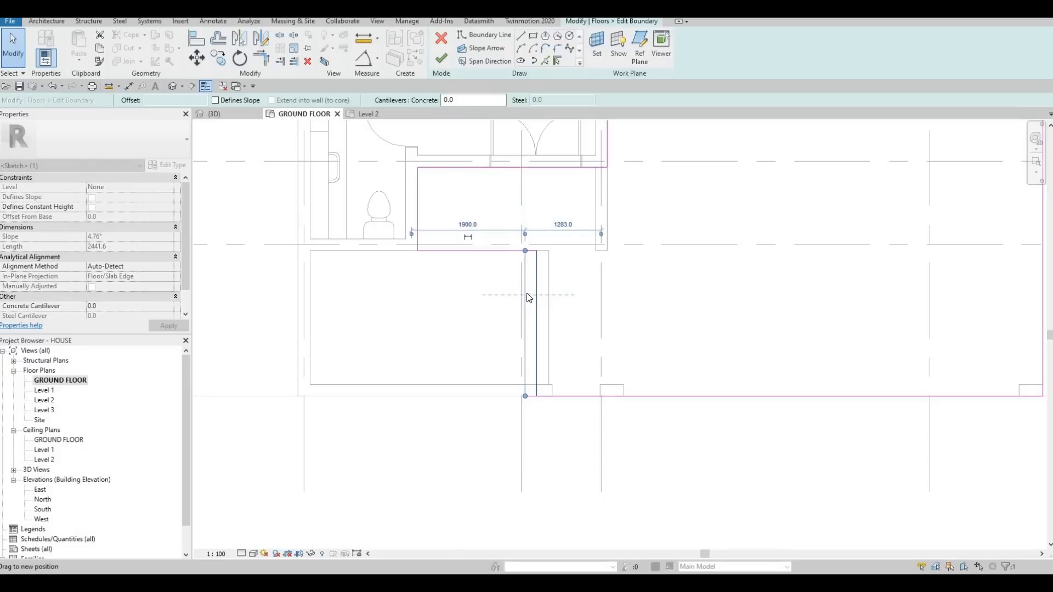
key("Escape")
left_click(442, 59)
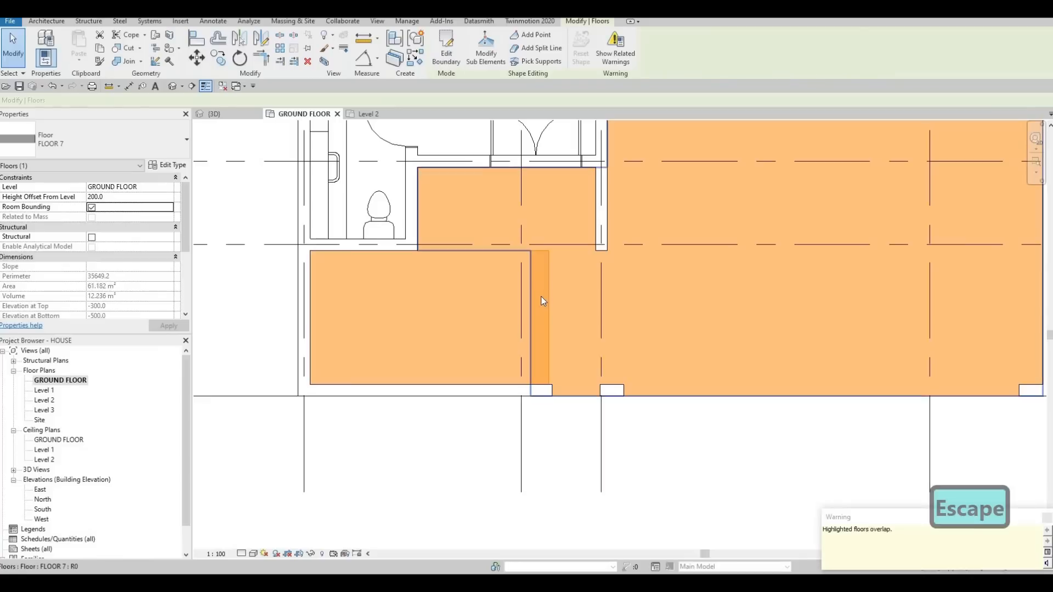
- Pull the FLOOR 3 patch's overlapping boundary edge back to the adjacent FLOOR 7 edge and finish the sketch
key("Escape")
left_click(530, 305)
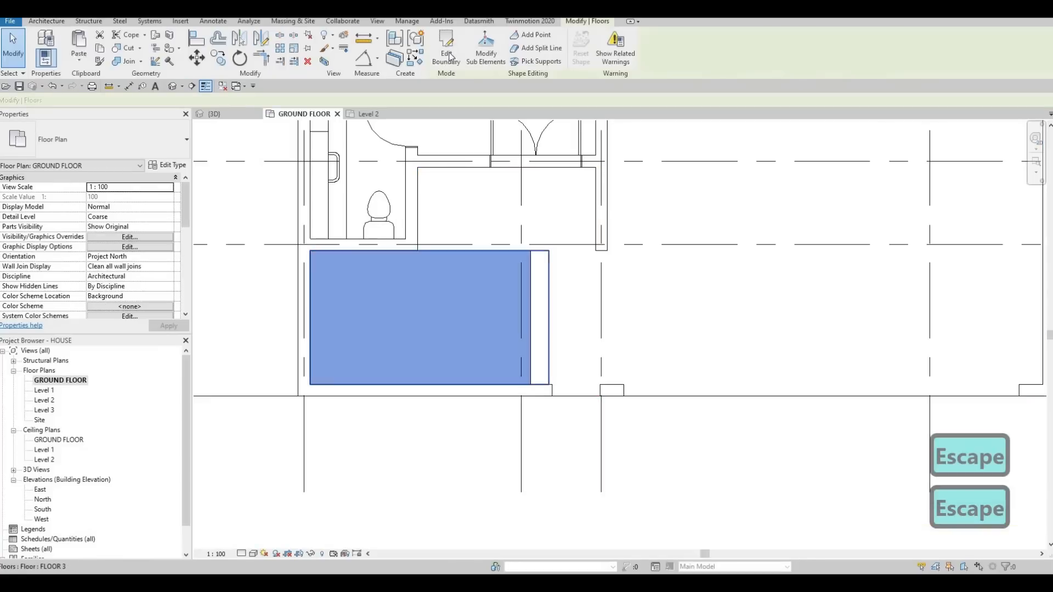
double_click(530, 305)
scroll(530, 306, "up", 3)
left_click(558, 285)
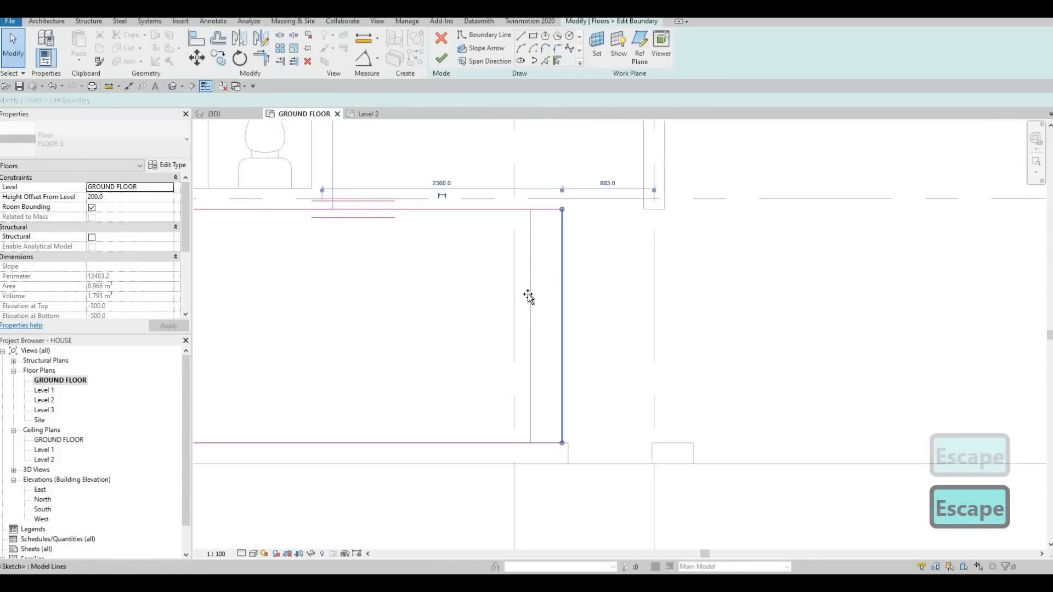
left_click_drag(527, 283, 527, 284)
left_click(441, 59)
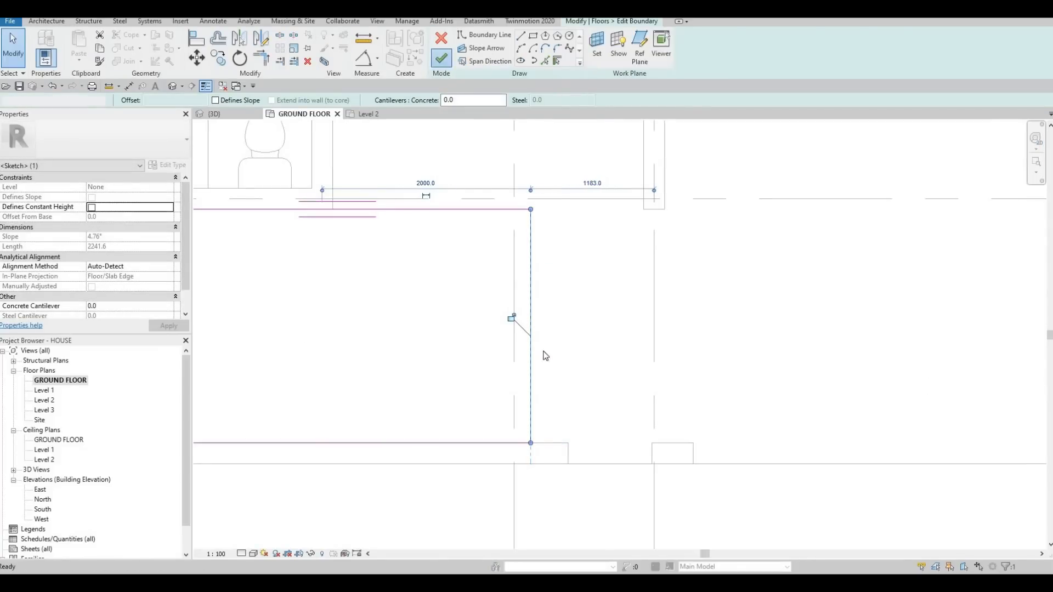
scroll(540, 329, "down", 3)
key("Escape")
- Shorten the front boundary wall to end just past the patch edge, and shift the 400 mm gate pillar slightly toward it
left_click(540, 410)
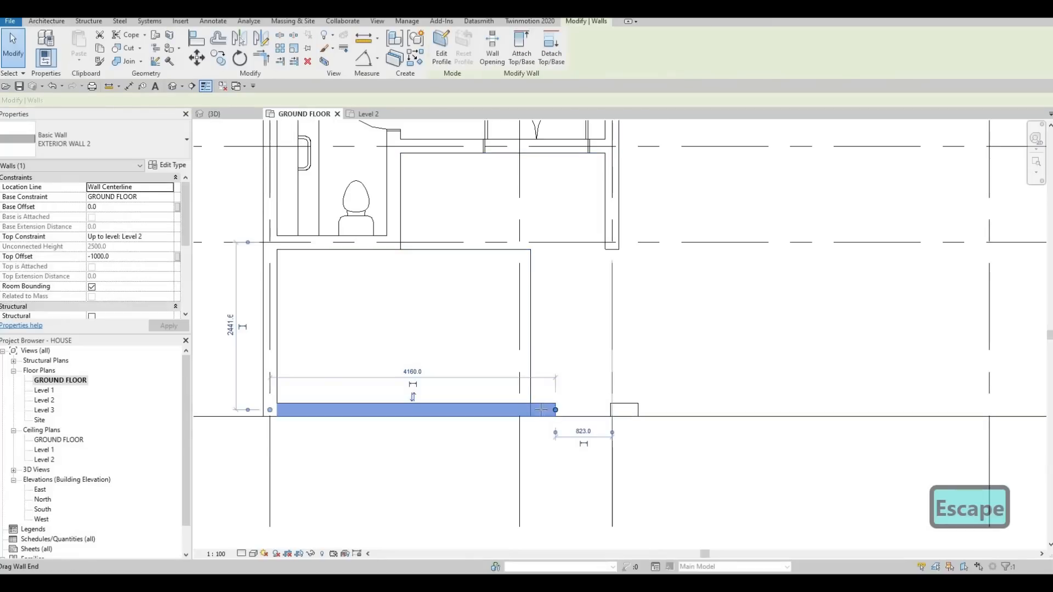
left_click_drag(537, 410, 630, 388)
scroll(624, 411, "up", 4)
key("Escape")
left_click(616, 407)
key("Escape")
scroll(618, 384, "down", 3)
left_click(630, 388)
key("Escape")
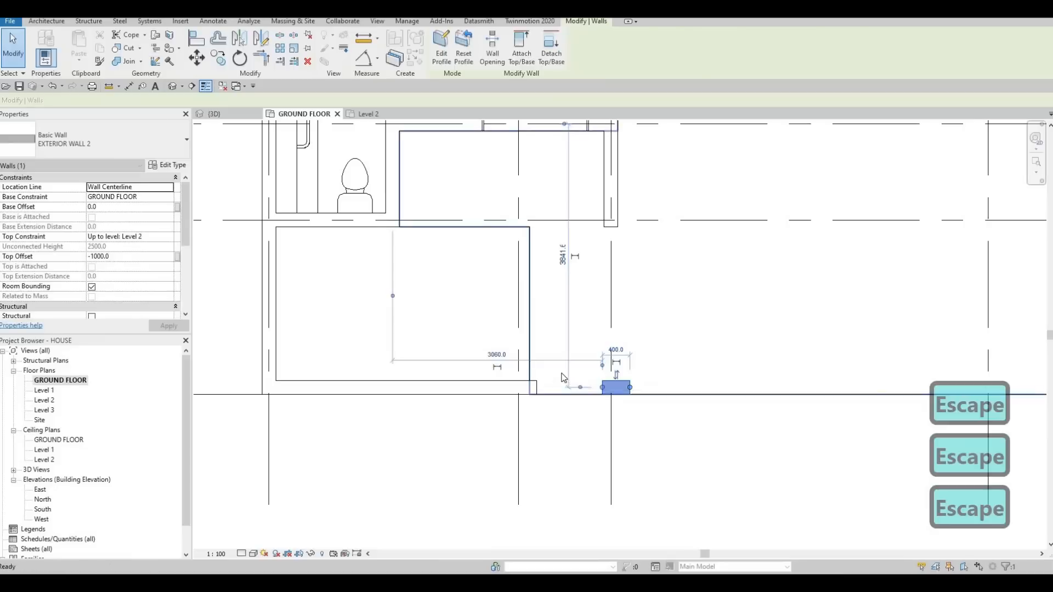
- Inspect the adjusted floor edges, front wall ends and gate openings in the ground floor plan and the 3D view
key("Escape")
key("Escape")
scroll(562, 365, "down", 2)
scroll(558, 369, "up", 1)
scroll(594, 341, "up", 2)
scroll(608, 332, "down", 2)
key("Escape")
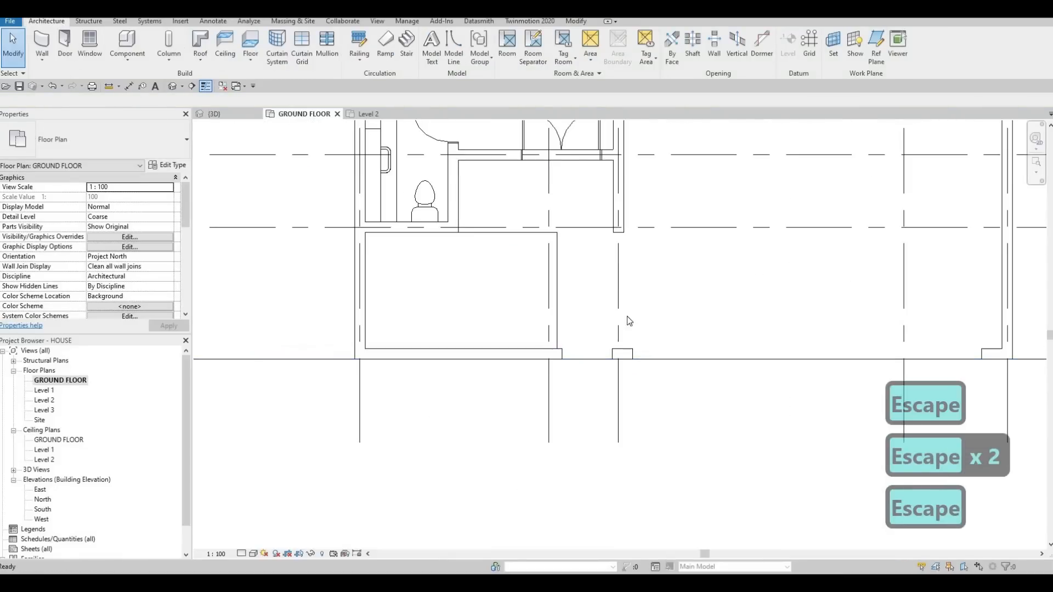
middle_click_drag(605, 299, 633, 342)
middle_click_drag(636, 222, 639, 131)
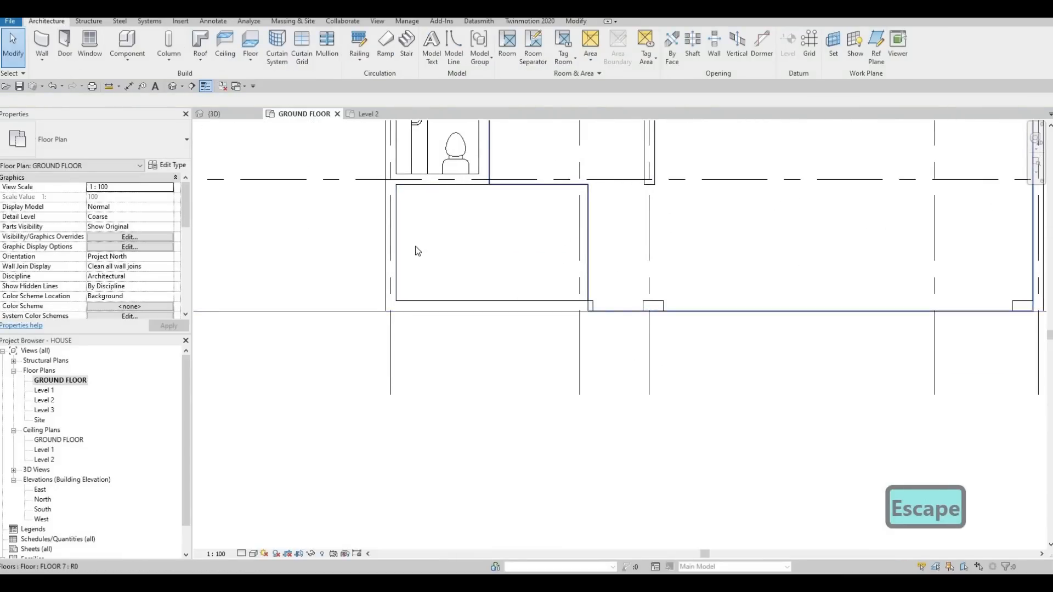
scroll(416, 252, "down", 1)
middle_click_drag(416, 252, 437, 305)
key("Escape")
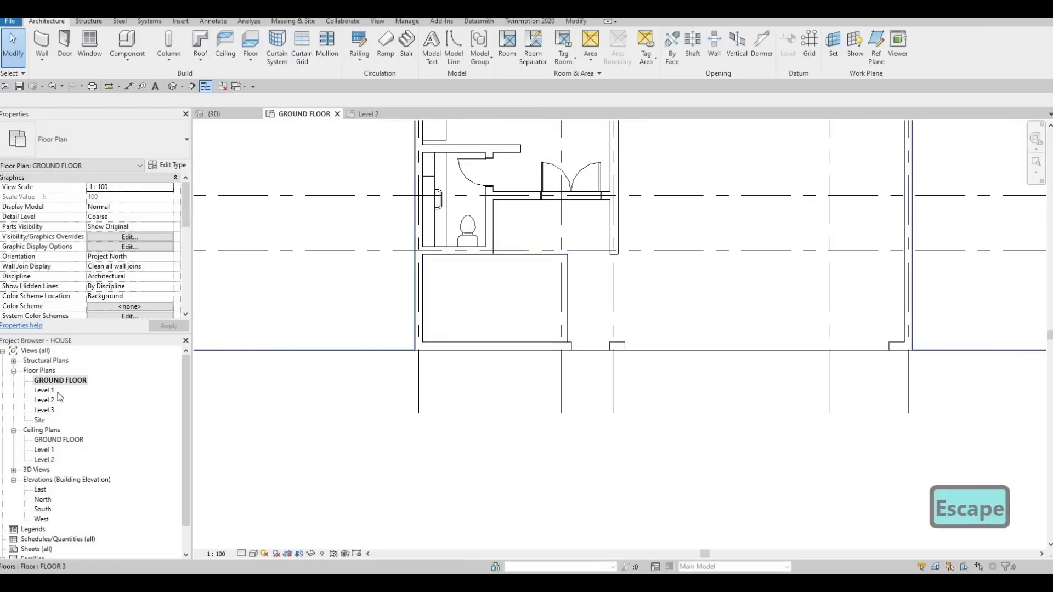
left_click(212, 114)
key("Escape")
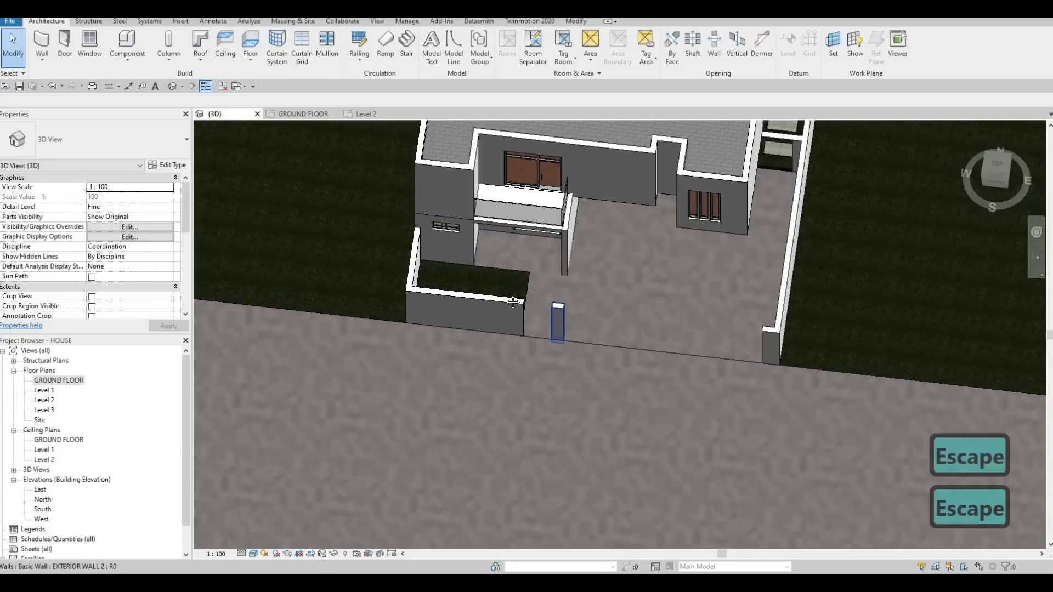
scroll(553, 337, "down", 4)
middle_click_drag(549, 337, 493, 239)
middle_click_drag(438, 263, 500, 232, "shift")
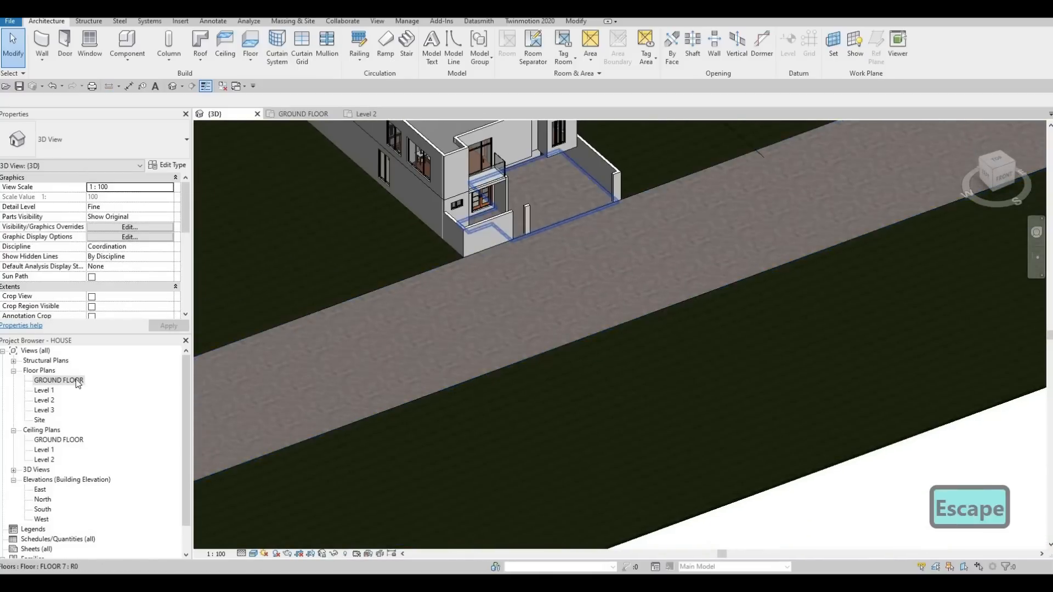
- Start a new floor in the ground floor plan and duplicate the FLOOR 3 type as FLOOR 9
double_click(68, 381)
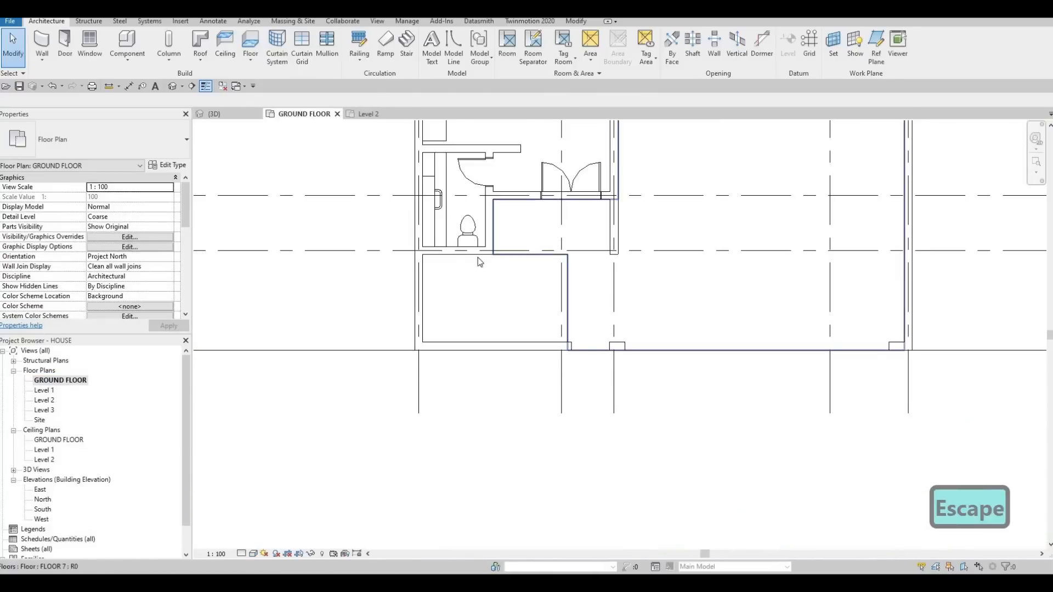
scroll(494, 269, "down", 5)
key("Escape")
key("Escape")
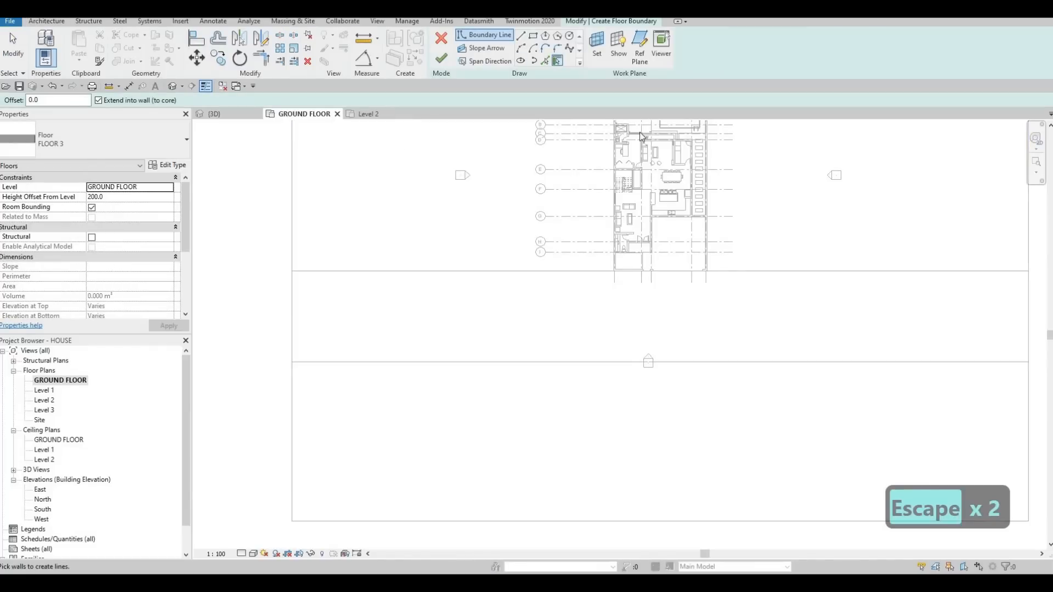
left_click(167, 164)
left_click(945, 66)
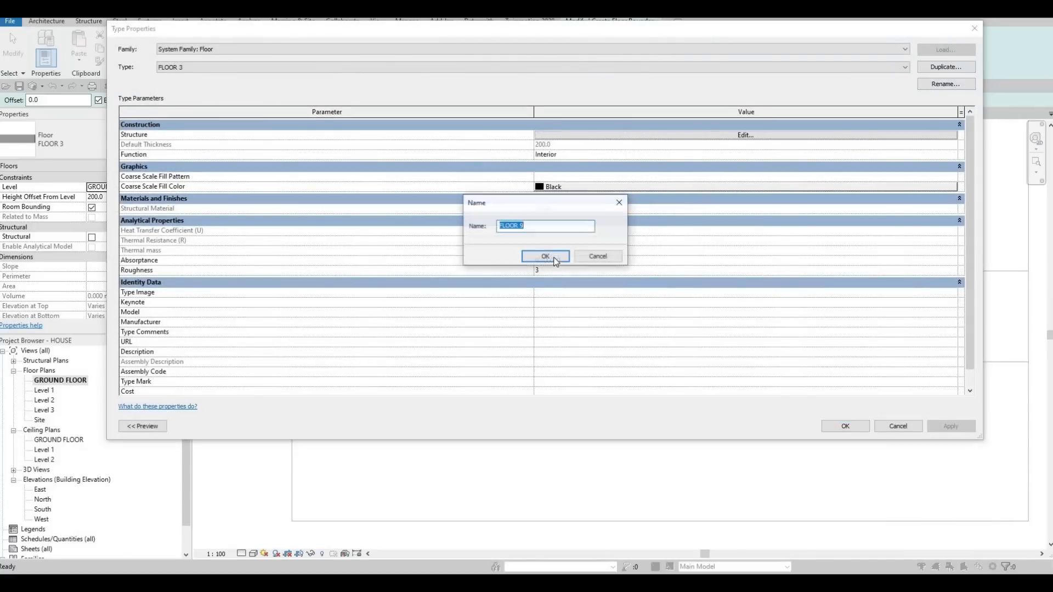
left_click(545, 256)
- Assign Concrete, Cast-in-Place - C10 to FLOOR 9's 200 mm structure layer and accept the type settings
left_click(661, 136)
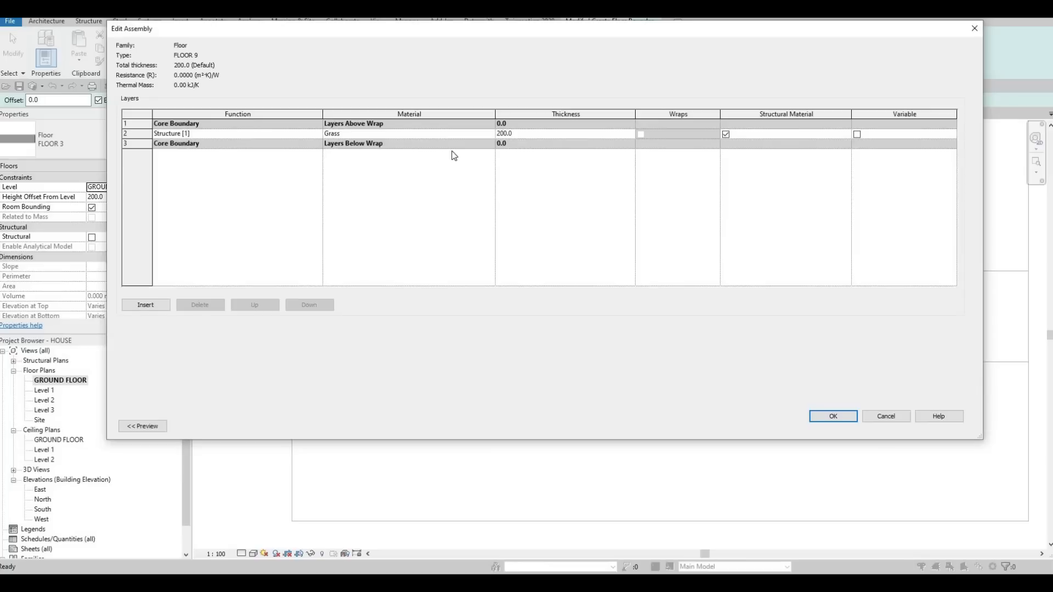
left_click(491, 133)
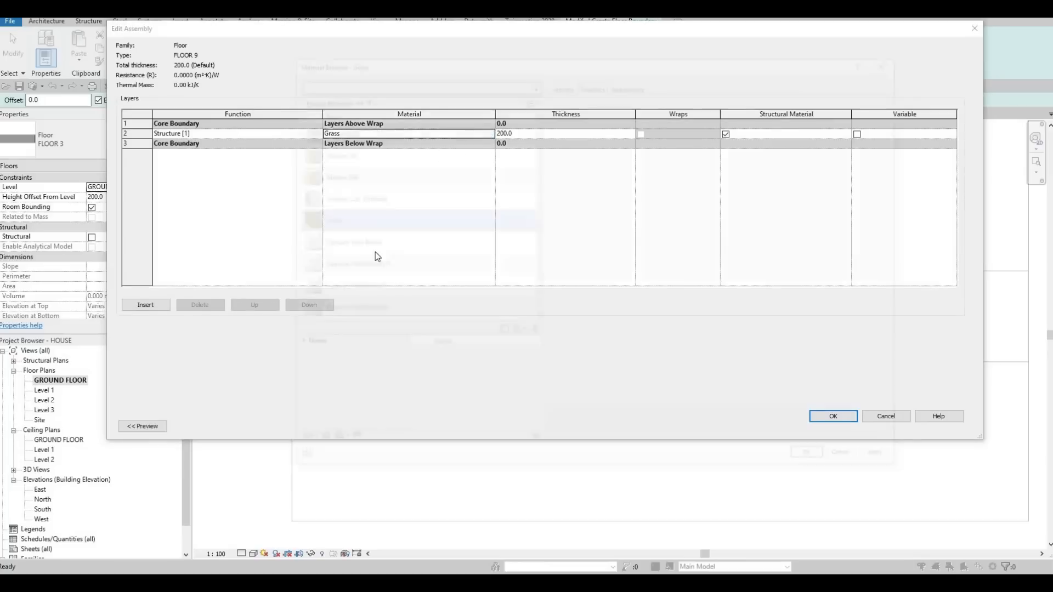
scroll(329, 274, "down", 3)
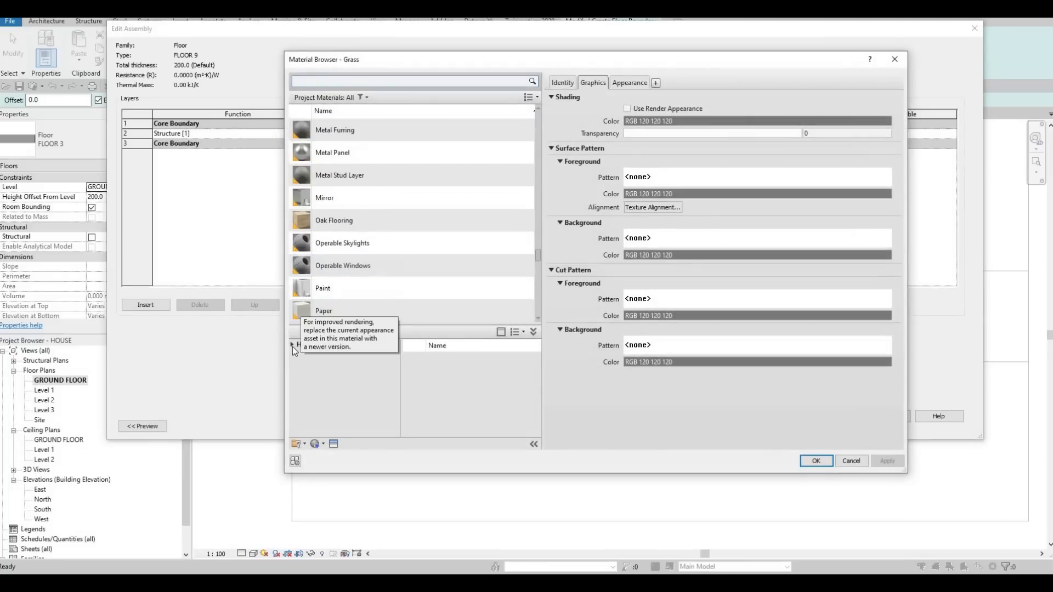
left_click(292, 345)
left_click(297, 365)
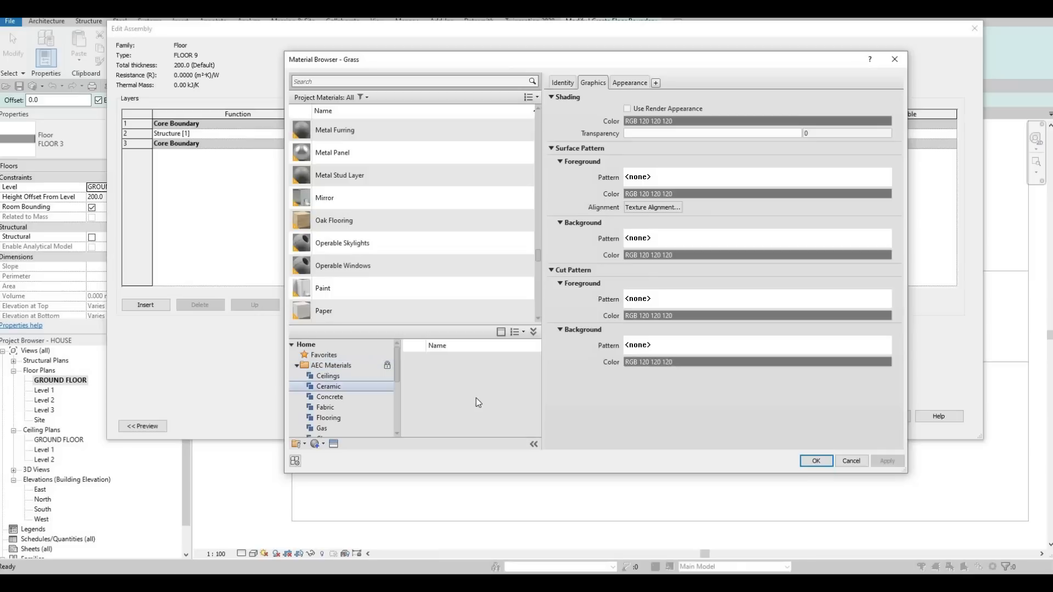
left_click(330, 397)
scroll(493, 403, "down", 3)
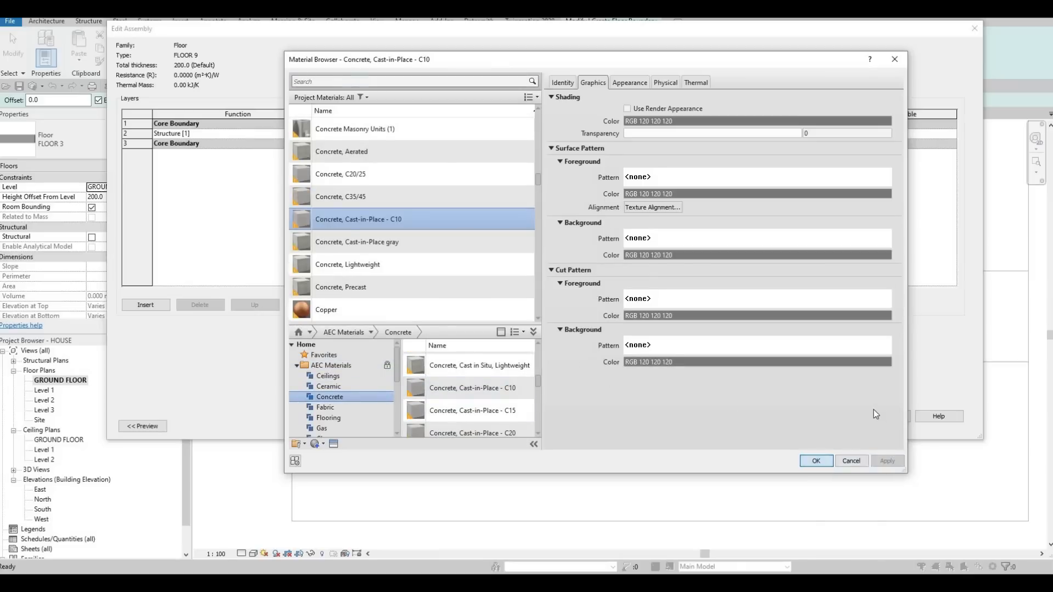
key("Return")
key("Return")
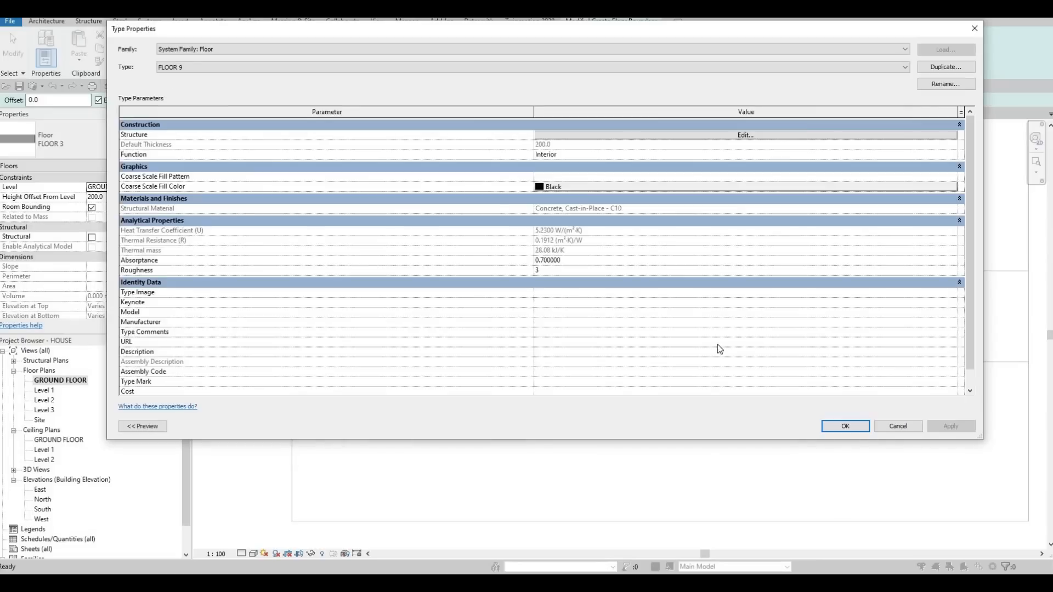
key("Return")
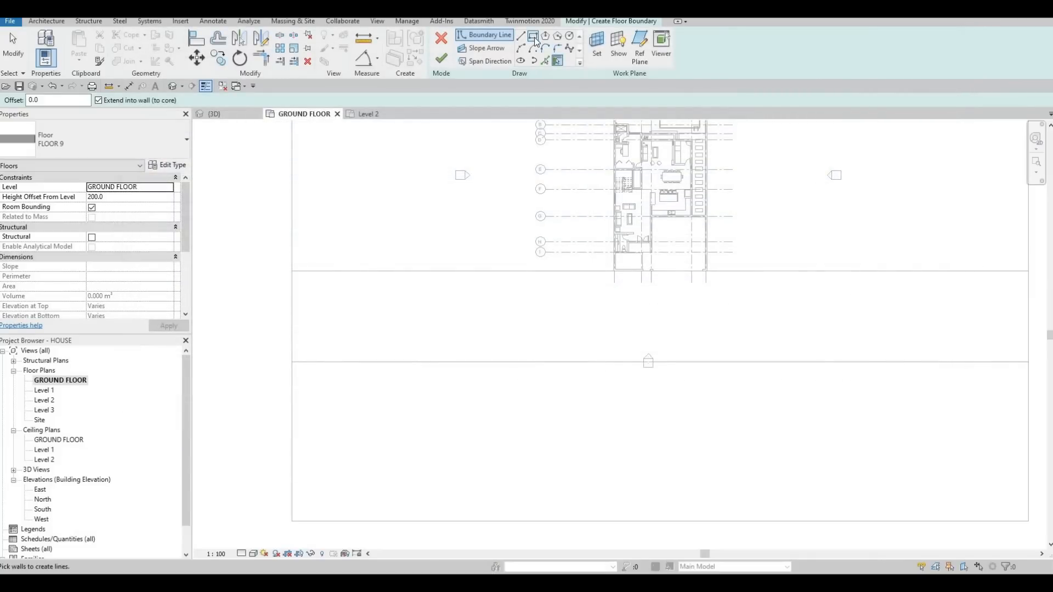
- Sketch a rectangular FLOOR 9 boundary about 100,483 mm long inside the FLOOR 8 strip, along its edge nearest the house
left_click(291, 270)
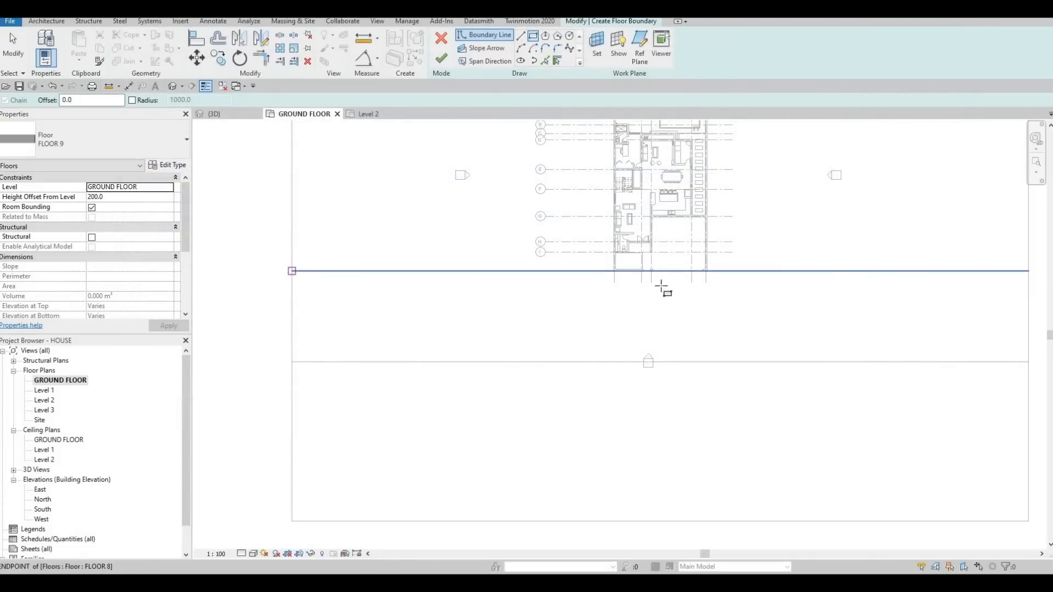
middle_click_drag(1010, 283, 873, 270)
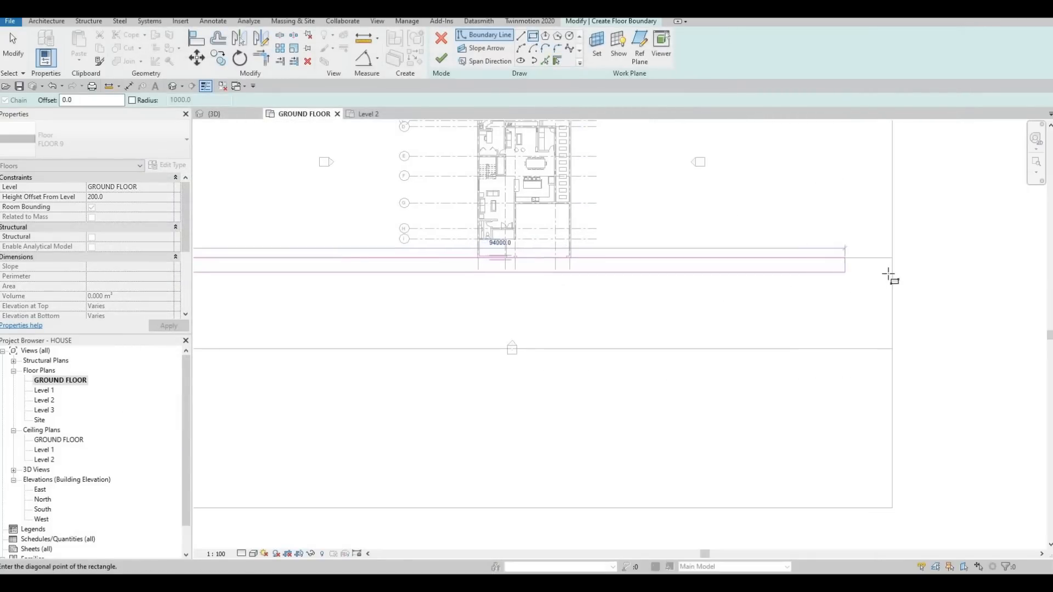
left_click(890, 274)
middle_click_drag(593, 308, 681, 299)
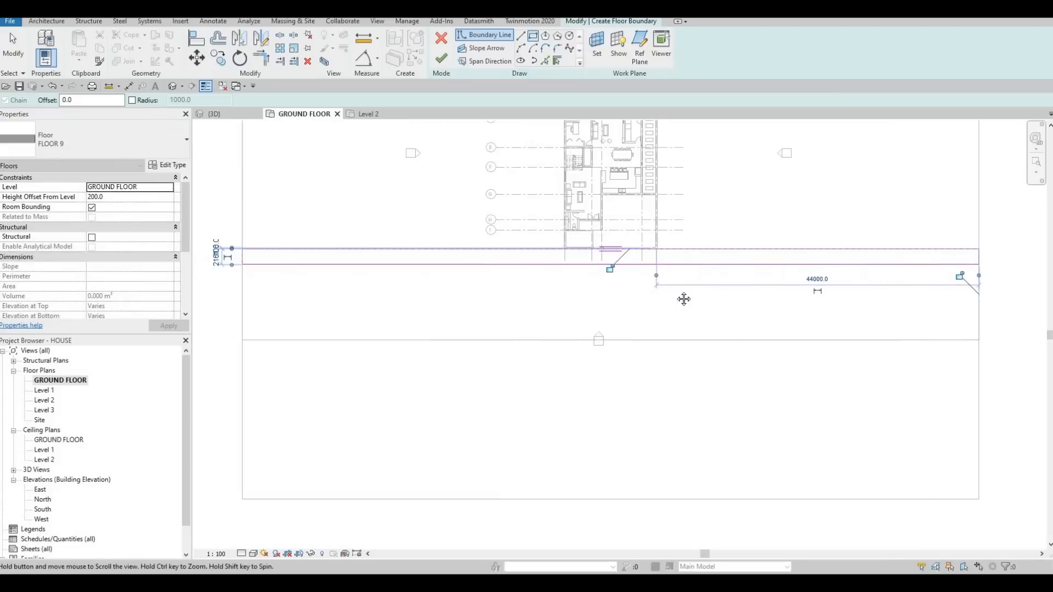
middle_click_drag(263, 278, 419, 294)
key("Escape")
scroll(409, 273, "up", 2)
key("Escape")
- Set the depth of the FLOOR 9 rectangle nearest the house to 2000 mm
left_click(399, 289)
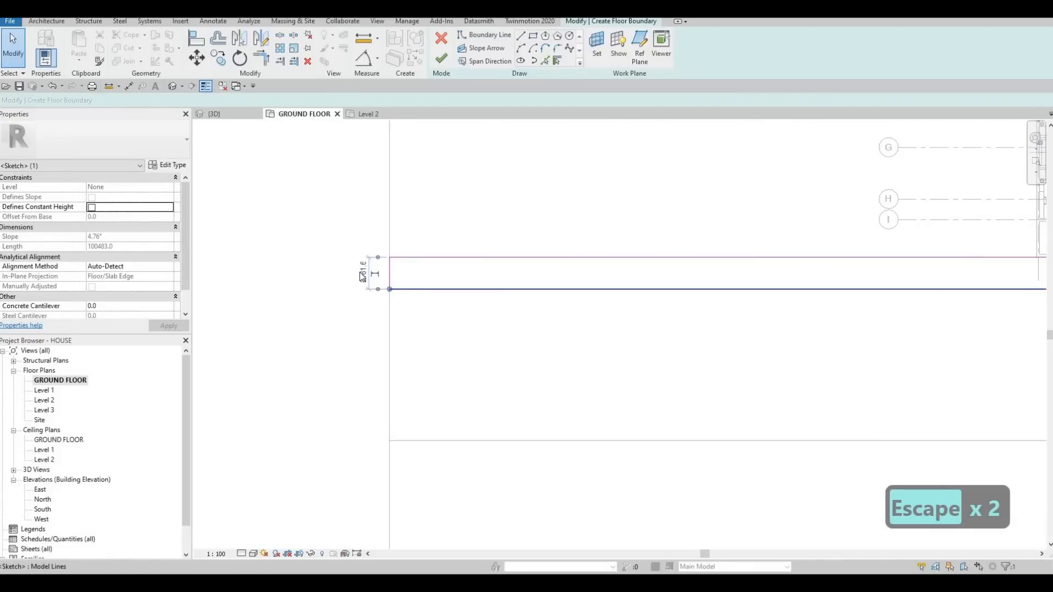
type("20")
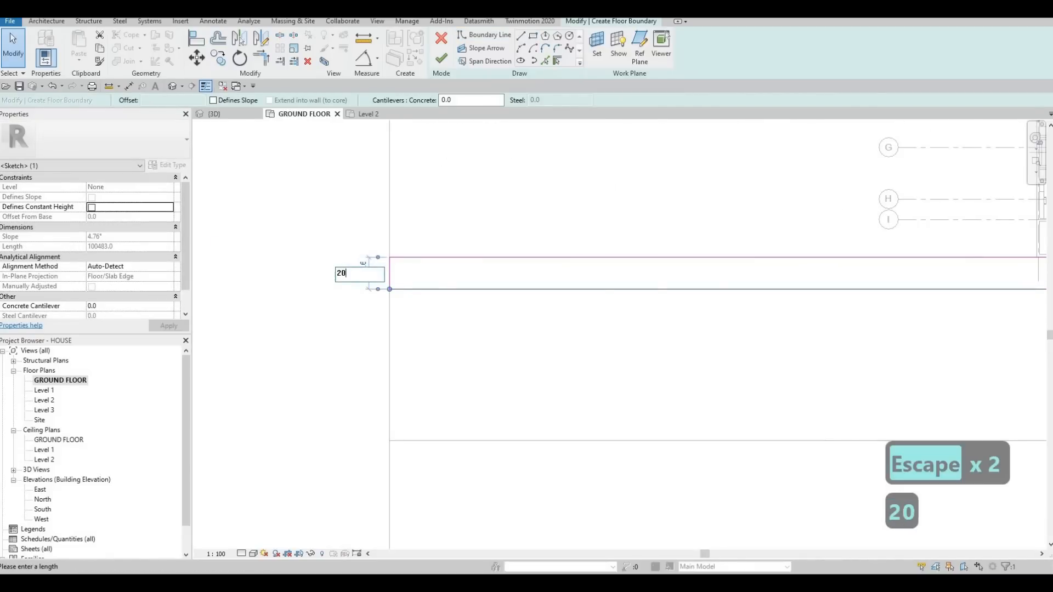
type("0.0")
key("Return")
key("Escape")
key("Escape")
- Sketch a second full-length FLOOR 9 rectangle about 2113 mm deep inside the FLOOR 8 strip, along its far edge
scroll(538, 306, "down", 5)
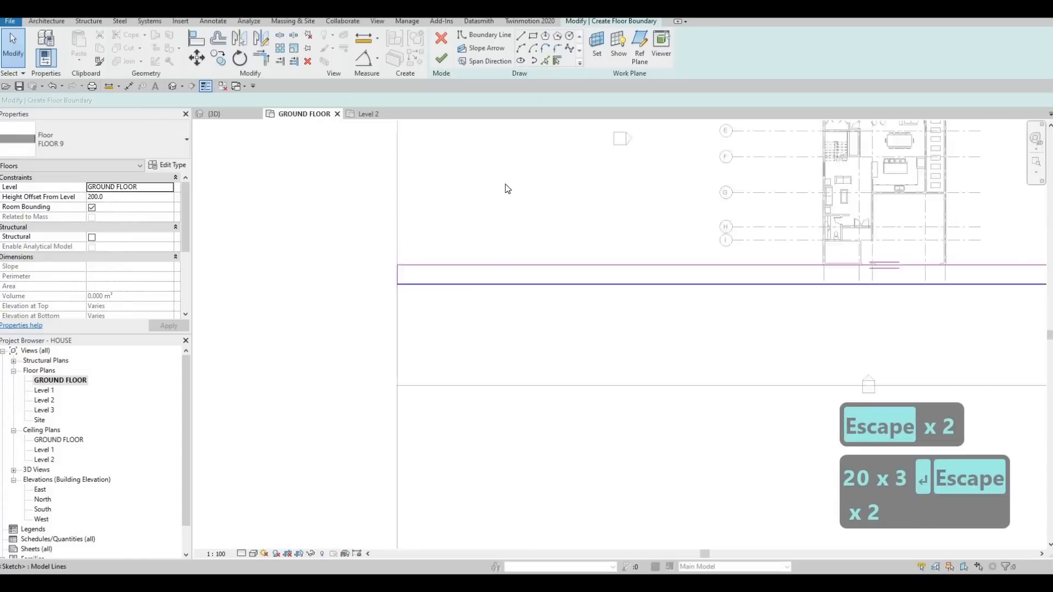
left_click(532, 40)
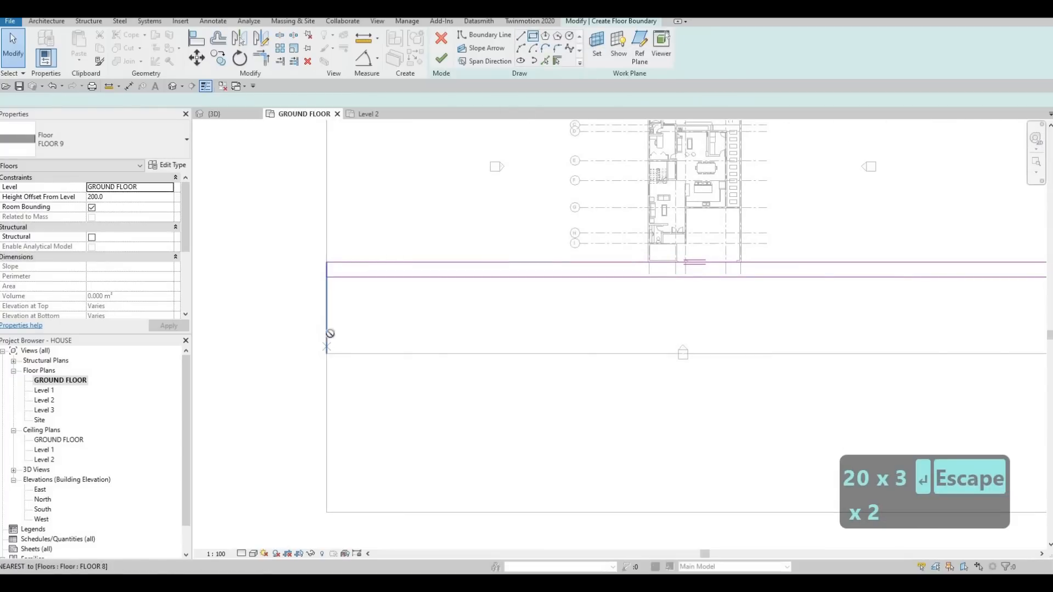
left_click(326, 353)
middle_click_drag(1020, 342, 740, 290)
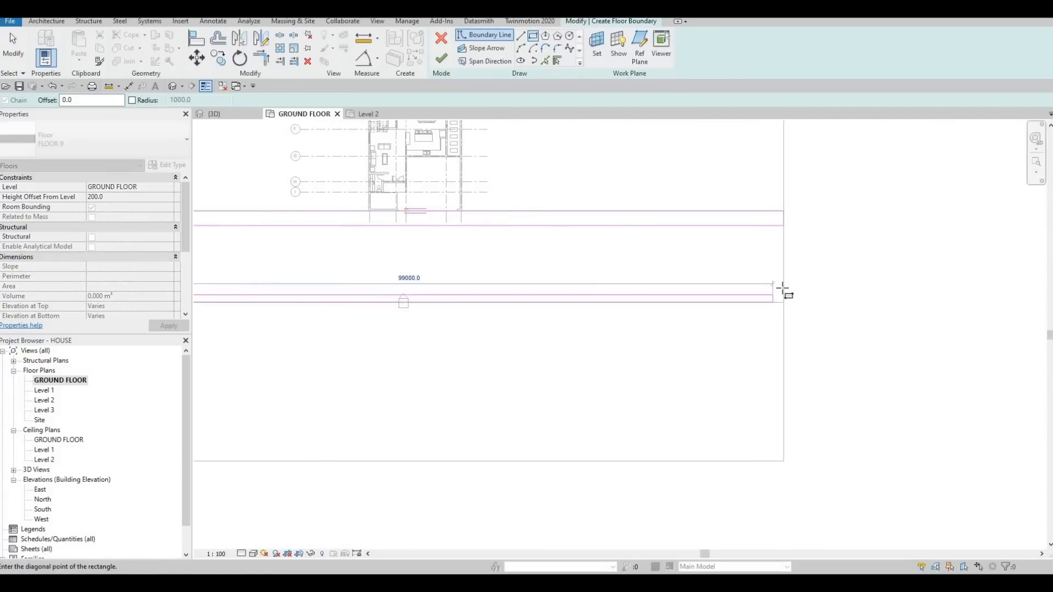
left_click(783, 287)
middle_click_drag(480, 280, 828, 305)
key("Escape")
key("Escape")
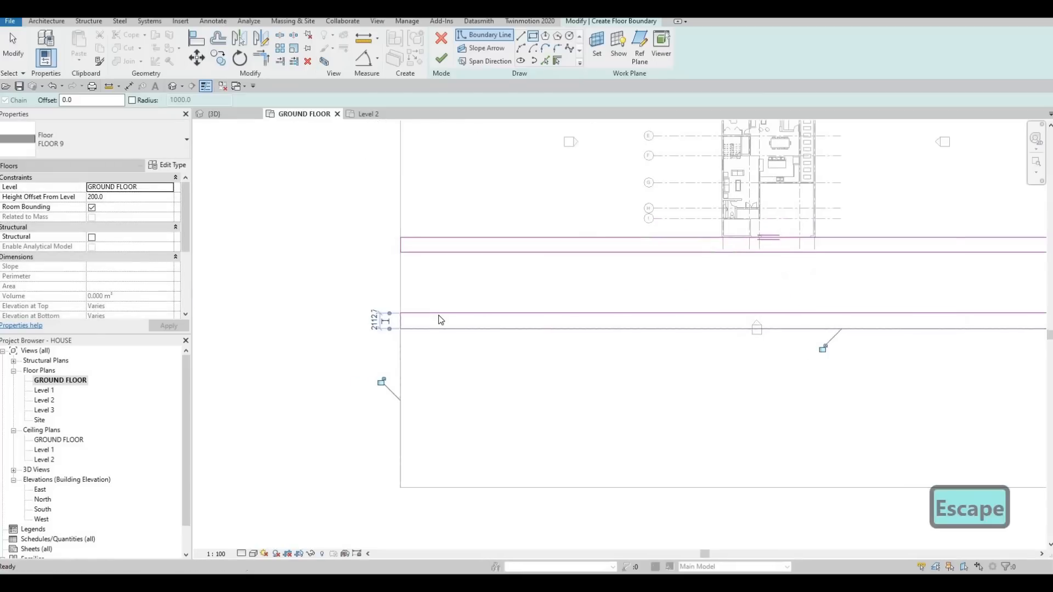
key("Escape")
- Set the depth of the second FLOOR 9 rectangle, along the strip's far edge, to 2000 mm
left_click(401, 312)
scroll(740, 323, "up", 1)
middle_click_drag(726, 295, 529, 264)
scroll(954, 283, "up", 3)
left_click(963, 286)
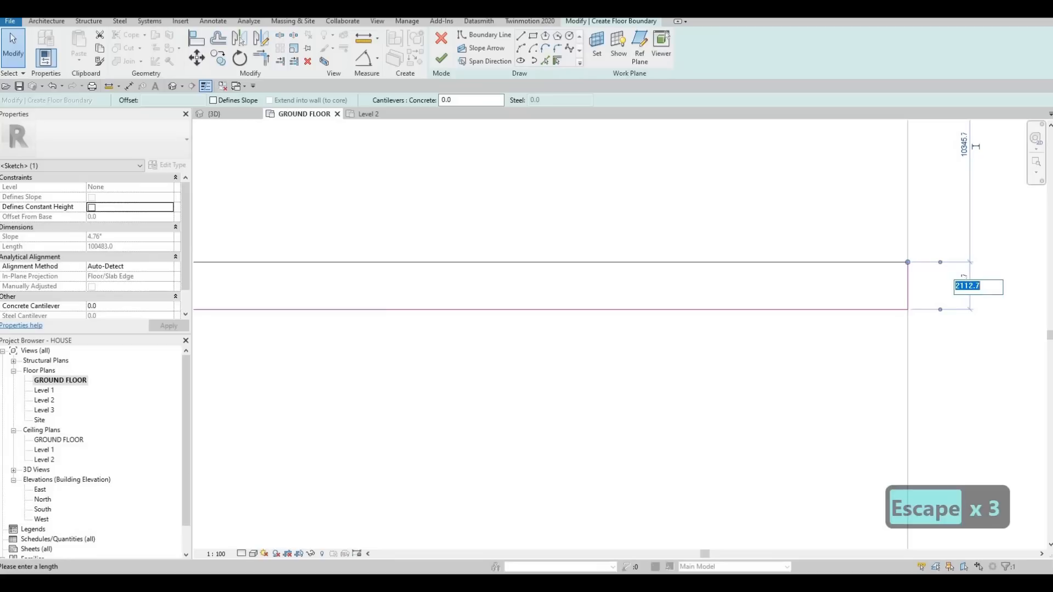
type("20")
type("0.0")
key("Return")
key("Escape")
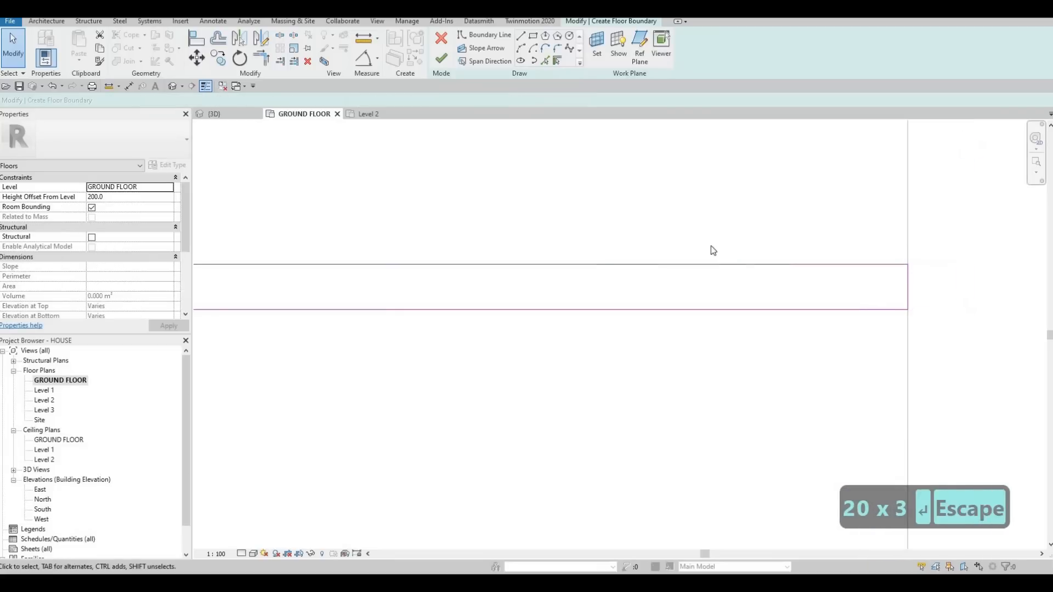
key("Escape")
scroll(733, 206, "down", 3)
scroll(640, 222, "up", 2)
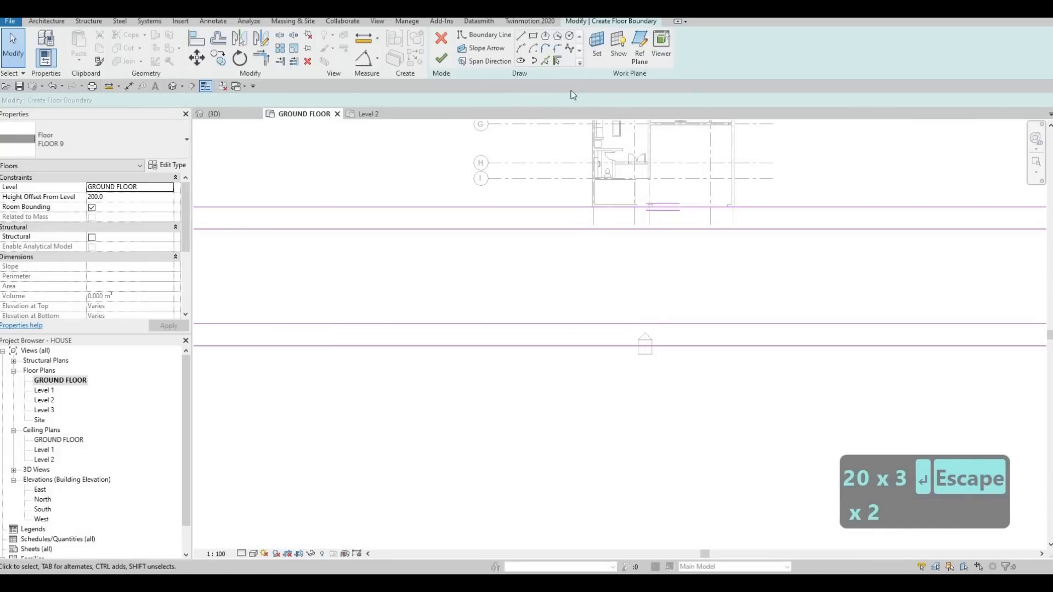
- Draw a 2000 mm boundary line straight across the near-house FLOOR 9 band, at the end of the front patch wall beside the driveway entrance
left_click(530, 22)
key("Escape")
key("Escape")
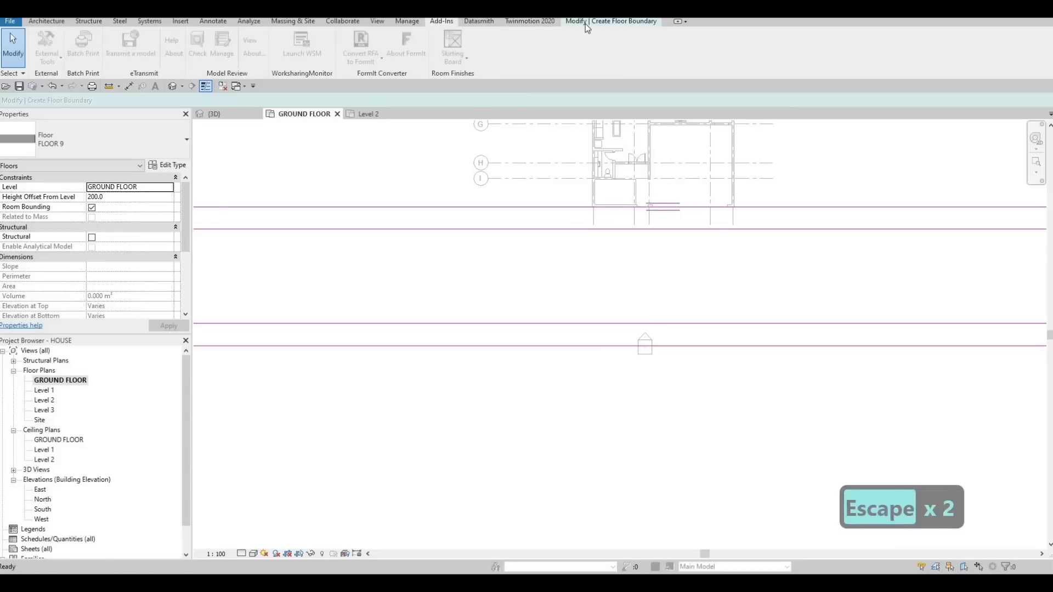
left_click(524, 38)
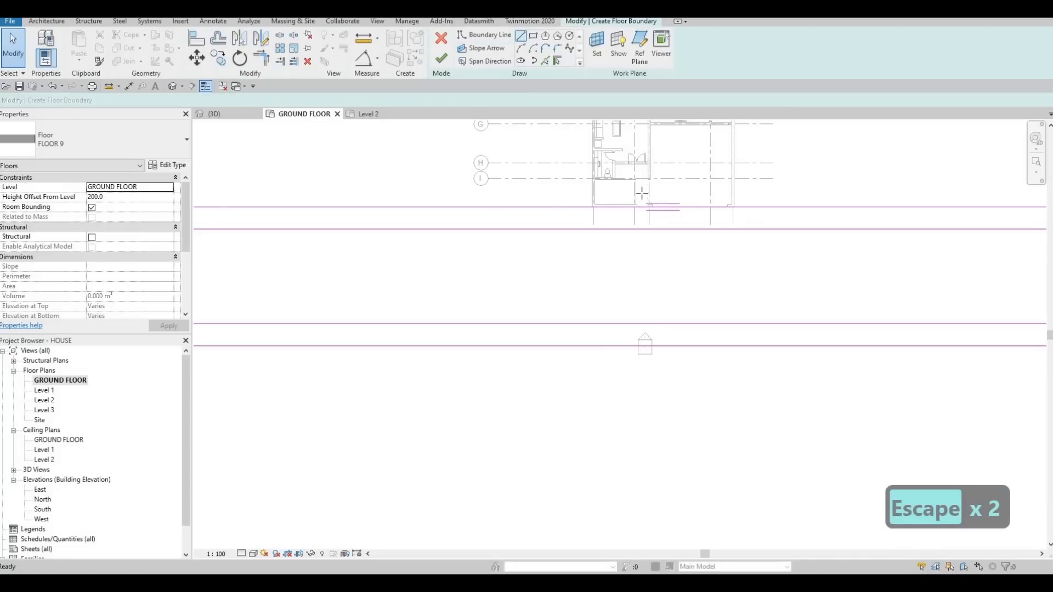
scroll(644, 222, "up", 5)
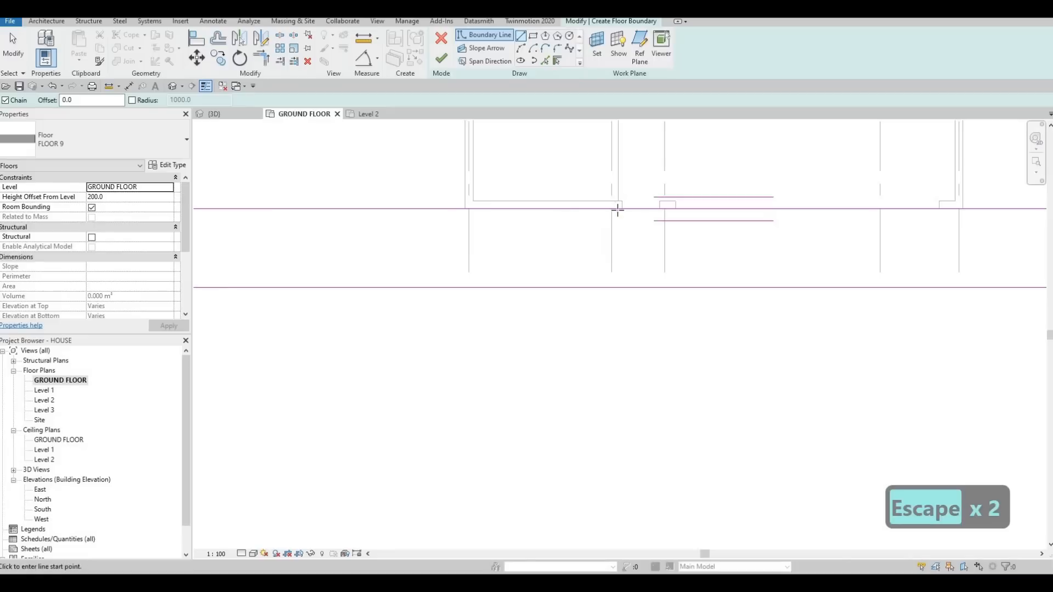
left_click(618, 208)
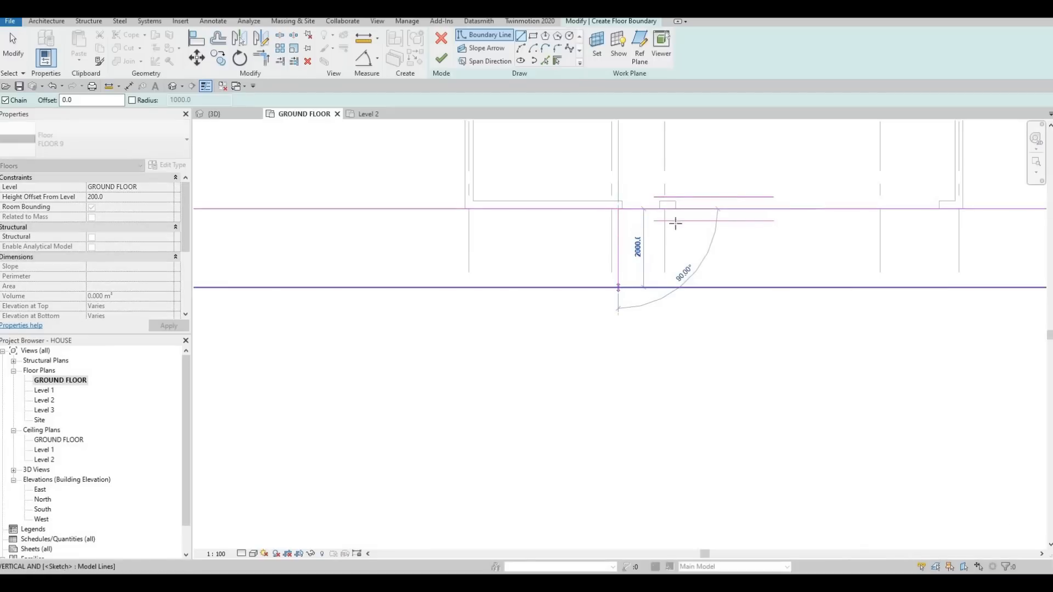
key("Escape")
scroll(665, 215, "up", 2)
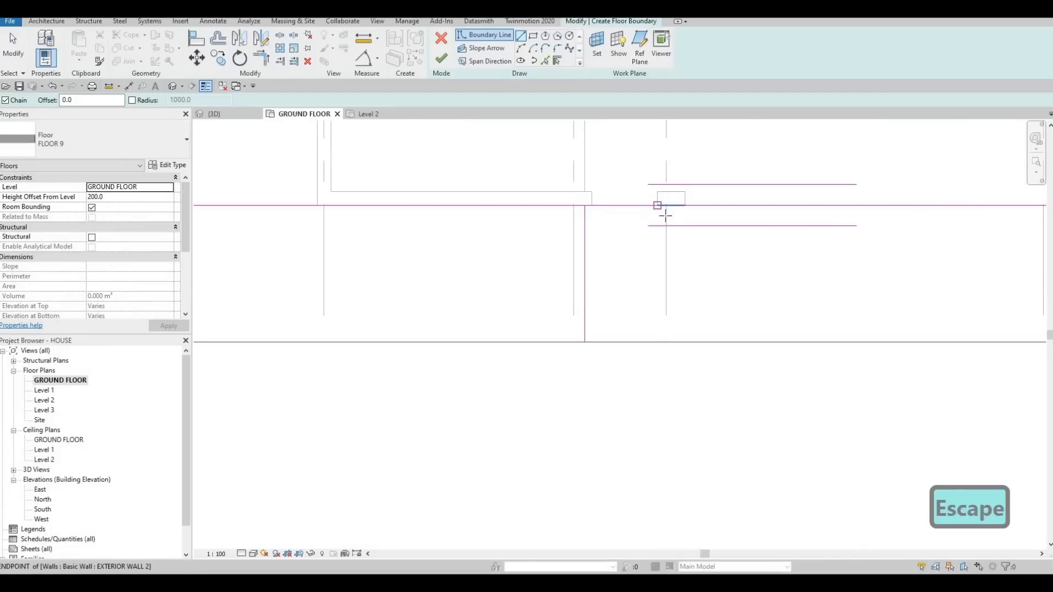
- Draw a second boundary line across the near-house band at the opposite side of the driveway entrance, by the short exterior wall stub
scroll(800, 217, "down", 2)
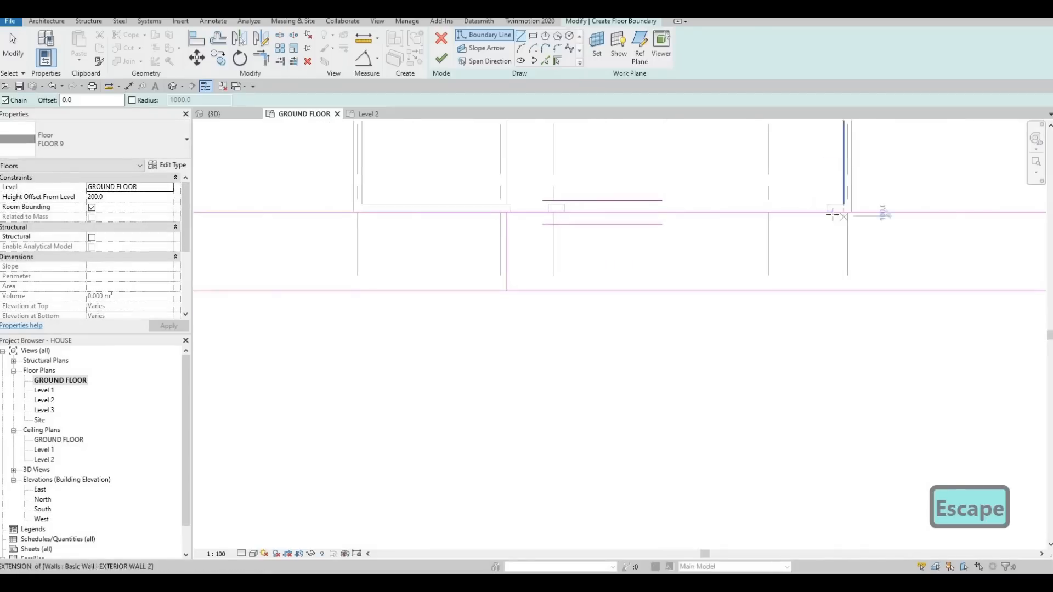
left_click(832, 211)
left_click(832, 290)
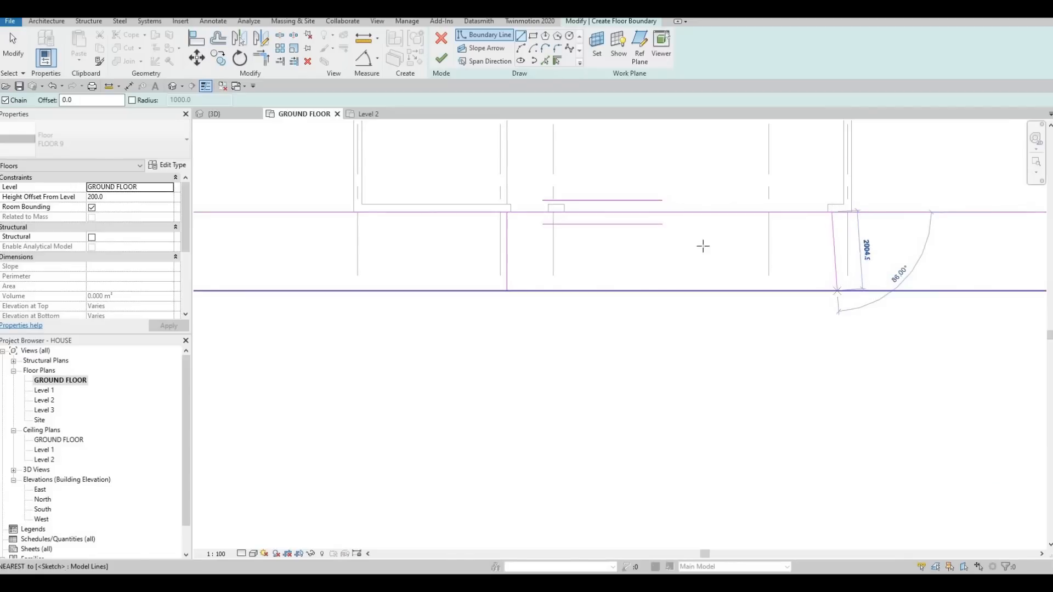
key("Escape")
key("Escape")
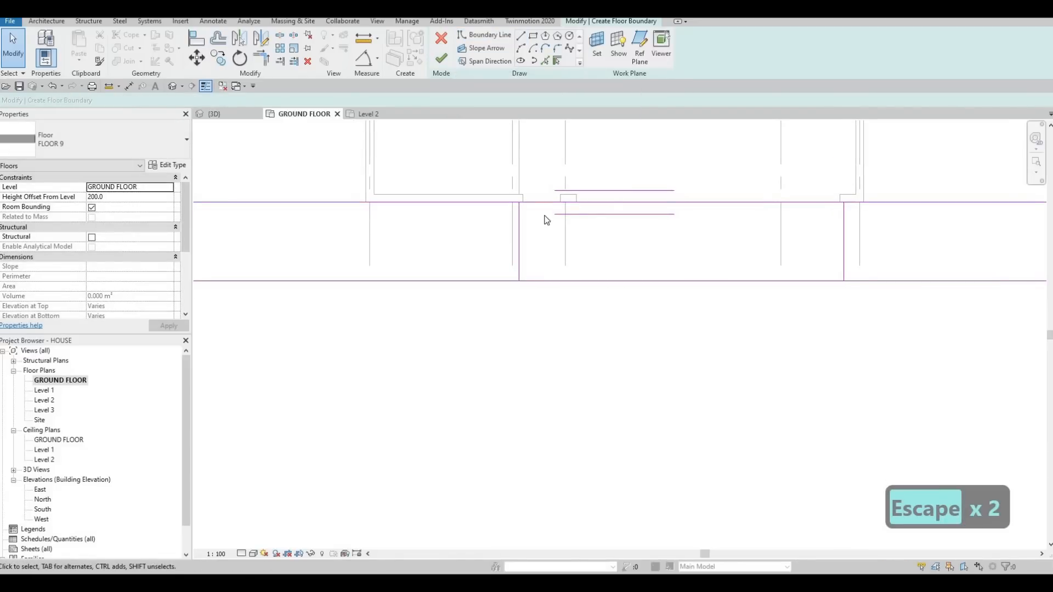
key("Escape")
key("Escape")
key("Escape")
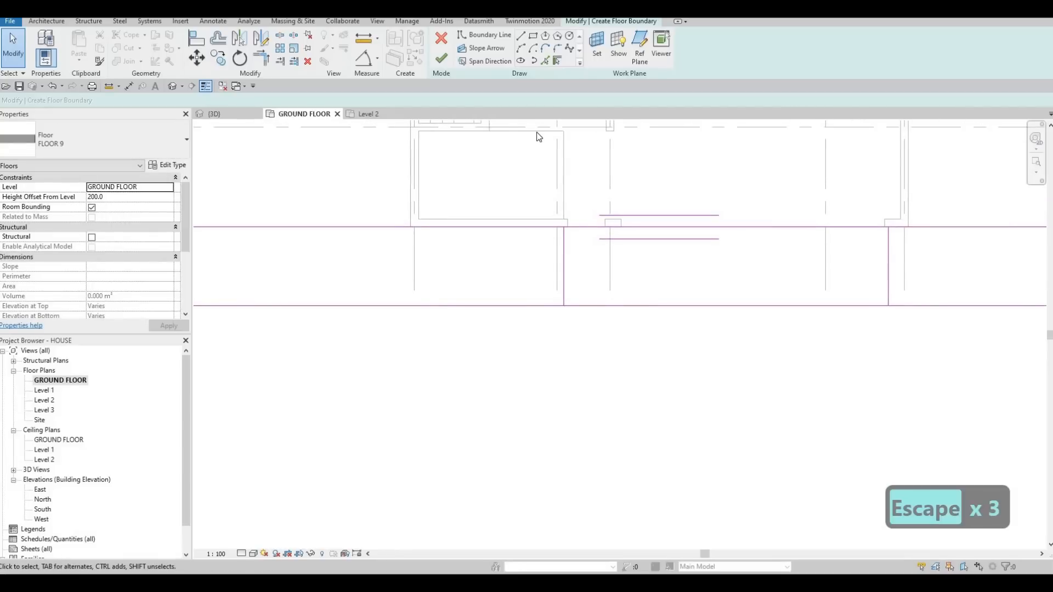
key("s")
key("l")
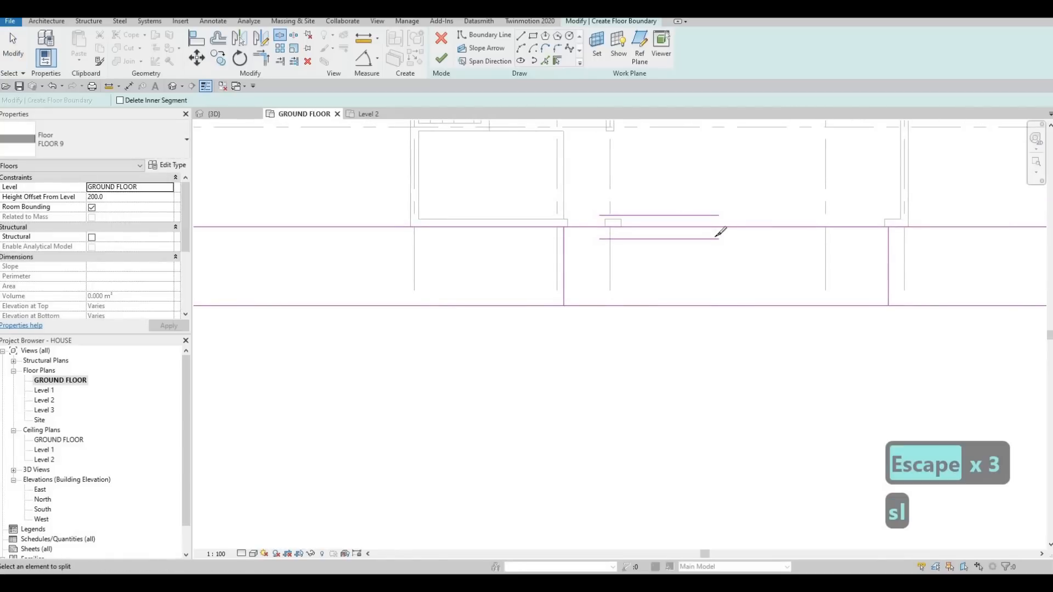
key("Escape")
key("Escape")
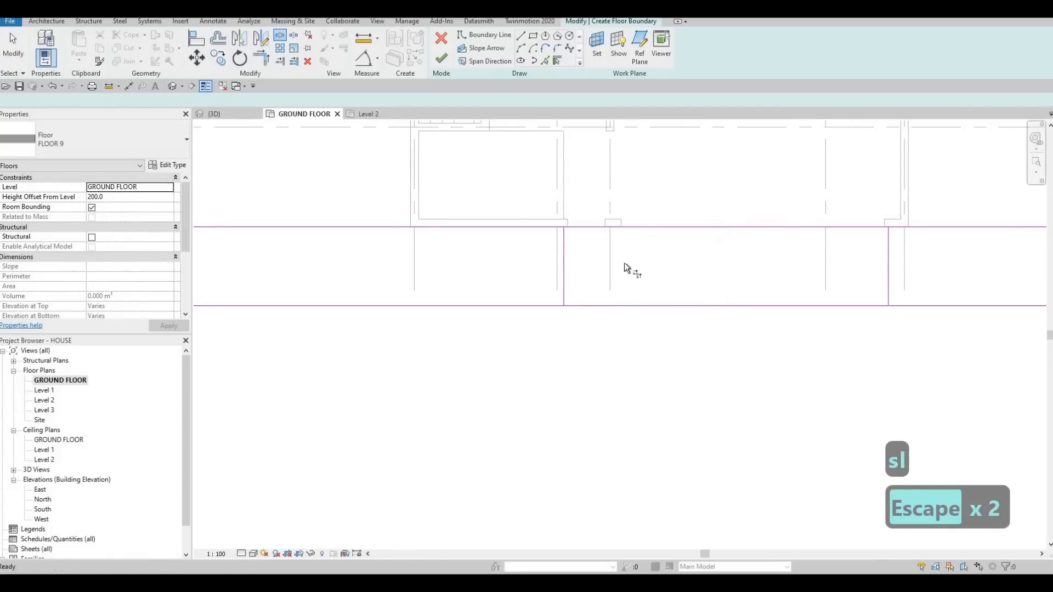
- Trim the near-house band's long edges to the two cross lines, leaving a gap in front of the driveway entrance
key("t")
key("r")
left_click(563, 290)
left_click(545, 306)
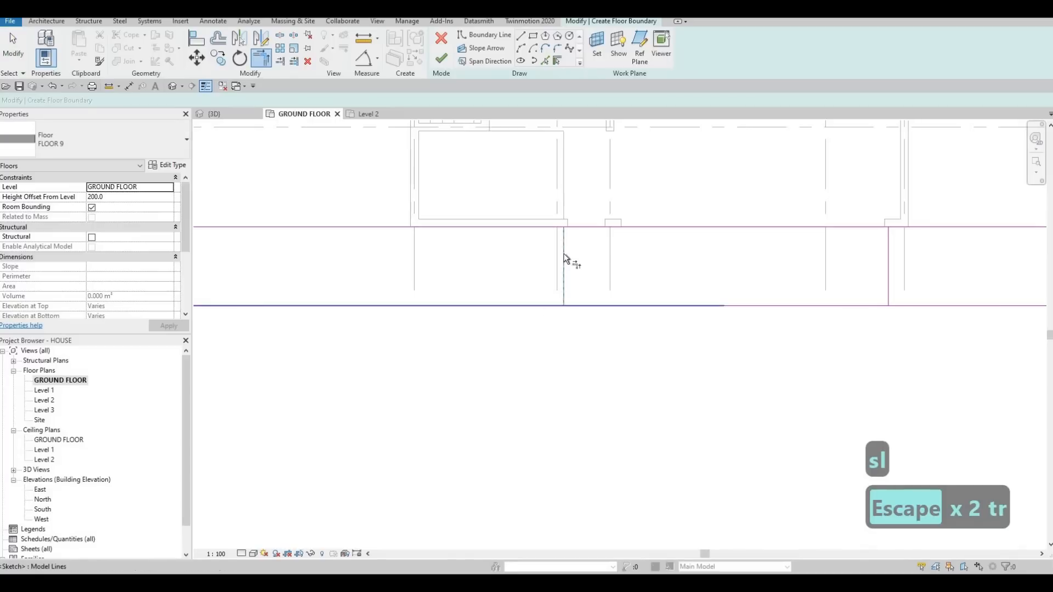
left_click(563, 254)
left_click(541, 228)
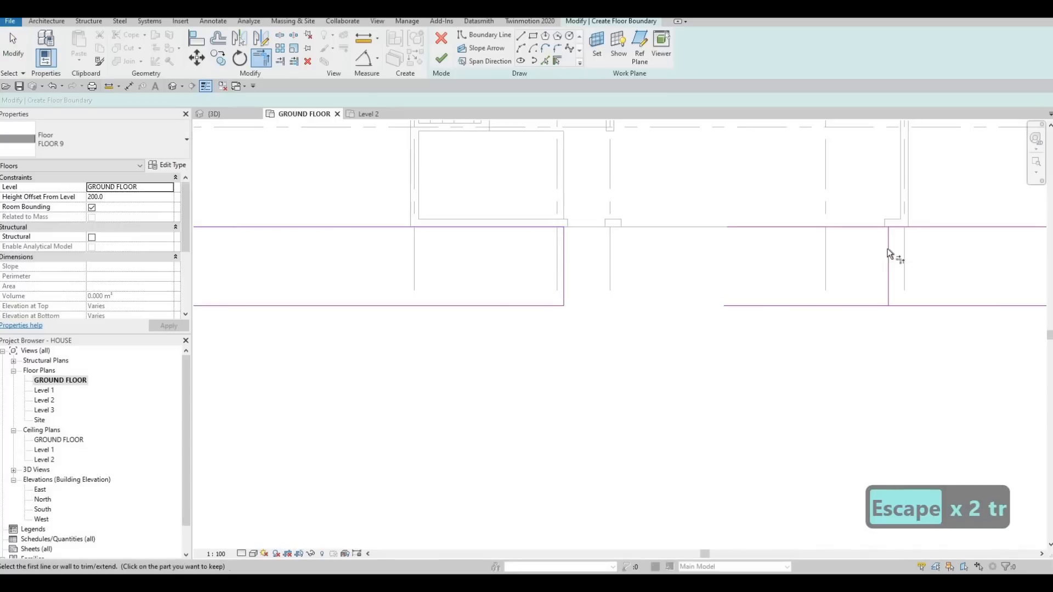
left_click(889, 284)
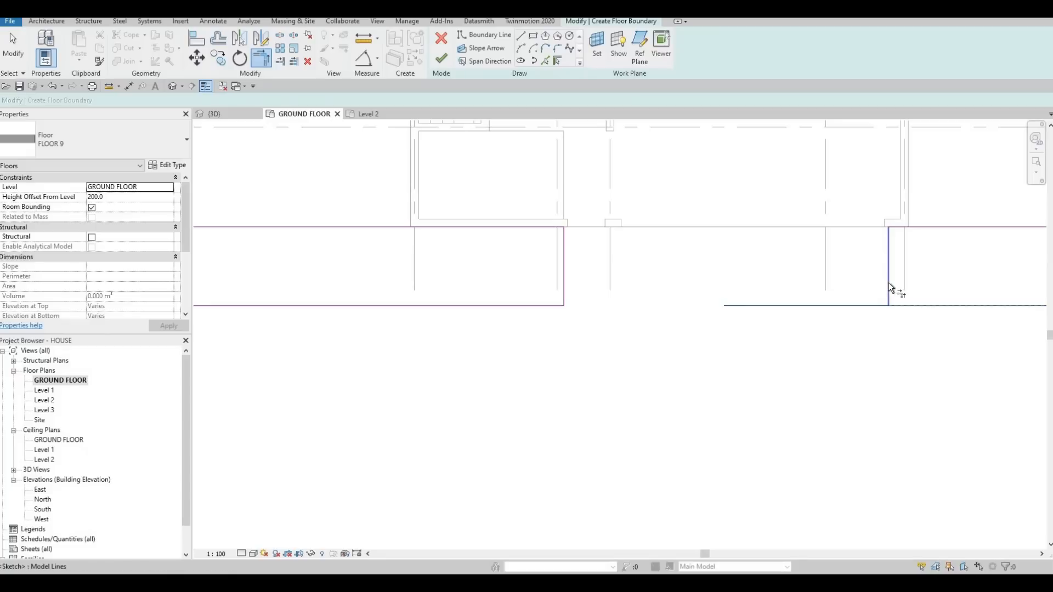
left_click(907, 306)
key("Escape")
key("Escape")
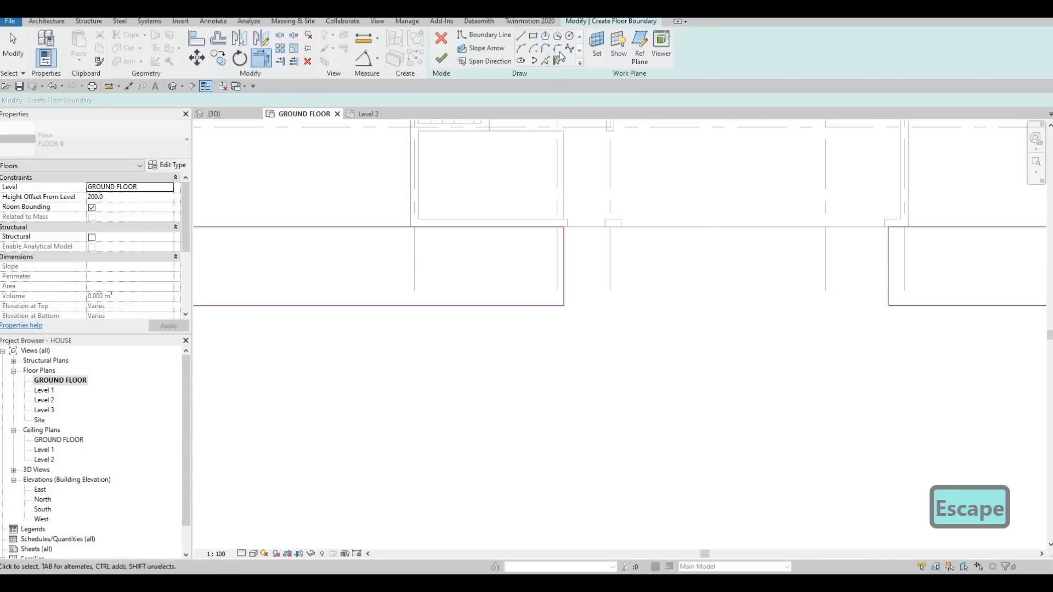
- Fillet the two road-side corners at the driveway gap with a radius of about 1000 mm and finish the FLOOR 9 sketch
left_click(559, 49)
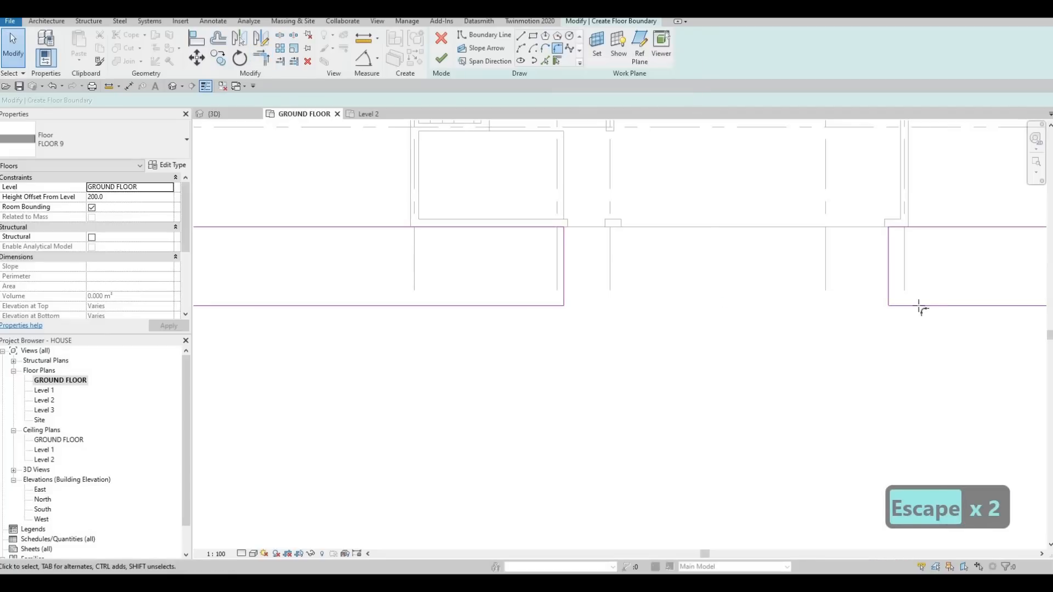
left_click(890, 296)
left_click(900, 305)
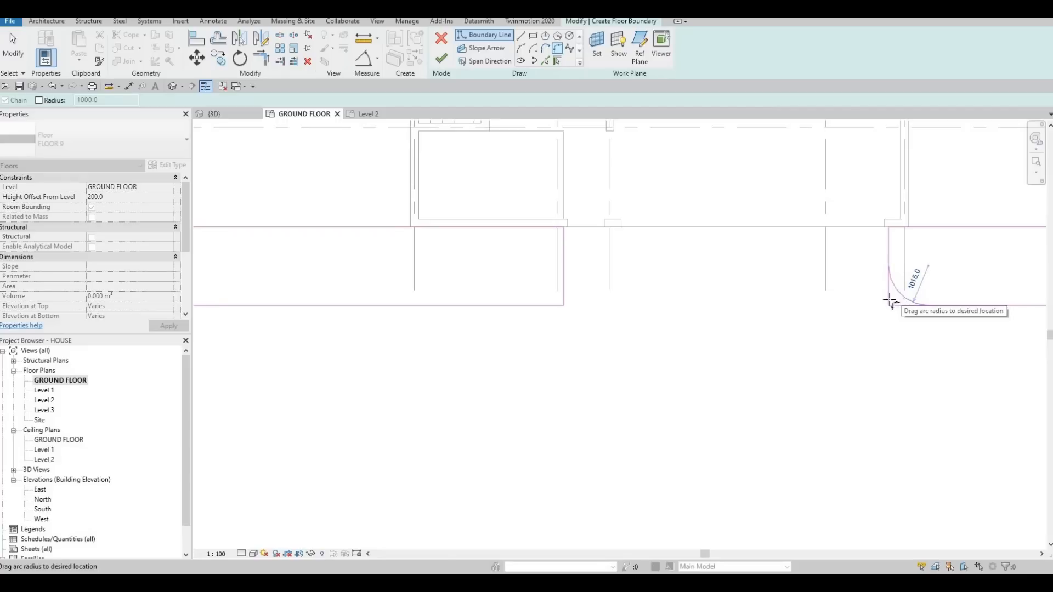
left_click(890, 302)
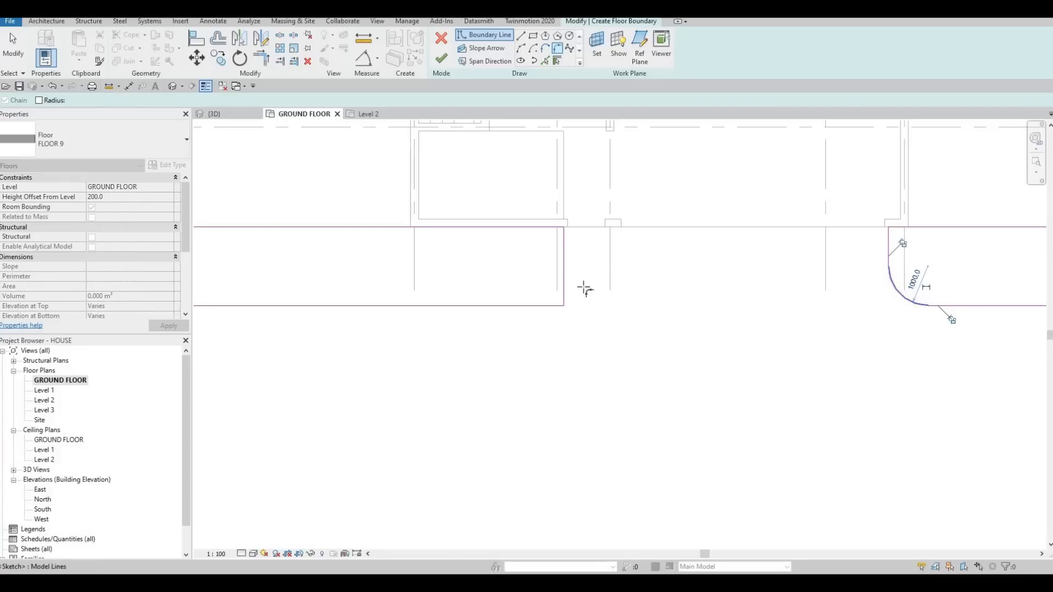
left_click(551, 297)
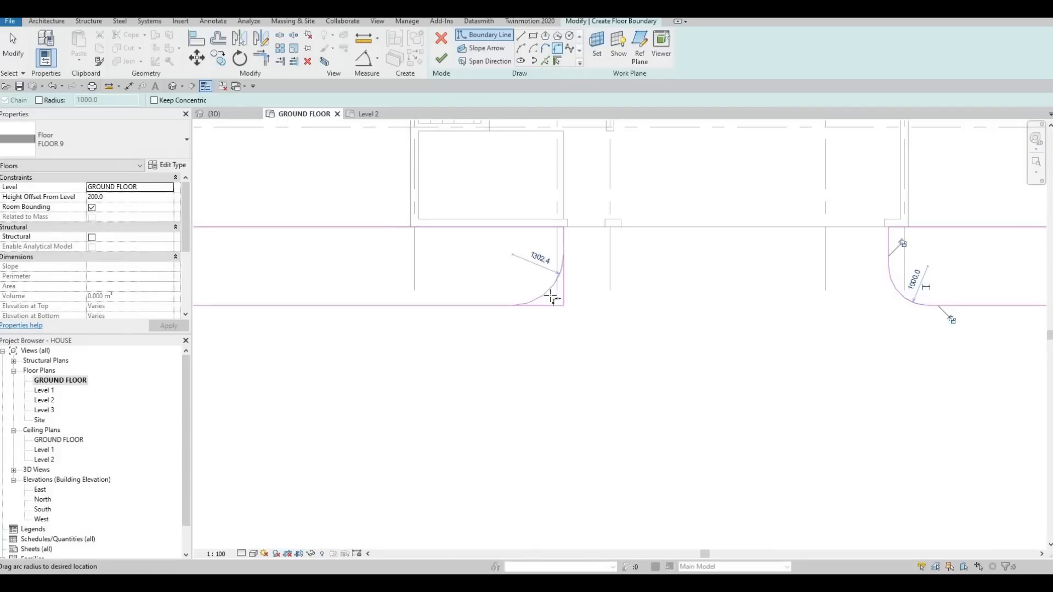
left_click(603, 297)
key("Escape")
middle_click_drag(575, 142, 538, 133)
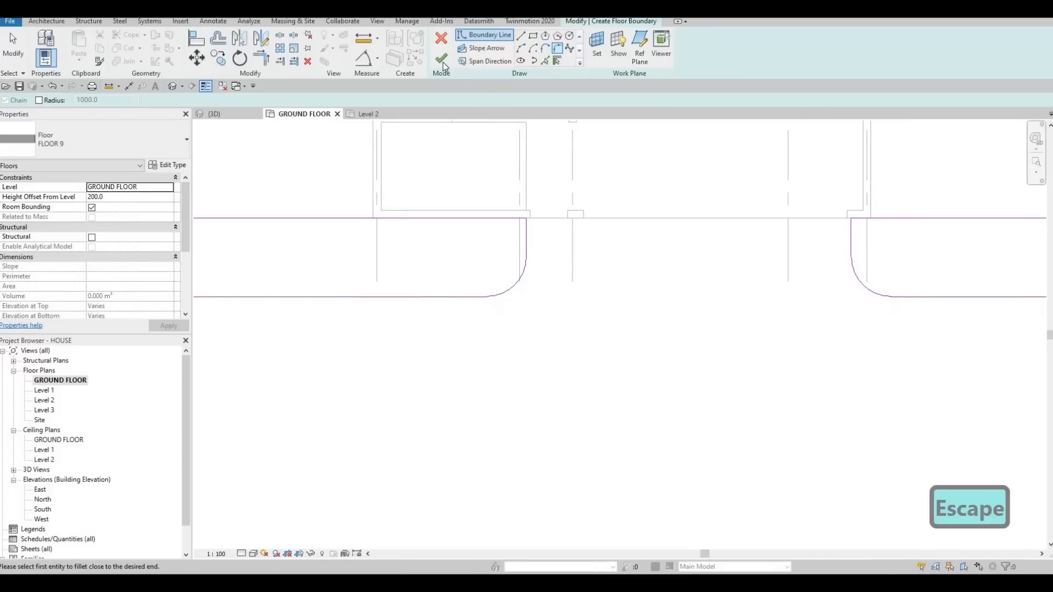
key("Escape")
key("Escape")
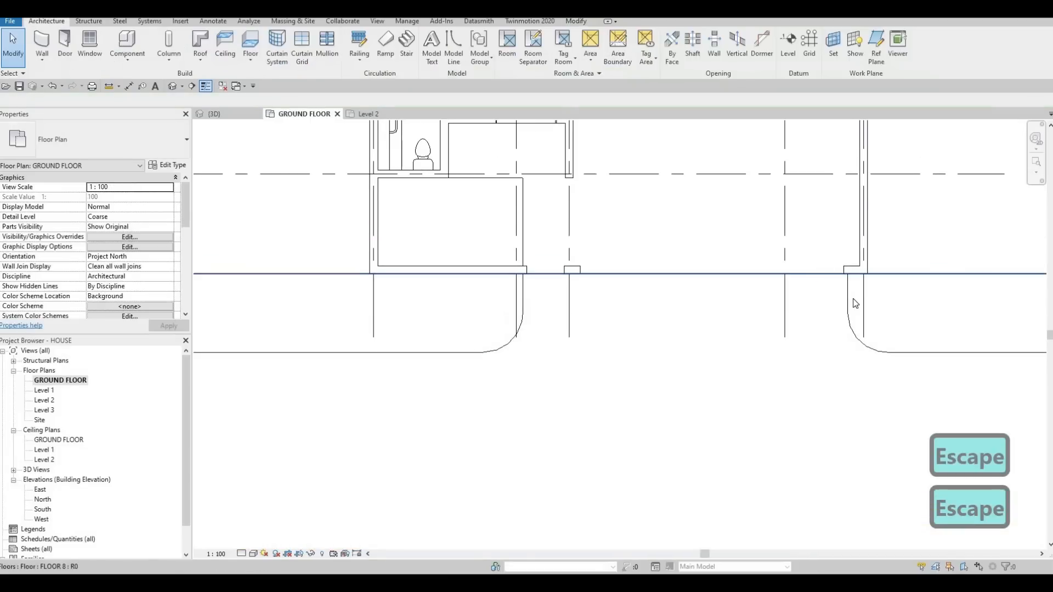
- Set FLOOR 9's height offset from level to 400 in the 3D view
left_click(430, 260)
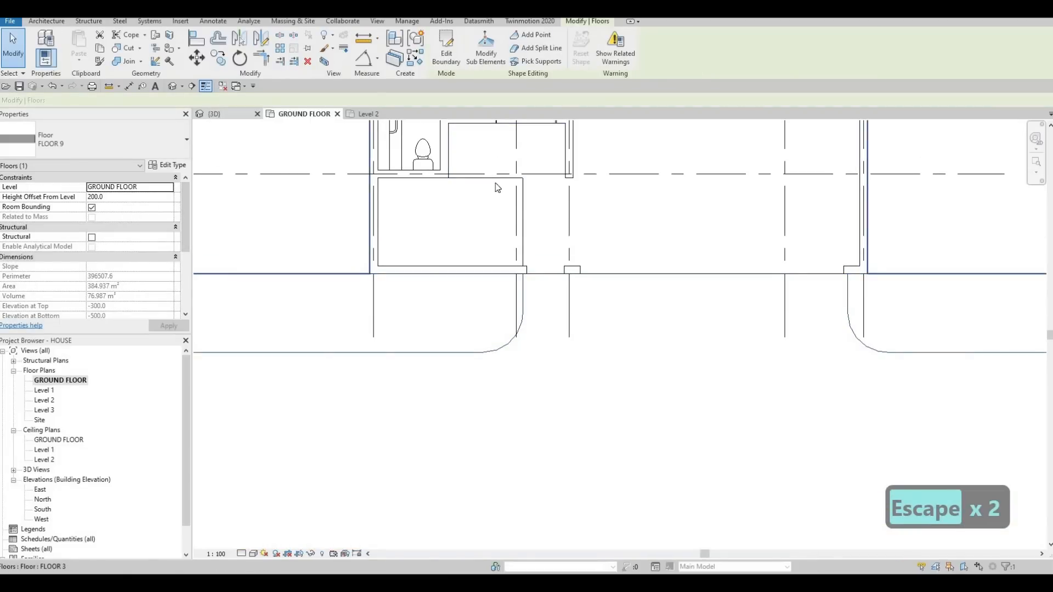
left_click(215, 114)
scroll(602, 286, "down", 1)
middle_click_drag(394, 228, 145, 204)
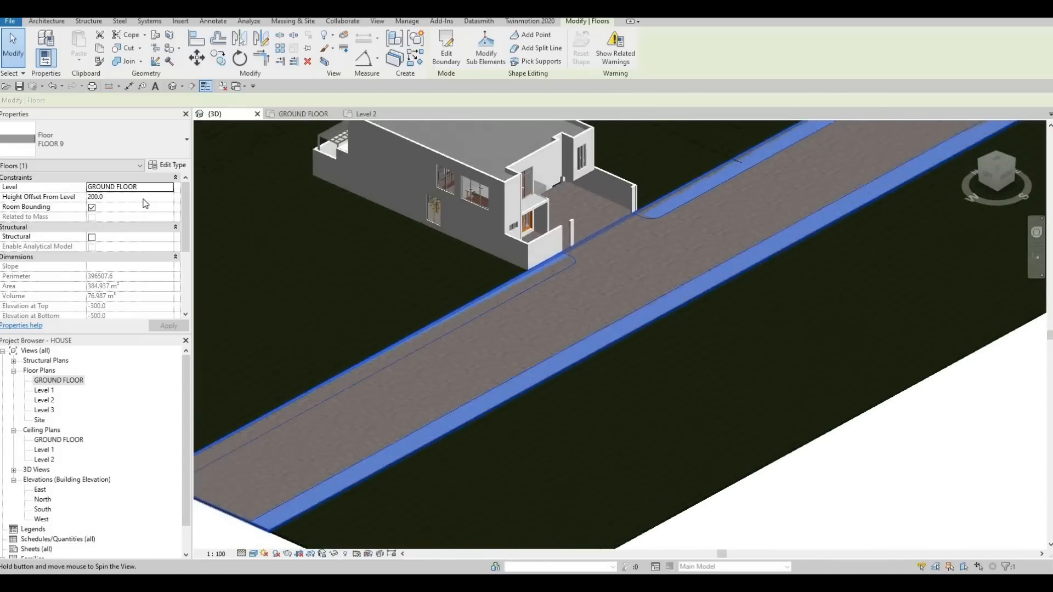
left_click(139, 196)
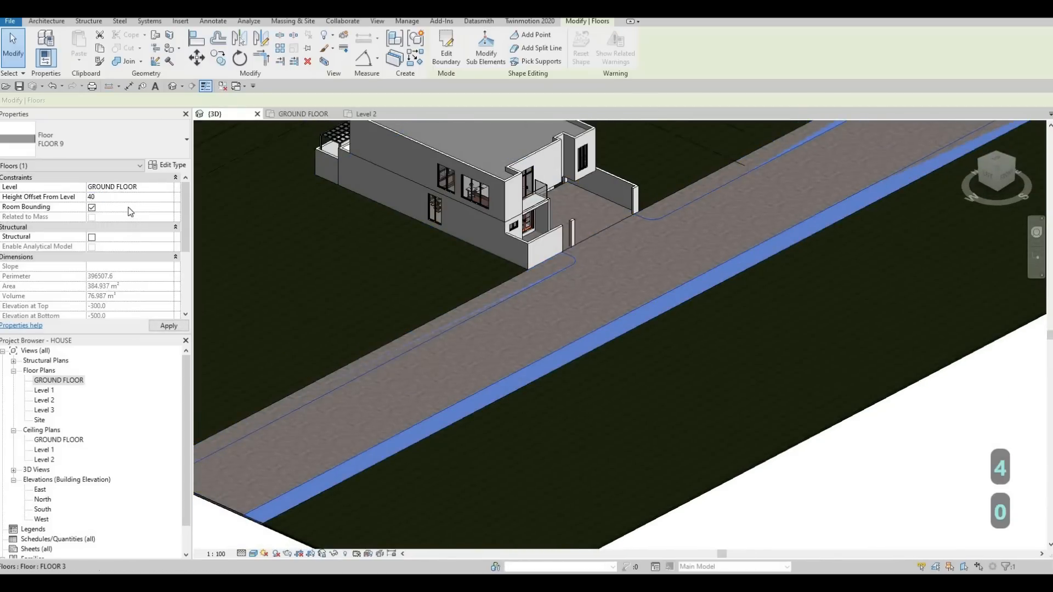
left_click(168, 326)
key("Escape")
key("Escape")
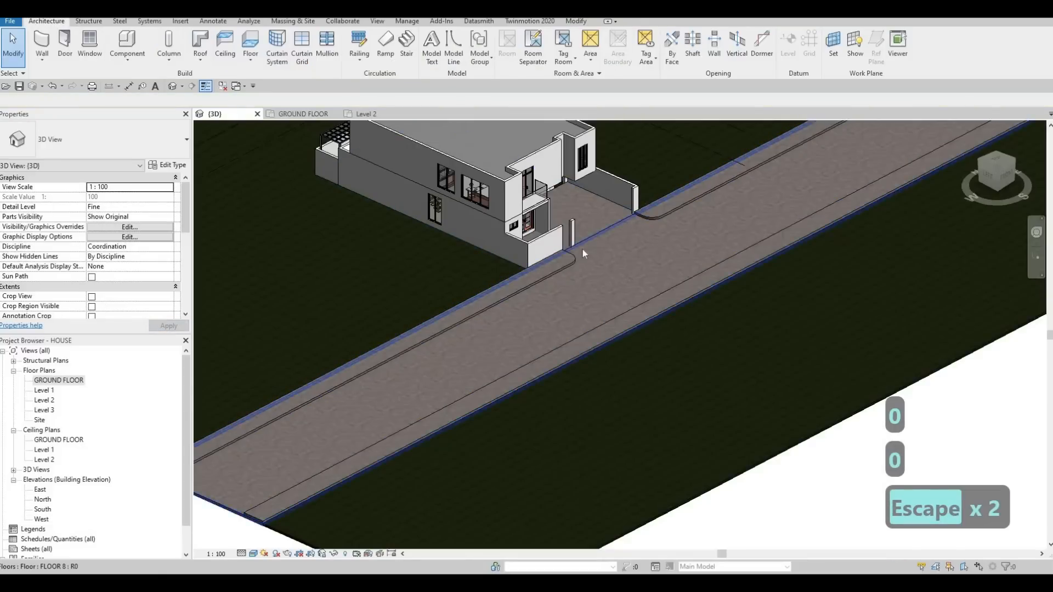
scroll(574, 260, "up", 2)
scroll(566, 272, "up", 2)
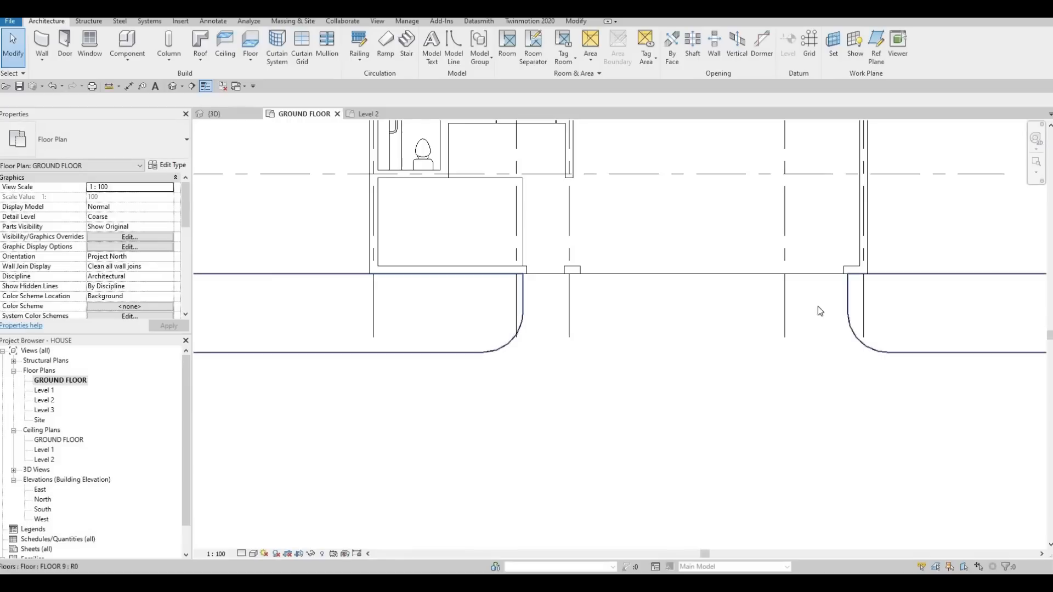
middle_click_drag(832, 322, 786, 400)
scroll(797, 357, "up", 1)
key("Escape")
left_click(796, 348)
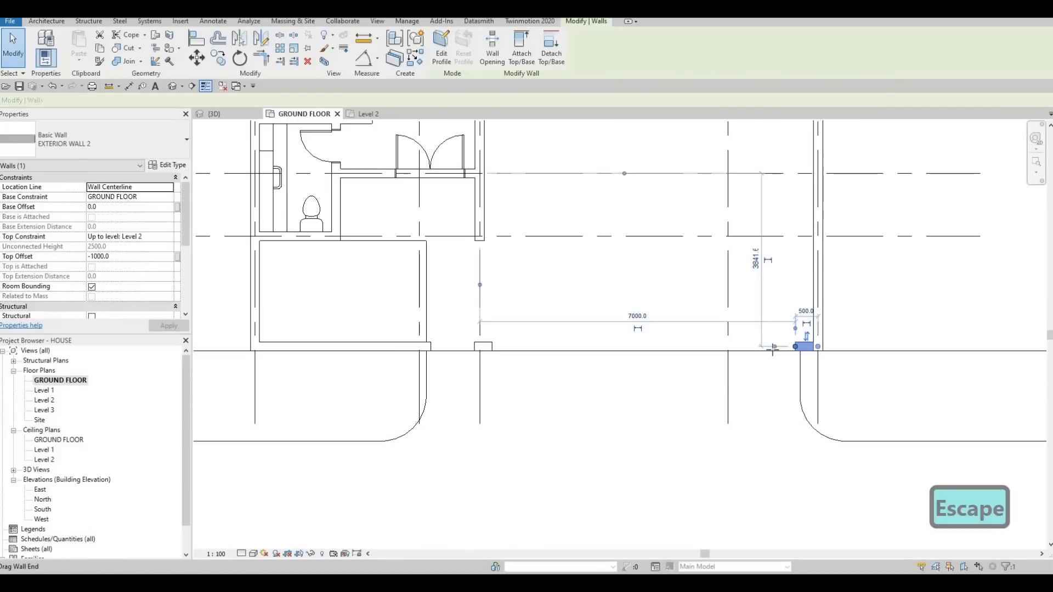
left_click_drag(766, 349, 757, 310)
middle_click_drag(780, 252, 756, 338)
scroll(754, 315, "down", 1)
key("Escape")
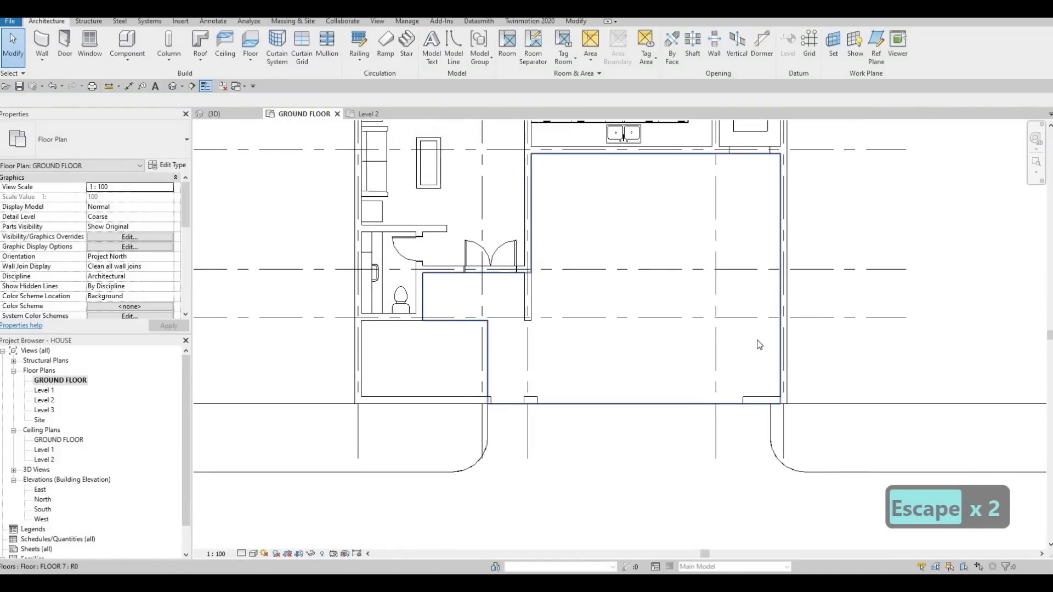
middle_click_drag(762, 208, 770, 246)
scroll(754, 282, "down", 3)
scroll(759, 242, "up", 4)
left_click(764, 267)
key("Escape")
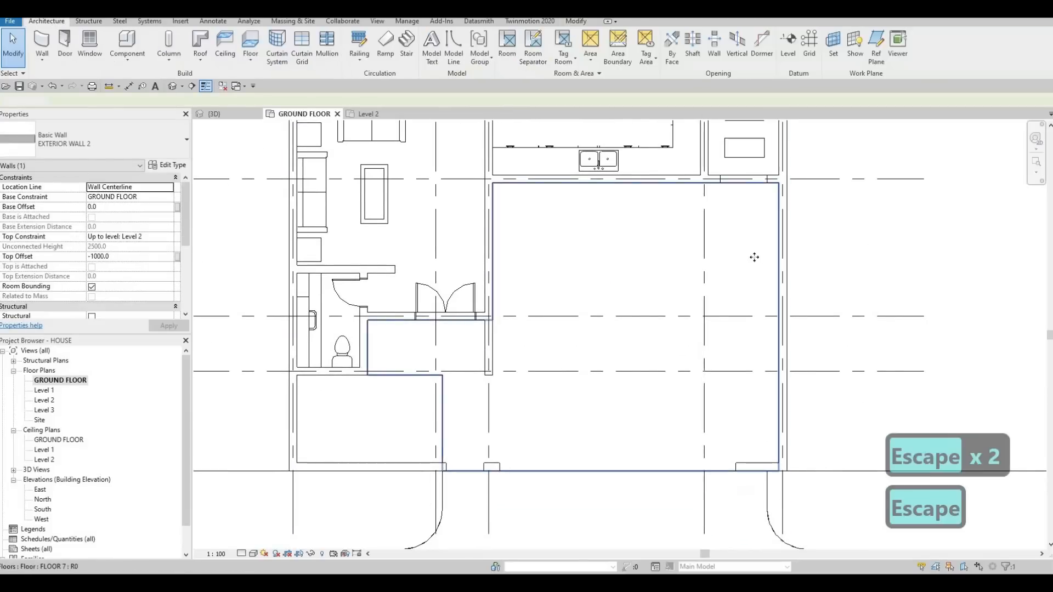
- Edit FLOOR 7's boundary and draw a short cross line from its outer side edge and a long line toward the short wall stub
left_click(755, 256)
left_click(445, 53)
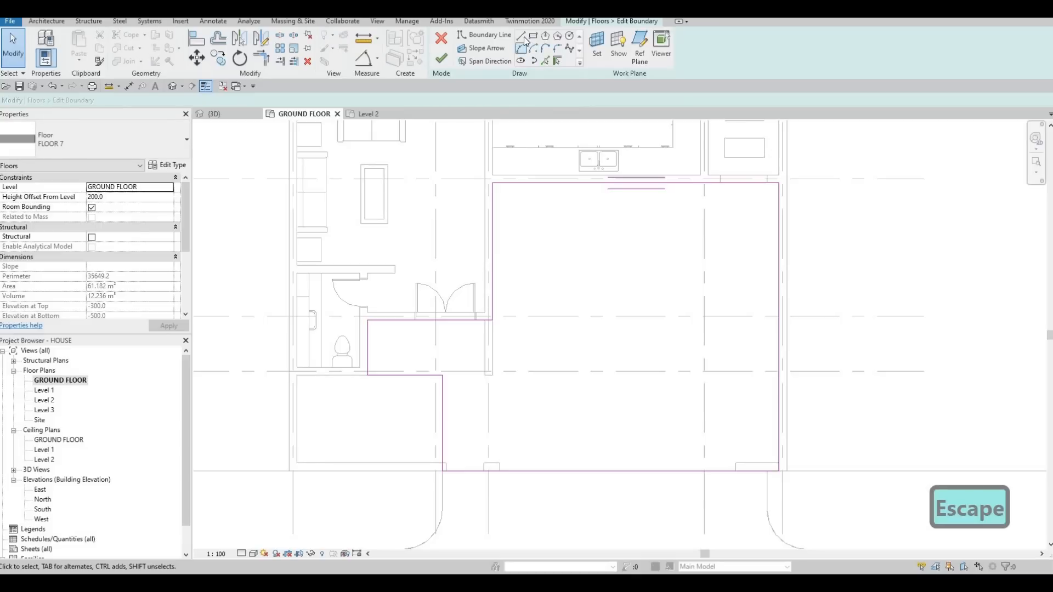
key("l")
key("i")
left_click(778, 234)
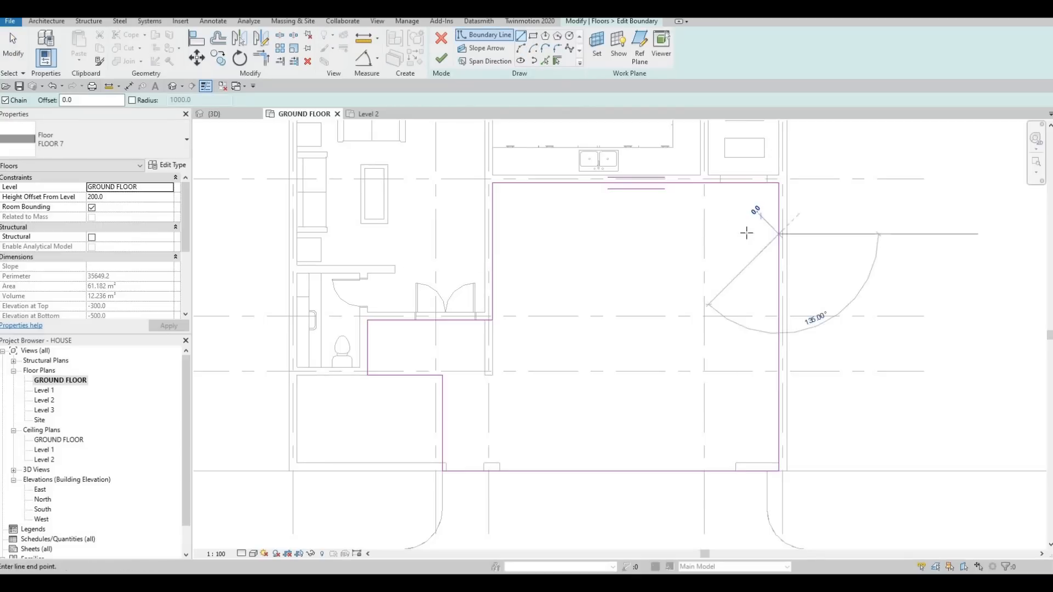
left_click(747, 235)
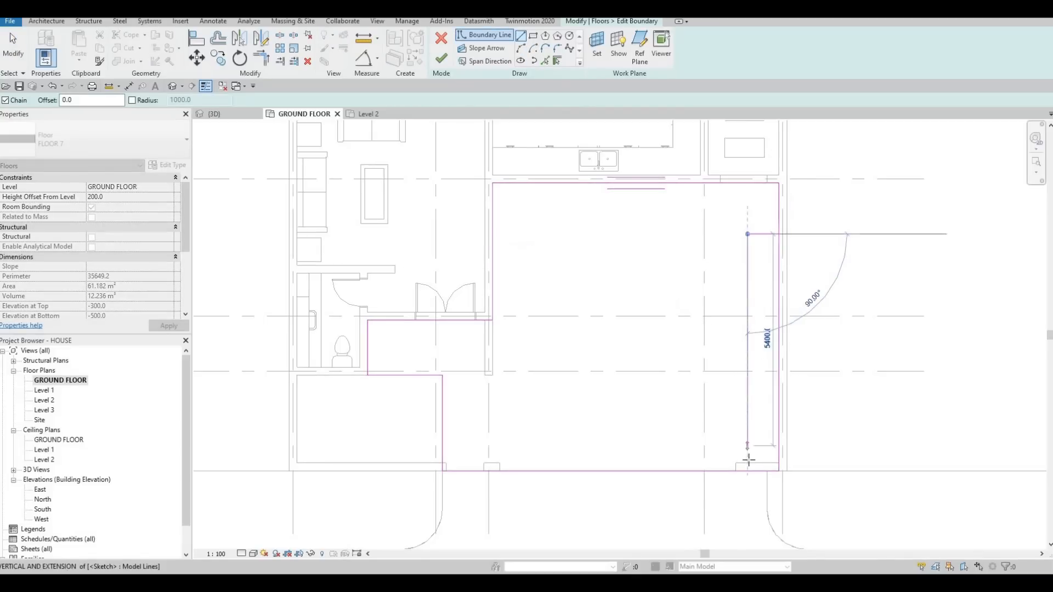
left_click(749, 457)
key("Escape")
key("Escape")
key("Escape")
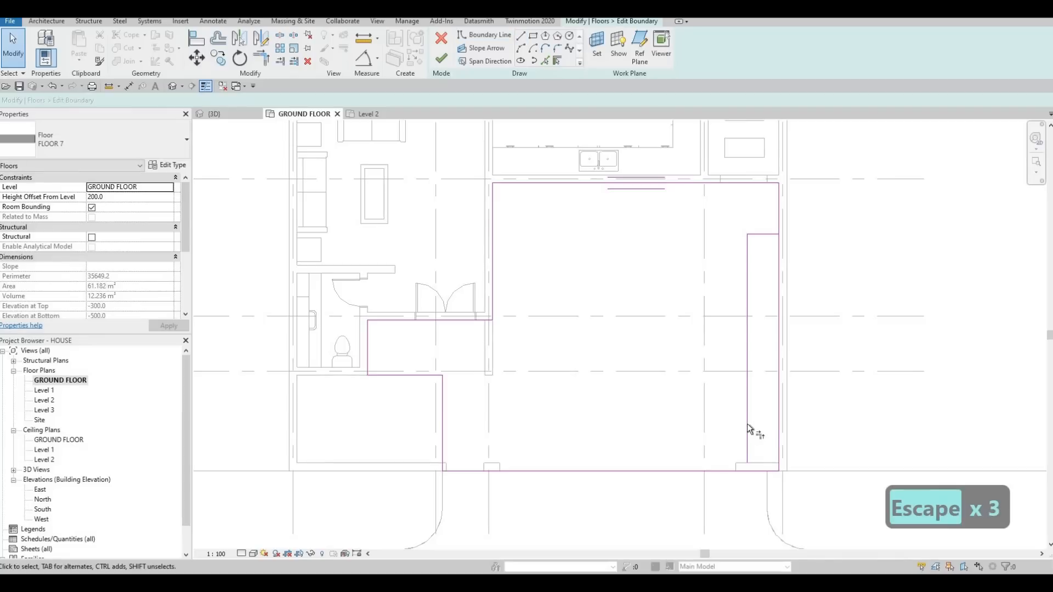
- Trim FLOOR 7's road-side edge to a corner with the new long line beside the outer wall
key("t")
key("r")
left_click(715, 471)
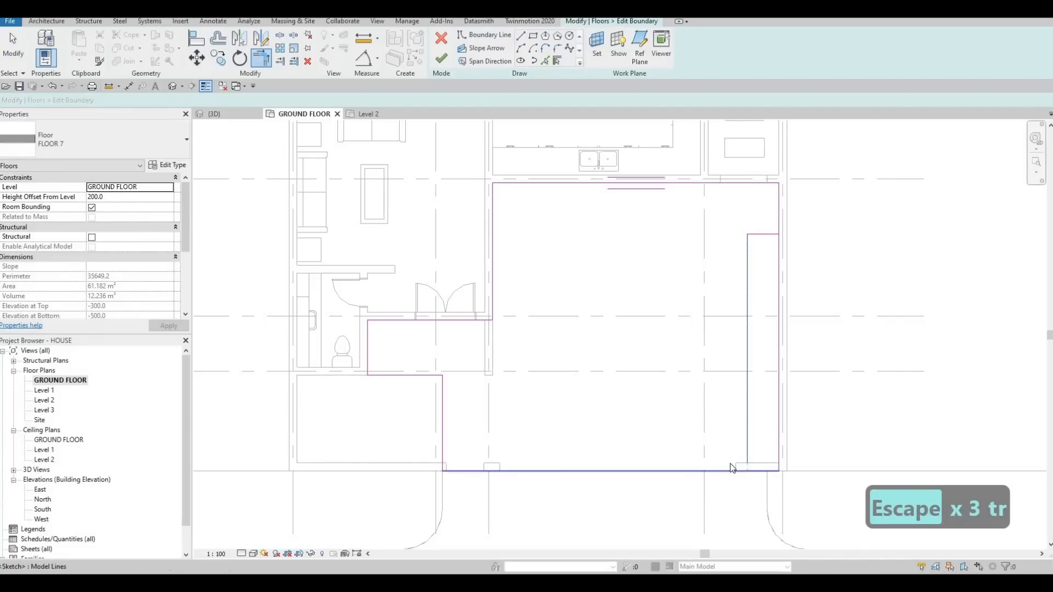
left_click(748, 451)
key("Escape")
key("Escape")
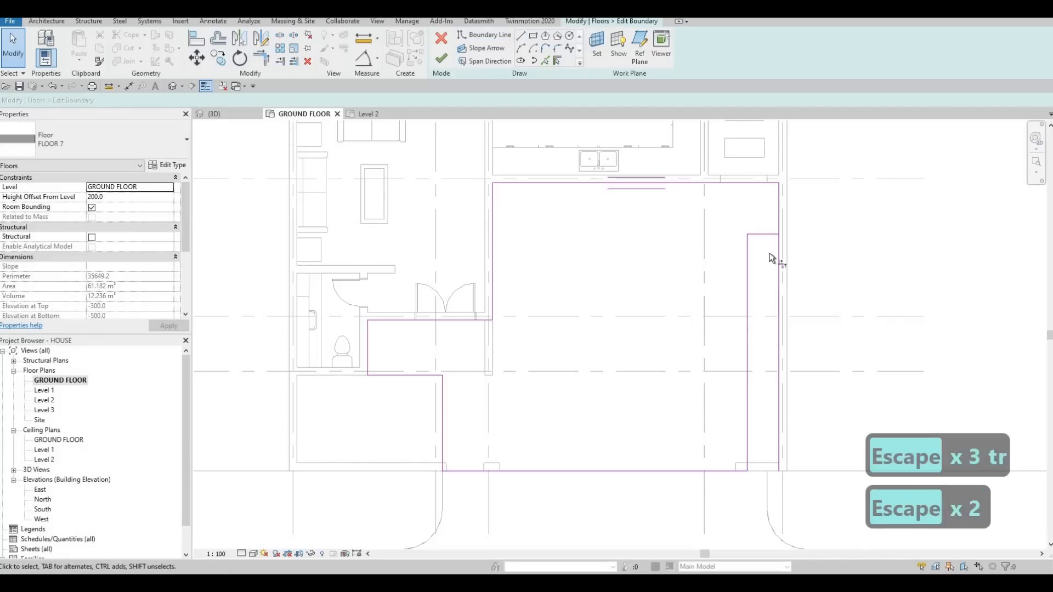
- Trim FLOOR 7's outer side edge to the short cross line and finish the boundary edit
key("t")
key("r")
left_click(774, 234)
left_click(778, 224)
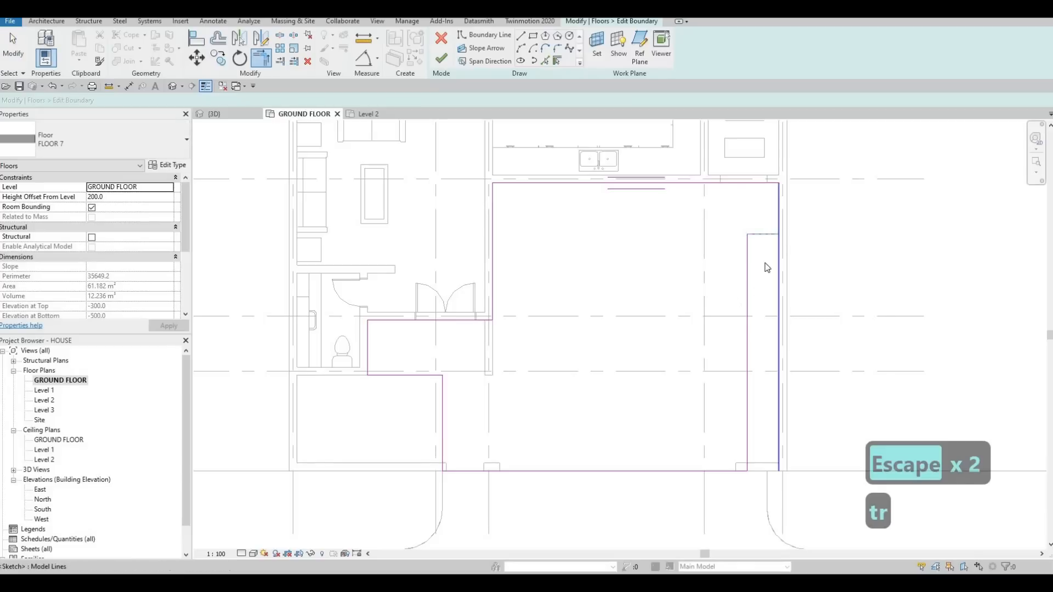
key("Escape")
key("Escape")
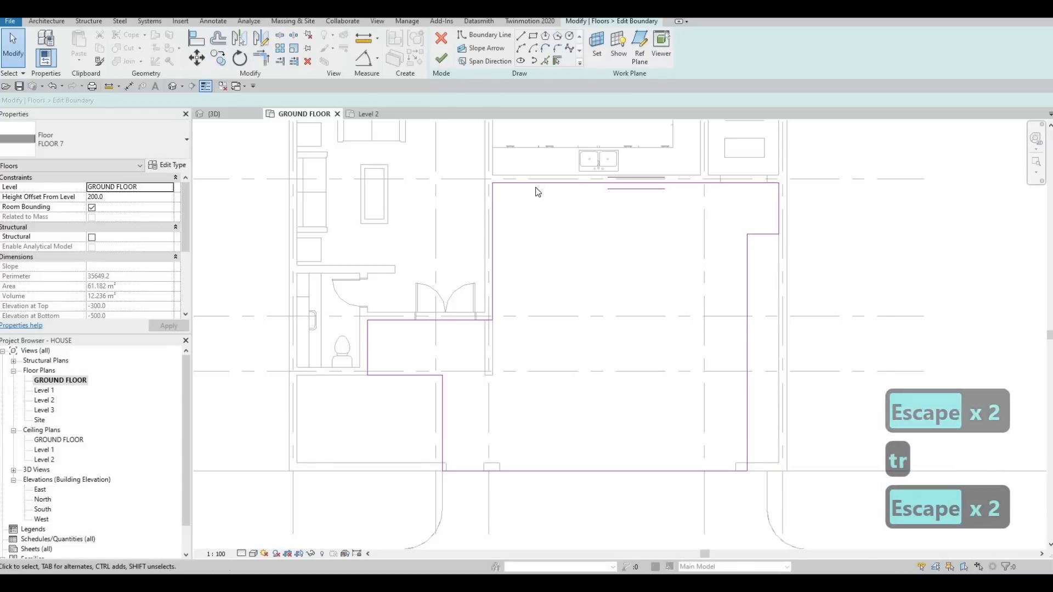
left_click(441, 59)
key("Escape")
key("Escape")
- Create a matching FLOOR 3 area with a rectangle filling the strip cut from the driveway along the outer wall
left_click(352, 394)
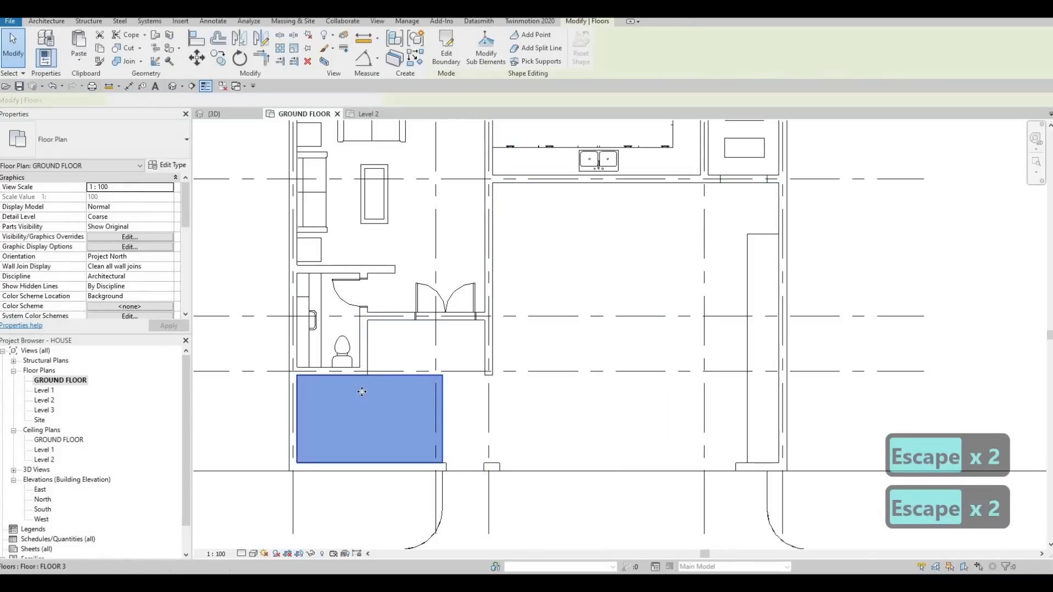
key("c")
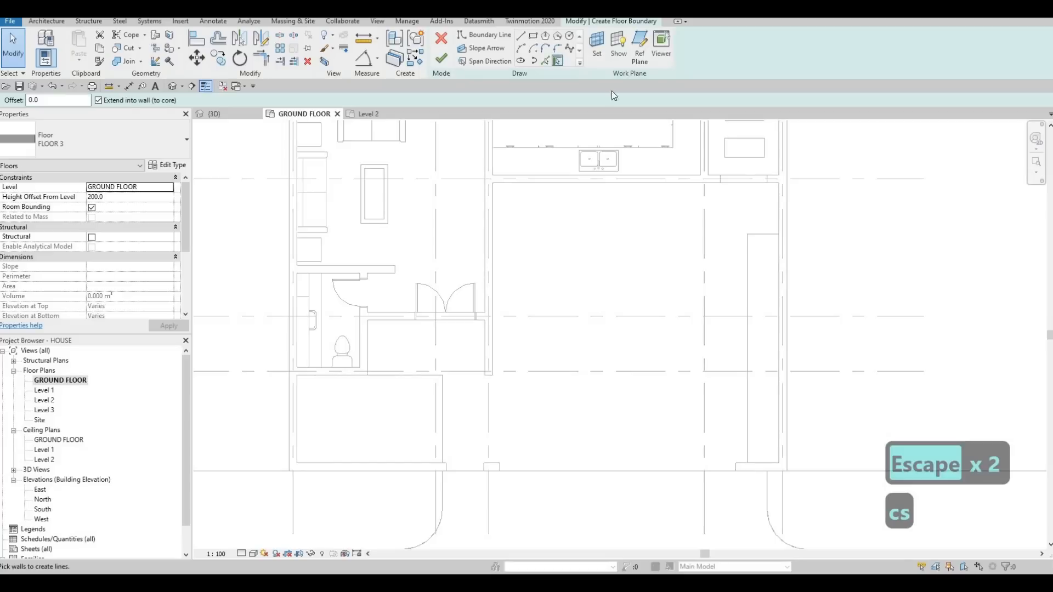
left_click(756, 281)
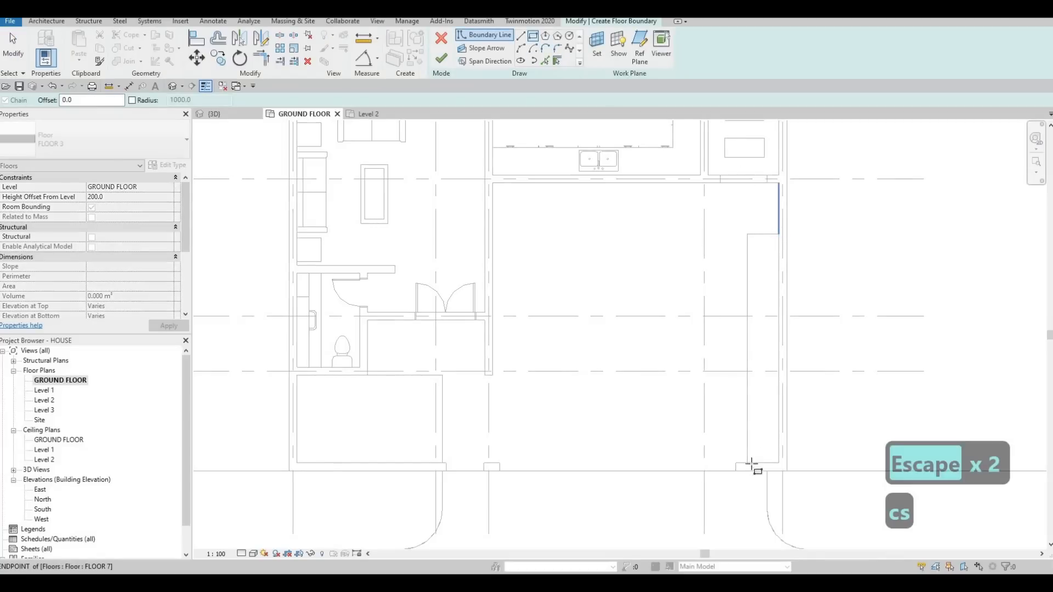
left_click(748, 472)
key("Escape")
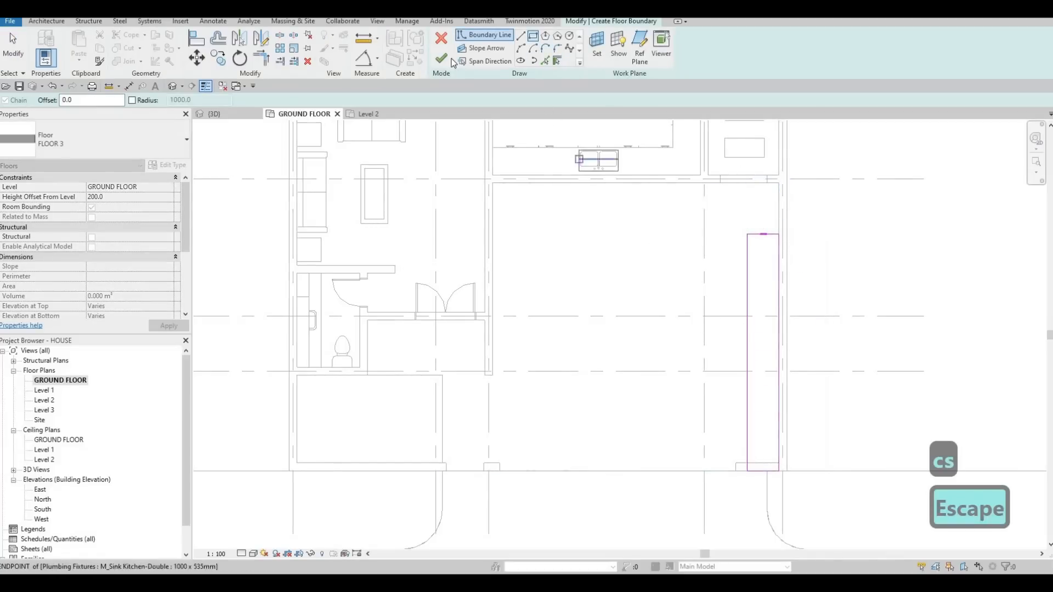
left_click(213, 114)
key("Escape")
key("Escape")
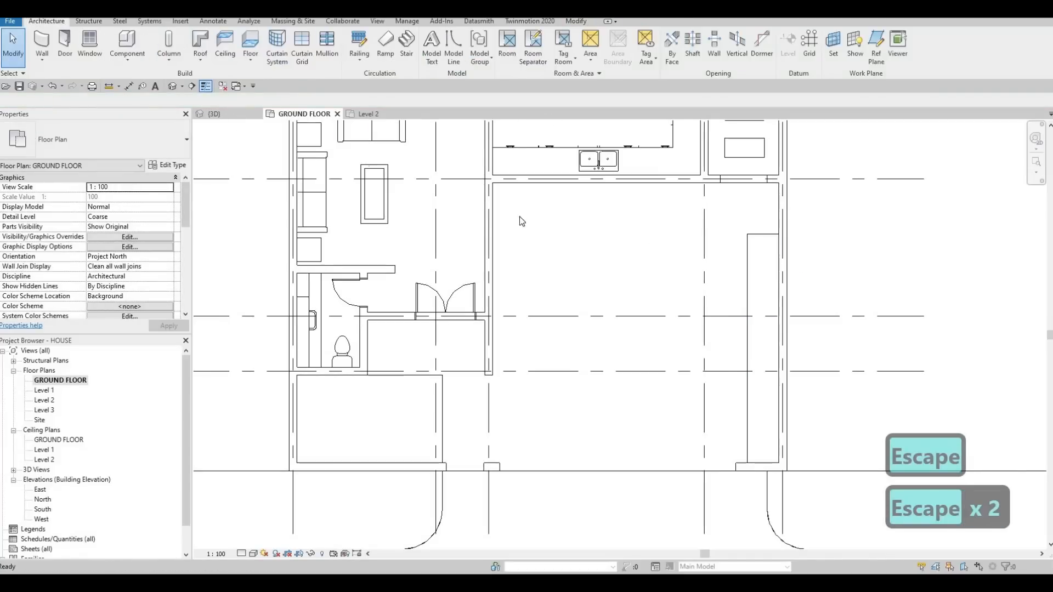
key("Escape")
- Examine the new FLOOR 3 strip, driveway and front walls in the 3D view
middle_click_drag(534, 223, 675, 277, "shift")
scroll(752, 292, "up", 3)
middle_click_drag(752, 291, 732, 271, "shift")
scroll(735, 263, "down", 5)
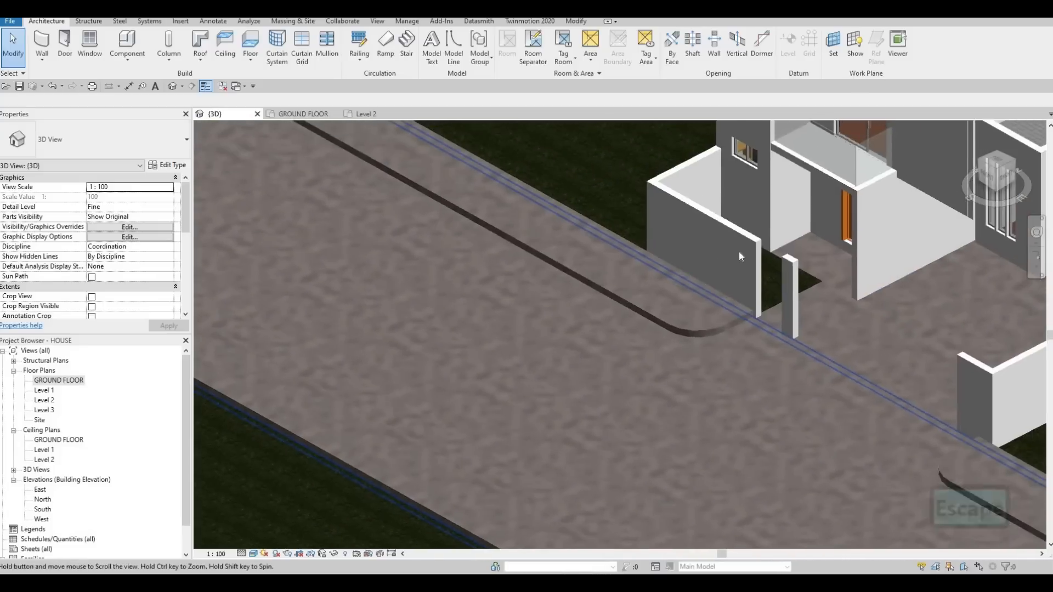
scroll(526, 225, "up", 2)
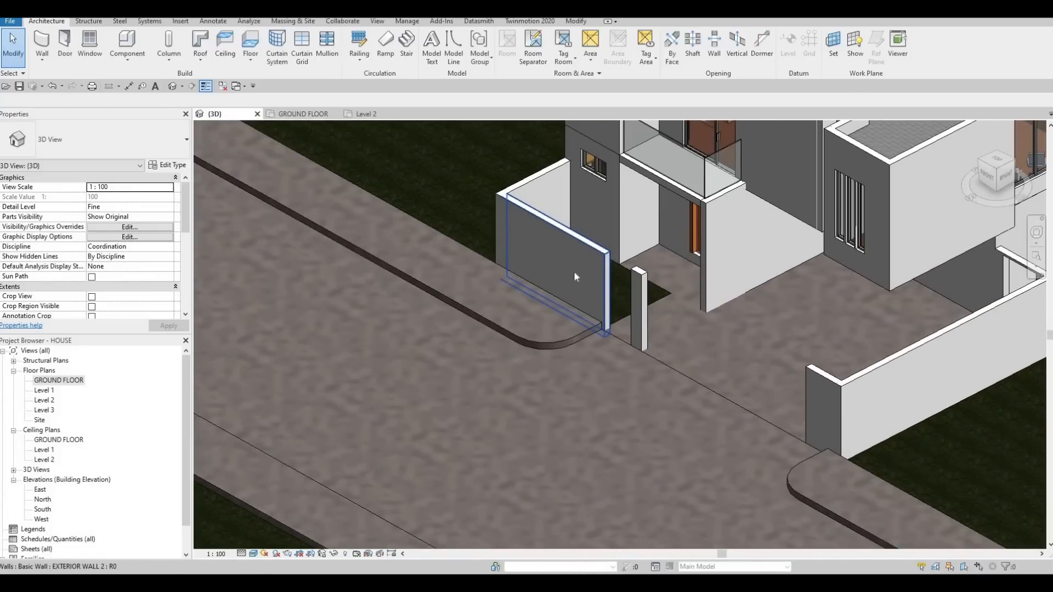
middle_click_drag(672, 308, 660, 263, "shift")
scroll(709, 337, "down", 3)
scroll(655, 252, "up", 4)
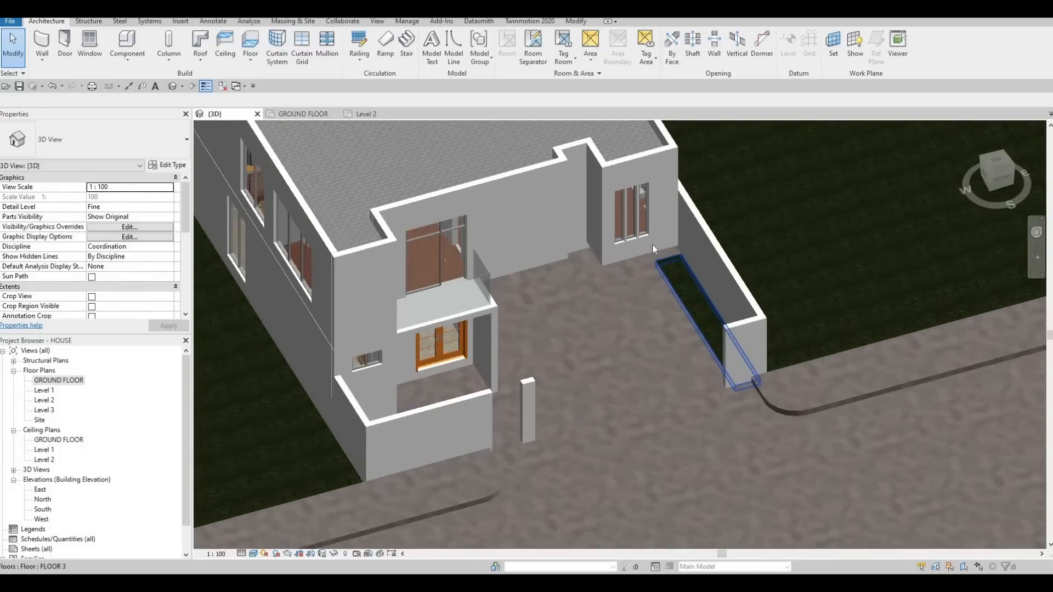
scroll(632, 267, "down", 4)
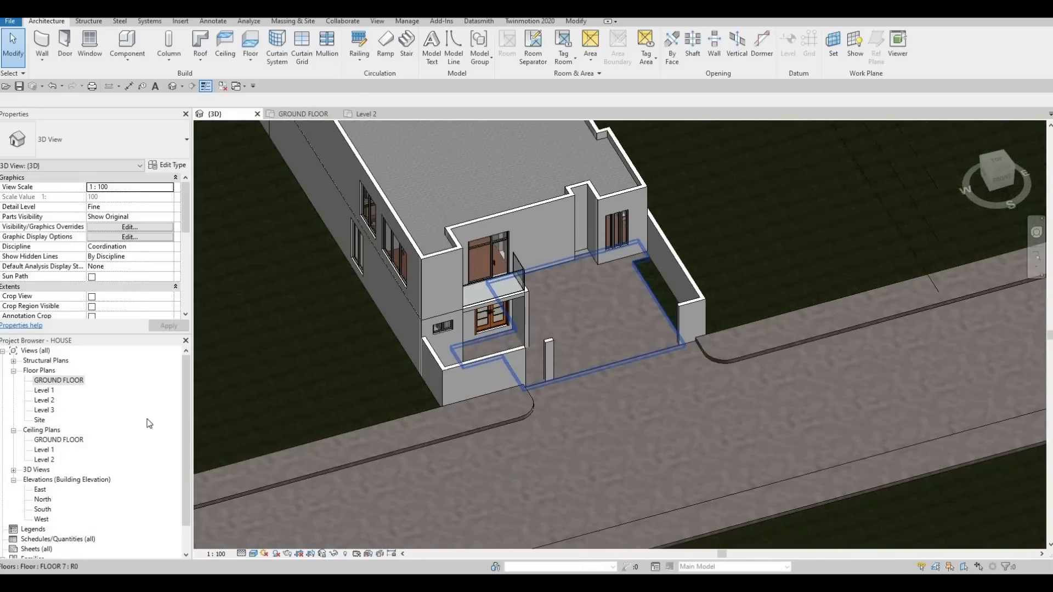
- Examine the road, raised bands and driveway opening in the GROUND FLOOR plan and in 3D
double_click(43, 380)
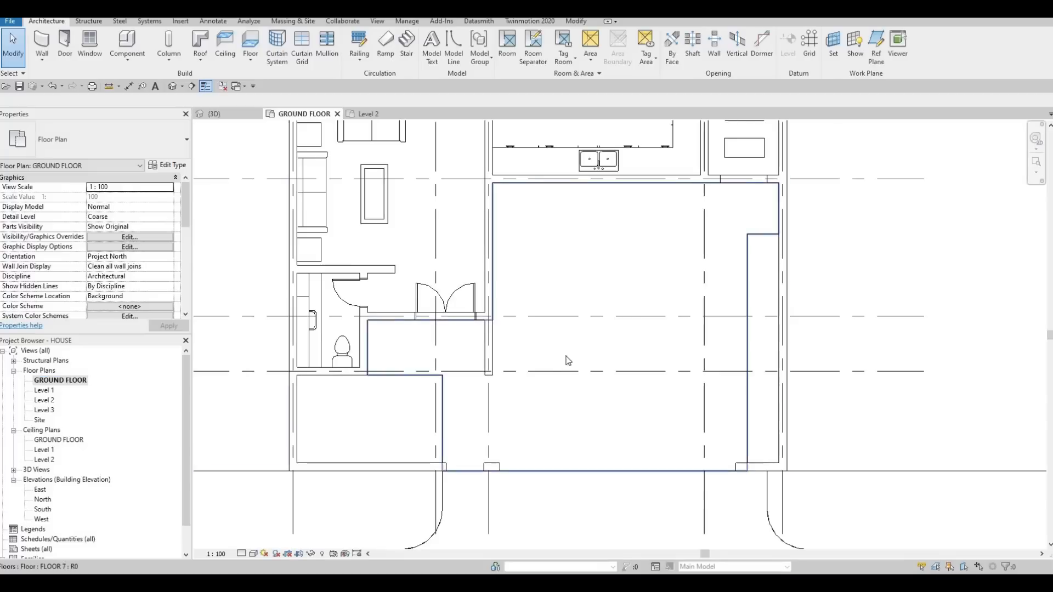
scroll(559, 477, "down", 1)
middle_click_drag(559, 477, 604, 335)
key("Escape")
scroll(604, 335, "down", 5)
middle_click_drag(466, 327, 694, 313)
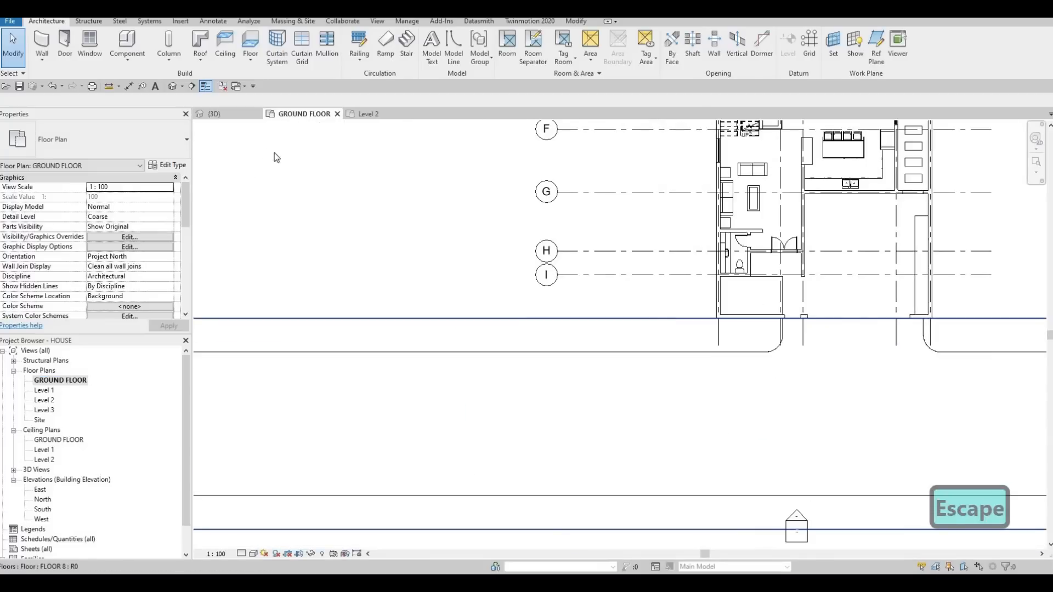
left_click(222, 114)
middle_click_drag(587, 332, 693, 270)
scroll(707, 254, "down", 3)
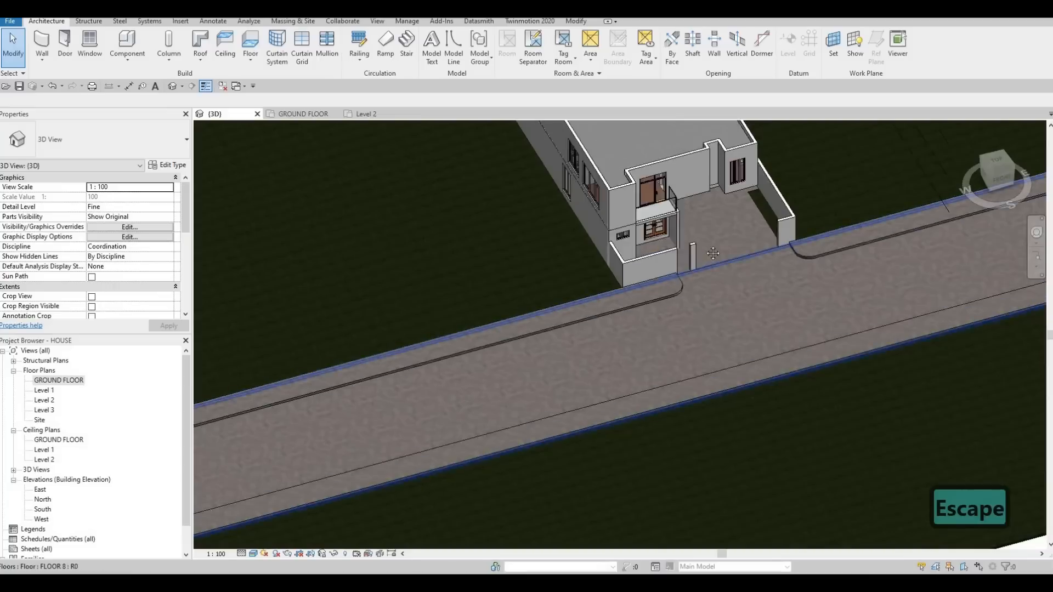
middle_click_drag(460, 308, 587, 254, "shift")
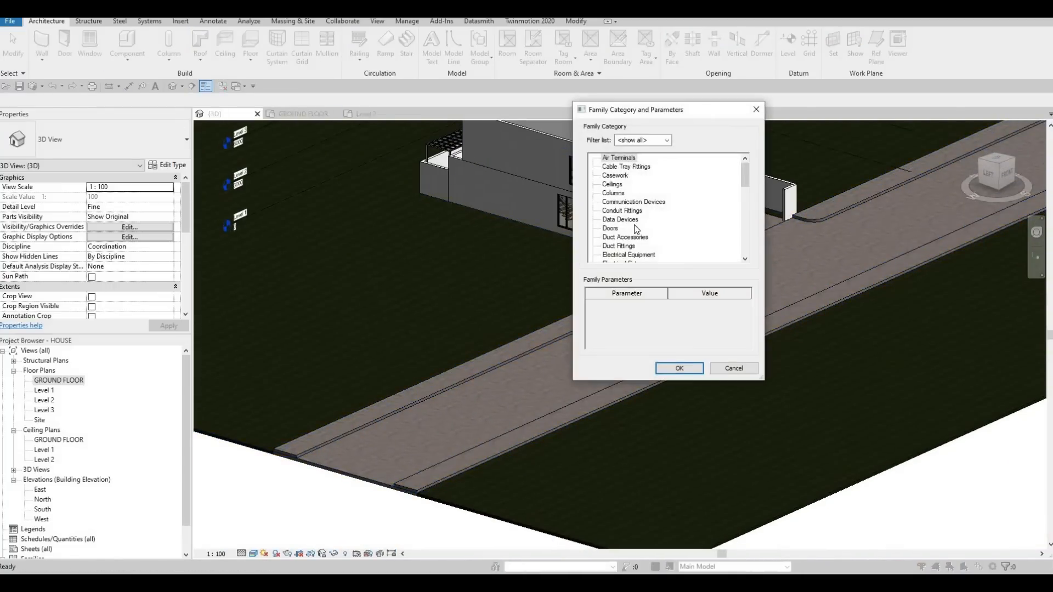
- Create an in-place model in the Generic Models category, accepting its name
scroll(634, 224, "down", 3)
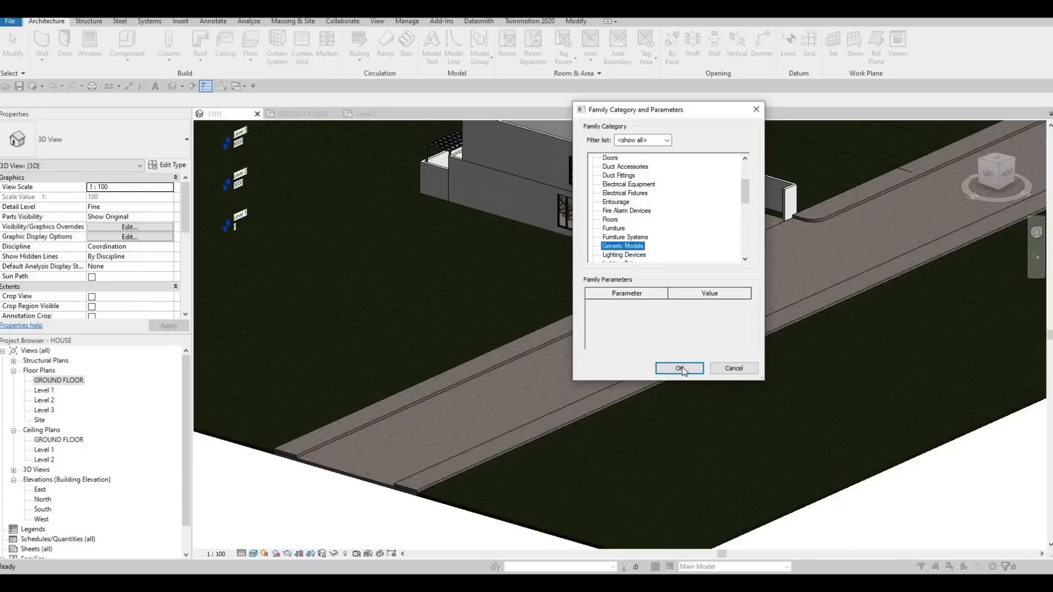
key("Return")
left_click(538, 317)
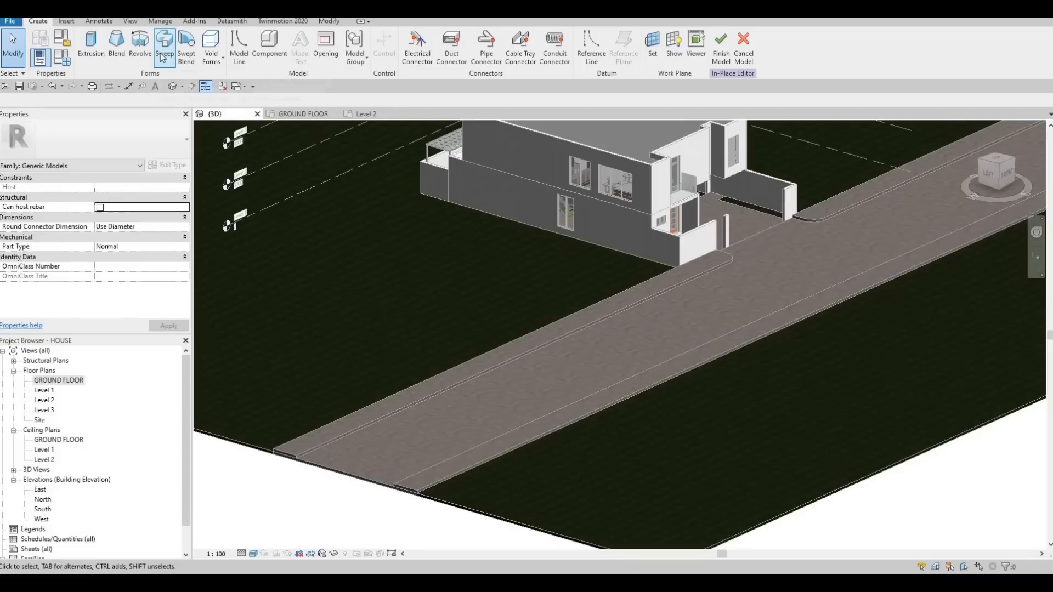
- Start a sweep and pick the near-house FLOOR 9 band's road-side lower edges as its path, including the rounded driveway corner
left_click(163, 55)
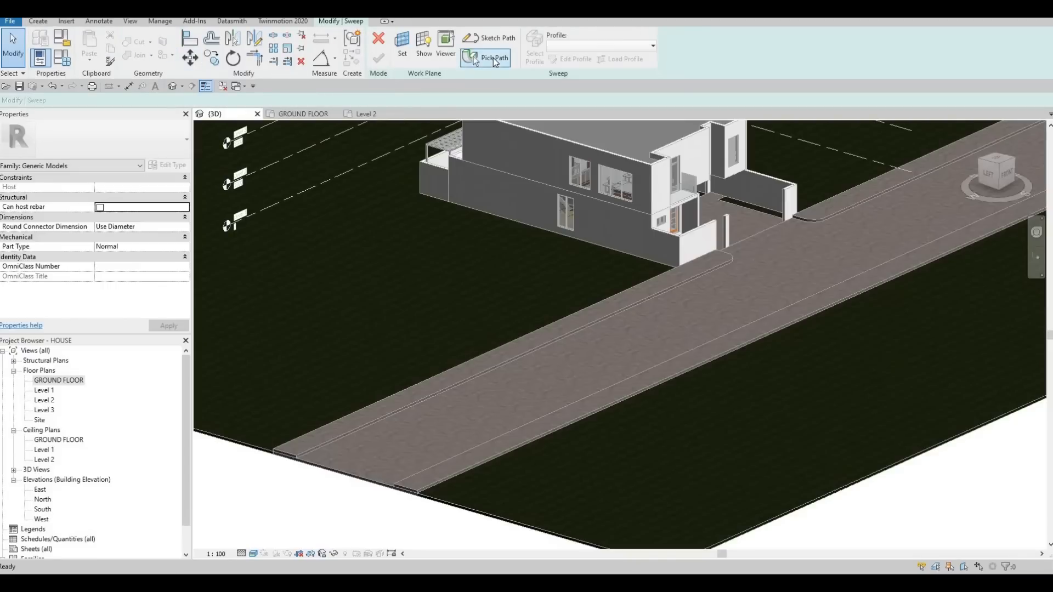
left_click(494, 59)
left_click(712, 269)
middle_click_drag(564, 285, 818, 222, "shift")
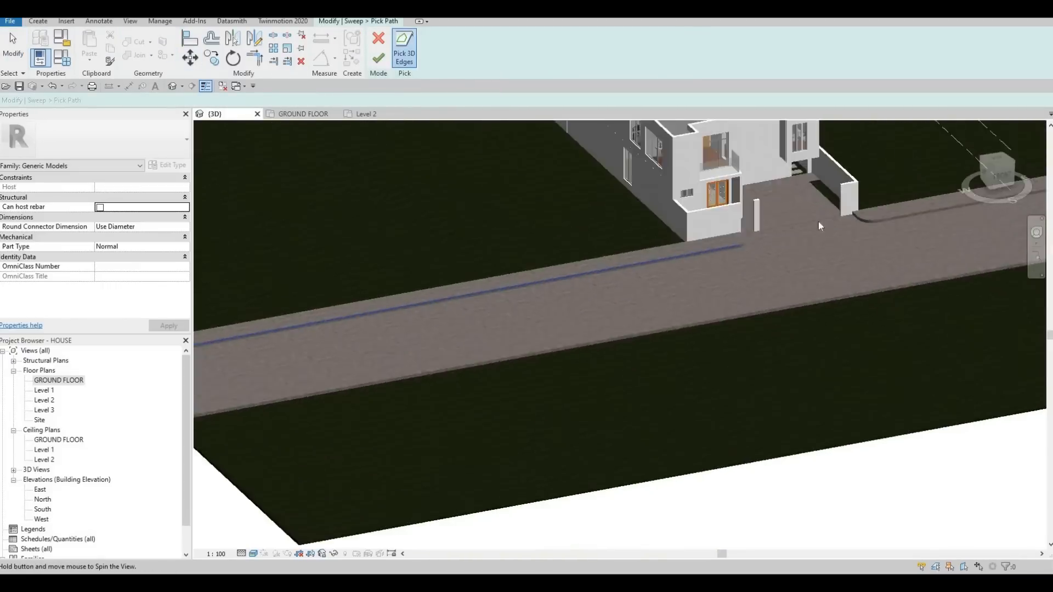
scroll(769, 242, "up", 5)
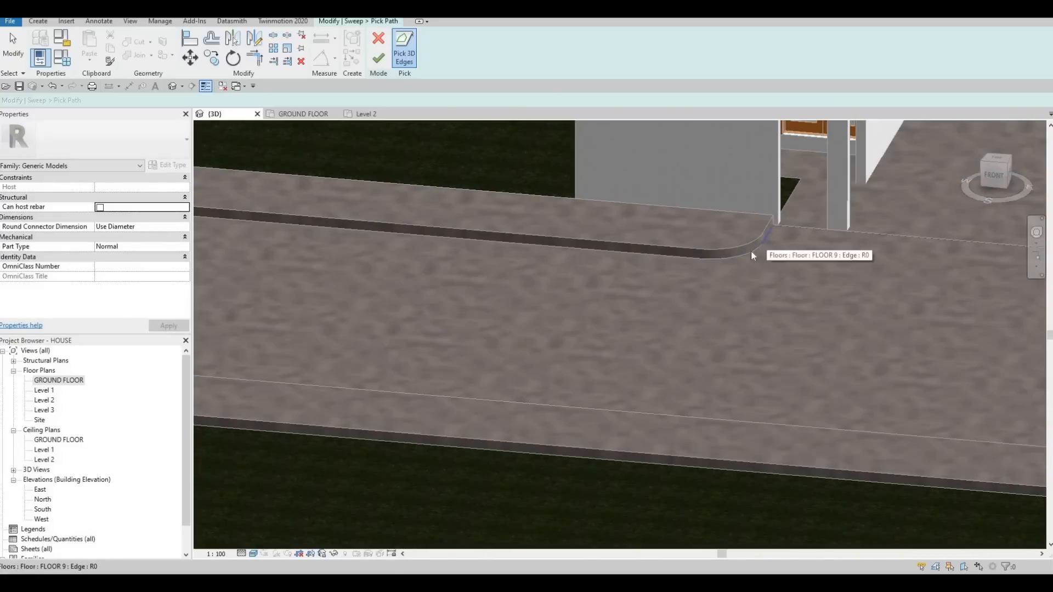
left_click(750, 256)
left_click(688, 260)
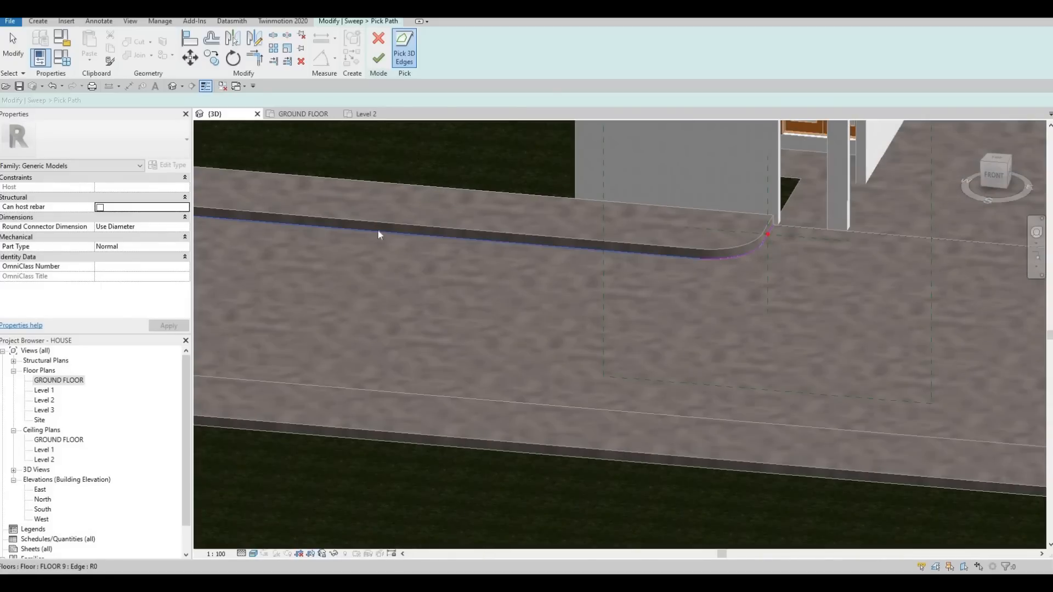
- Check the picked sweep path from the driveway corner to the band's far end and accept it
middle_click_drag(232, 229, 443, 258)
scroll(443, 257, "down", 5)
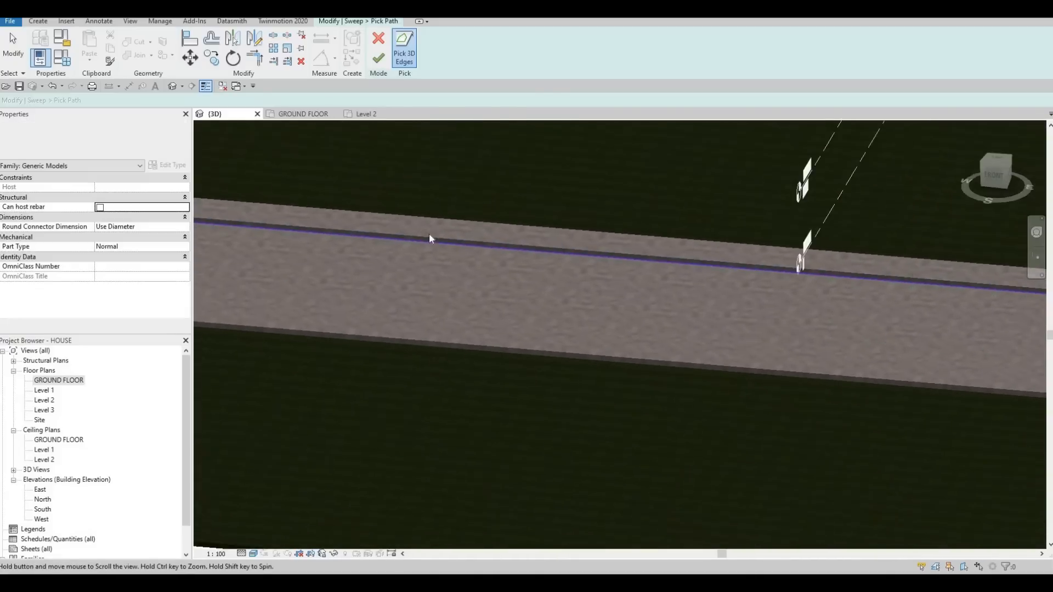
scroll(329, 227, "up", 4)
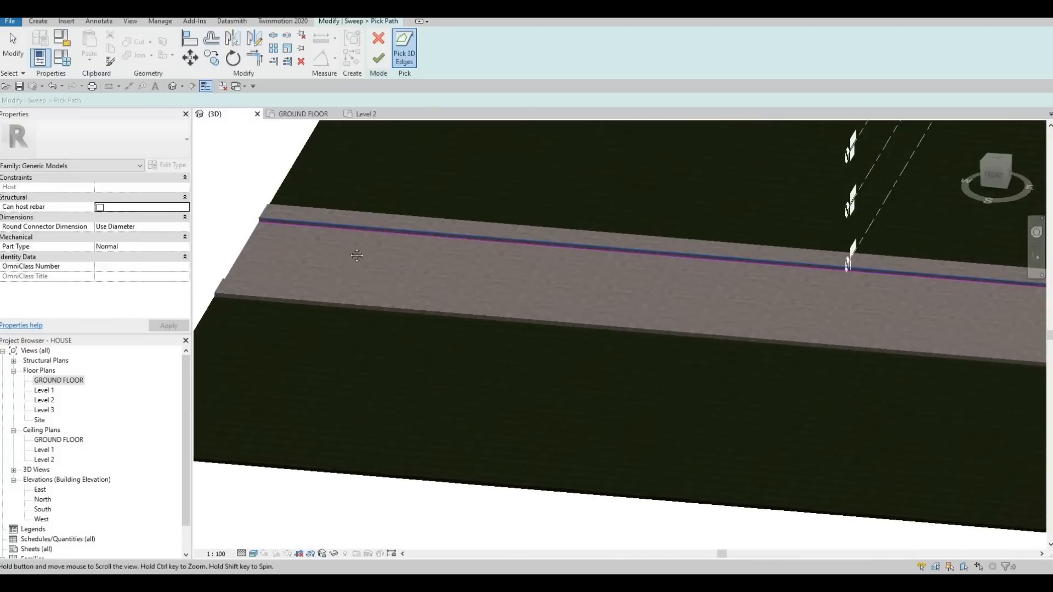
middle_click_drag(897, 266, 576, 270)
scroll(575, 270, "down", 1)
middle_click_drag(637, 324, 386, 314)
scroll(386, 313, "down", 1)
scroll(514, 294, "up", 5)
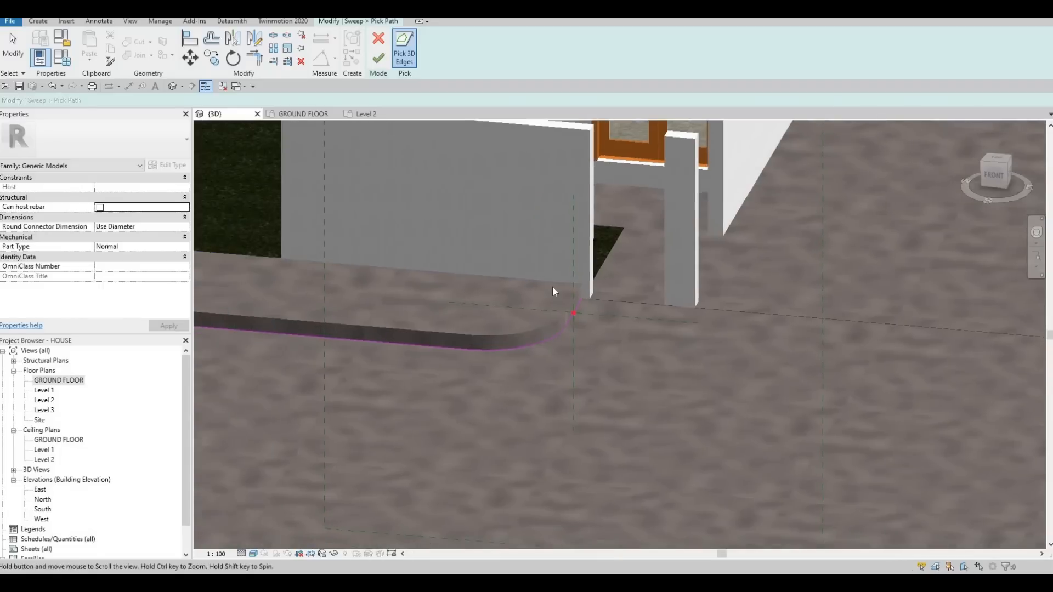
scroll(519, 293, "down", 2)
scroll(519, 293, "down", 4)
scroll(625, 264, "up", 1)
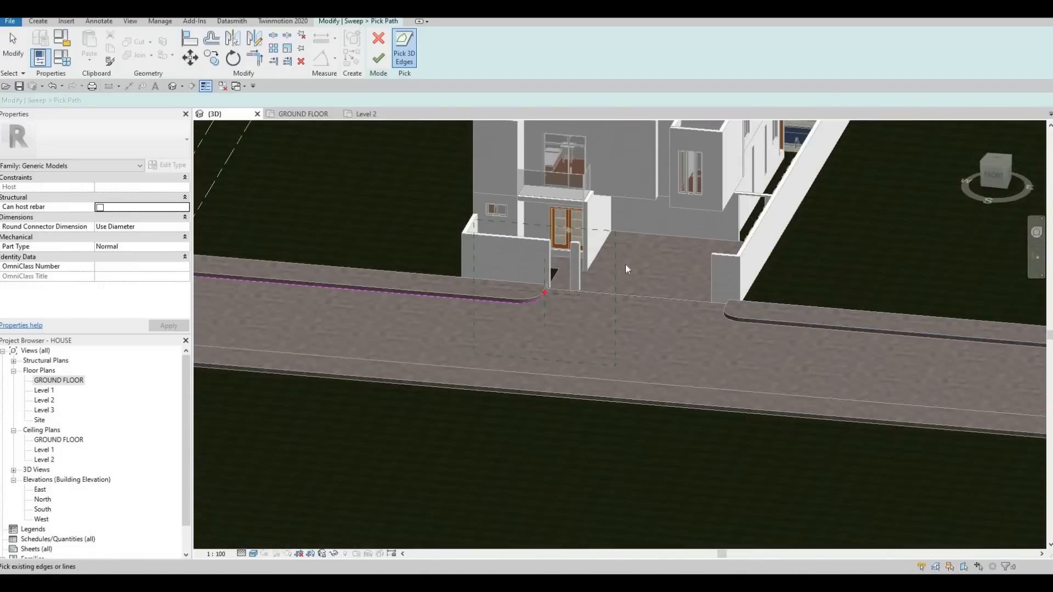
left_click(378, 58)
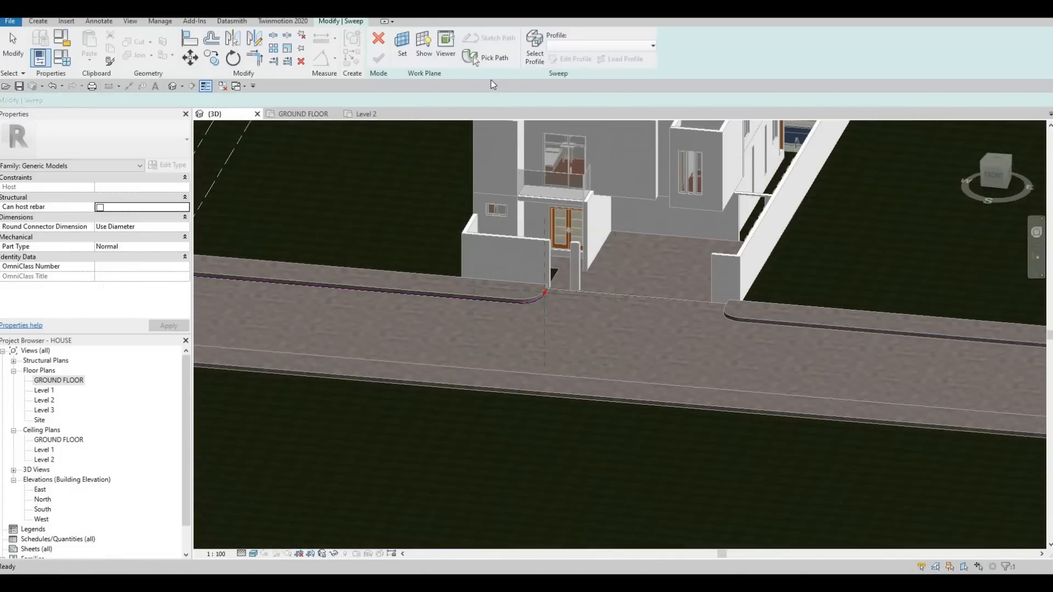
- Sketch a rectangular sweep profile about 60 mm wide, rising from the path's start point at the driveway corner
scroll(558, 213, "up", 3)
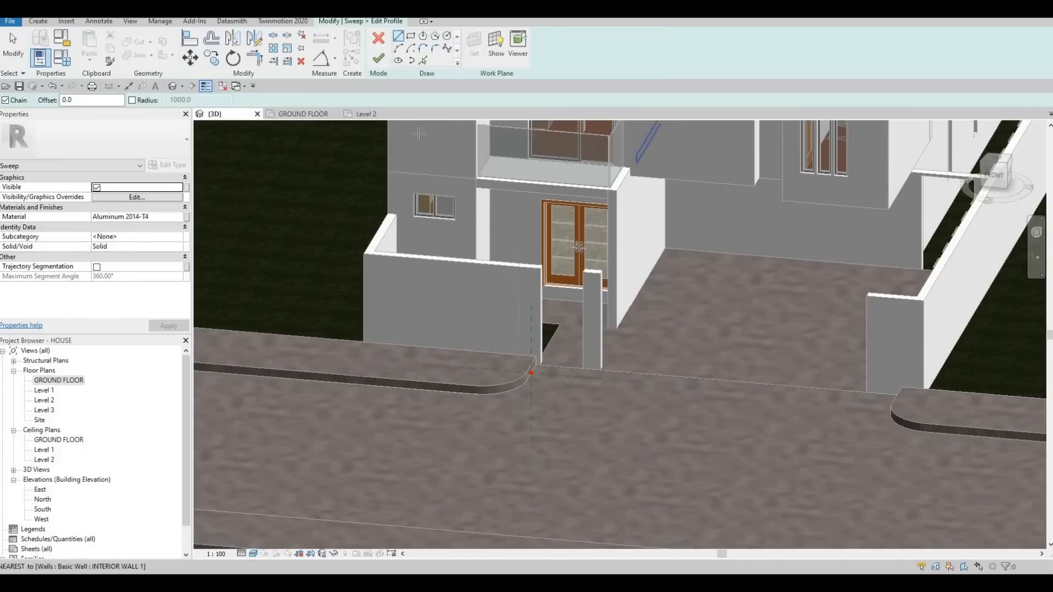
left_click(411, 38)
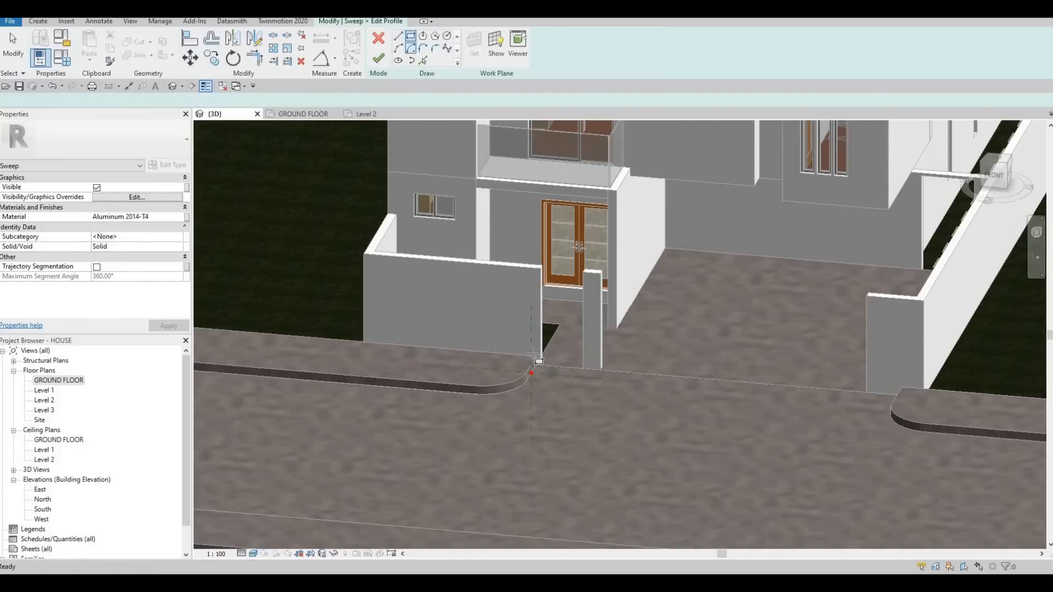
scroll(512, 398, "up", 5)
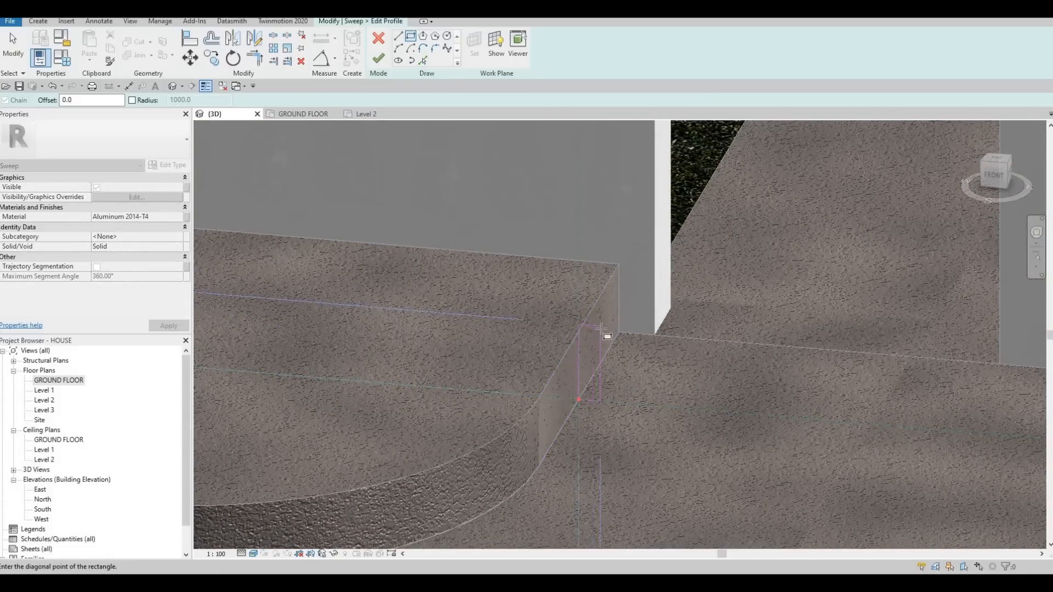
key("Escape")
key("Escape")
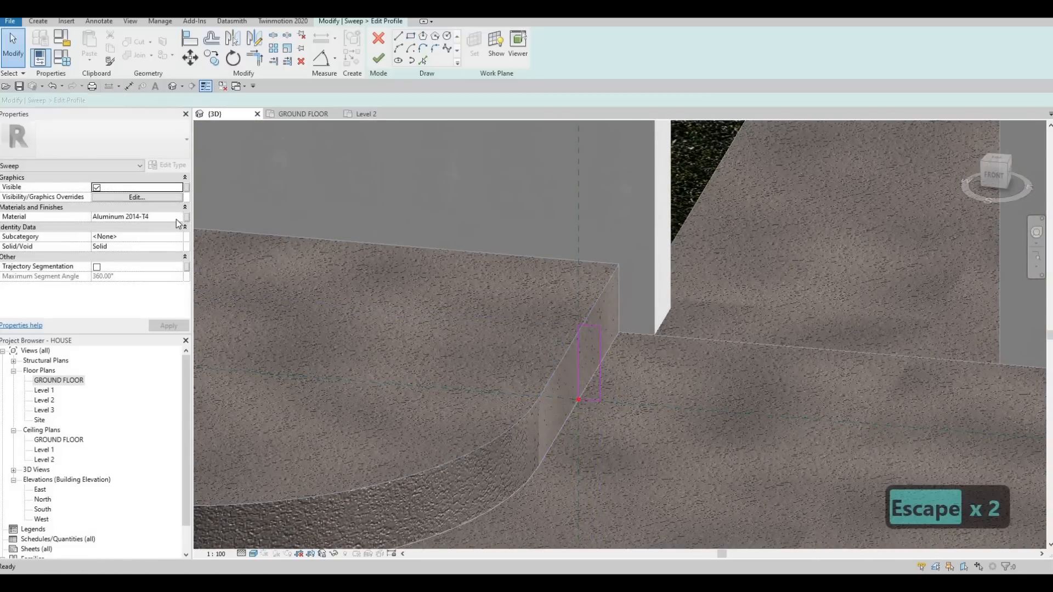
- Set the sweep's material to Concrete, Cast-in-Place - C15, added from the AEC Materials concrete library
left_click(186, 218)
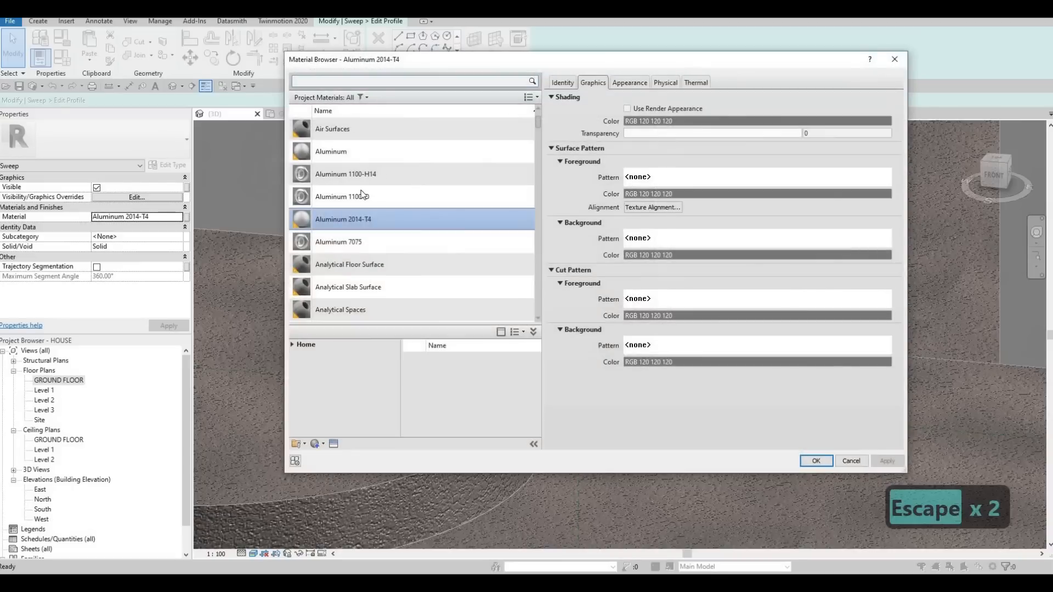
left_click(291, 344)
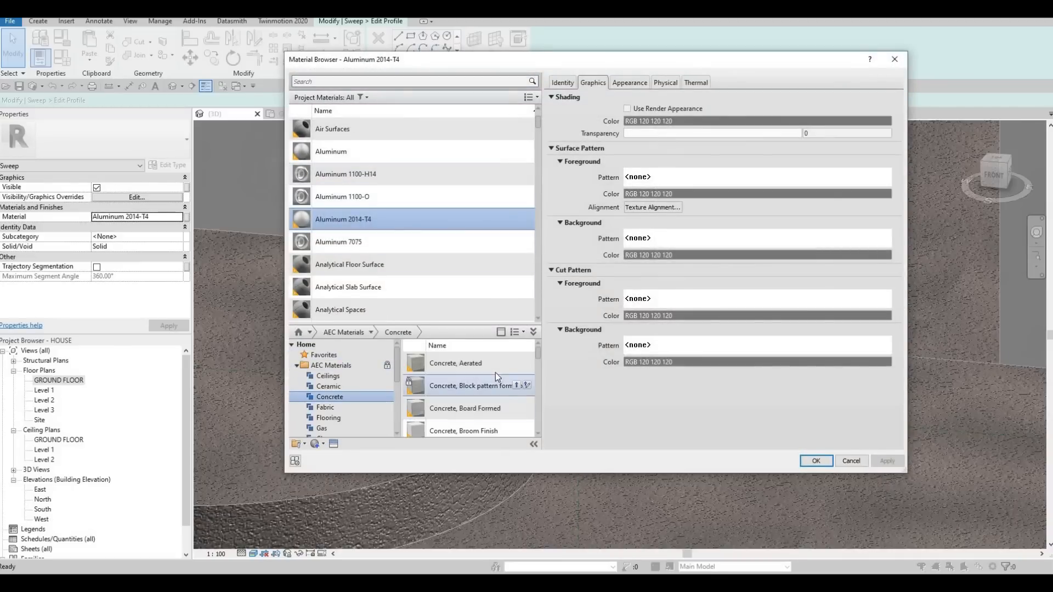
left_click(516, 384)
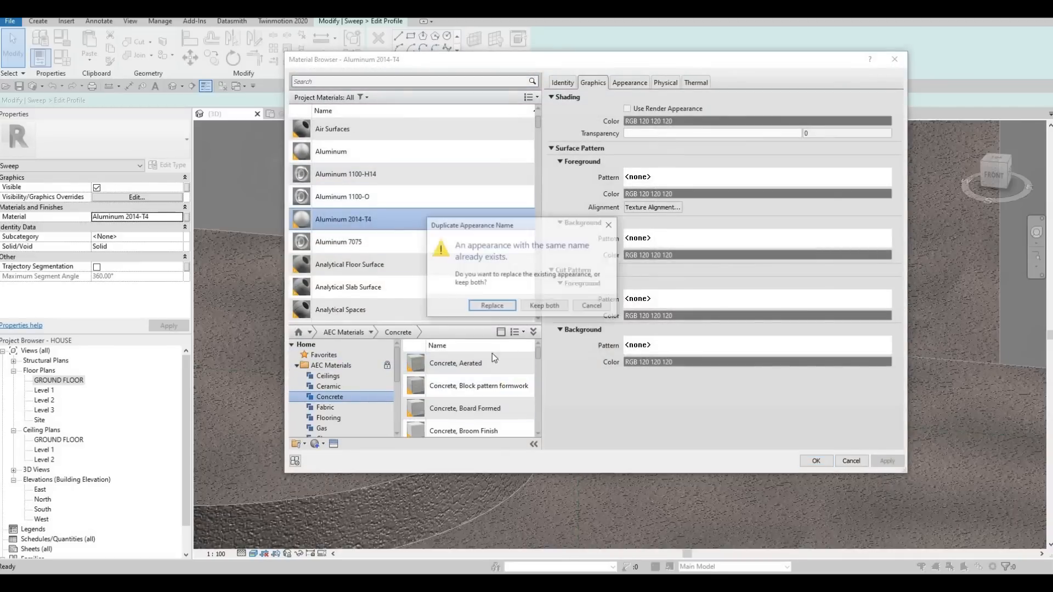
key("Escape")
scroll(497, 386, "down", 5)
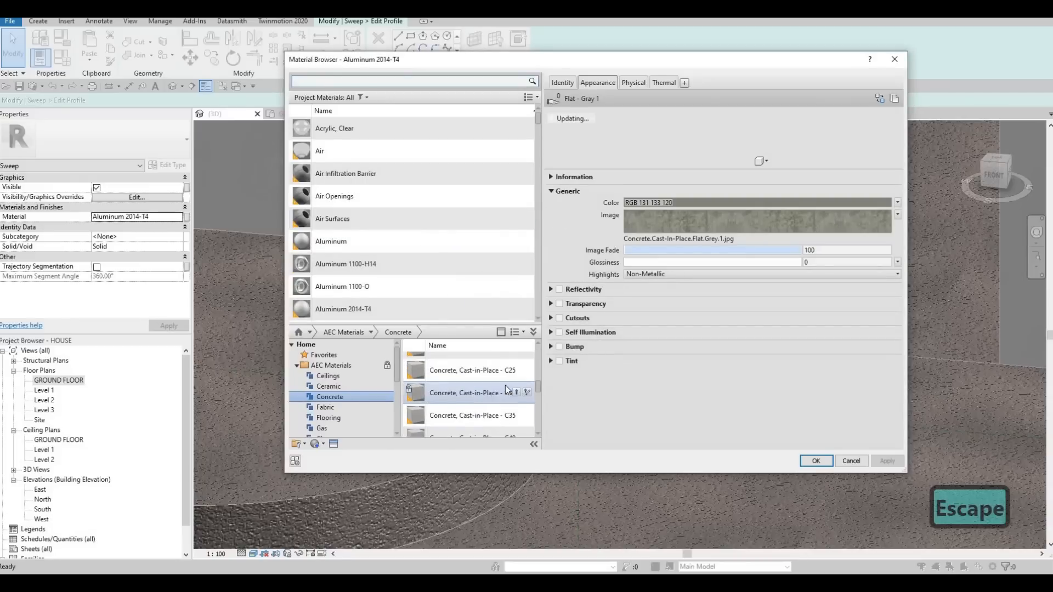
scroll(515, 398, "up", 3)
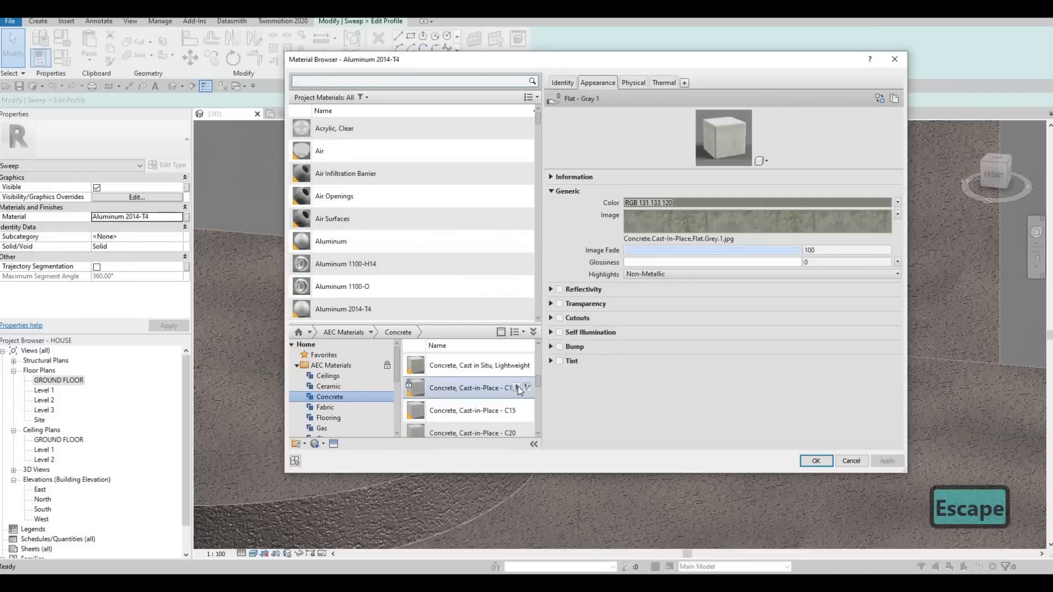
left_click(517, 386)
key("Escape")
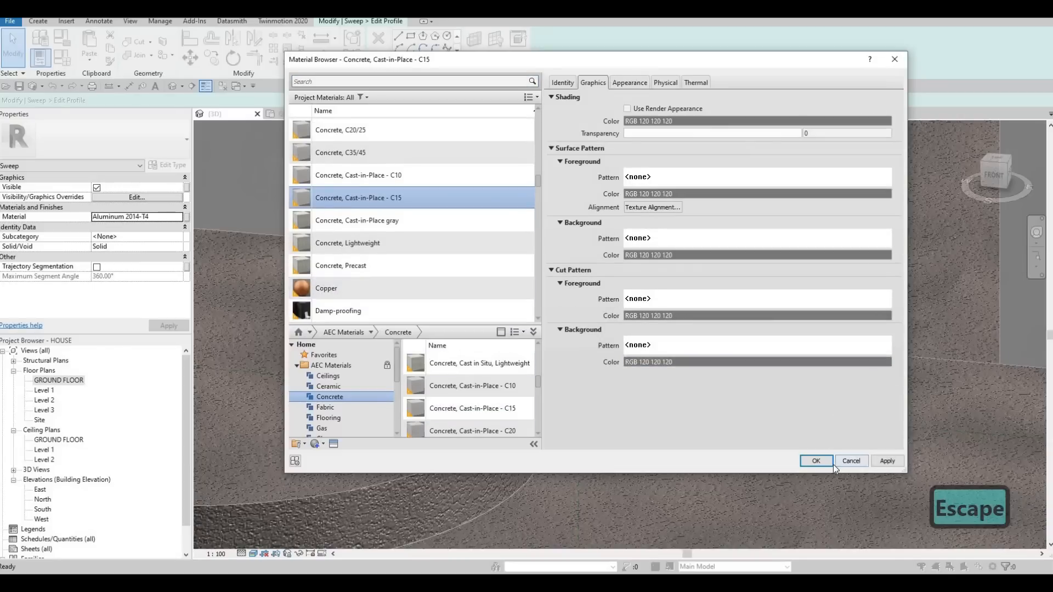
left_click(813, 461)
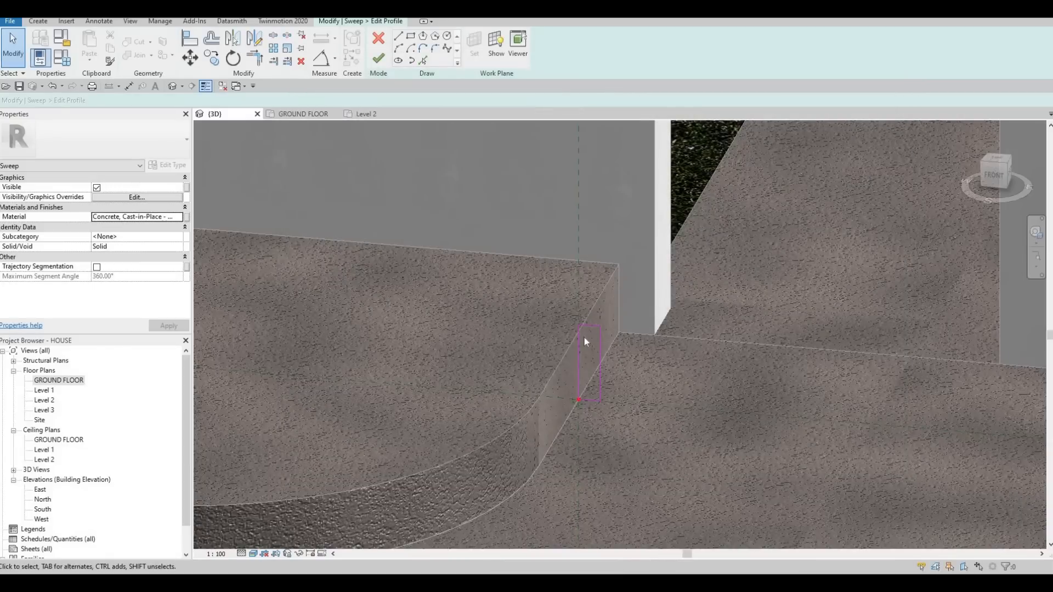
- Set the rectangular profile's height to 200 mm
scroll(583, 341, "up", 4)
key("Escape")
key("Escape")
left_click(594, 316)
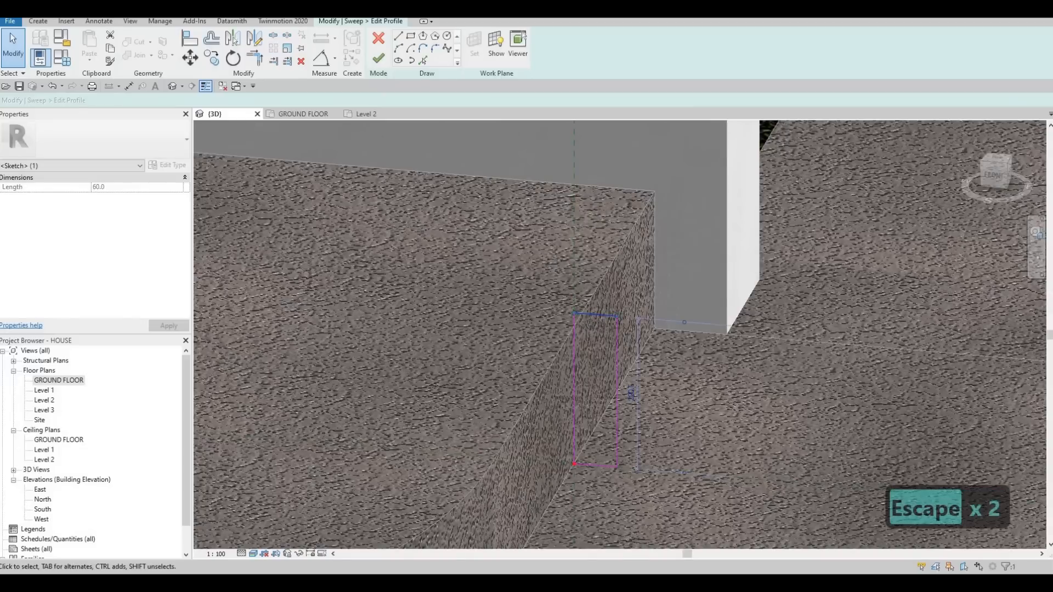
type("200")
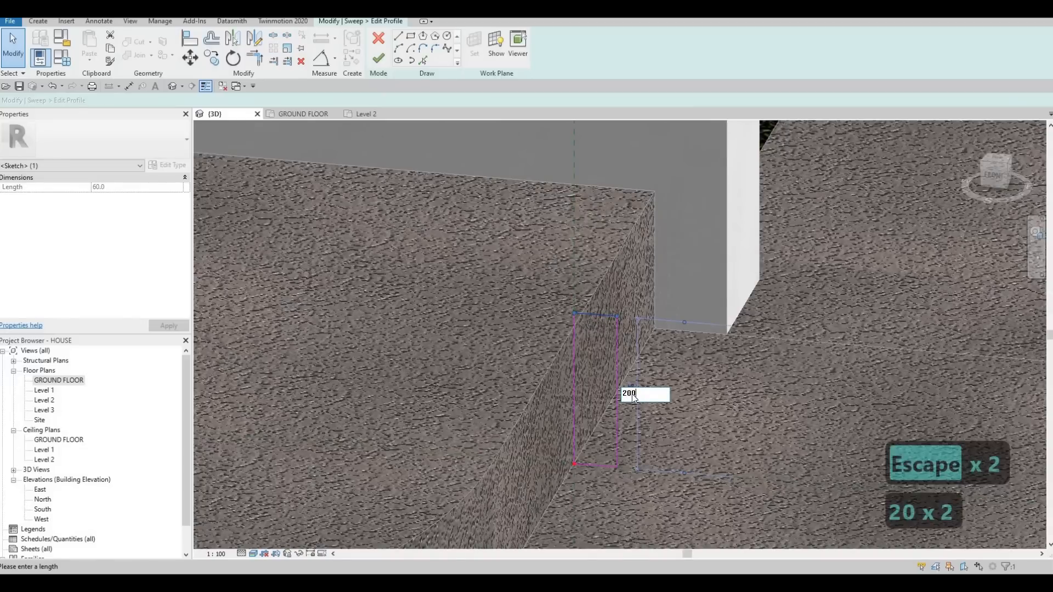
key("Return")
key("Escape")
key("Escape")
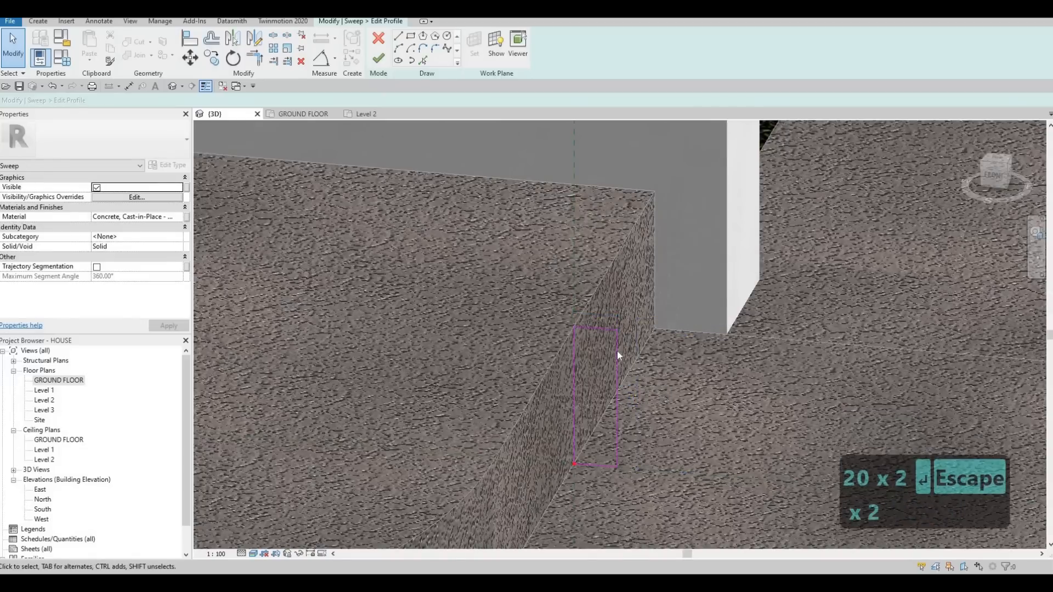
- Set the rectangular profile's width to 50 mm by repositioning its road-side vertical line
left_click(616, 387)
middle_click_drag(607, 470, 649, 405)
scroll(649, 406, "up", 2)
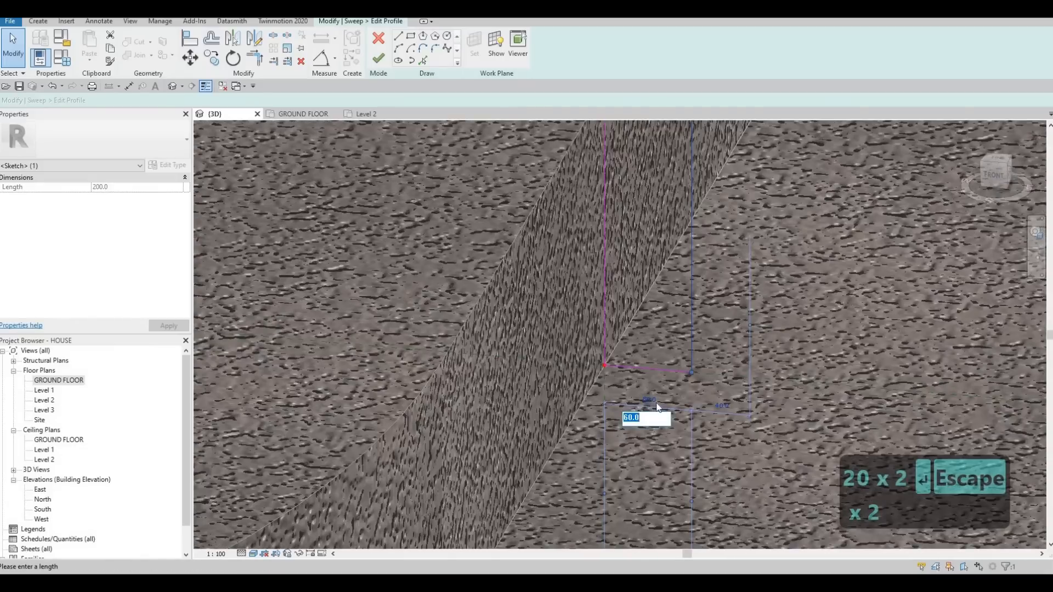
type("50")
key("Return")
key("Escape")
scroll(531, 201, "down", 2)
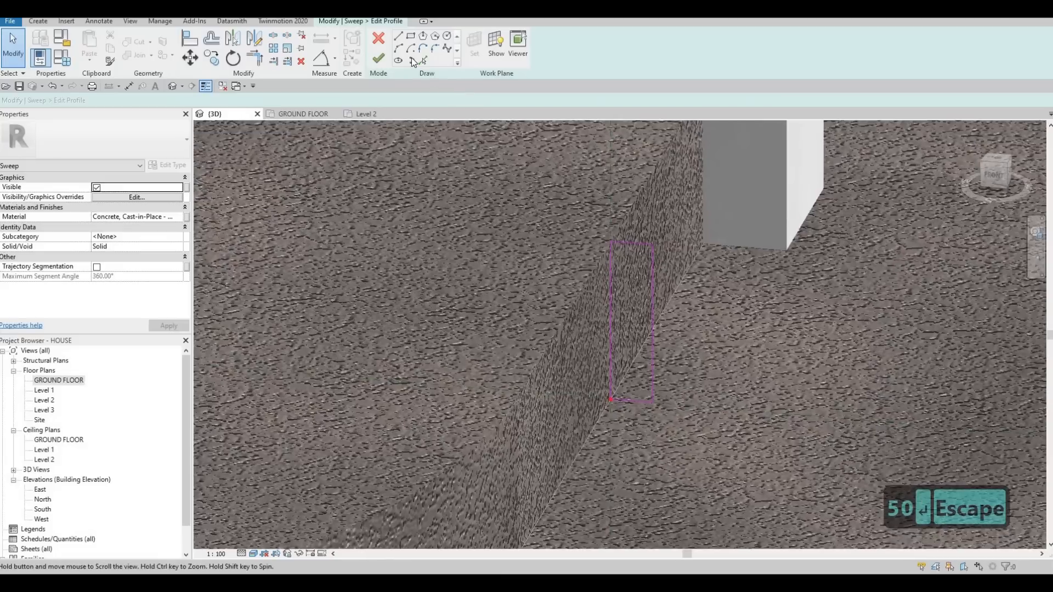
- Try to round the profile's upper road-side corner with a large fillet arc
left_click(640, 278)
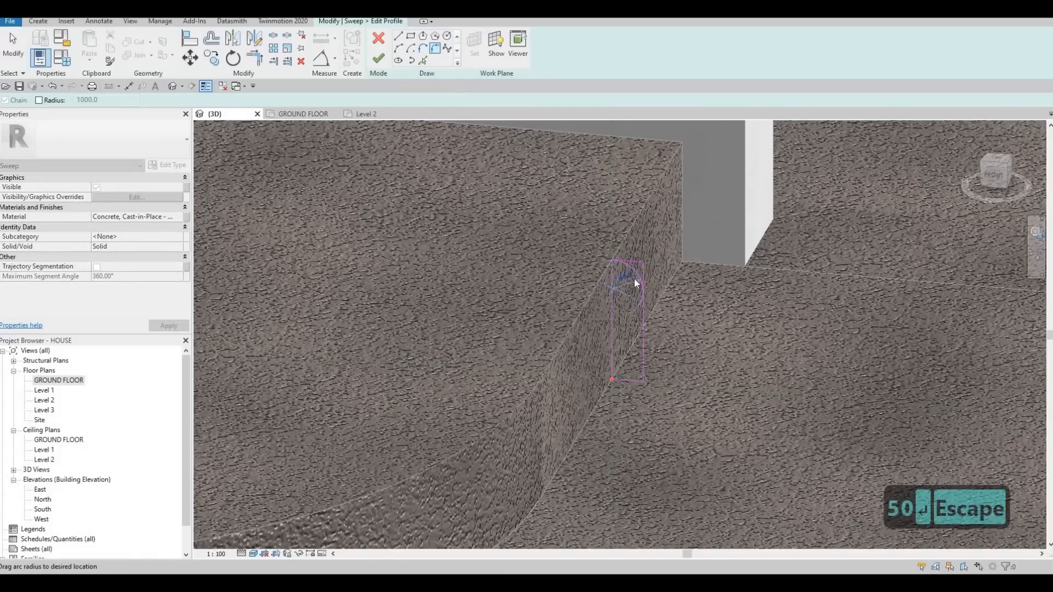
left_click(634, 279)
scroll(647, 279, "up", 1)
scroll(634, 268, "up", 2)
key("Escape")
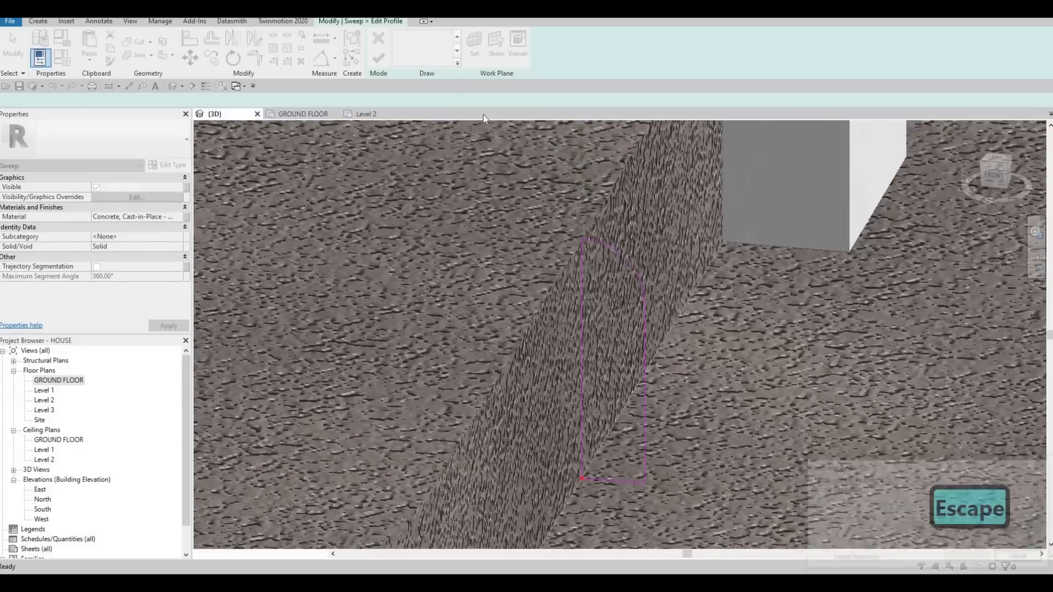
- Round the profile's upper road-side corner with a fillet arc and finish the sweep and its in-place model
scroll(631, 263, "up", 2)
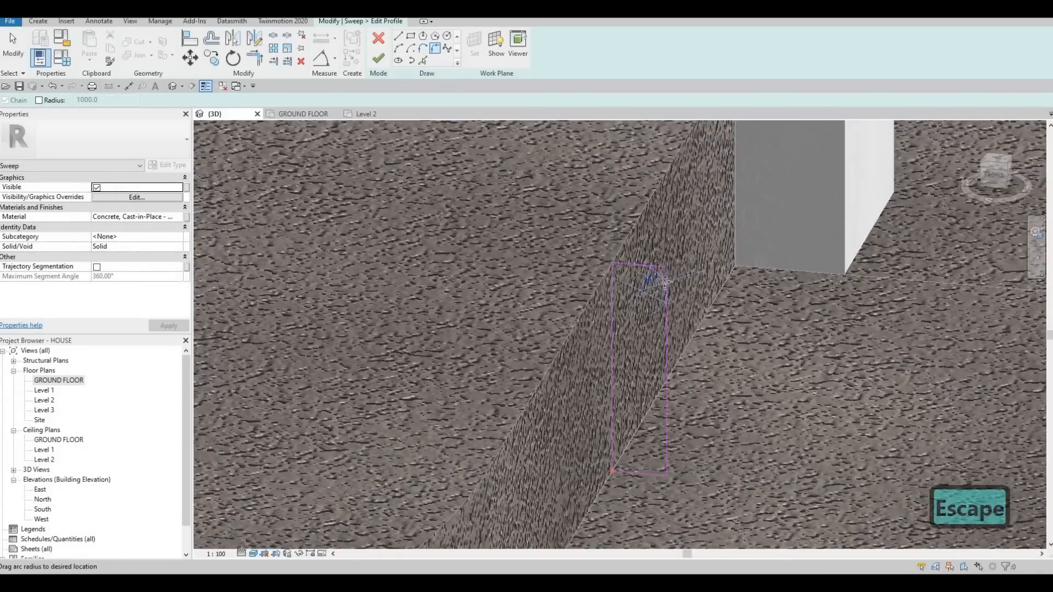
left_click(646, 278)
scroll(635, 289, "up", 3)
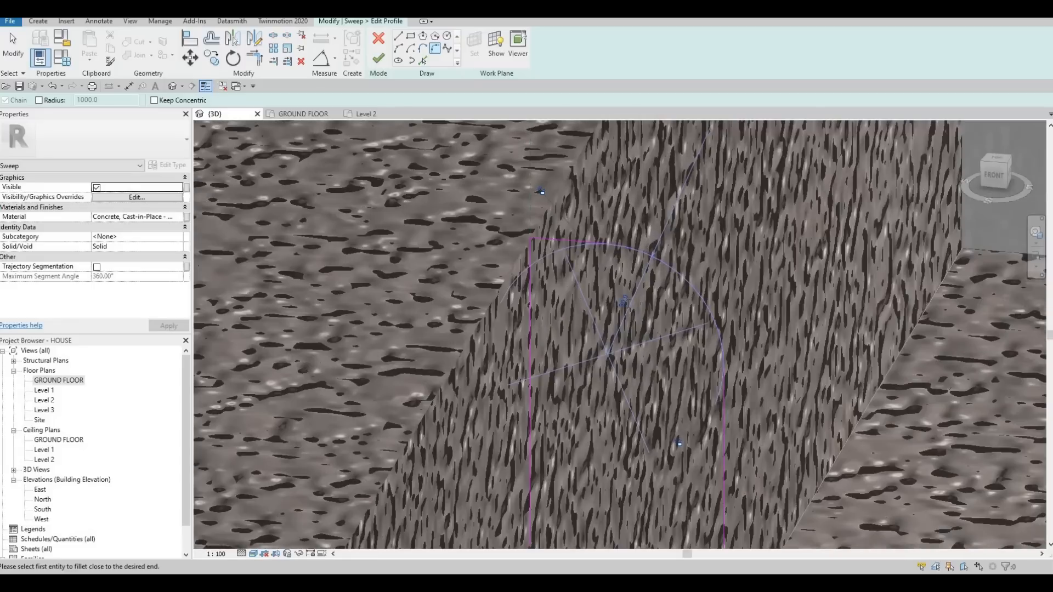
key("Escape")
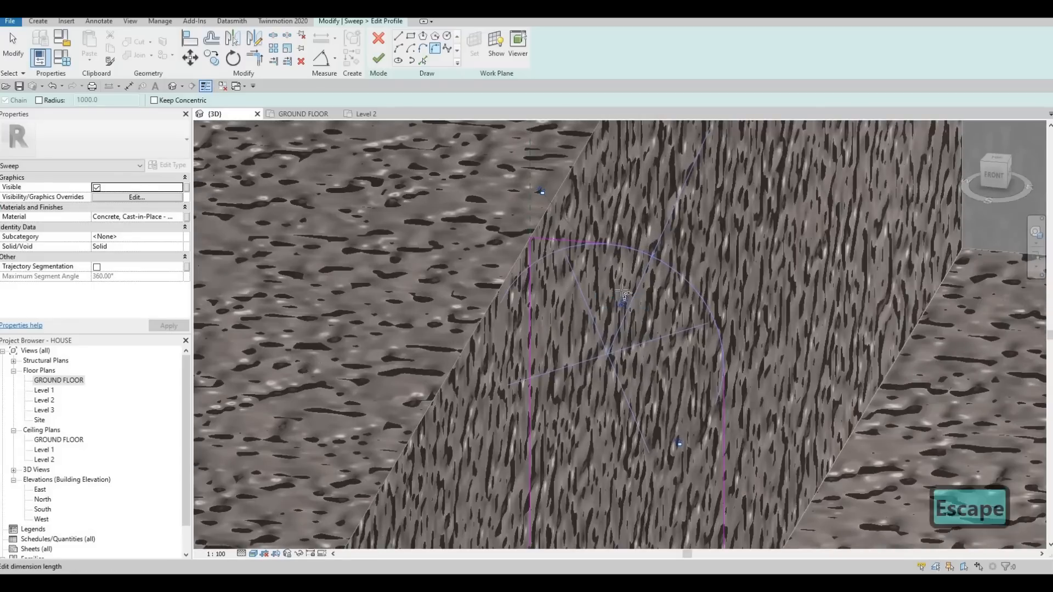
scroll(623, 306, "down", 5)
key("Escape")
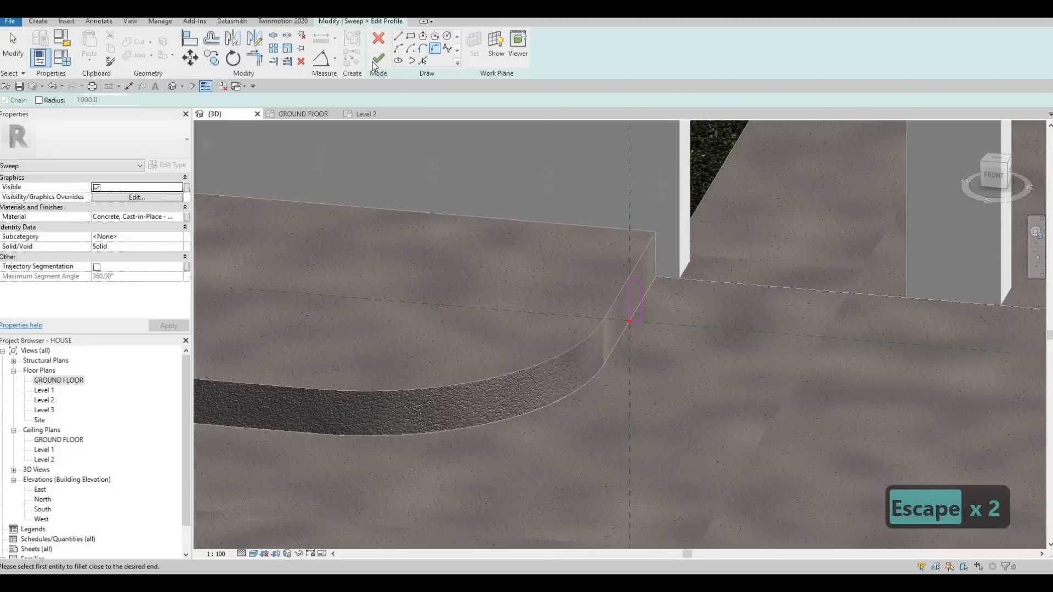
left_click(379, 57)
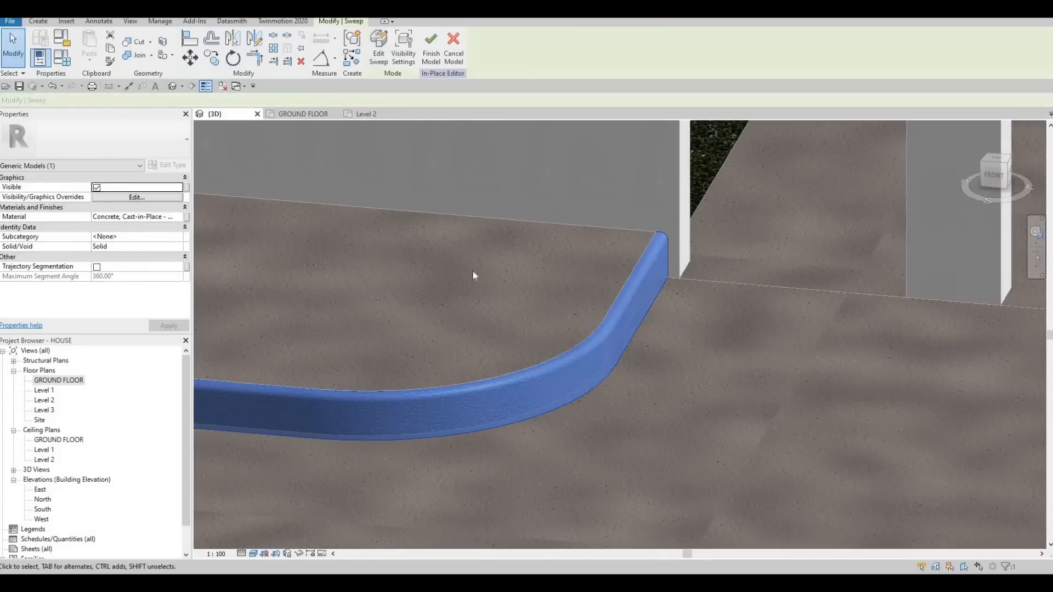
scroll(738, 309, "down", 7)
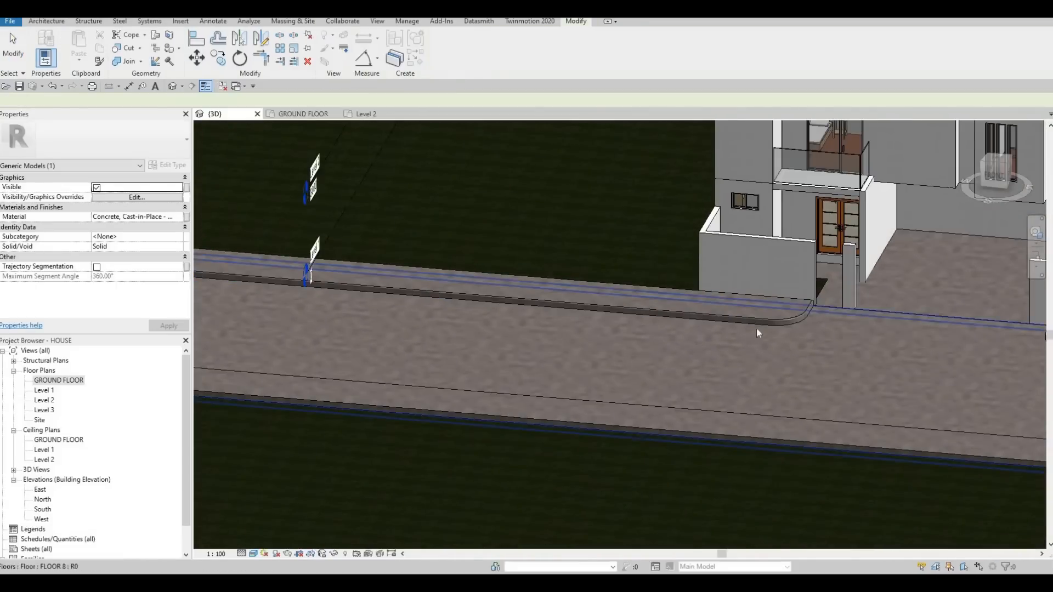
- Examine the new kerb along the near-house band, its driveway corner and the driveway opening in 3D
middle_click_drag(755, 327, 845, 323, "shift")
scroll(846, 323, "up", 4)
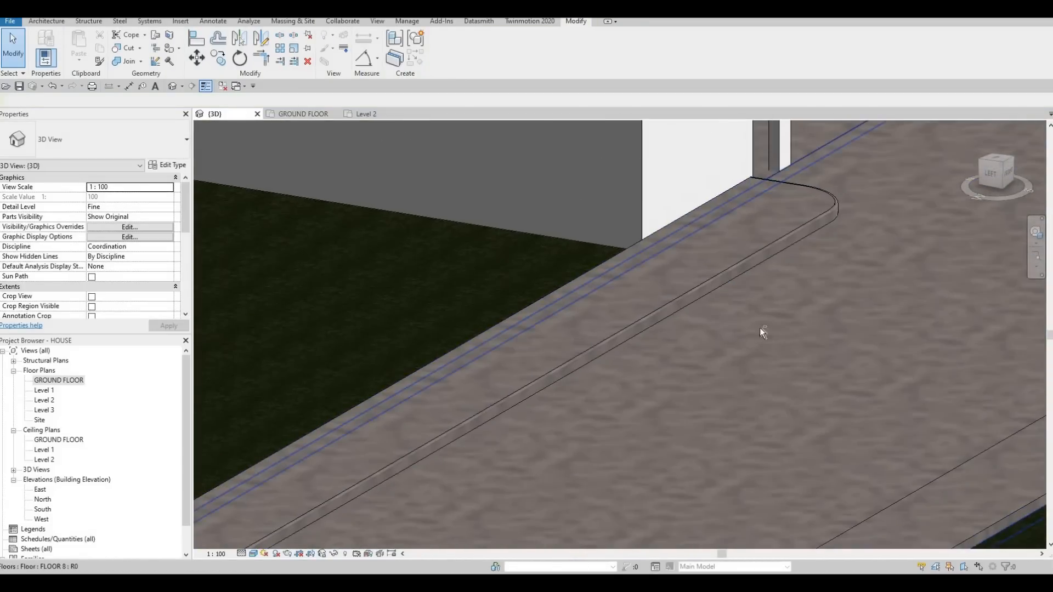
middle_click_drag(759, 327, 741, 270, "shift")
scroll(741, 270, "down", 3)
middle_click_drag(708, 307, 553, 307, "shift")
middle_click_drag(661, 266, 647, 313, "shift")
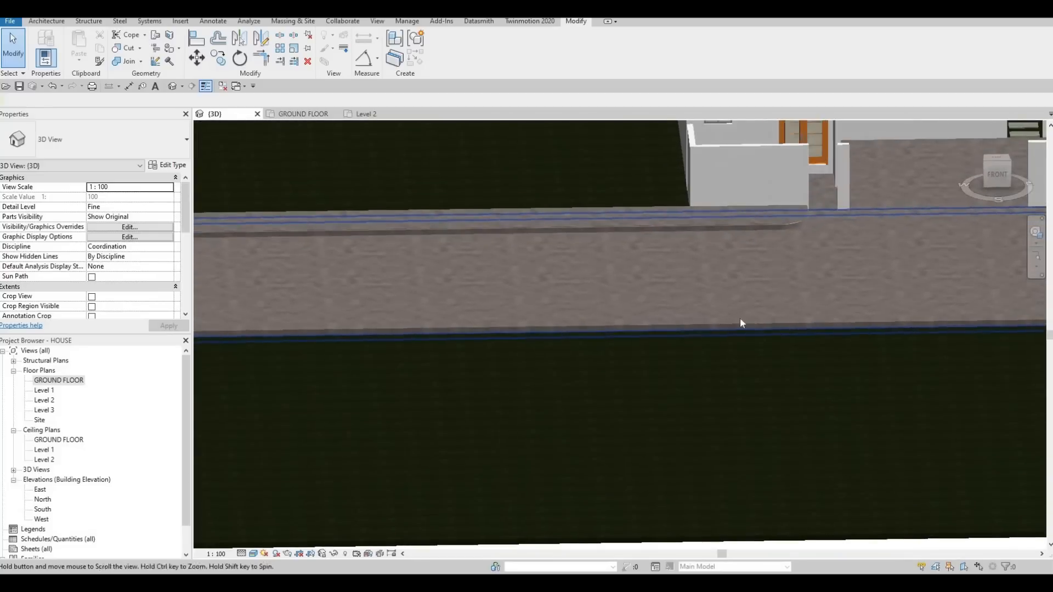
middle_click_drag(585, 241, 557, 301)
middle_click_drag(786, 265, 568, 271)
scroll(568, 272, "up", 5)
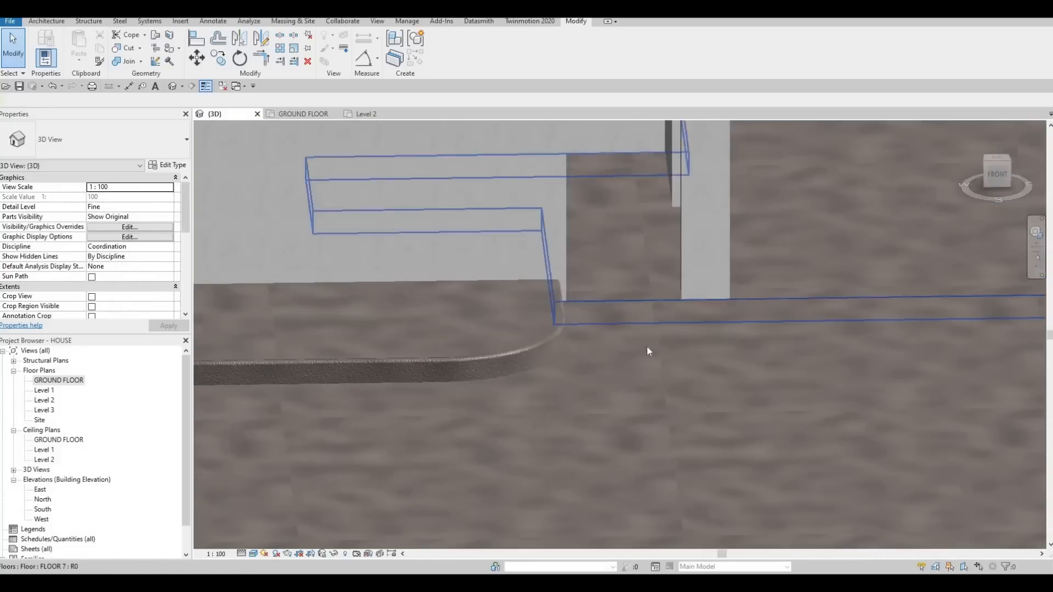
middle_click_drag(576, 354, 499, 360, "shift")
scroll(584, 355, "down", 5)
middle_click_drag(748, 359, 788, 350)
middle_click_drag(787, 350, 621, 307, "shift")
scroll(621, 307, "up", 5)
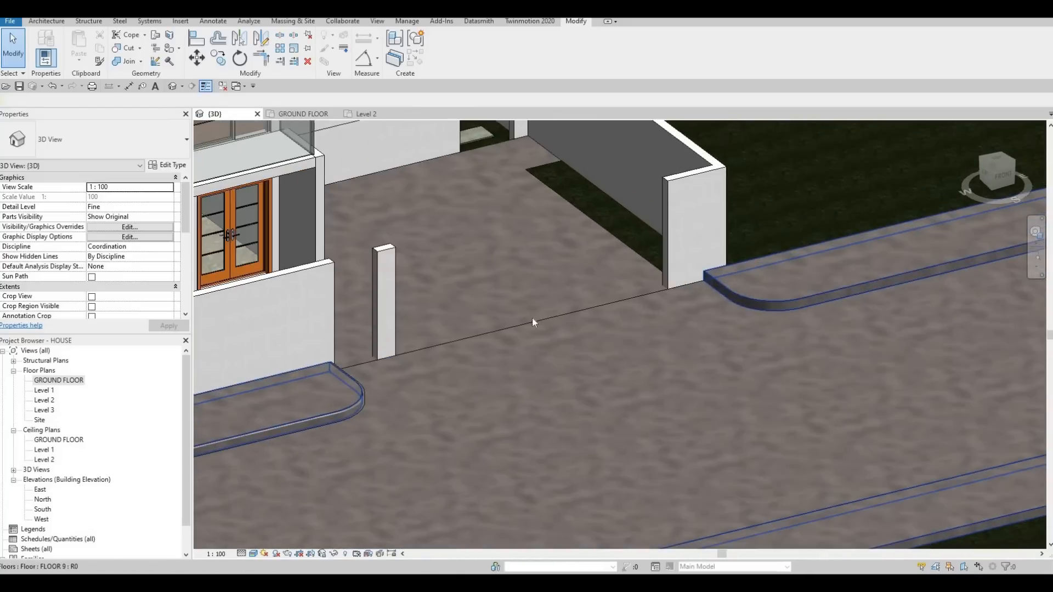
middle_click_drag(434, 359, 608, 315)
scroll(406, 349, "up", 3)
scroll(565, 341, "down", 2)
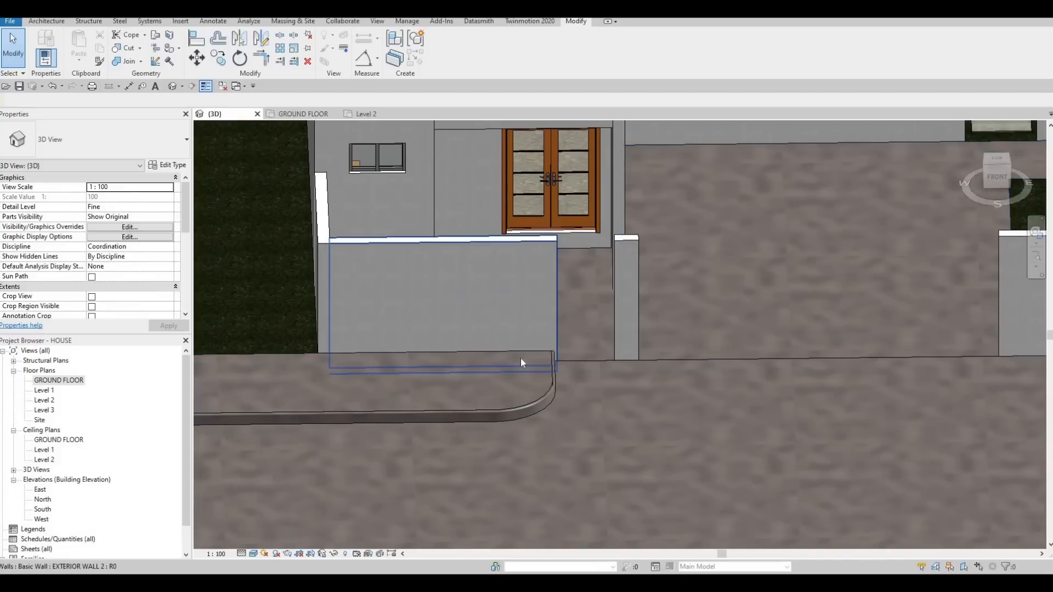
- In the GROUND FLOOR plan, shorten the short EXTERIOR WALL 2 pier at its entrance-side end to about 320 mm
double_click(53, 382)
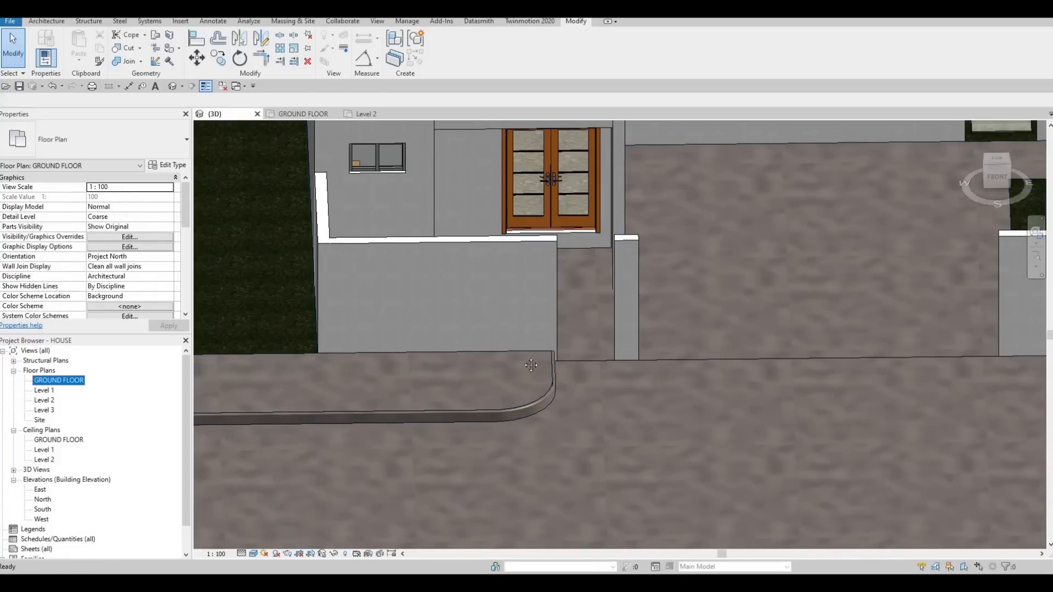
scroll(721, 340, "up", 2)
scroll(717, 325, "up", 4)
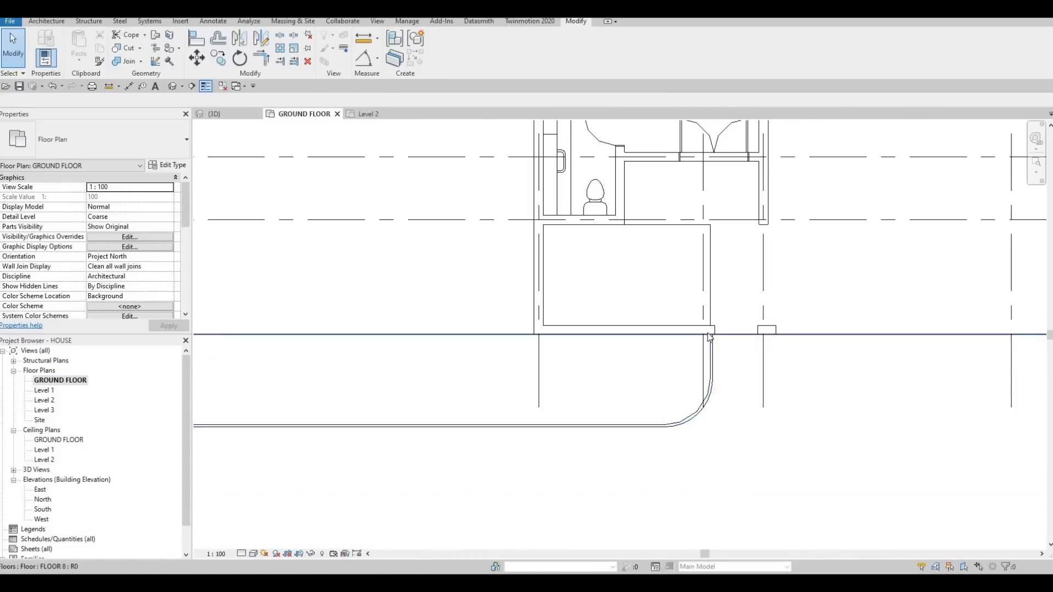
scroll(703, 336, "up", 2)
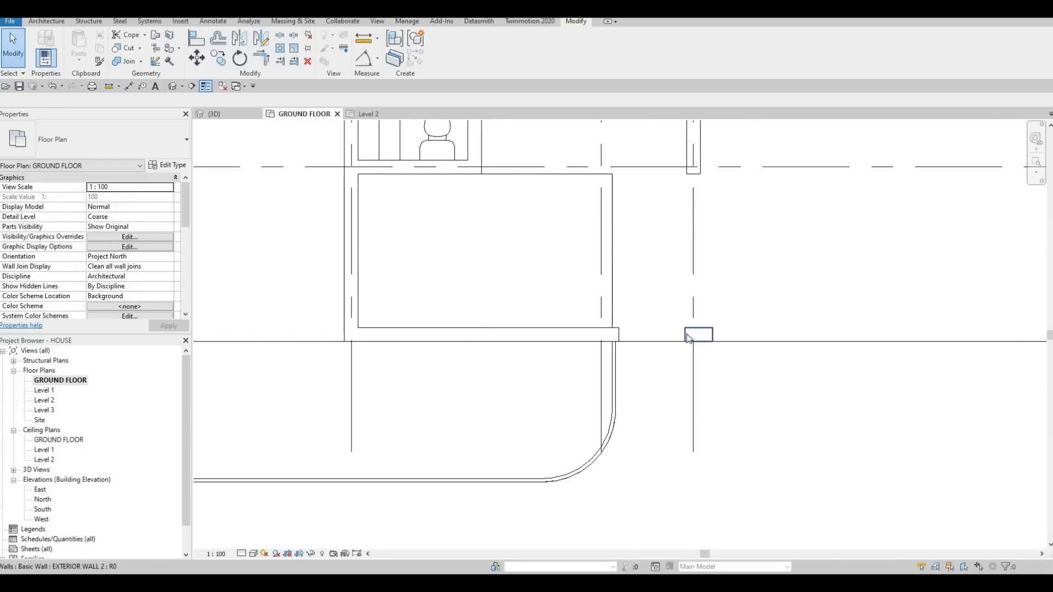
left_click(687, 336)
scroll(685, 337, "up", 3)
mouse_move(685, 333)
left_mouse_down()
mouse_move(694, 333)
mouse_move(668, 338)
left_mouse_up()
key("Escape")
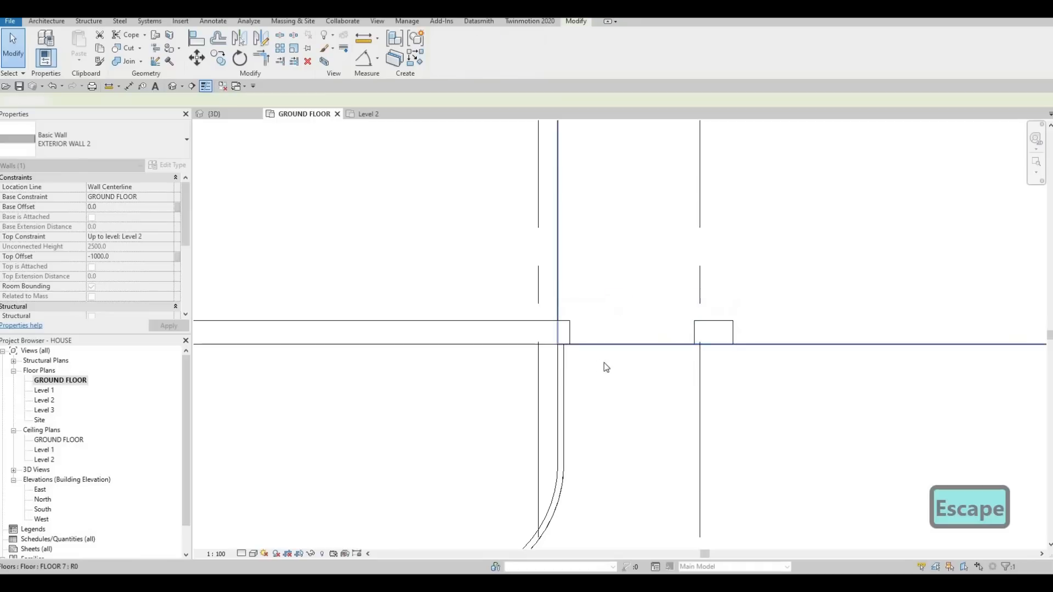
- Extend the driveway-side end of the short EXTERIOR WALL 2 pier so it is 600 mm long
scroll(614, 364, "down", 5)
left_click(624, 365)
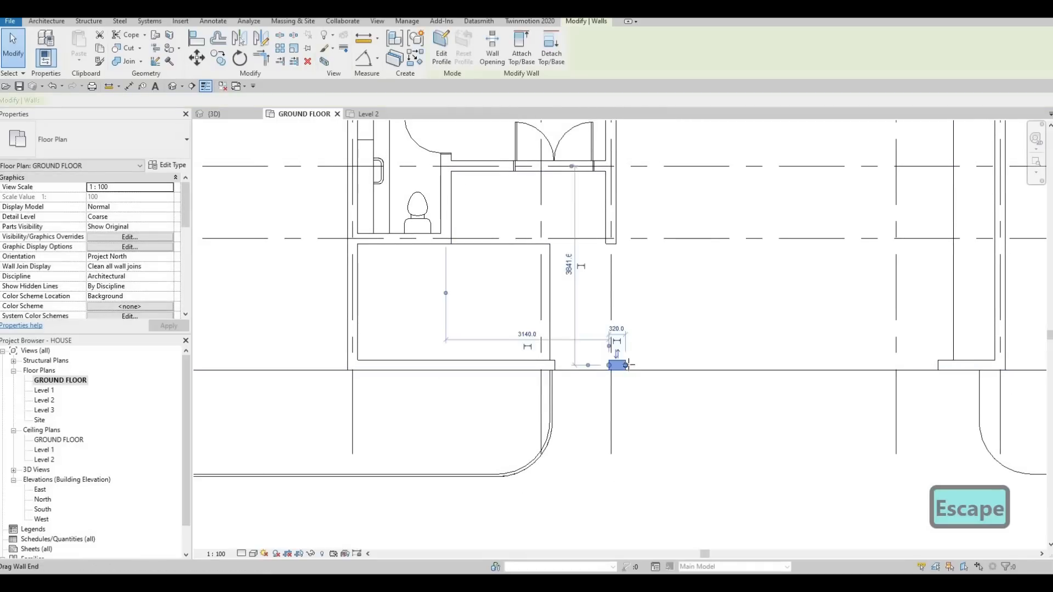
scroll(611, 364, "up", 2)
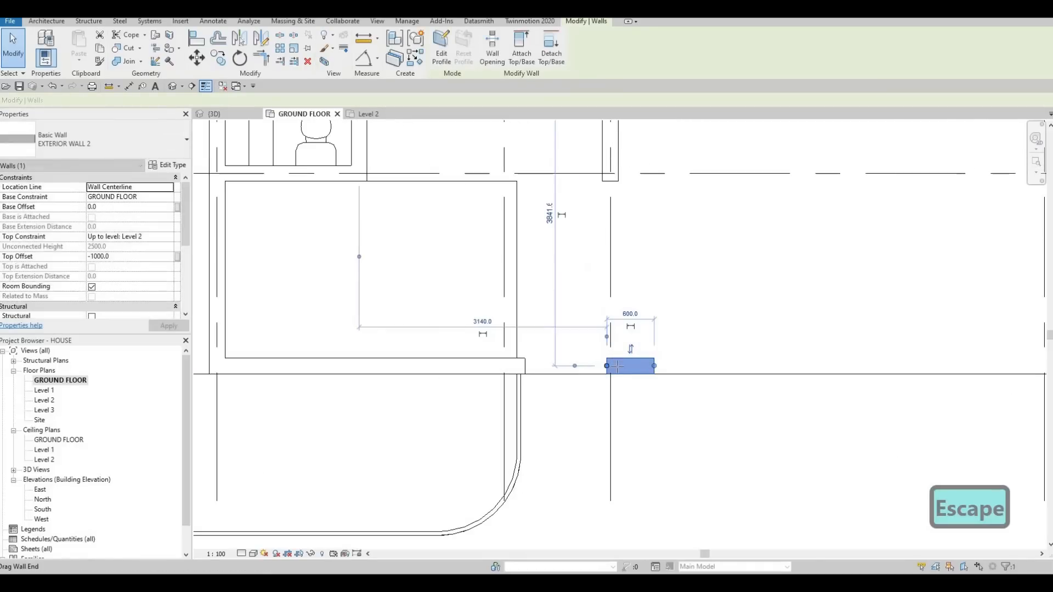
- Shorten the short EXTERIOR WALL 2 pier at its entrance-side end to about 557 mm, ending on the dashed grid line
left_click_drag(607, 366, 611, 366)
key("Escape")
key("Escape")
scroll(639, 349, "down", 3)
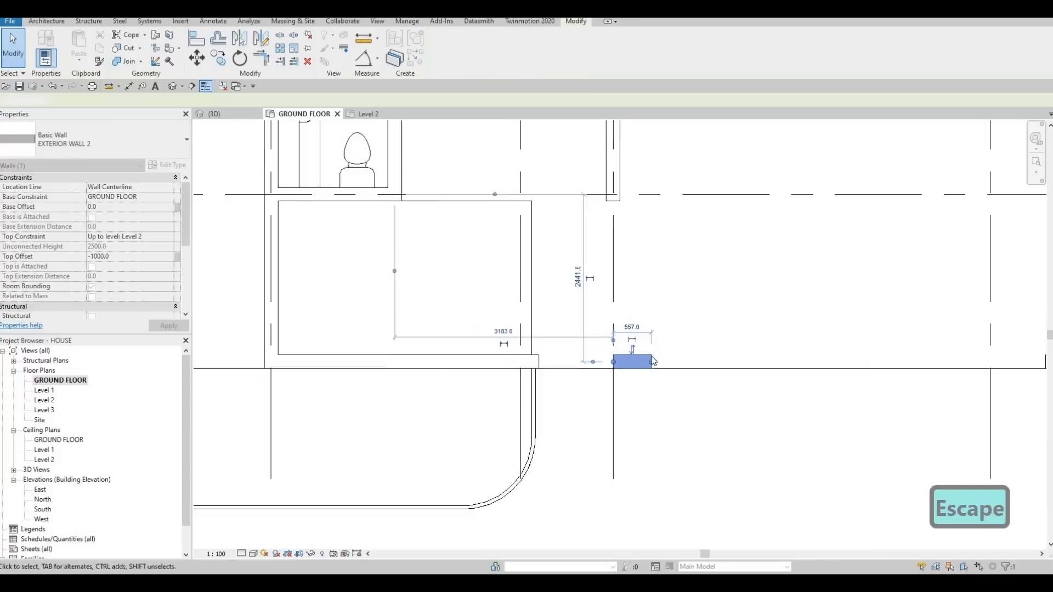
left_click(654, 357)
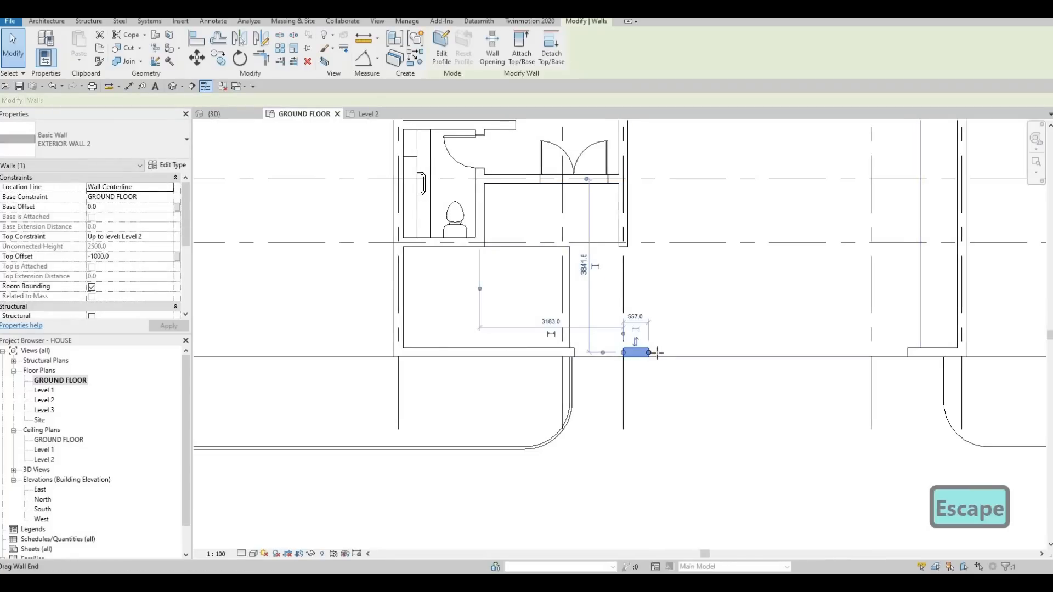
key("Escape")
scroll(660, 345, "down", 2)
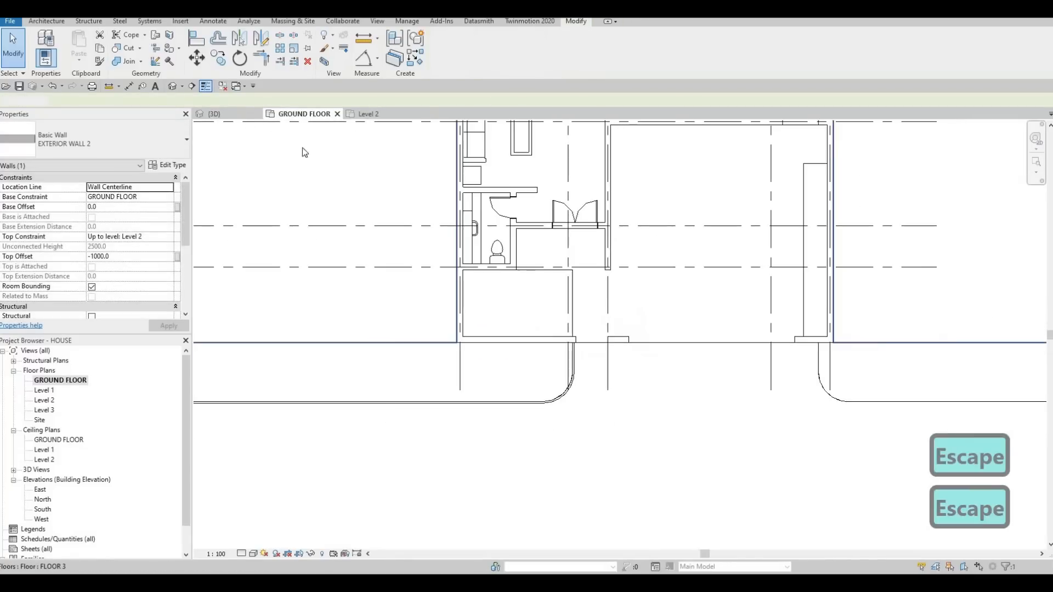
- In the 3D view, select the EXTERIOR WALL 2 boundary walls around the house, excluding the long EXTERIOR WALL 1 side wall
key("ctrl+shift+Tab")
middle_click_drag(667, 264, 558, 347, "shift")
scroll(595, 326, "down", 4)
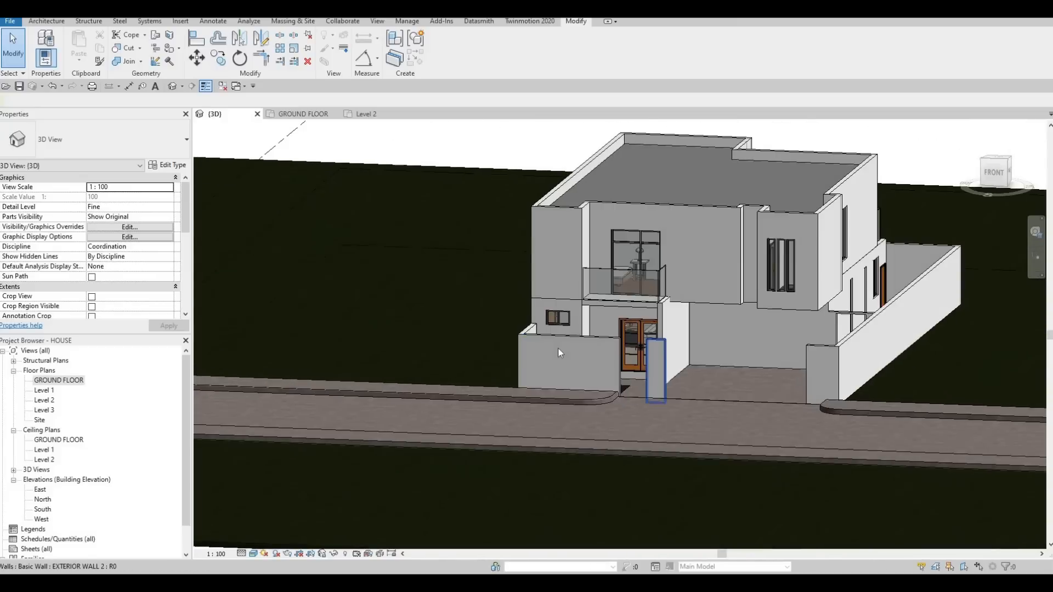
left_click(526, 329)
left_click(525, 328, "ctrl")
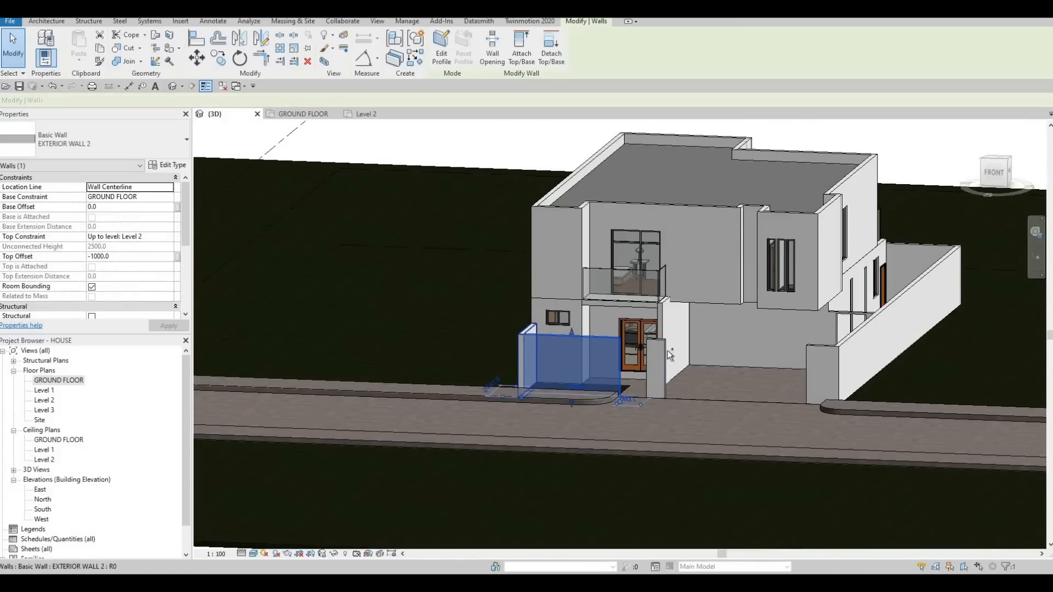
key("Tab")
left_click(811, 354, "ctrl")
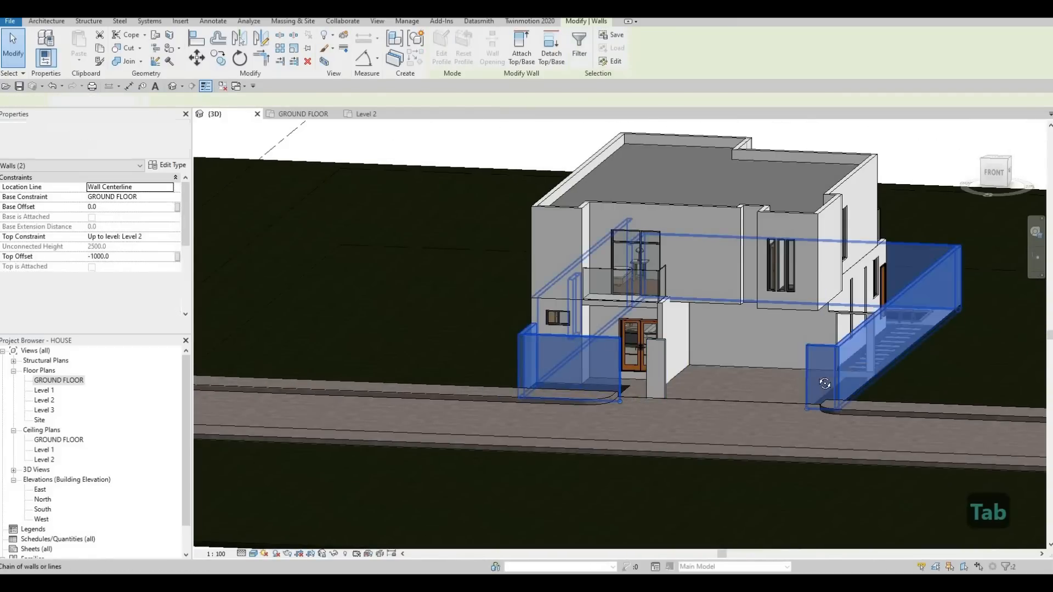
middle_click_drag(637, 367, 624, 358, "shift")
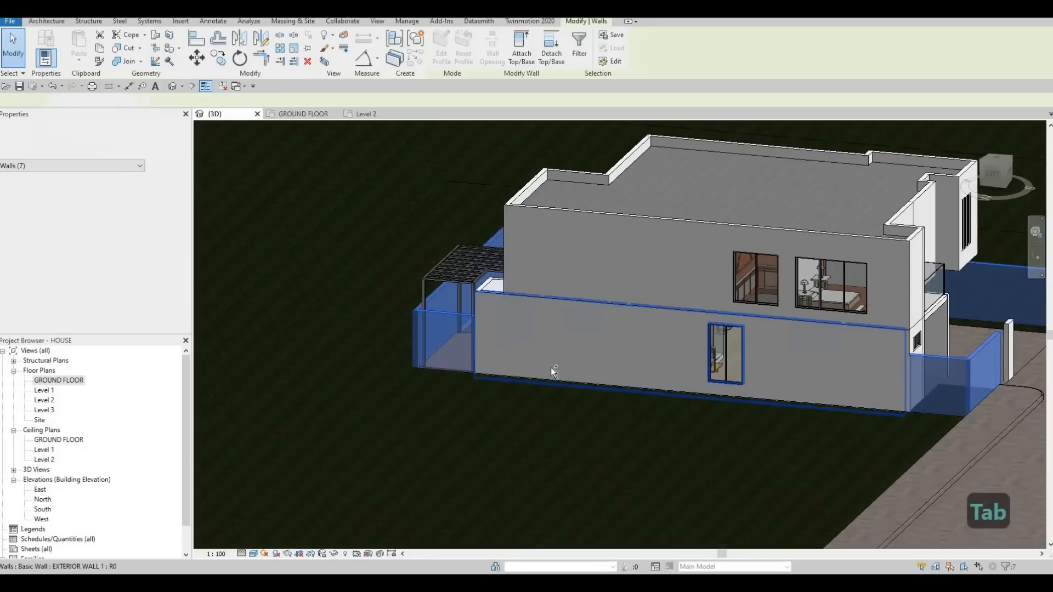
left_click(703, 372, "shift")
middle_click_drag(635, 436, 808, 408, "shift")
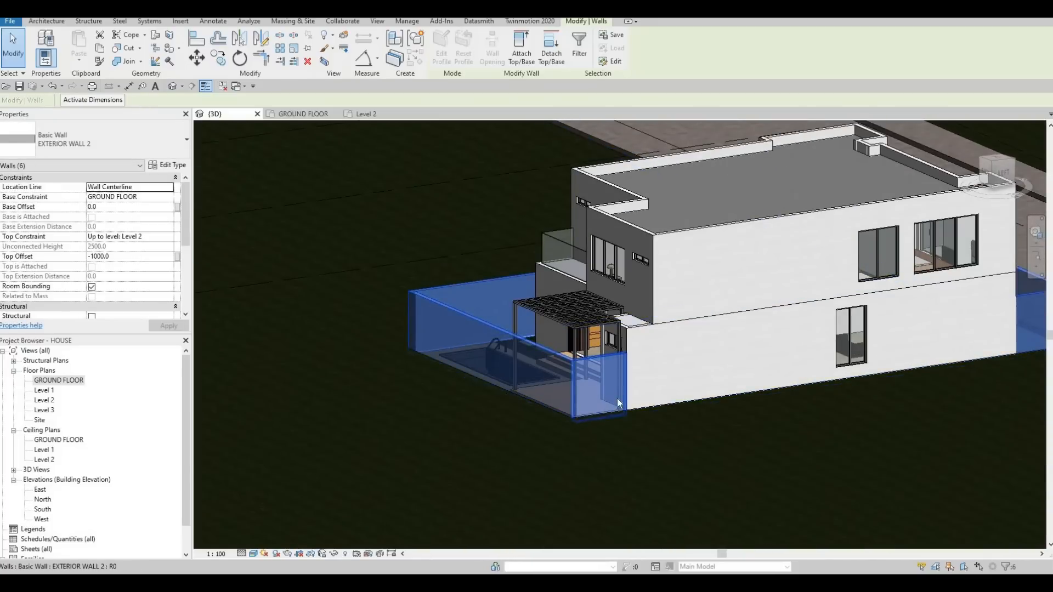
- Set the Top Offset of the EXTERIOR WALL 2 boundary walls to -1500
middle_click_drag(618, 403, 558, 288, "shift")
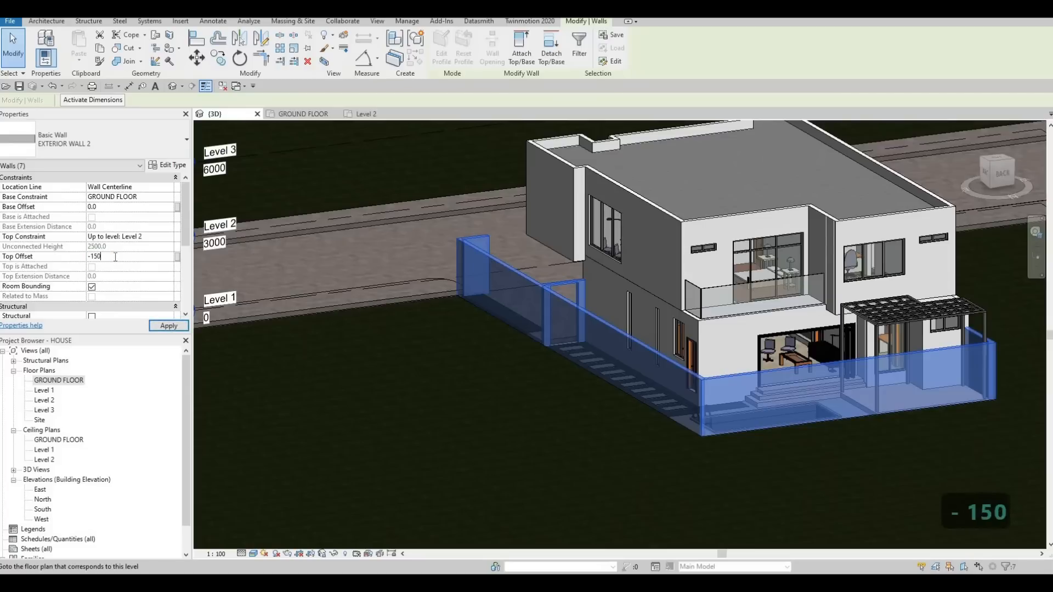
left_click(169, 326)
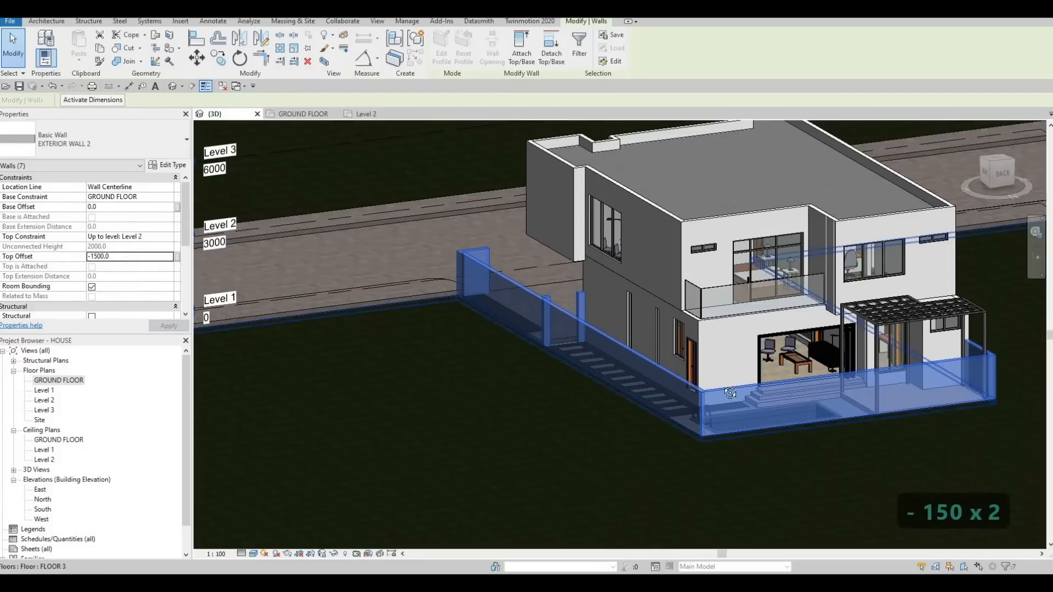
middle_click_drag(659, 412, 740, 365, "shift")
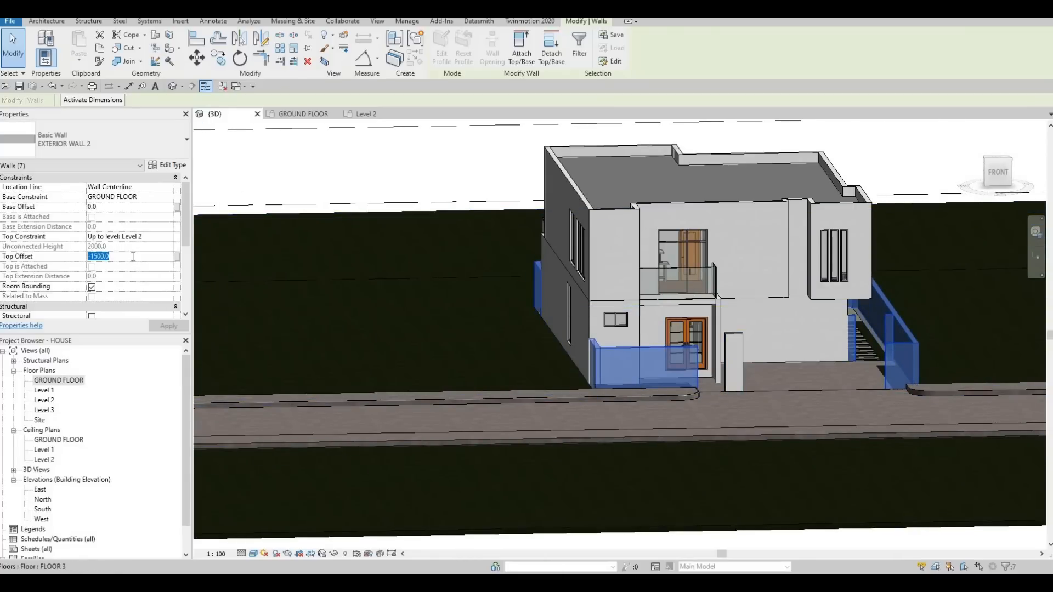
- Set the Top Offset of the selected boundary walls to -1300
type("-")
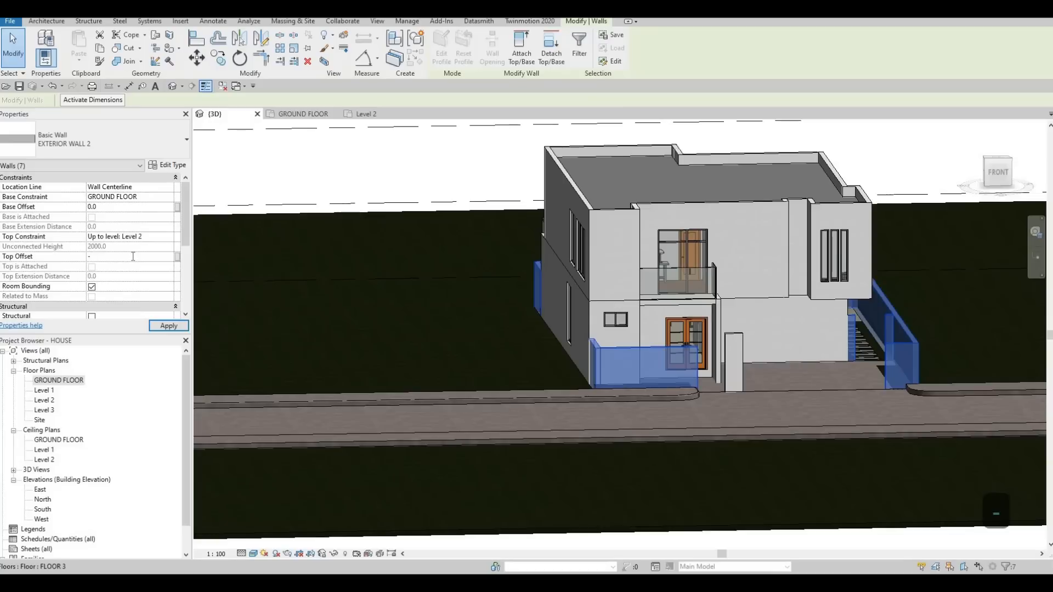
type("1300")
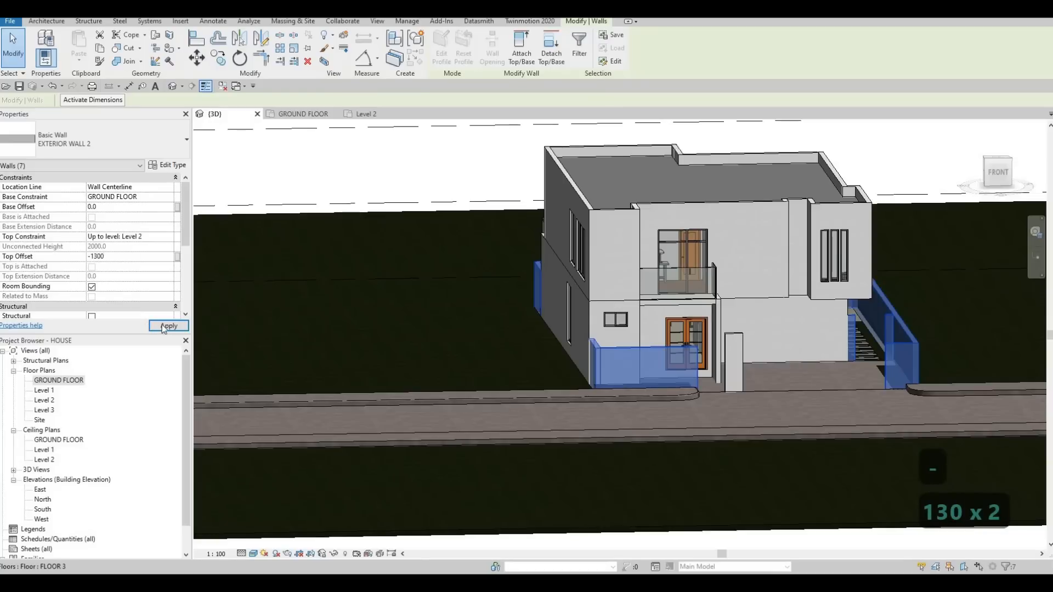
left_click(166, 325)
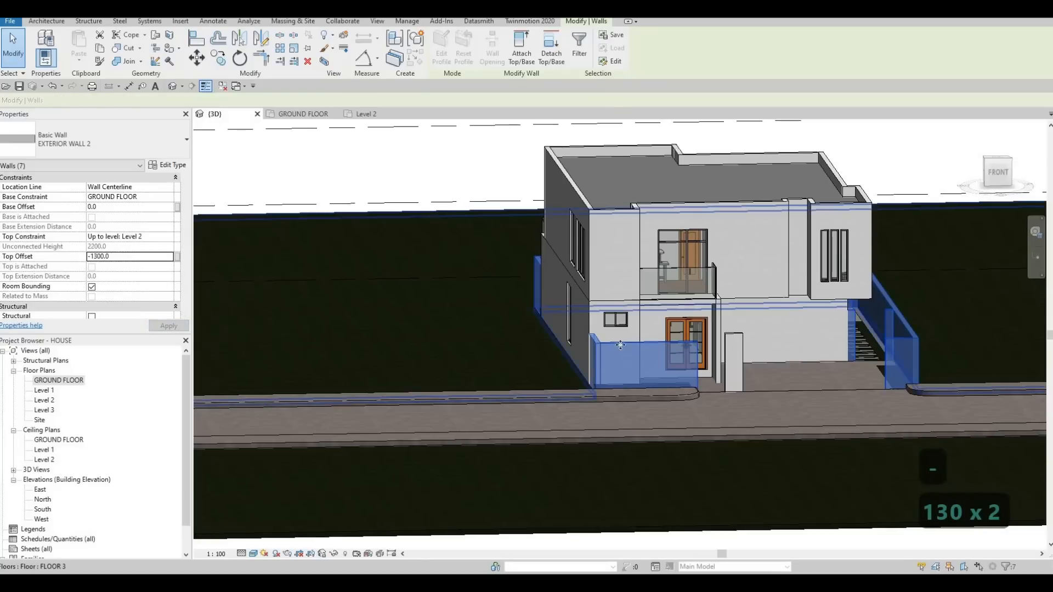
- Give the freestanding EXTERIOR WALL 2 pier at the driveway entrance a Top Offset of -1300 and clear the selection
left_click(733, 362)
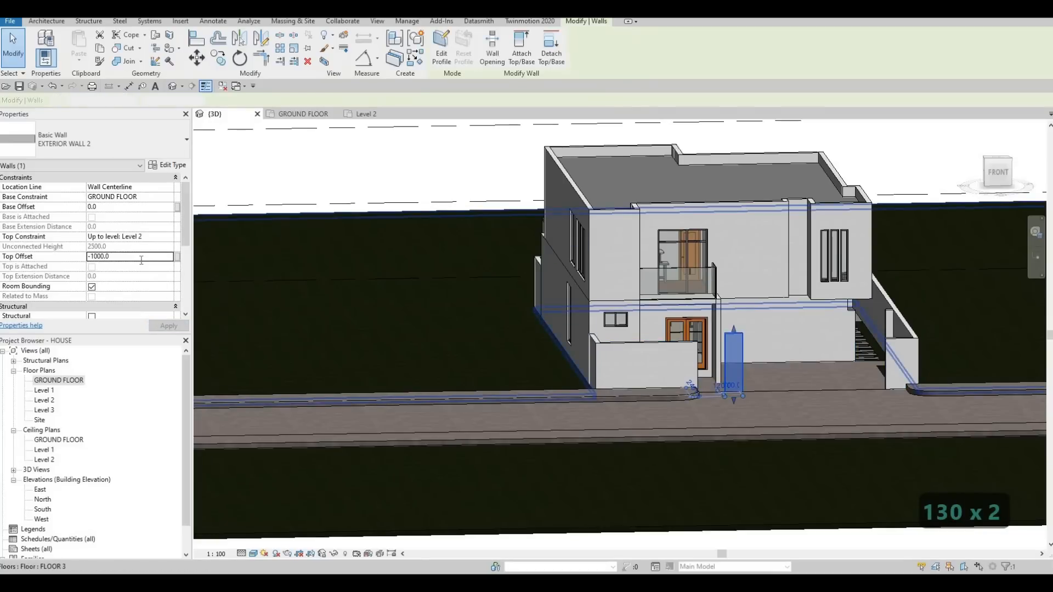
left_click(141, 257)
type("-1300")
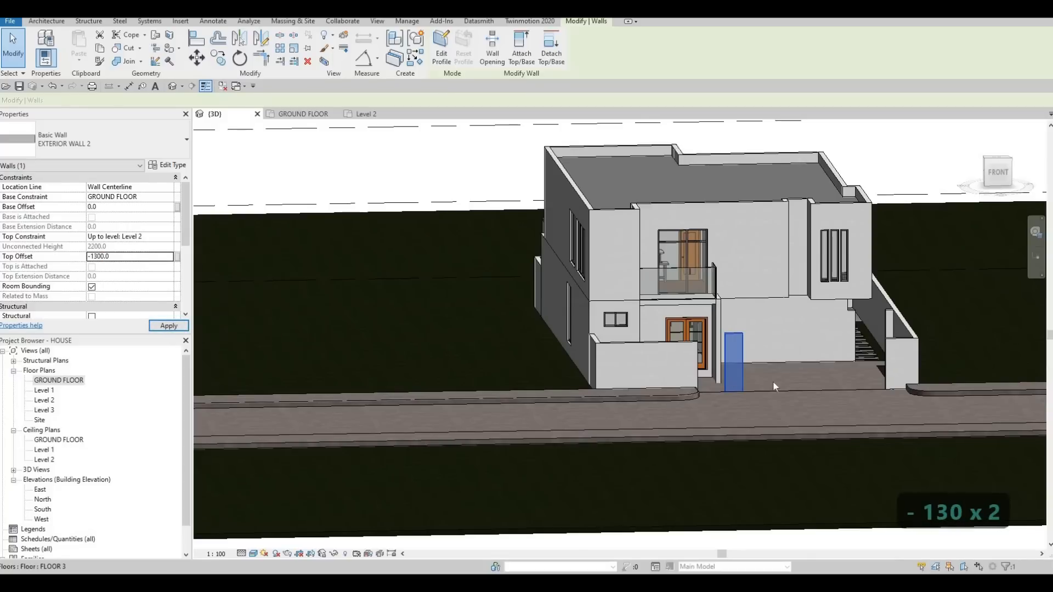
key("Escape")
key("Escape")
- Open the existing swept kerb at the near driveway corner for in-place editing
middle_click_drag(774, 387, 456, 307, "shift")
scroll(451, 254, "up", 3)
middle_click_drag(451, 254, 263, 220)
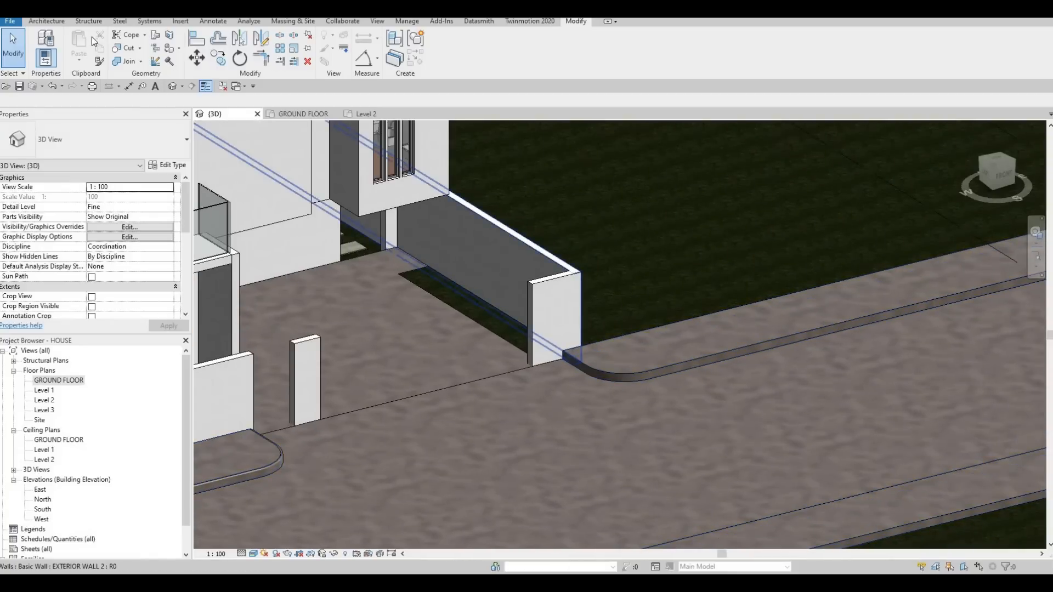
left_click(269, 463)
key("Escape")
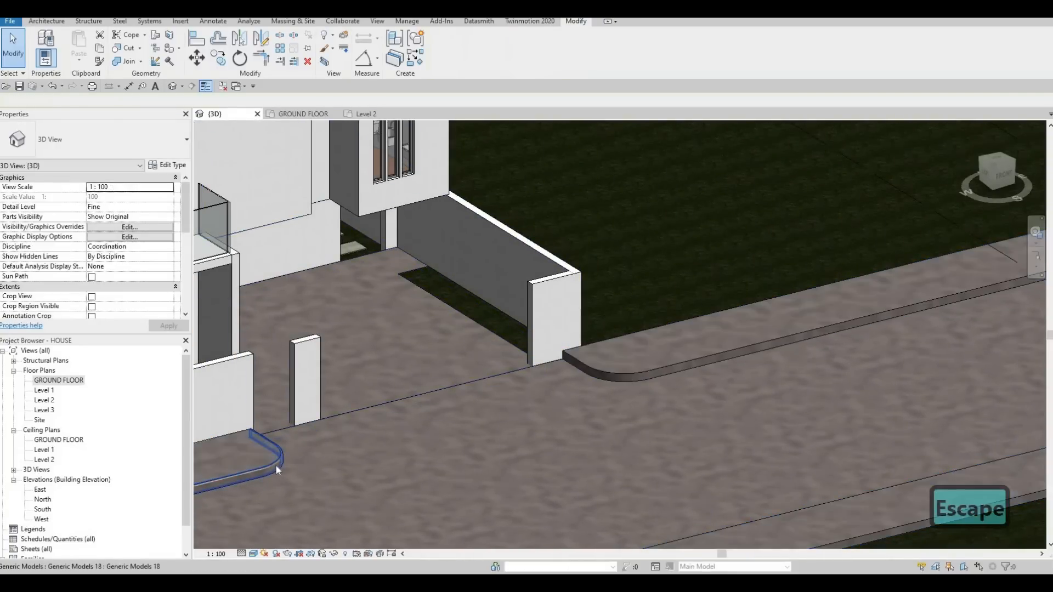
left_click(277, 469)
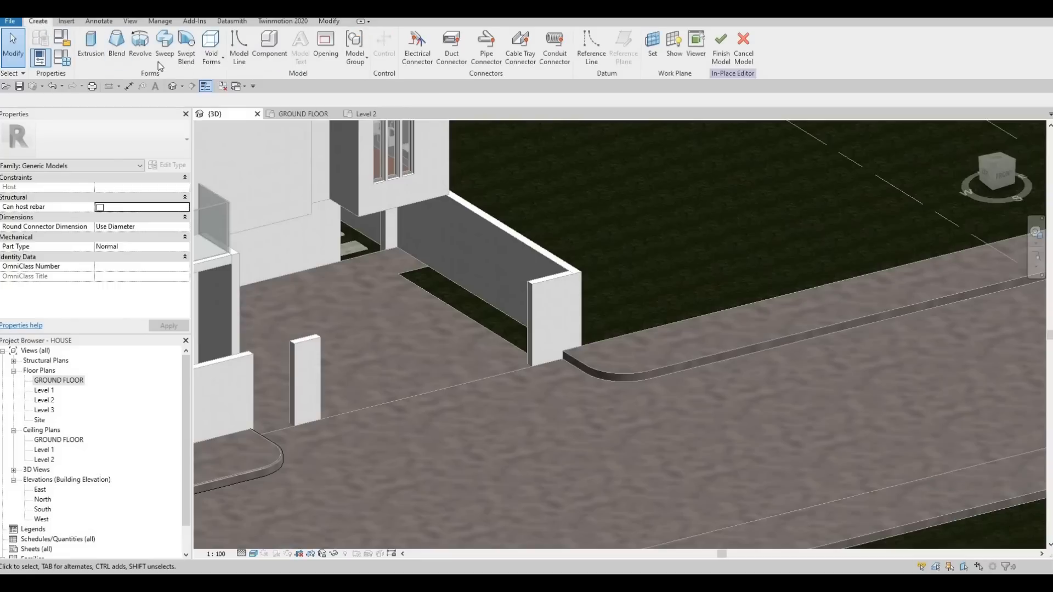
- Start a sweep and pick the lower road-side edge of the FLOOR 9 band across the driveway as its path
left_click(184, 51)
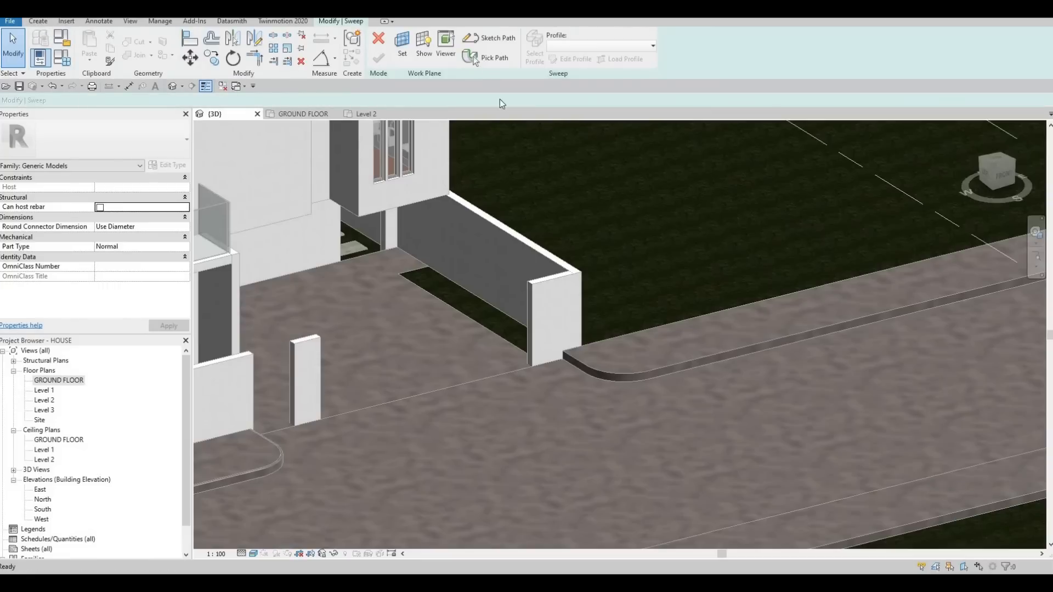
left_click(487, 58)
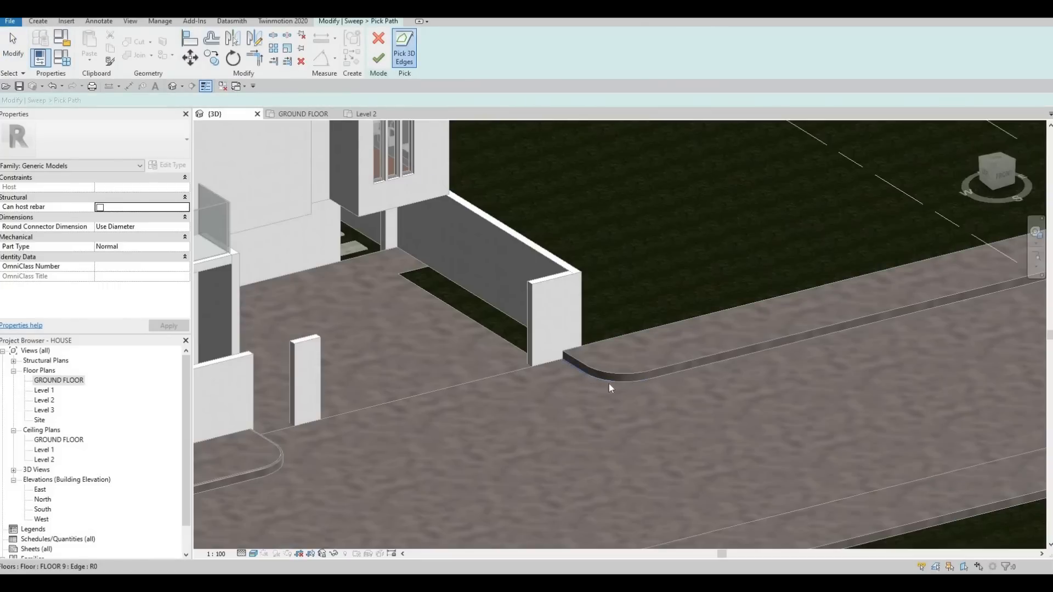
left_click(675, 376)
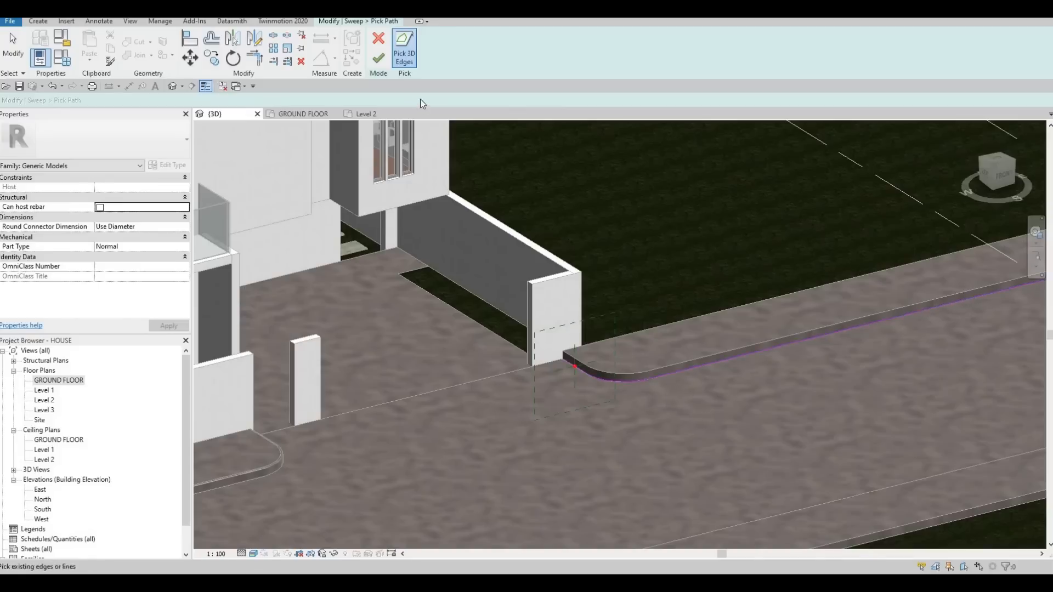
left_click(380, 61)
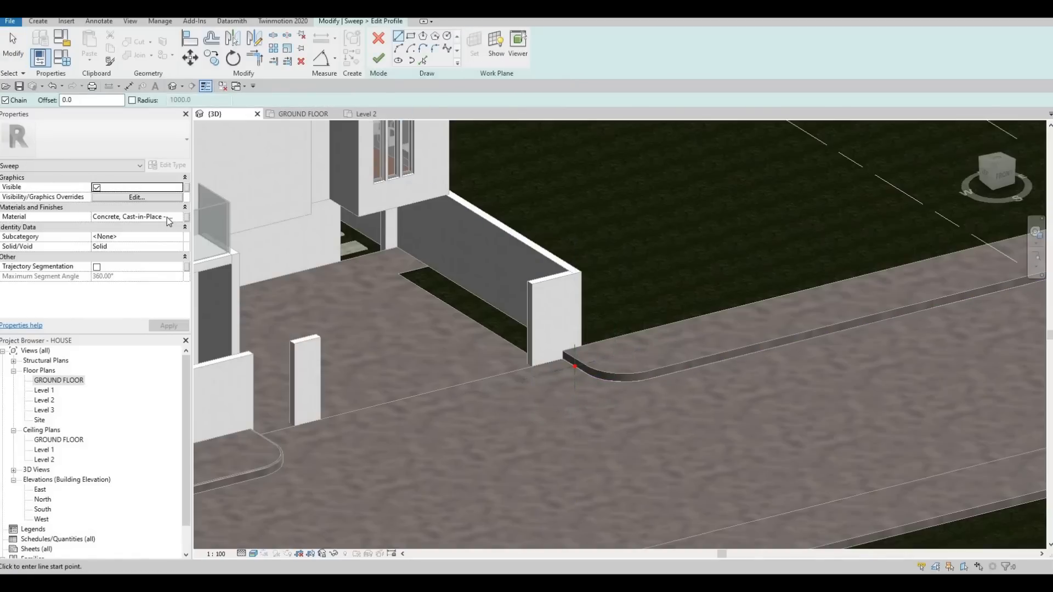
- Draw a rectangular sweep profile about 80 mm wide and 205 mm high from the path point towards the road
left_click(585, 309)
scroll(581, 361, "up", 5)
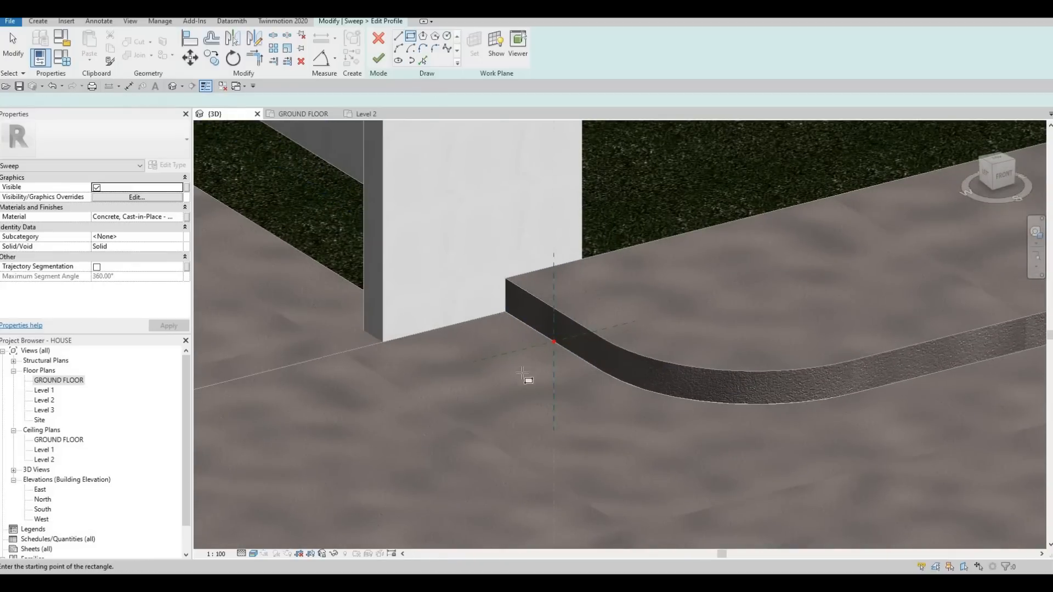
scroll(531, 378, "up", 2)
left_click(537, 427)
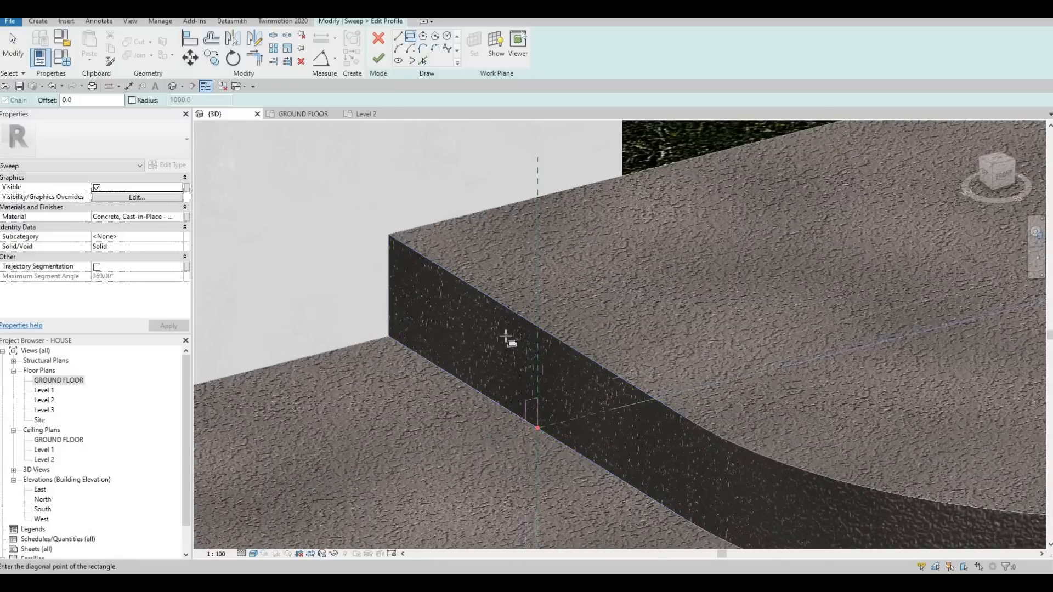
left_click(504, 333)
key("Escape")
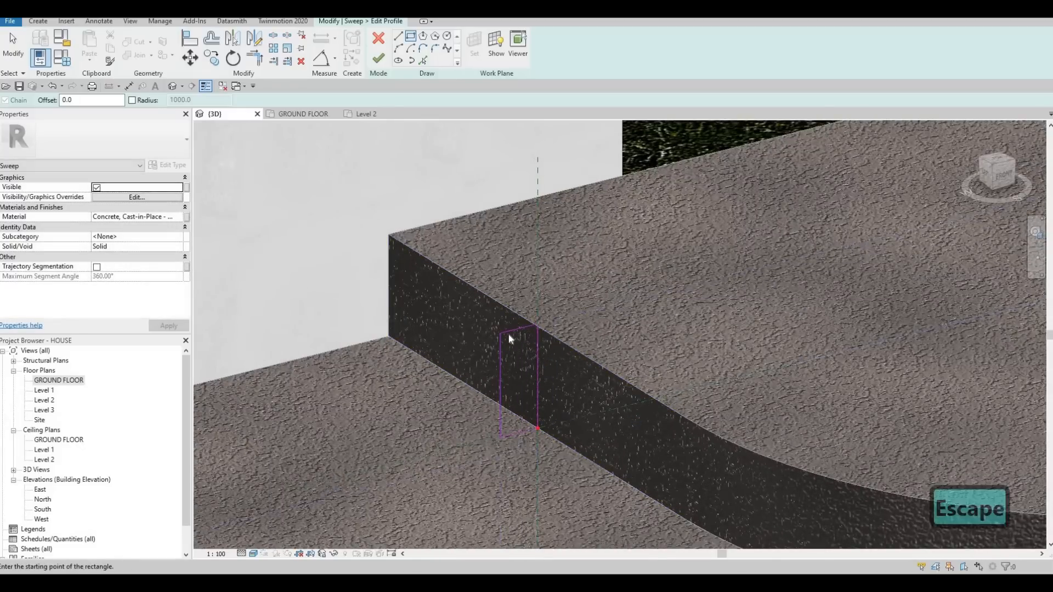
key("Escape")
- Set the kerb profile's height to 200 mm and its width to 50 mm
left_click(477, 388)
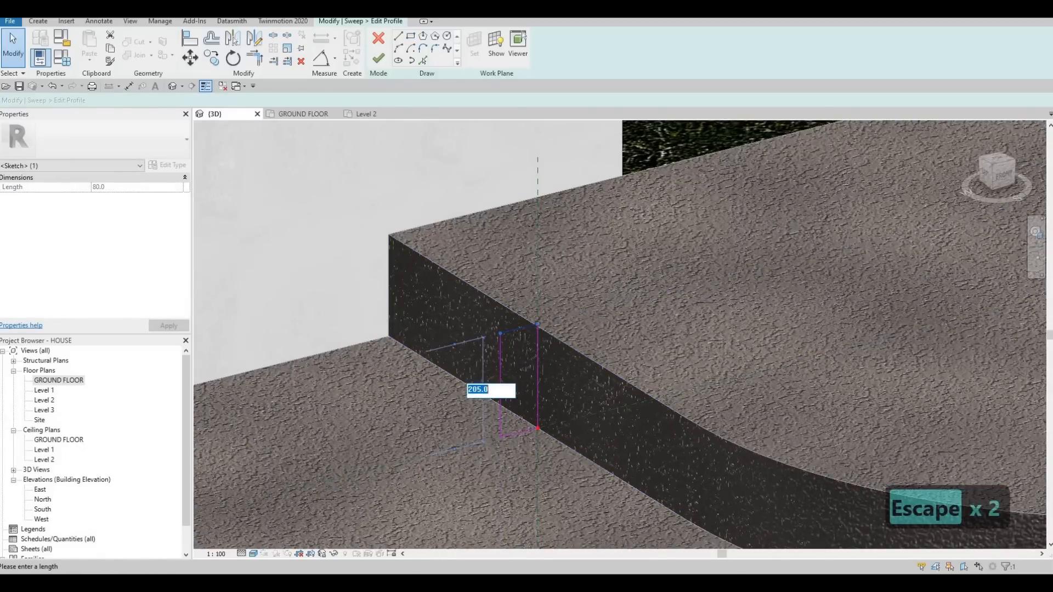
type("20")
key("Return")
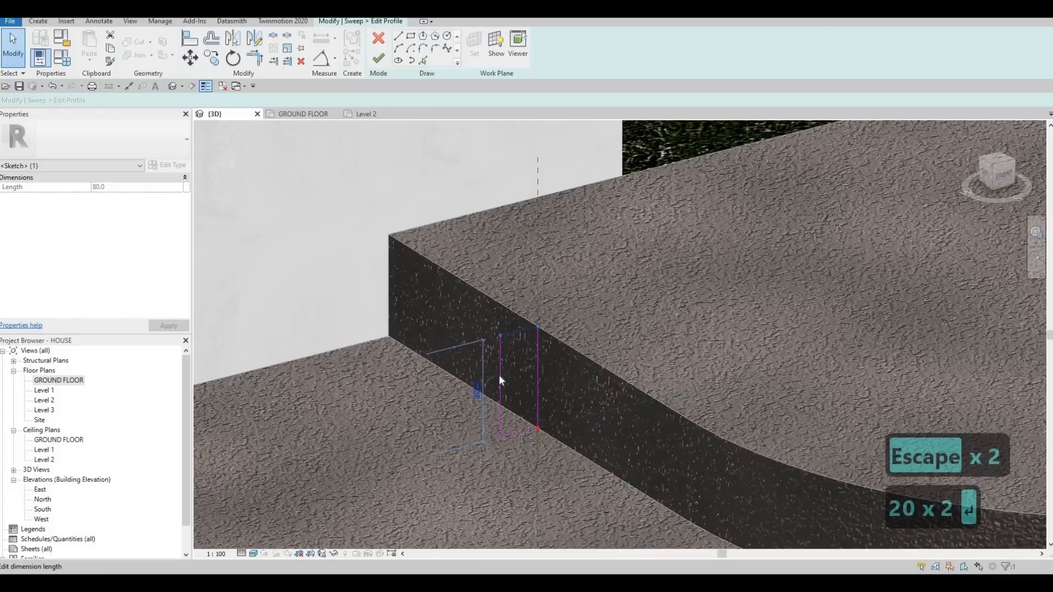
left_click(518, 445)
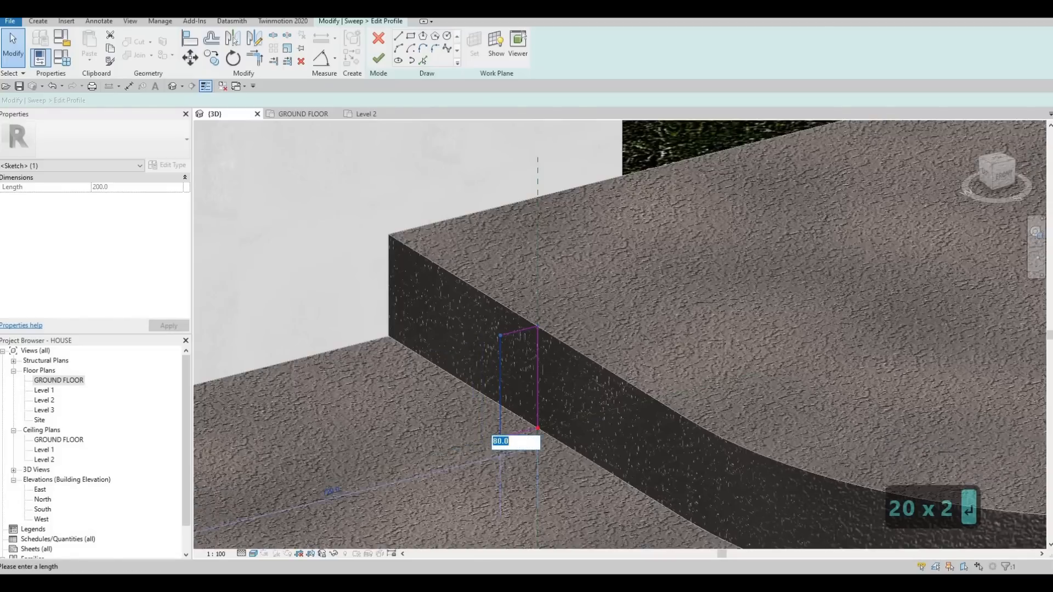
type("50")
key("Return")
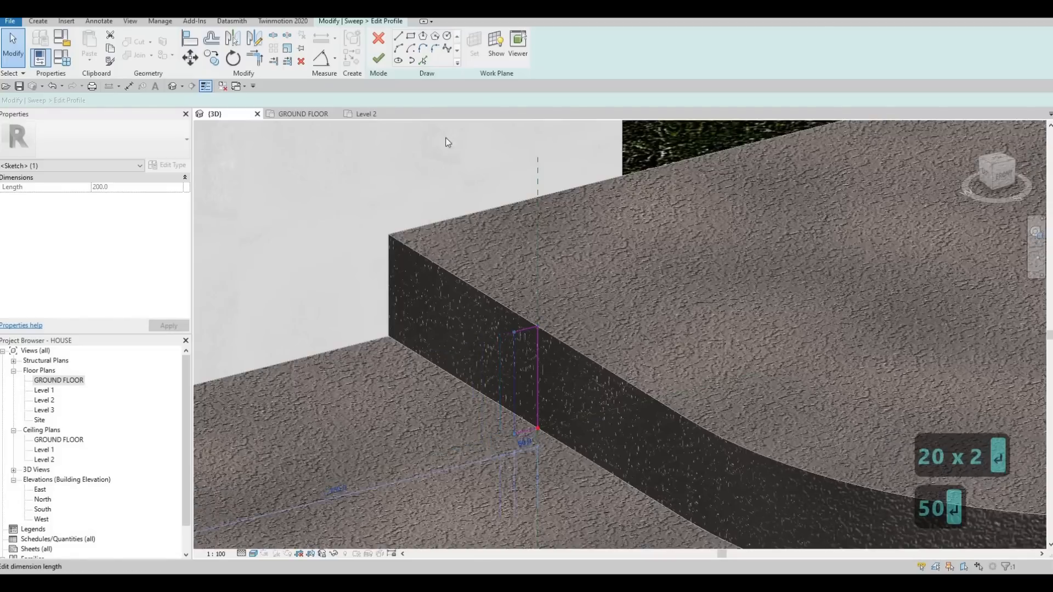
- Round the profile's upper road-side corner with a fillet arc of 30 mm radius
left_click(434, 47)
scroll(527, 332, "up", 3)
left_click(494, 347)
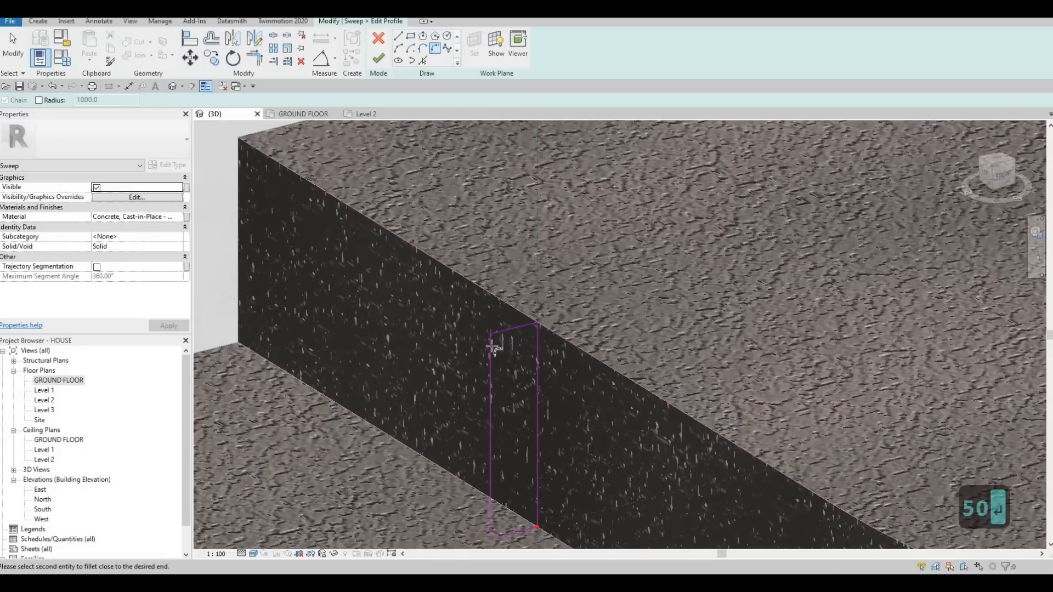
left_click(505, 331)
left_click(516, 351)
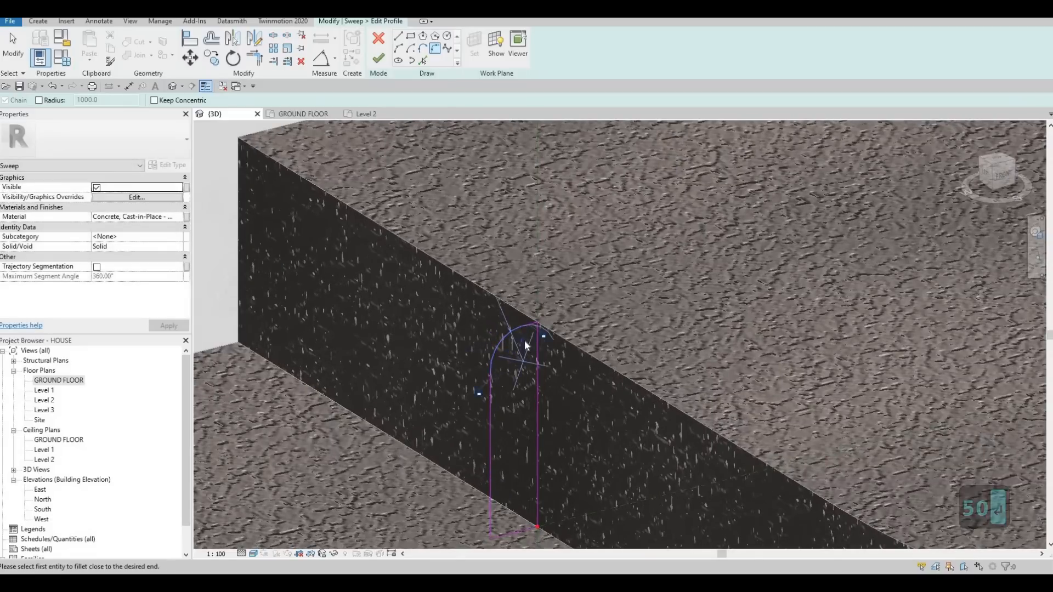
scroll(523, 346, "up", 2)
type("30")
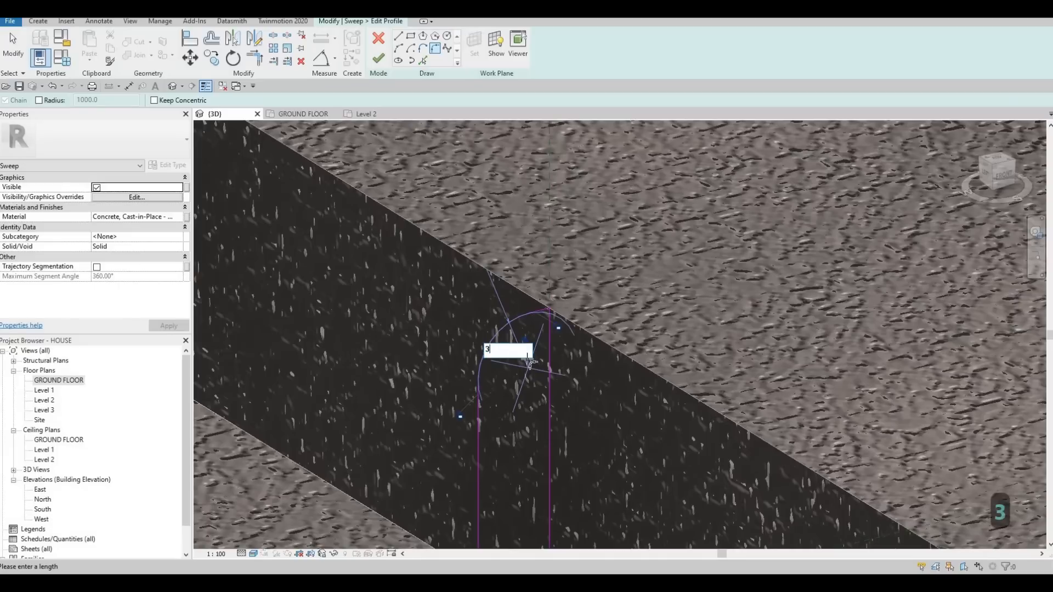
key("Return")
- Finish the profile sketch and the sweep to form the kerb along the band across the driveway
left_click(378, 58)
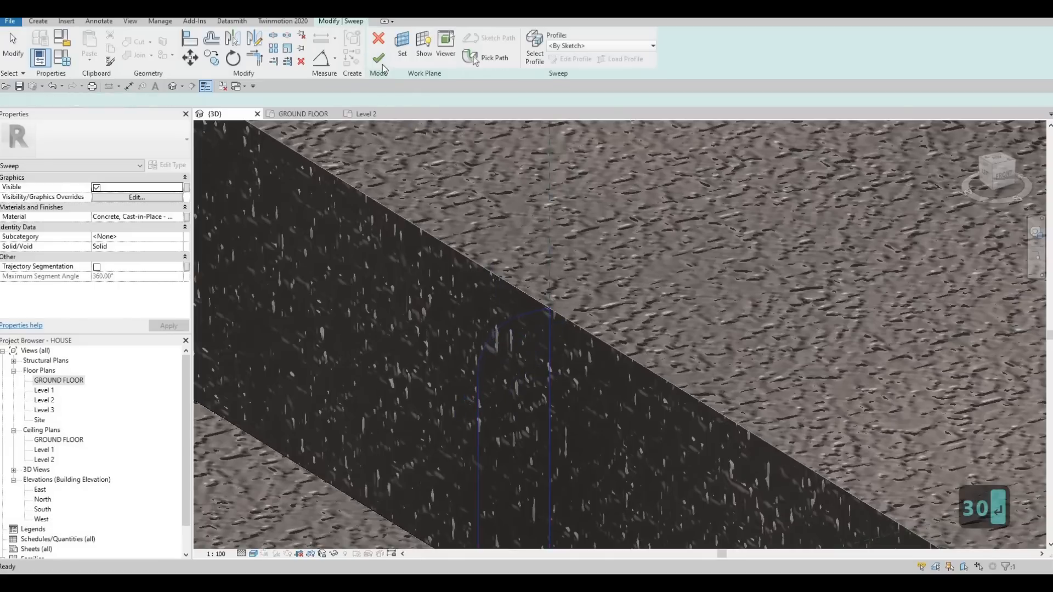
left_click(378, 58)
scroll(510, 270, "down", 5)
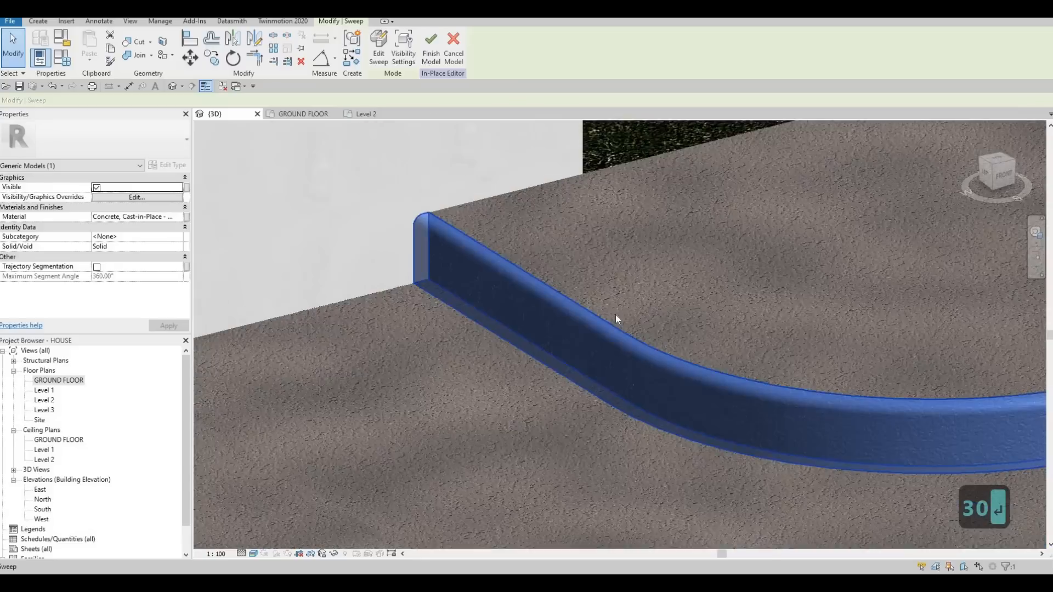
- Start a new sweep and pick the lower road-side edge of the raised FLOOR 9 band across the road as its path
scroll(507, 273, "down", 3)
key("Escape")
middle_click_drag(678, 407, 643, 389)
scroll(510, 285, "down", 5)
middle_click_drag(828, 427, 465, 224, "shift")
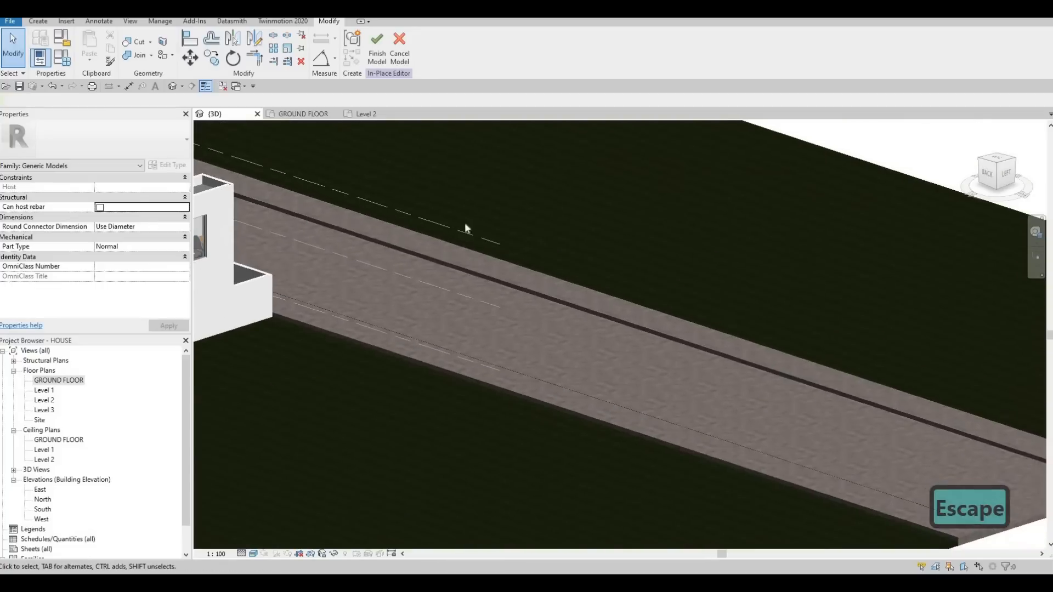
left_click(38, 21)
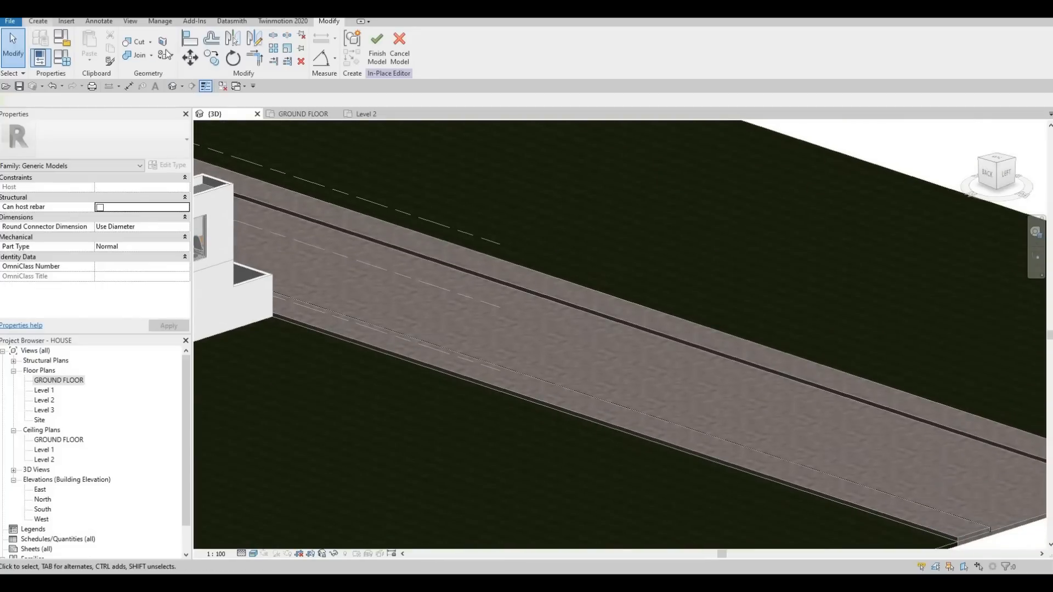
left_click(164, 46)
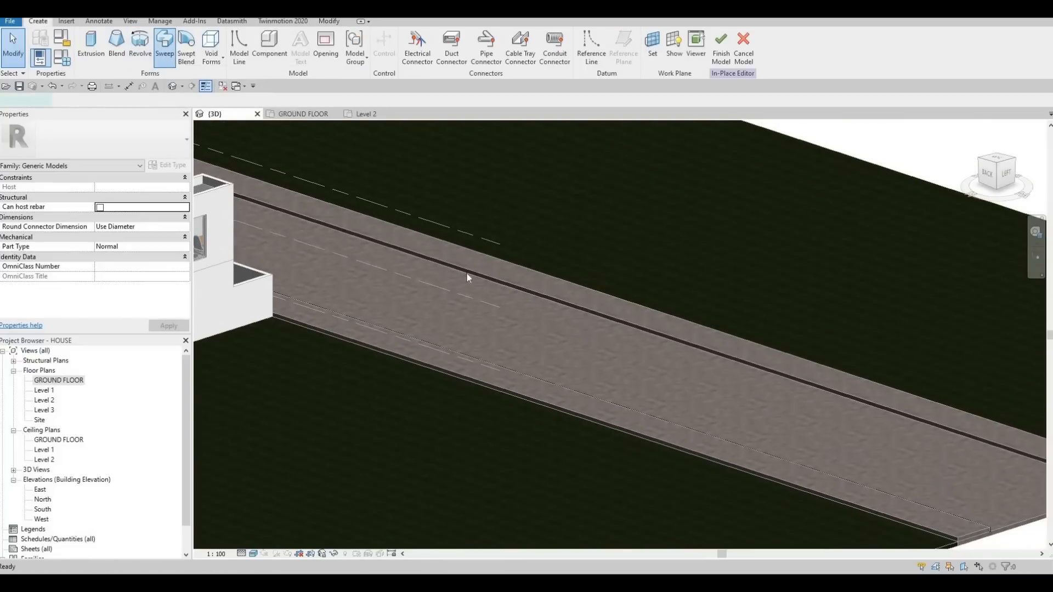
left_click(485, 57)
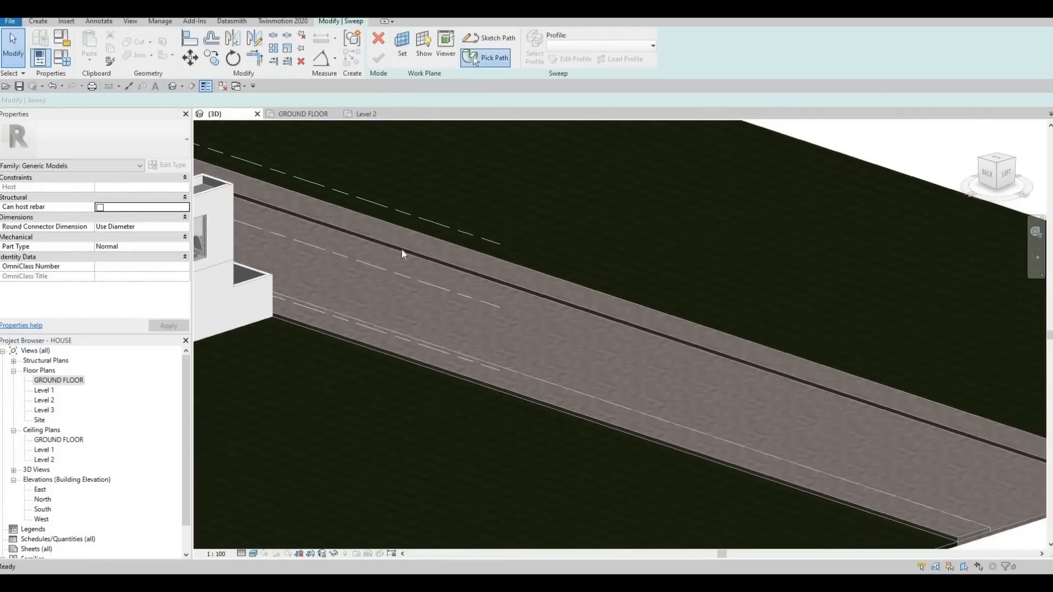
scroll(405, 255, "up", 5)
left_click(377, 127)
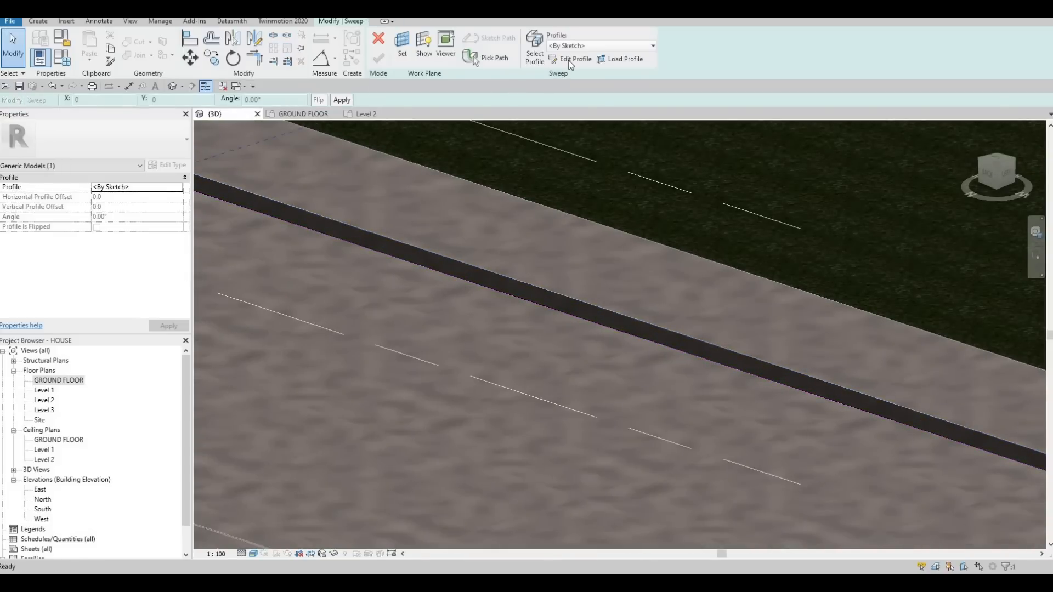
- Open the sweep's profile for sketching and set the 3D view's visual style to Hidden Line
left_click(572, 59)
scroll(482, 291, "down", 3)
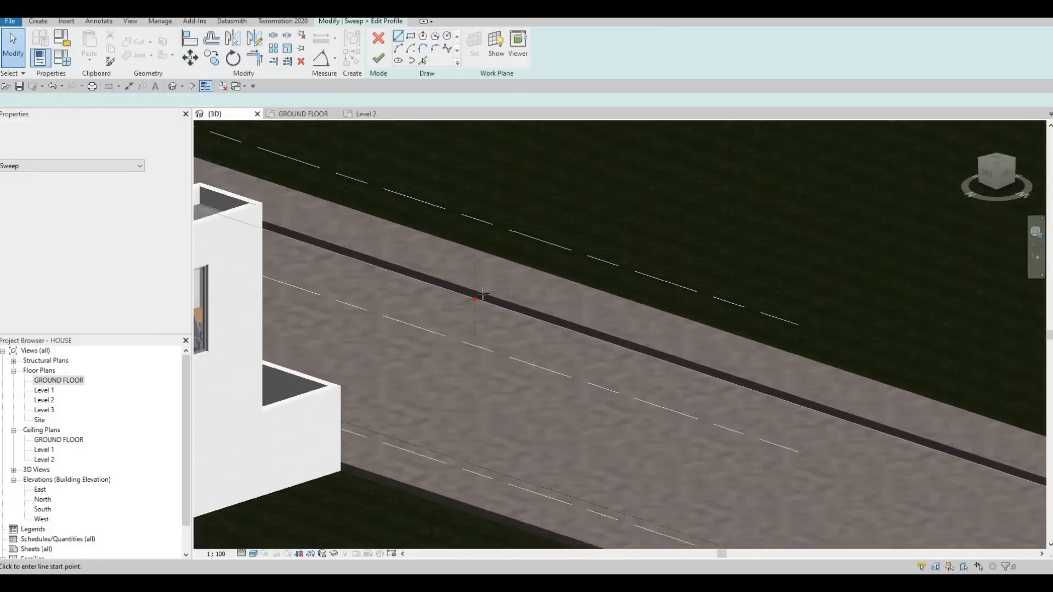
scroll(520, 292, "up", 2)
scroll(520, 292, "up", 4)
mouse_move(477, 305)
middle_mouse_down("shift")
mouse_move(376, 153)
mouse_move(376, 192)
mouse_move(557, 303)
middle_mouse_up("shift")
scroll(557, 303, "down", 1)
middle_click_drag(904, 465, 616, 304)
scroll(615, 303, "up", 2)
scroll(616, 303, "up", 1)
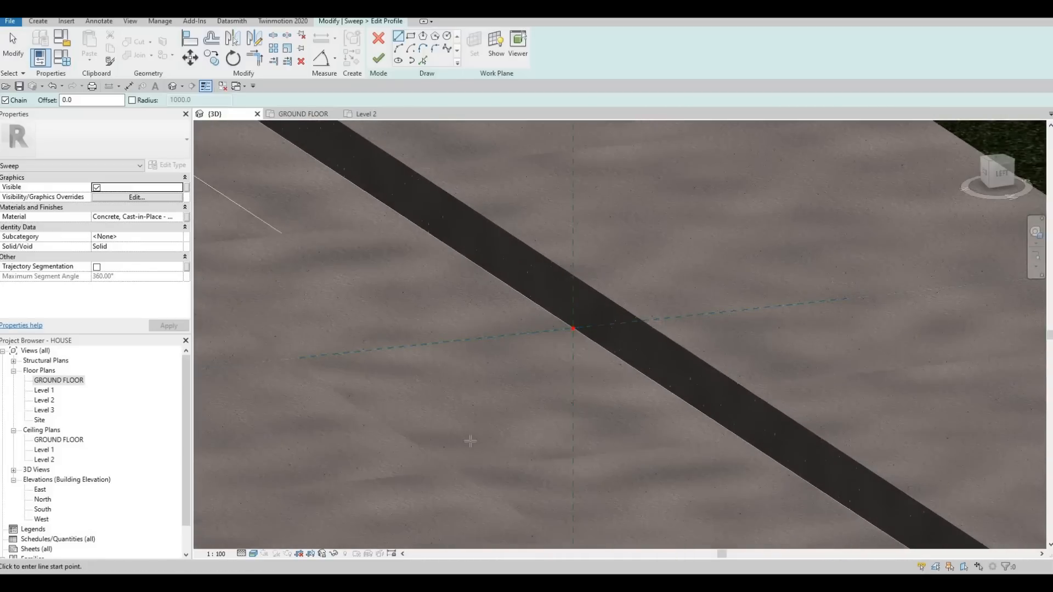
left_click(253, 553)
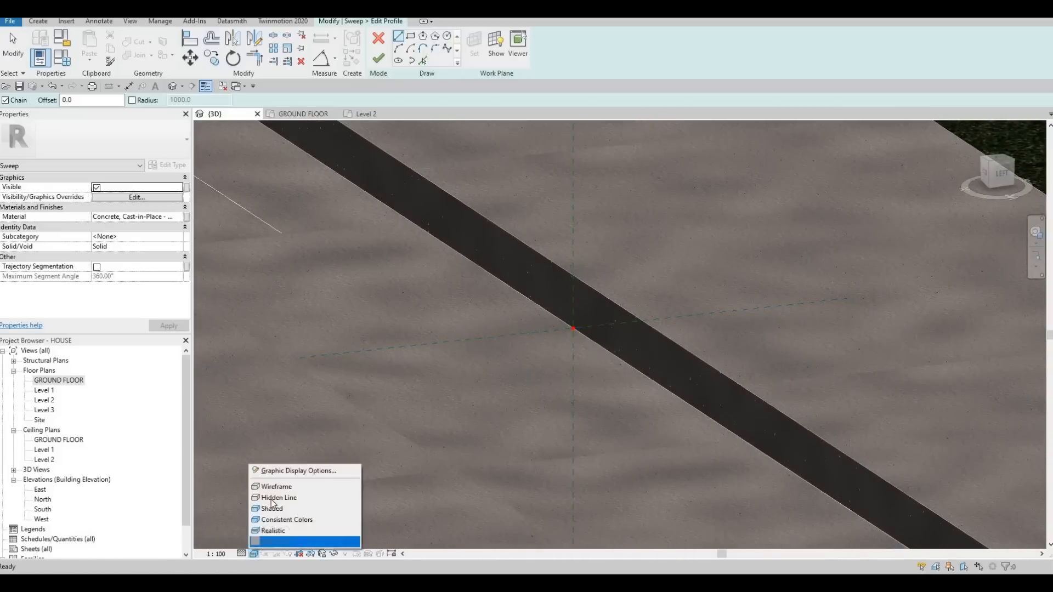
left_click(272, 497)
middle_click_drag(458, 212, 425, 238)
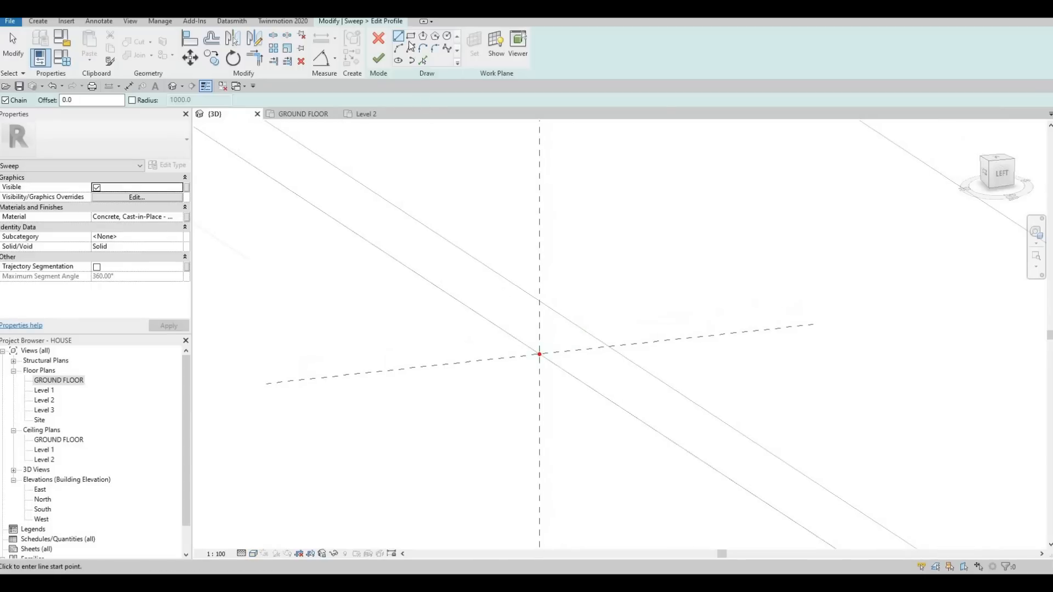
- Draw a rectangular sweep profile about 120 mm wide and 200 mm high from the path point towards the road
left_click(539, 354)
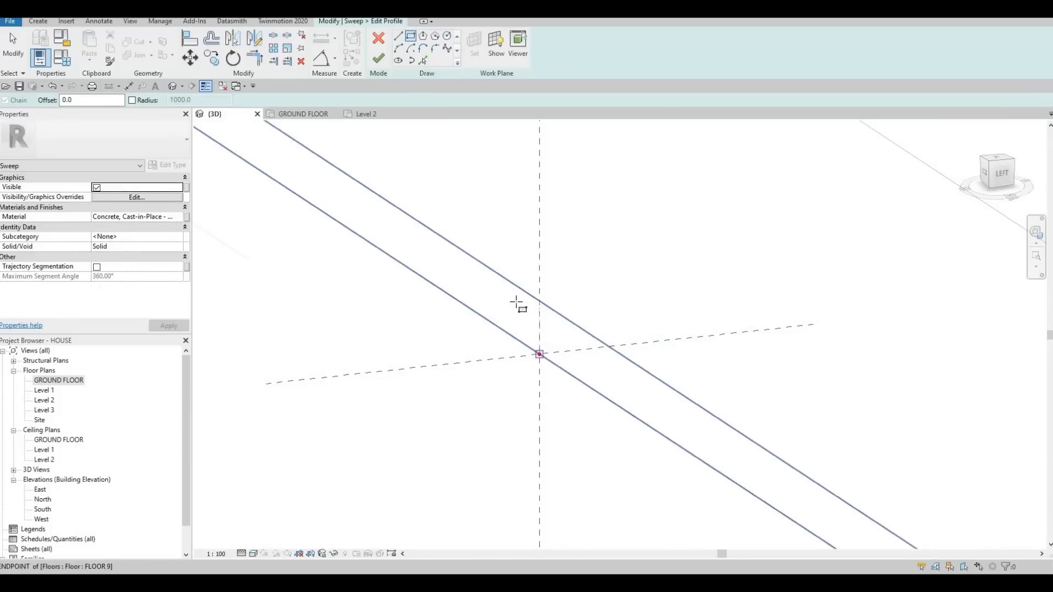
left_click(508, 301)
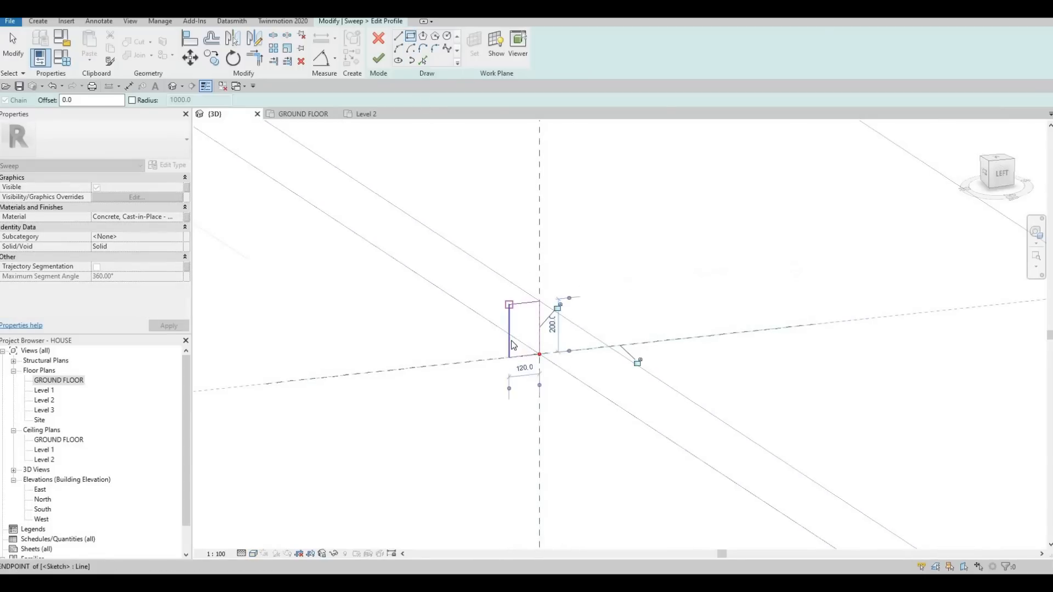
key("Escape")
key("Escape")
key("Escape")
- Set the rectangular kerb profile's width to 50 mm by moving its road-side edge
left_click(519, 368)
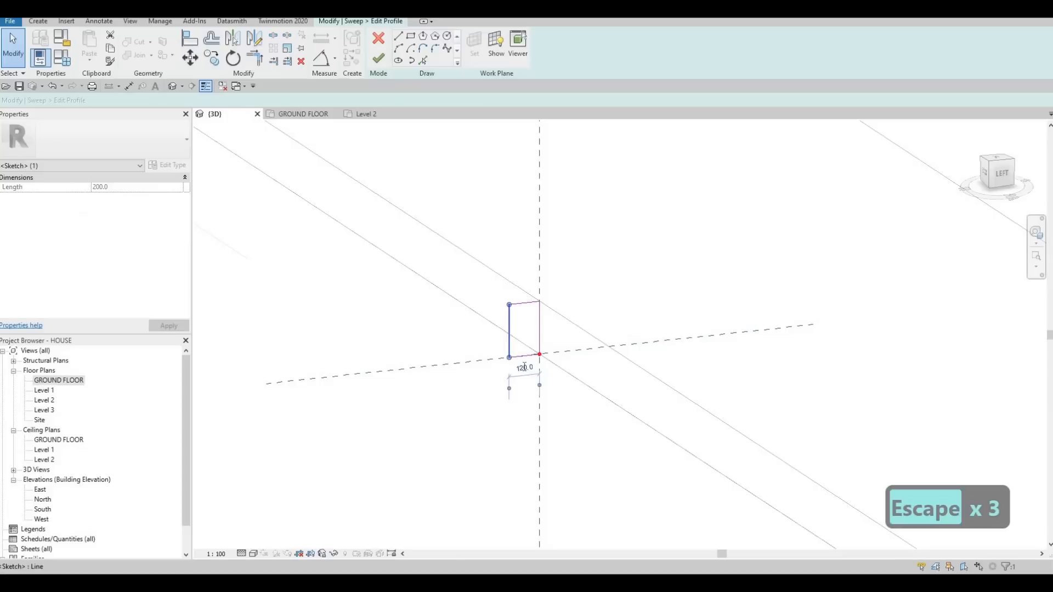
left_click(522, 366)
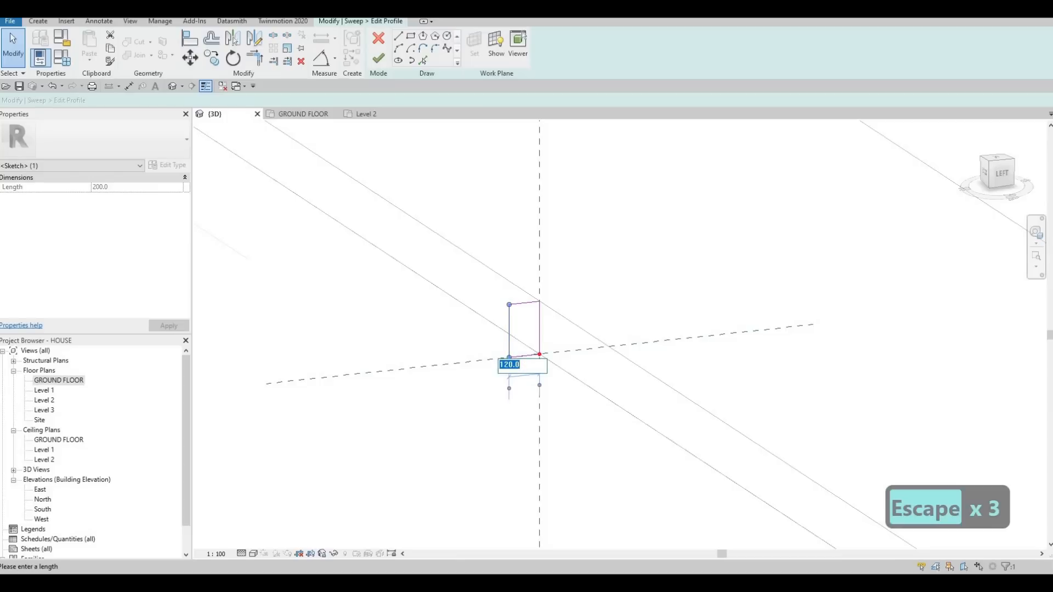
type("50")
key("Return")
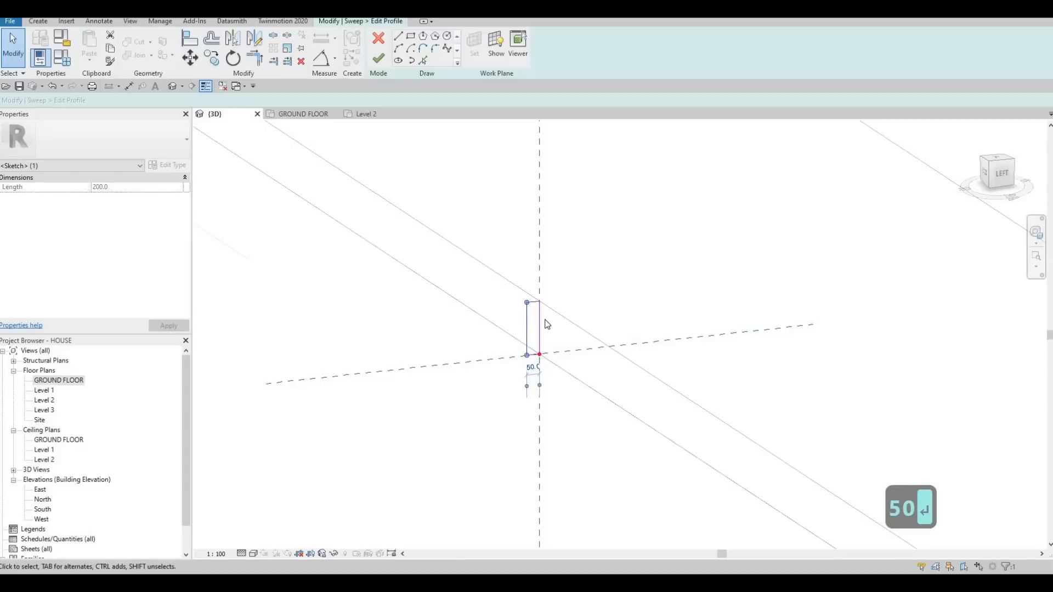
- Round the upper road-side corner of the 50 mm wide profile with a freehand fillet arc
scroll(518, 288, "up", 3)
left_click(547, 317)
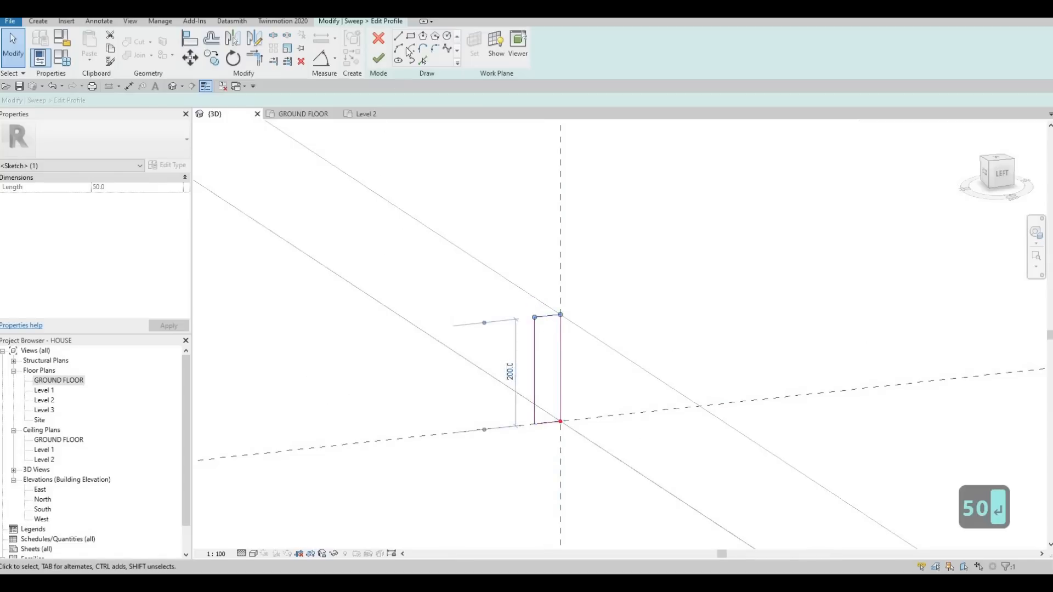
key("Escape")
left_click(422, 36)
scroll(544, 326, "up", 3)
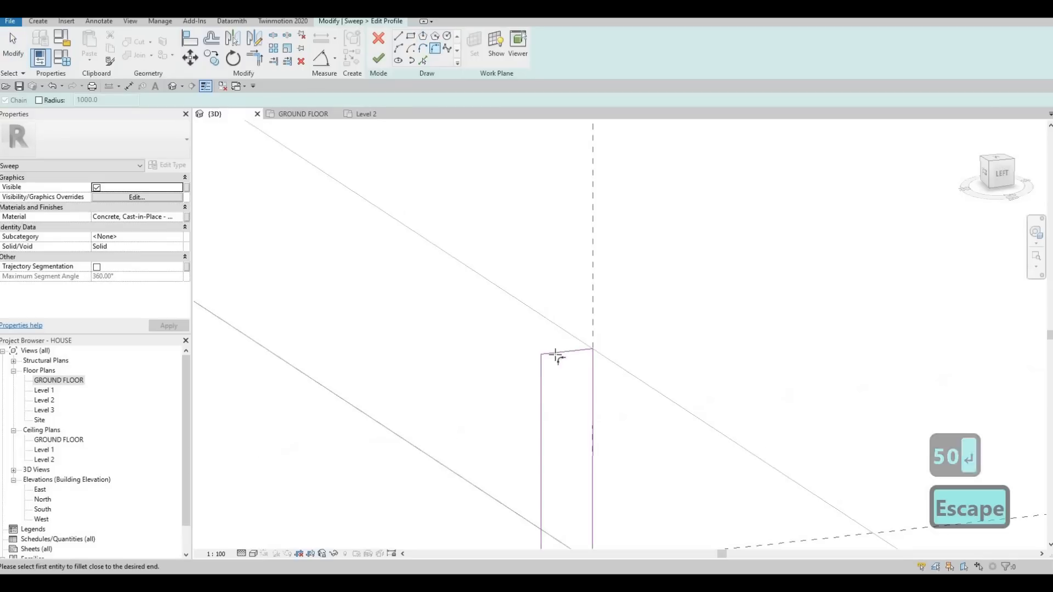
left_click(555, 354)
left_click(543, 369)
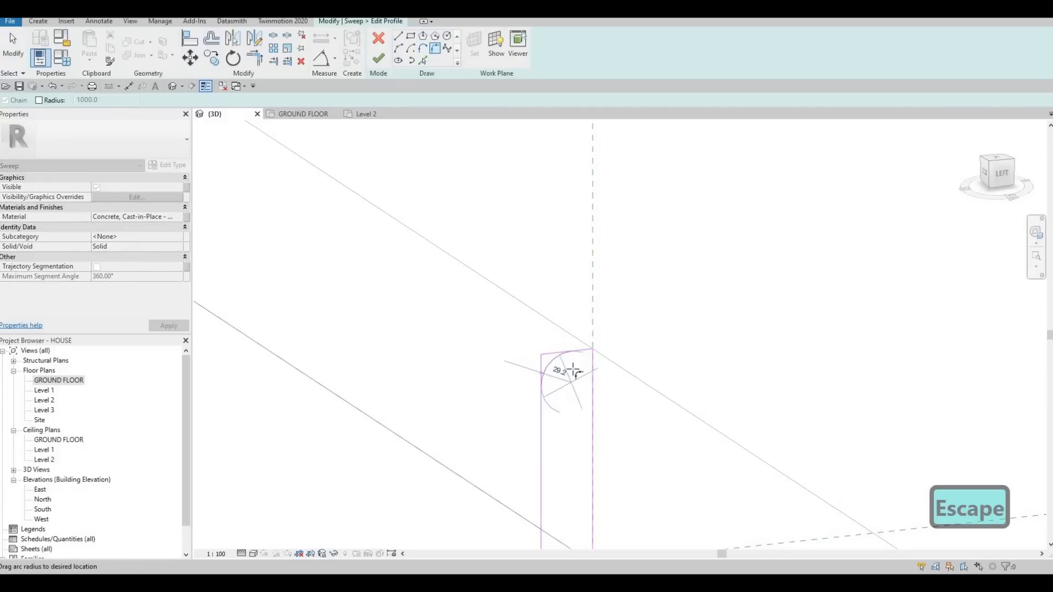
left_click(535, 404)
scroll(530, 387, "down", 3)
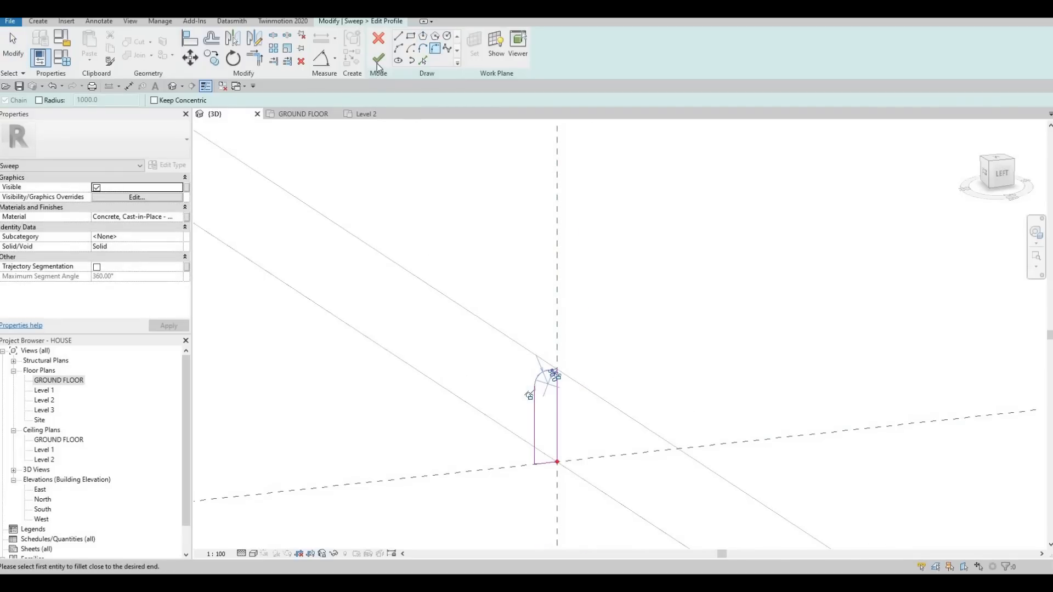
- Finish the profile sketch, the sweep along the far side of the road and the in-place kerb model
left_click(379, 60)
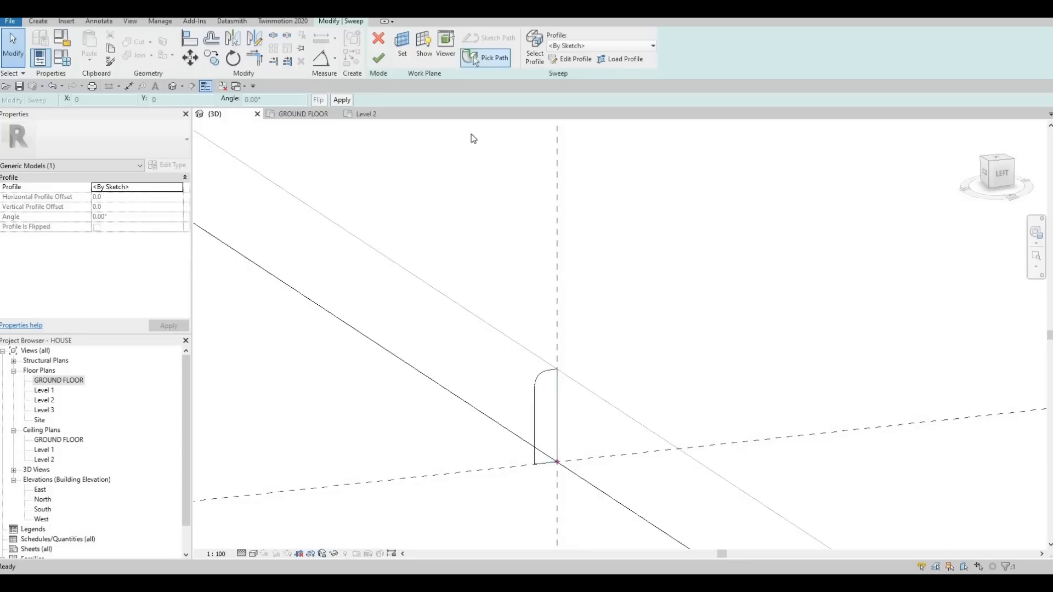
scroll(496, 258, "down", 5)
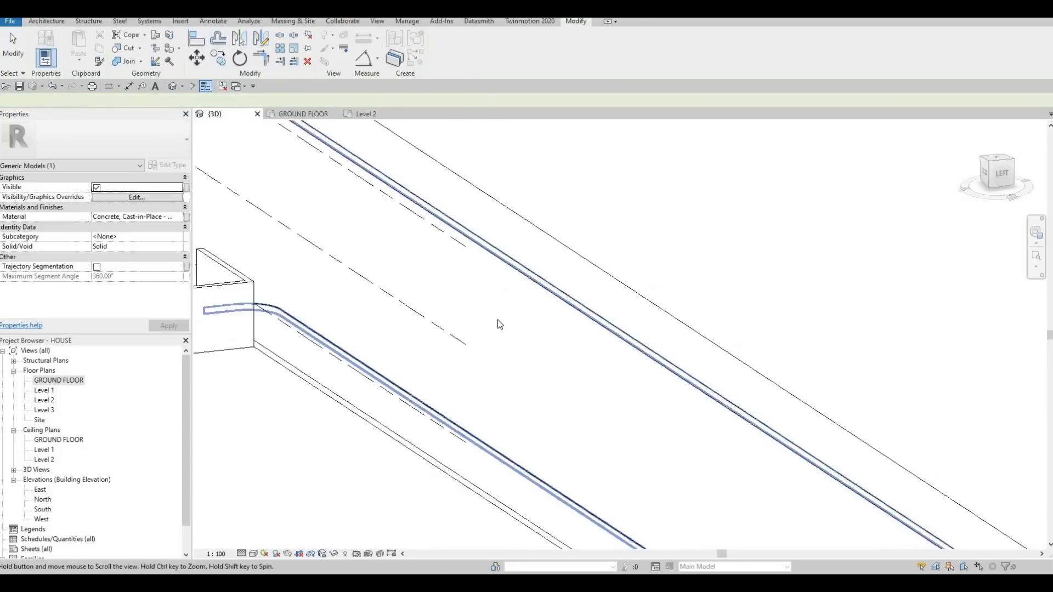
key("Escape")
middle_click_drag(498, 319, 442, 434, "shift")
scroll(465, 429, "up", 5)
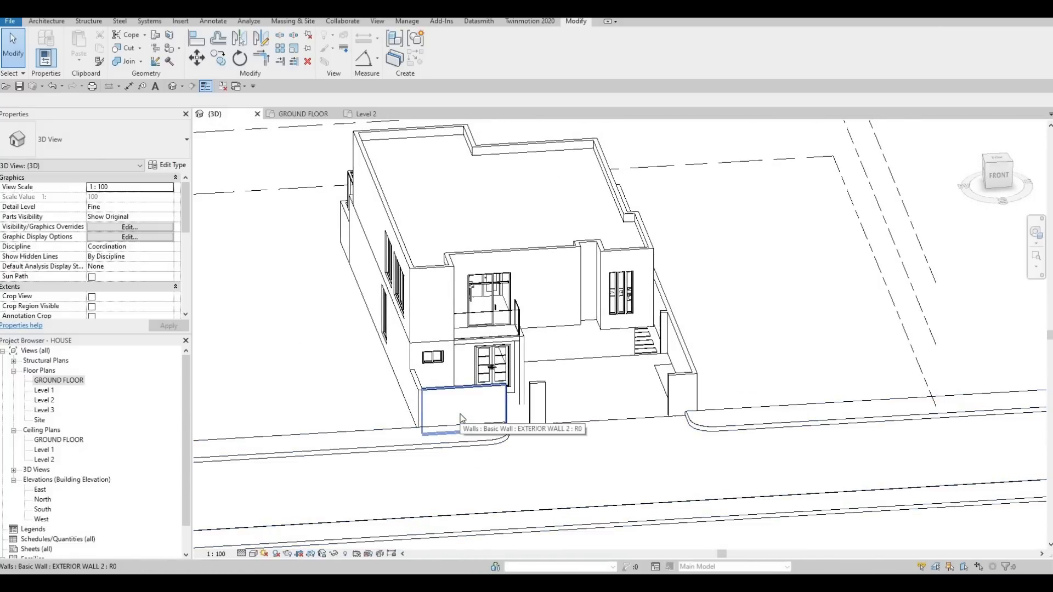